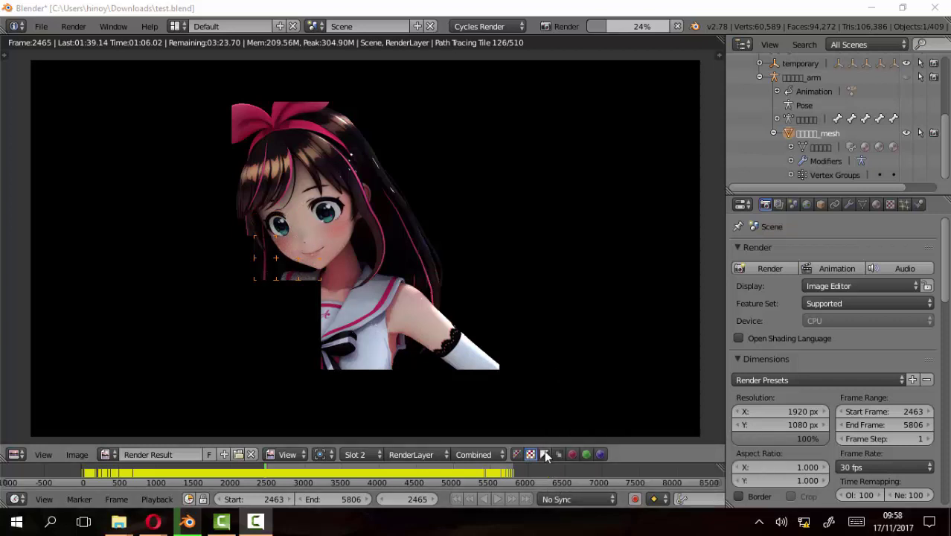
# Cycle the render display through Alpha, Red, Green and Blue, ending on the Red channel
pyautogui.click(545, 455)
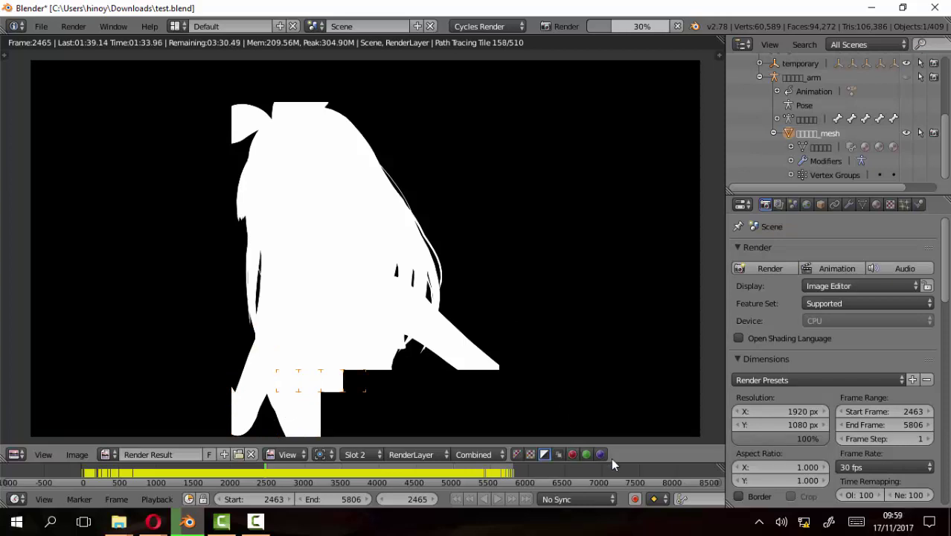
pyautogui.click(573, 457)
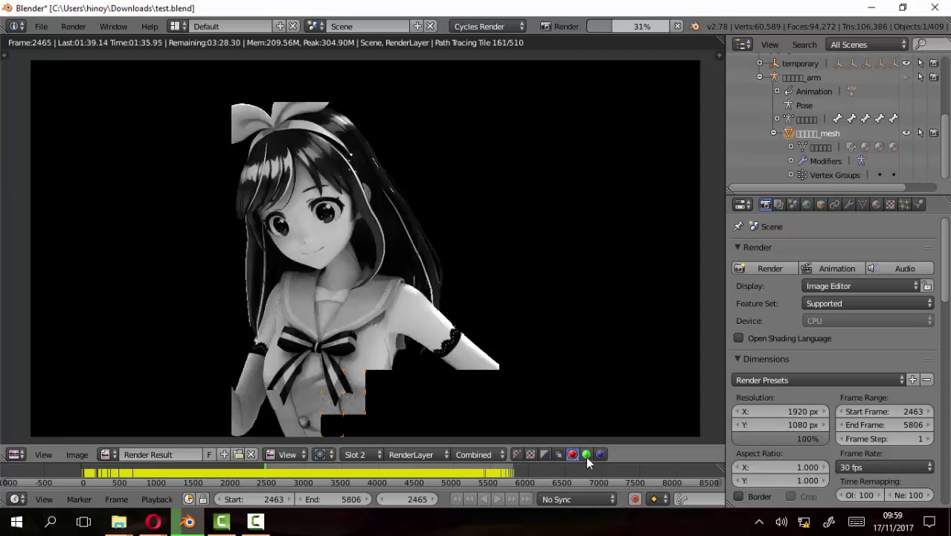
pyautogui.click(585, 457)
pyautogui.click(600, 456)
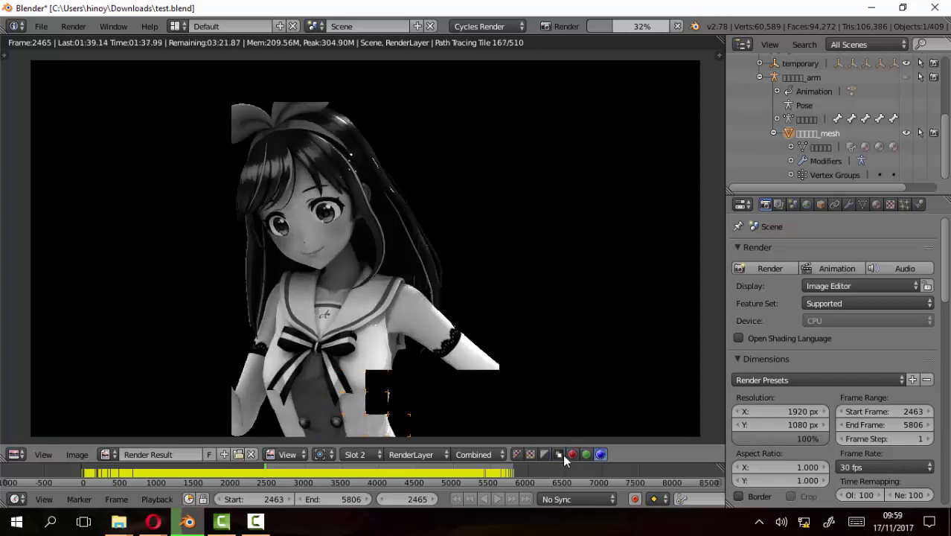
pyautogui.click(573, 456)
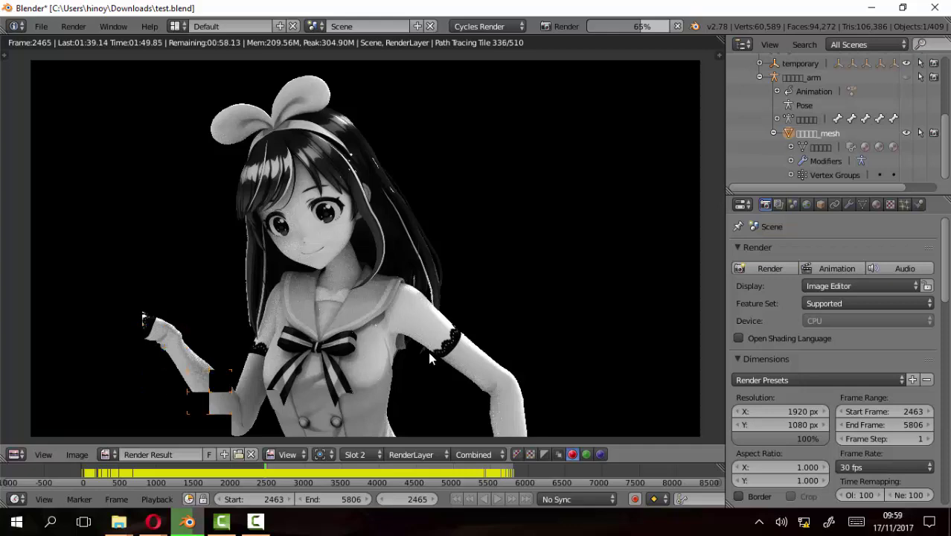
# Zoom into the render's eye, then zoom back out toward the collar and shoulder
pyautogui.scroll(2, 406, 376)
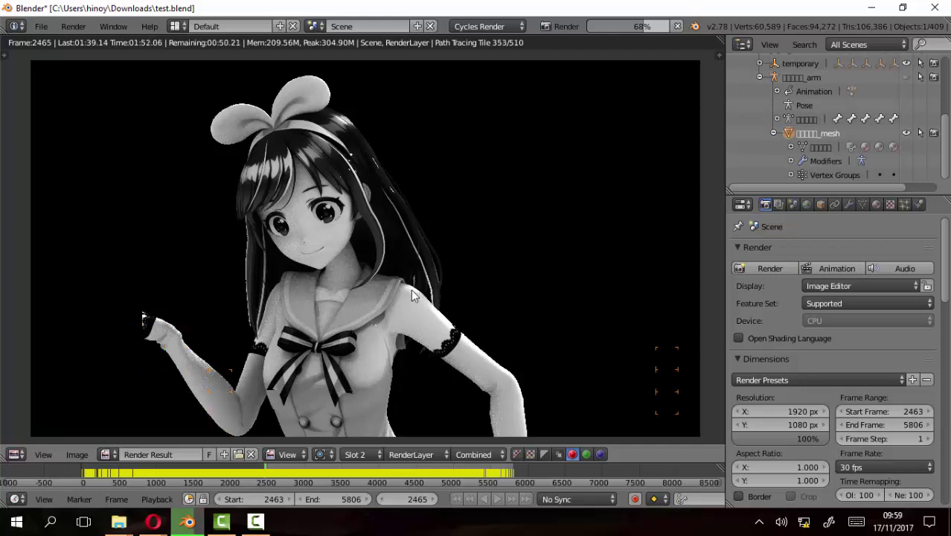
pyautogui.scroll(3, 409, 292)
pyautogui.scroll(4, 423, 306)
pyautogui.scroll(-2, 507, 342)
pyautogui.scroll(-2, 442, 265)
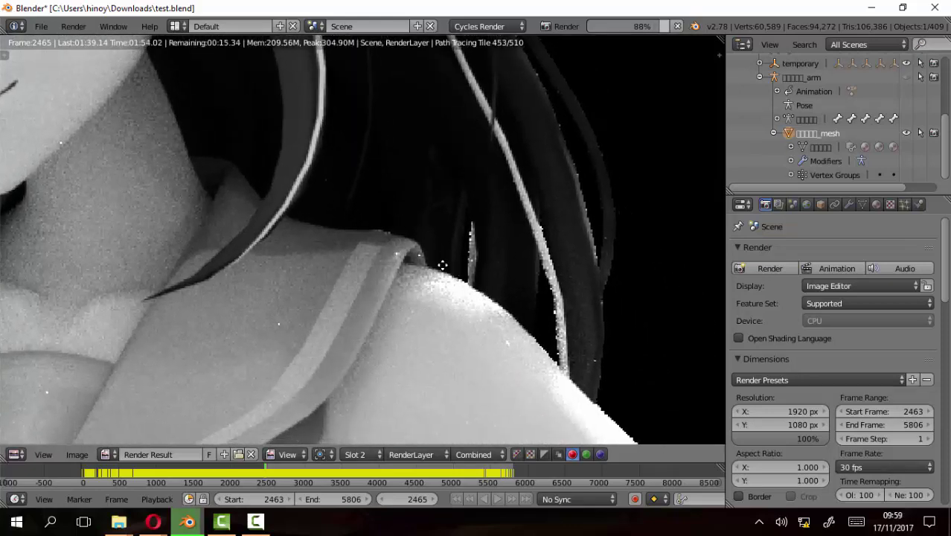
pyautogui.scroll(-2, 442, 266)
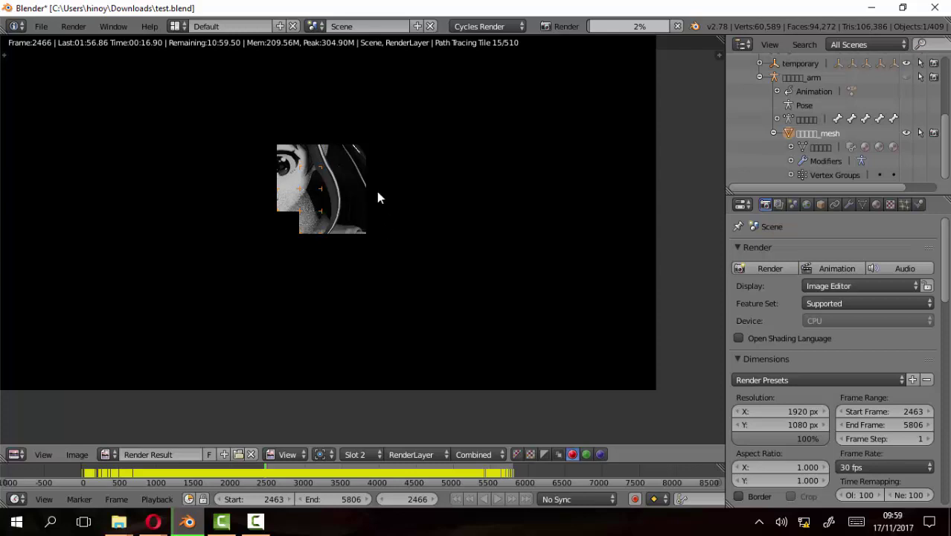
# Zoom toward the shoulder and switch the render display to the blue channel
pyautogui.scroll(2, 376, 191)
pyautogui.scroll(2, 286, 170)
pyautogui.moveTo(261, 149); pyautogui.dragTo(357, 202)
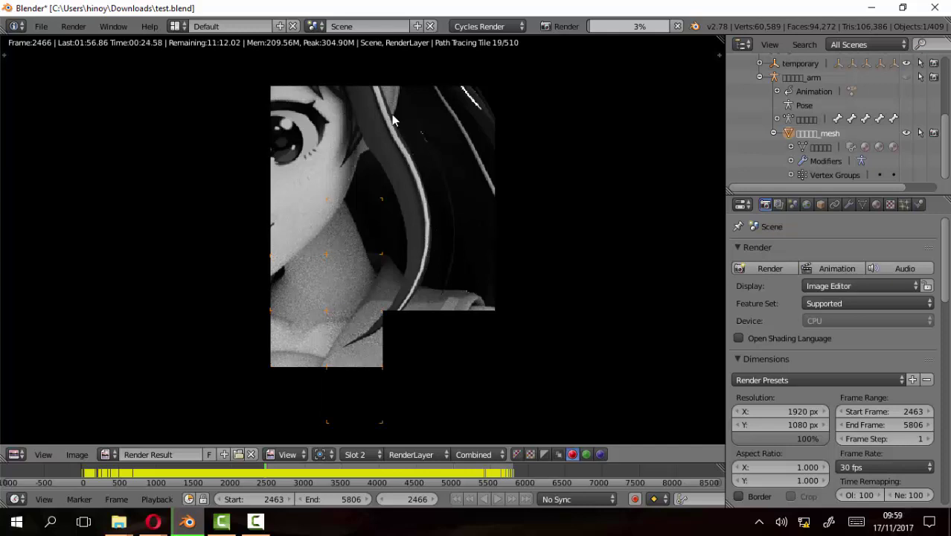
pyautogui.click(600, 455)
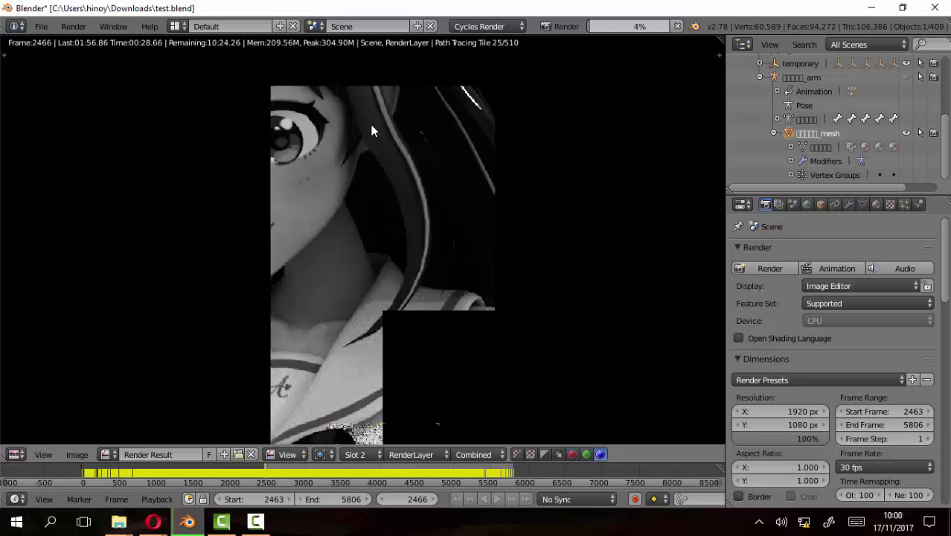
# Zoom in close on the shoulder highlight, keeping it centred in view
pyautogui.moveTo(372, 130)
pyautogui.mouseDown()
pyautogui.moveTo(415, 191)
pyautogui.moveTo(365, 165)
pyautogui.moveTo(388, 180)
pyautogui.mouseUp()
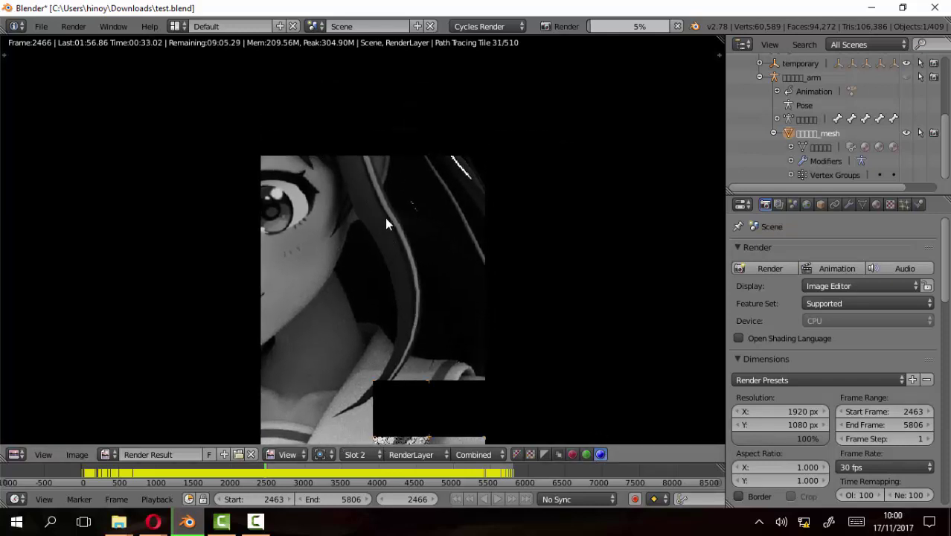
pyautogui.scroll(1, 287, 179)
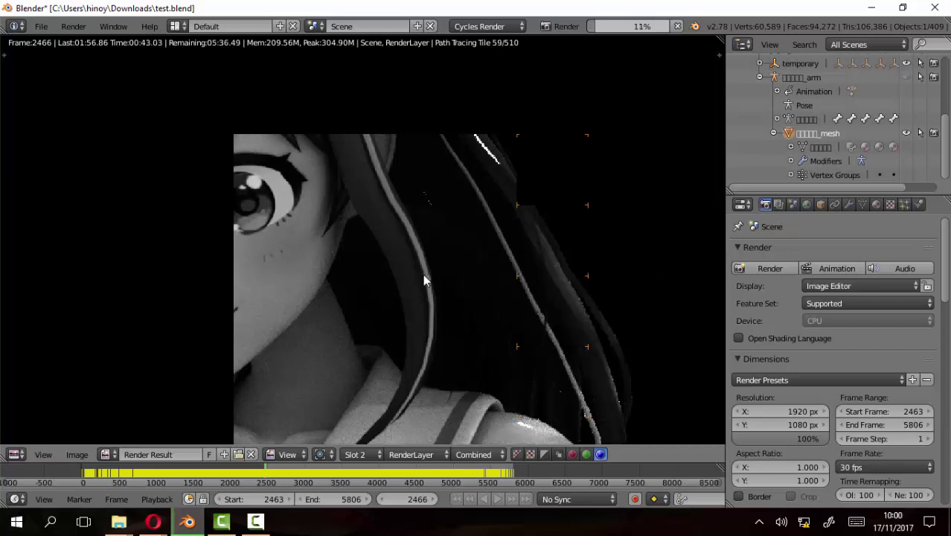
pyautogui.scroll(2, 423, 280)
pyautogui.scroll(-3, 447, 260)
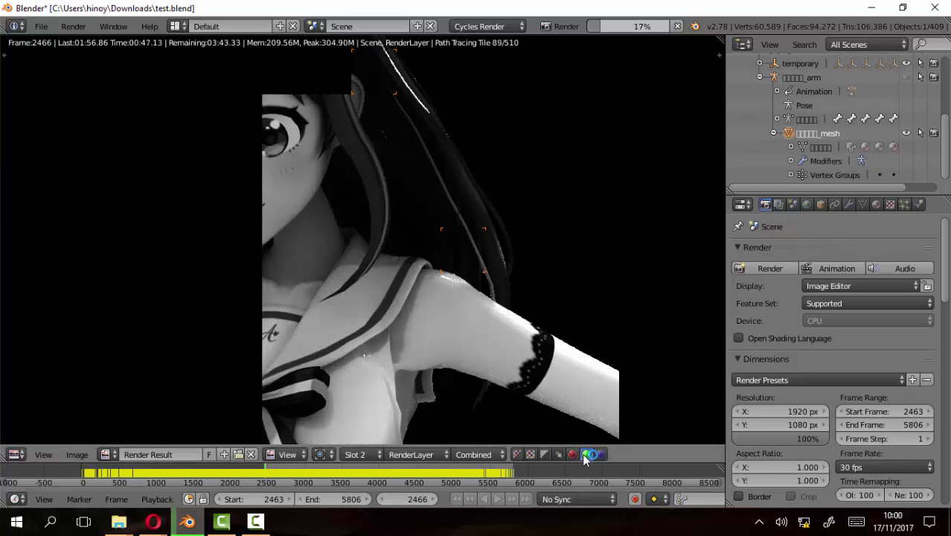
pyautogui.scroll(4, 484, 311)
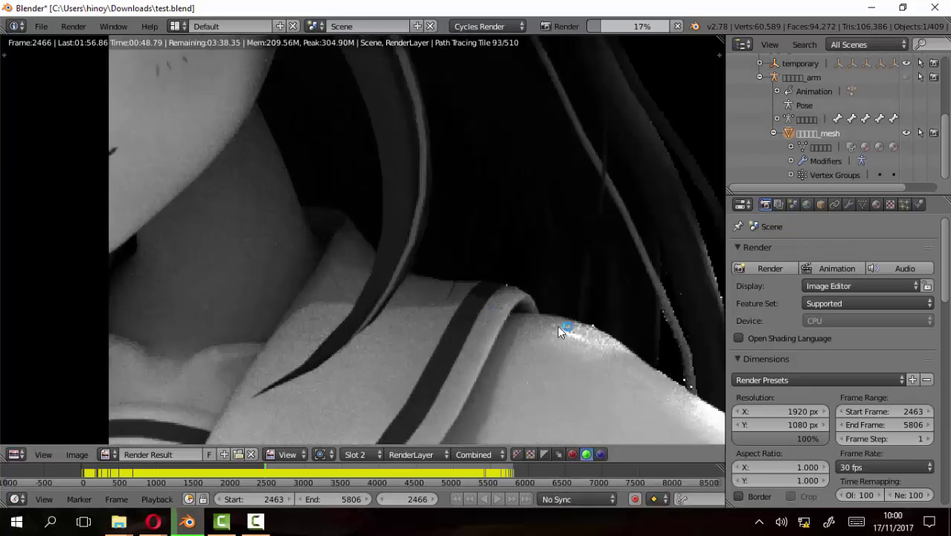
pyautogui.moveTo(558, 325)
pyautogui.mouseDown()
pyautogui.moveTo(407, 267)
pyautogui.moveTo(379, 265)
pyautogui.mouseUp()
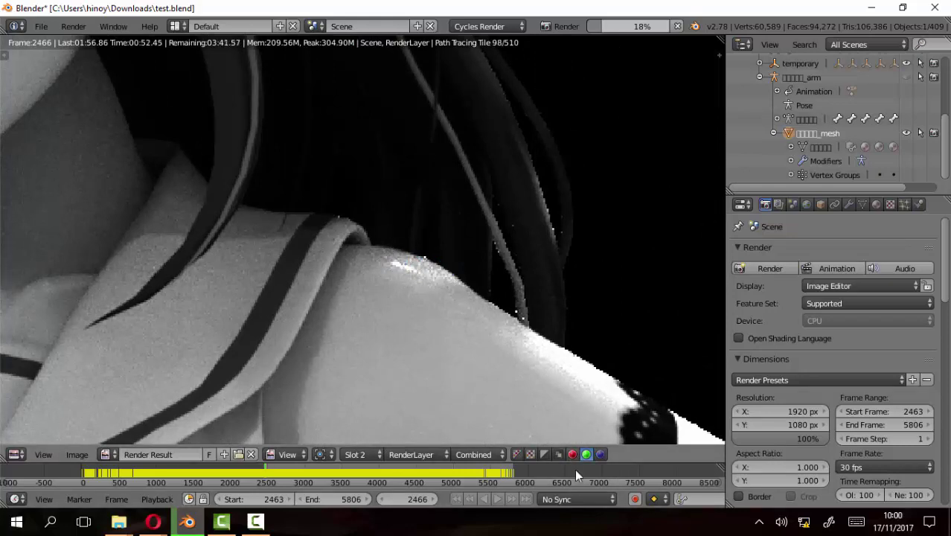
# Compare the shoulder close-up in full colour and red-only views, returning to colour
pyautogui.click(533, 453)
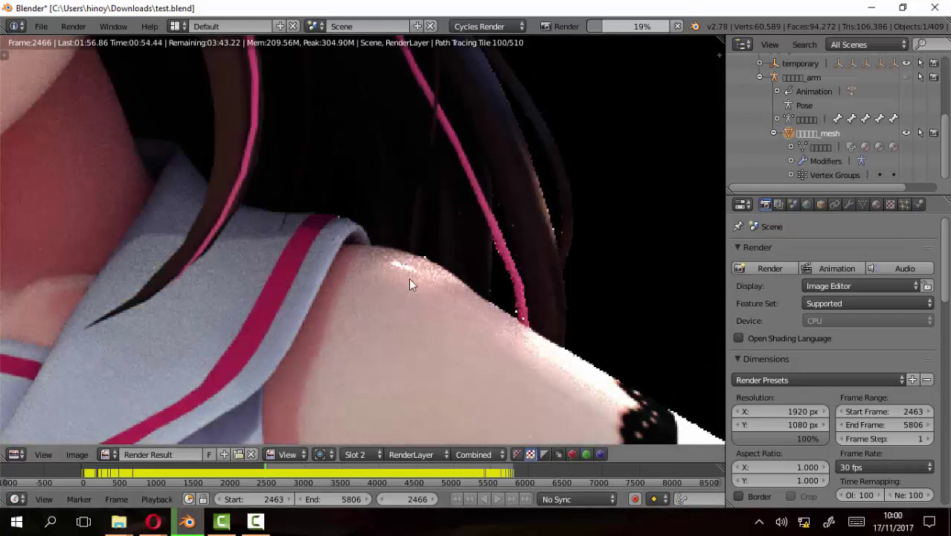
pyautogui.scroll(2, 409, 279)
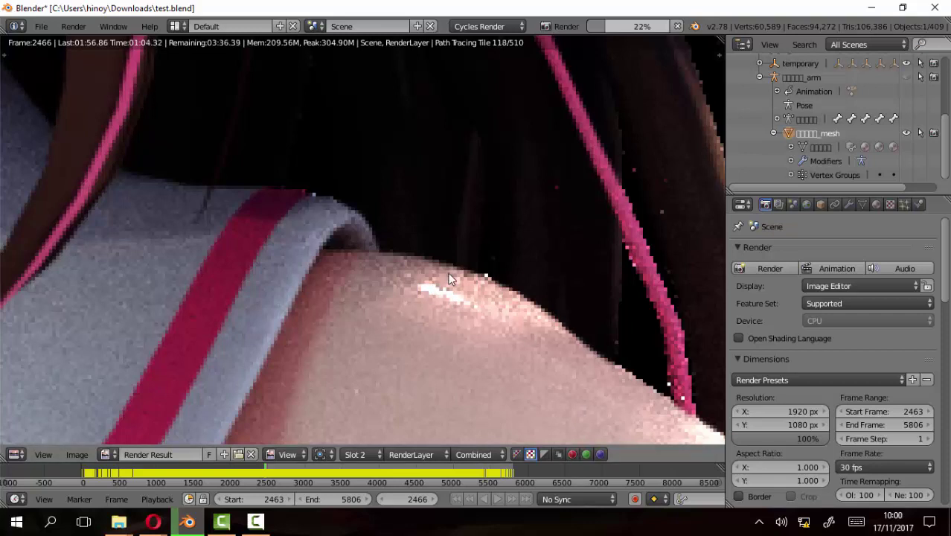
pyautogui.click(574, 456)
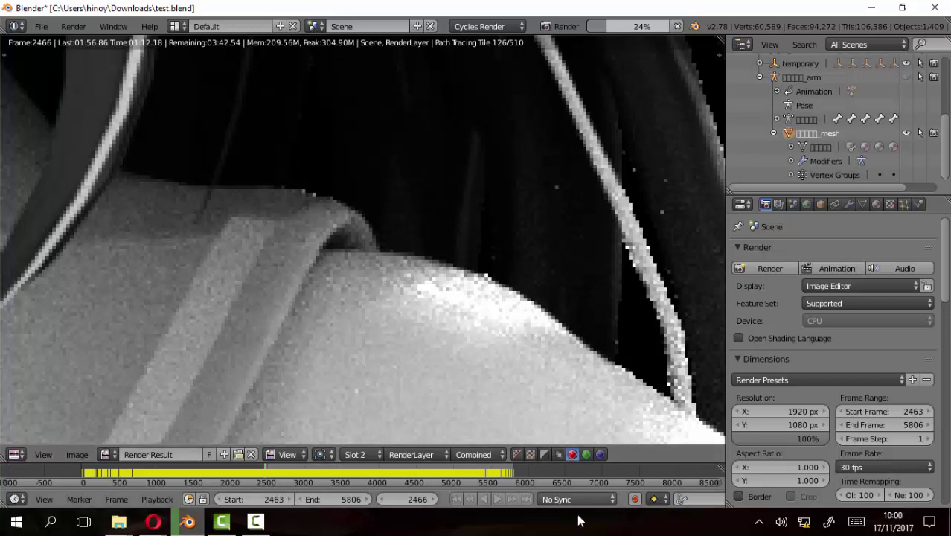
pyautogui.click(530, 454)
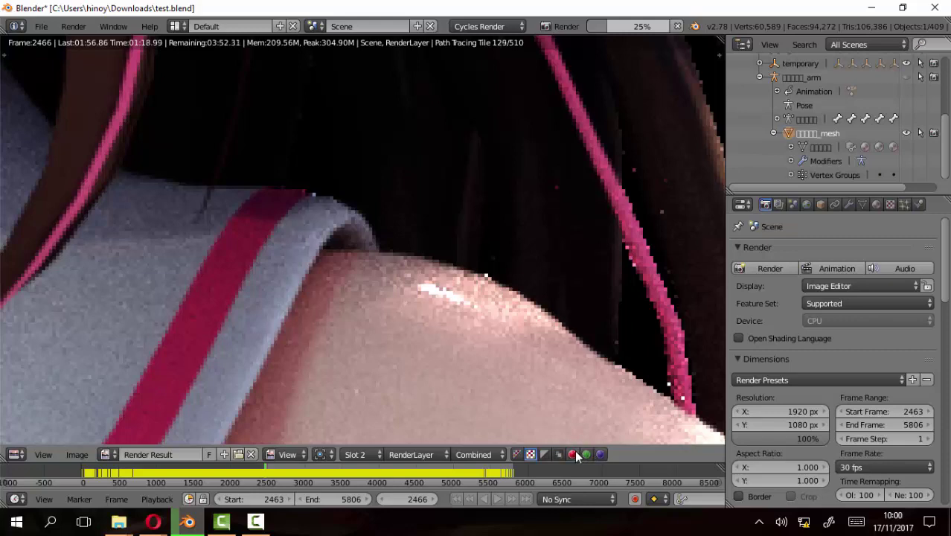
# Zoom out so the whole character's colour render fits the view
pyautogui.scroll(-5, 514, 348)
pyautogui.scroll(-3, 484, 280)
pyautogui.scroll(-1, 416, 238)
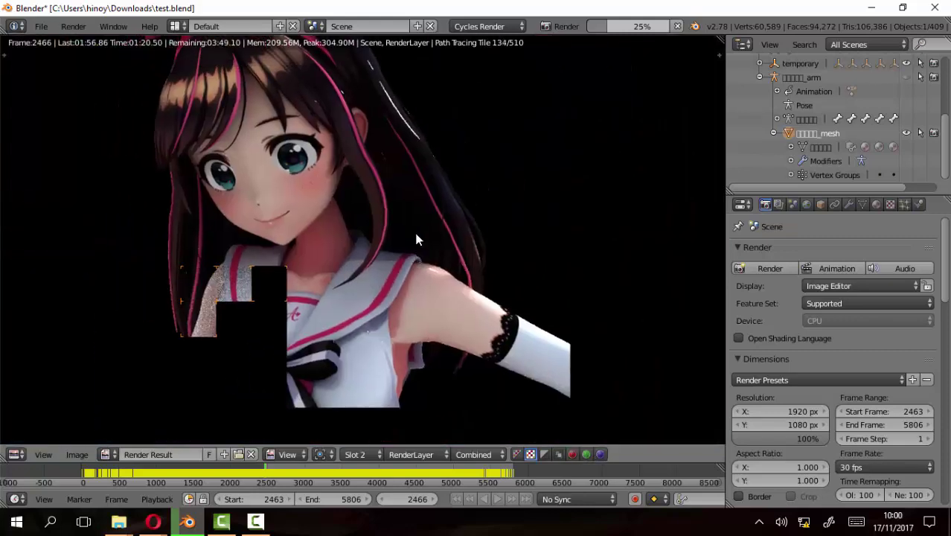
pyautogui.scroll(-2, 414, 229)
pyautogui.scroll(1, 412, 238)
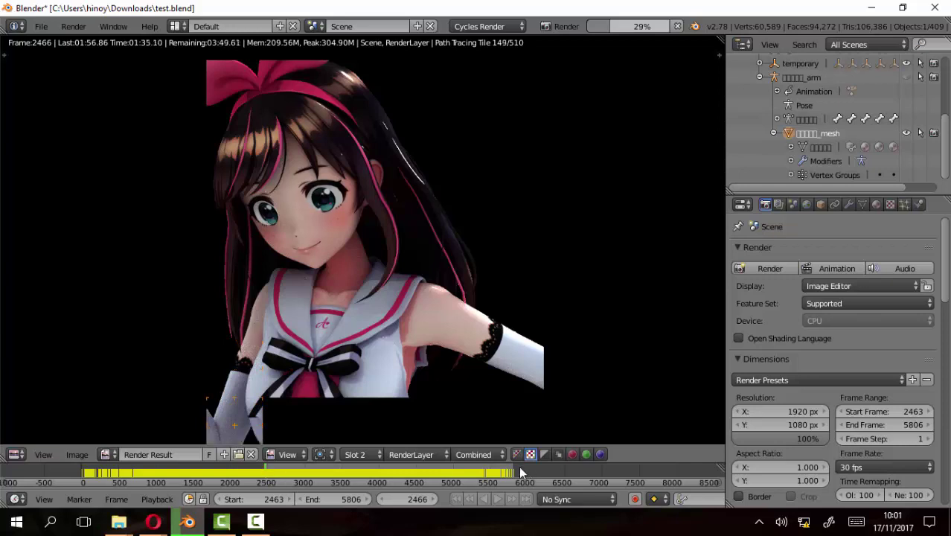
# Cancel the render, set start frame 2466, save test.blend, and show the transparent background
pyautogui.click(677, 26)
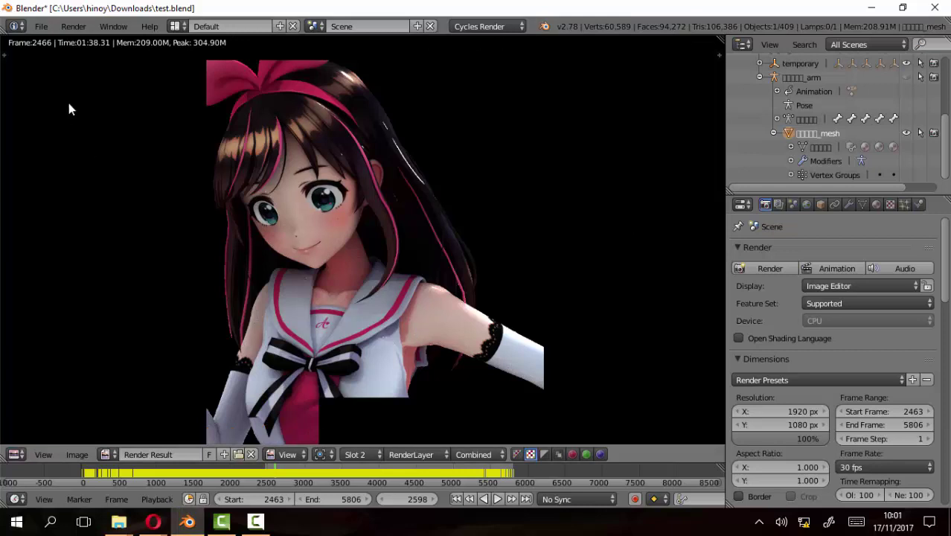
pyautogui.click(886, 412)
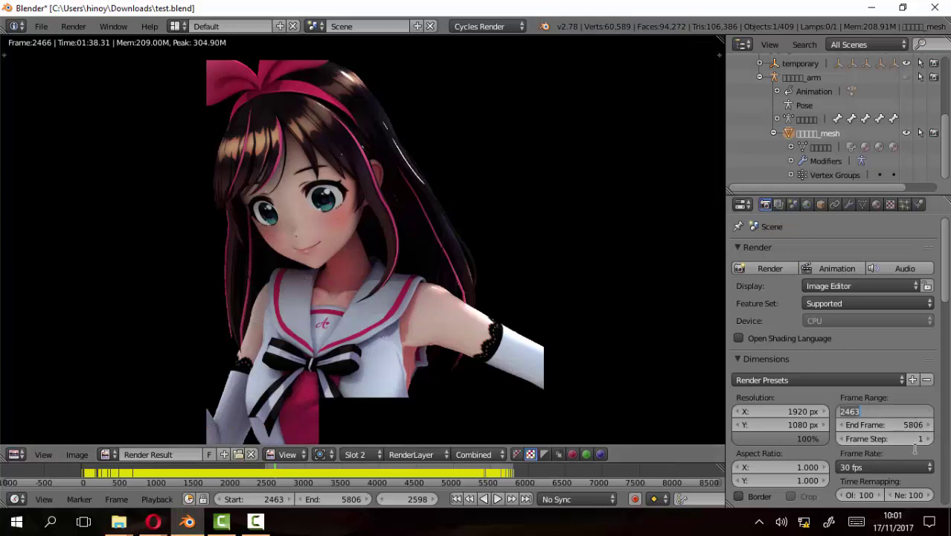
pyautogui.write('2')
pyautogui.press('Return')
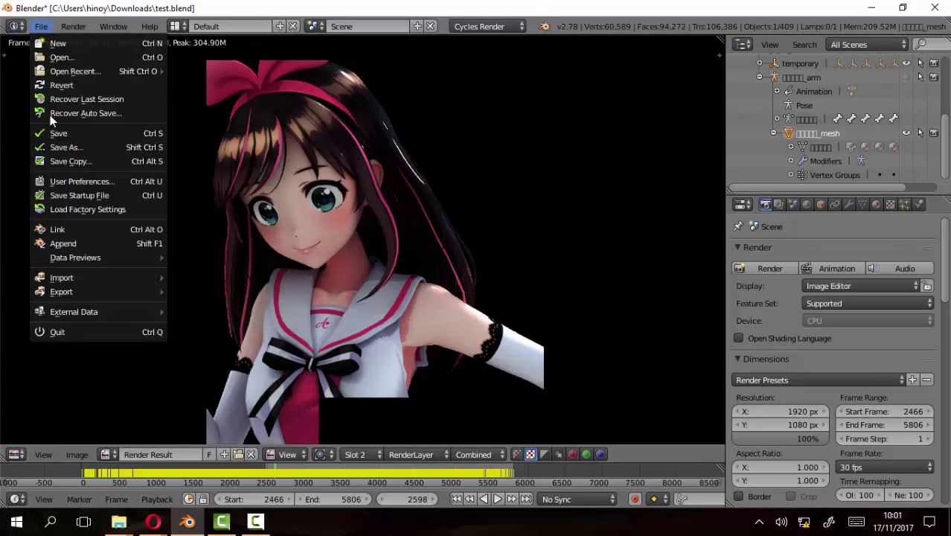
pyautogui.click(60, 134)
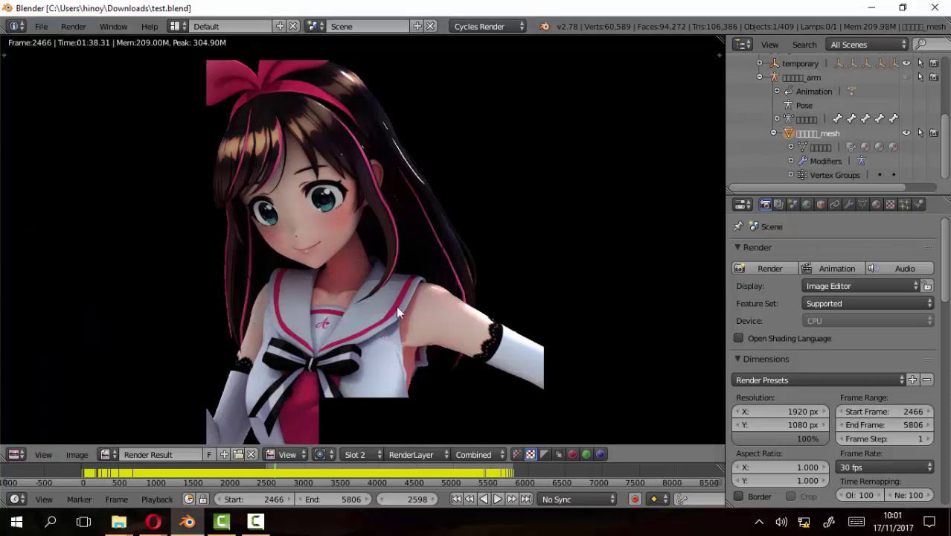
pyautogui.click(518, 454)
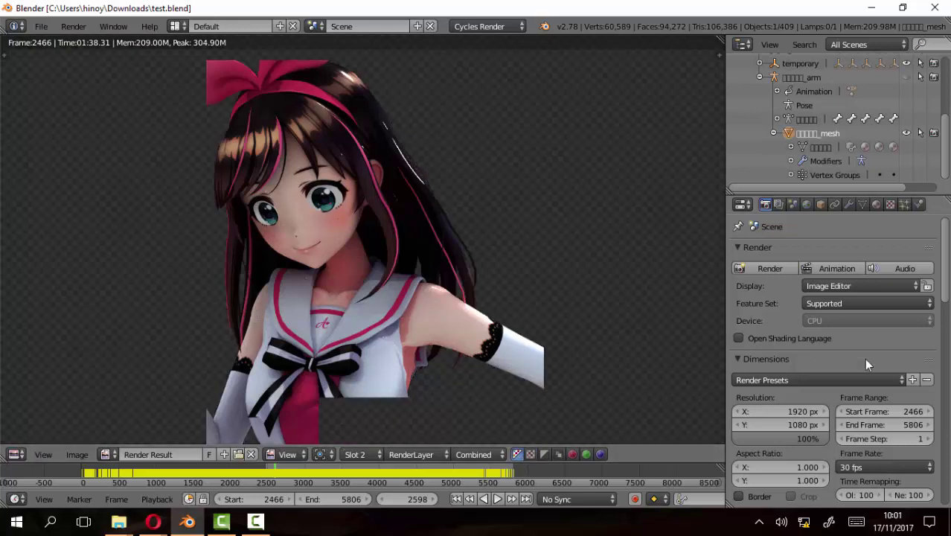
# Switch the Performance render threads from Fixed 4 to Auto-detect, giving 8 threads
pyautogui.scroll(-2, 889, 340)
pyautogui.scroll(-2, 890, 340)
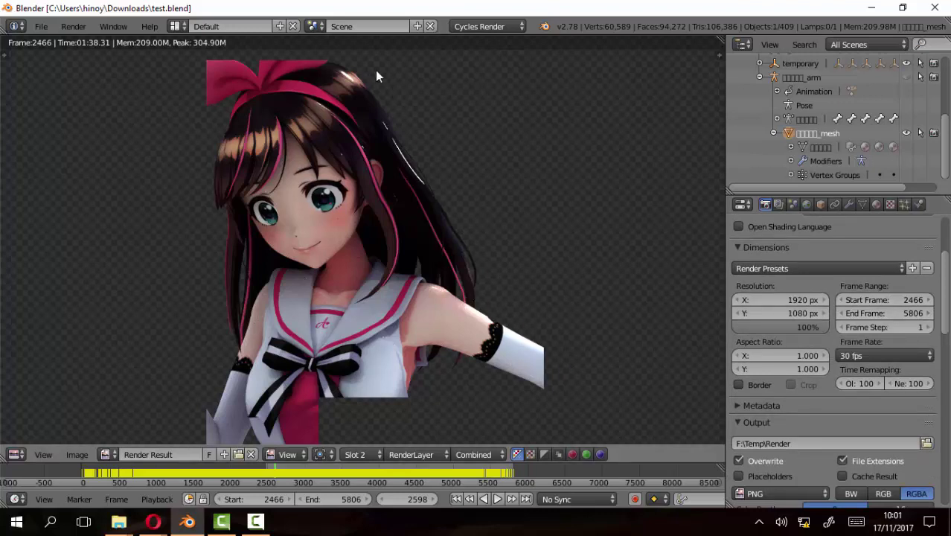
pyautogui.scroll(1, 840, 363)
pyautogui.scroll(1, 840, 363)
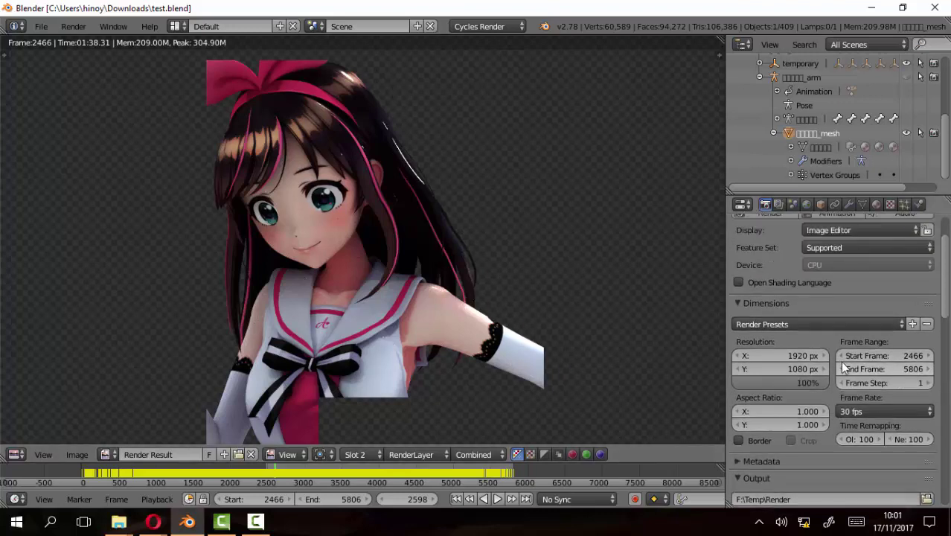
pyautogui.scroll(-2, 845, 365)
pyautogui.scroll(3, 843, 363)
pyautogui.scroll(-1, 843, 363)
pyautogui.scroll(-5, 844, 358)
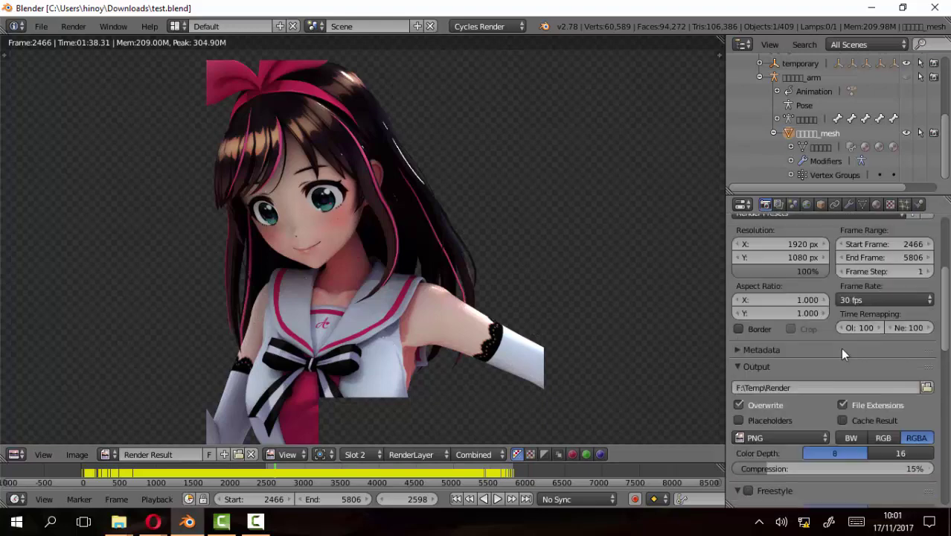
pyautogui.scroll(-4, 844, 353)
pyautogui.scroll(-1, 844, 355)
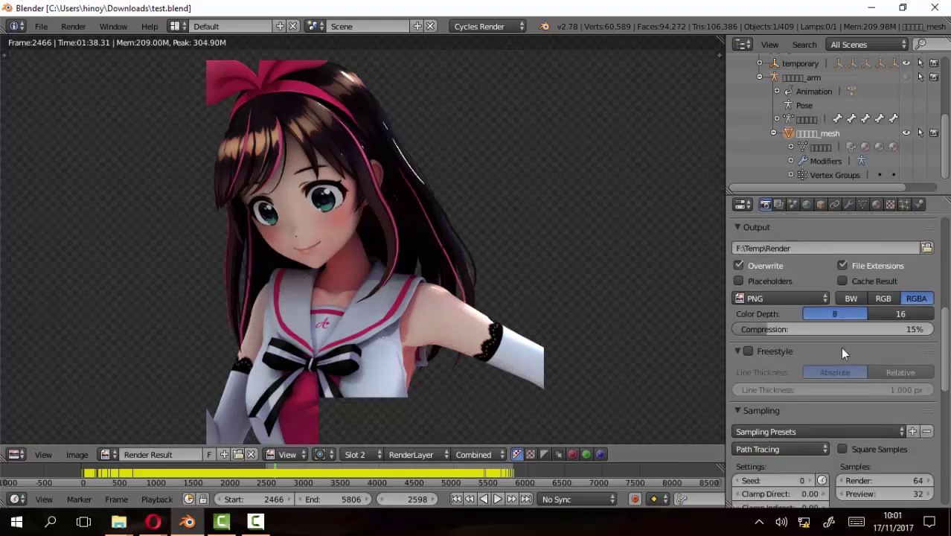
pyautogui.scroll(-2, 844, 354)
pyautogui.scroll(-1, 844, 353)
pyautogui.scroll(-2, 843, 353)
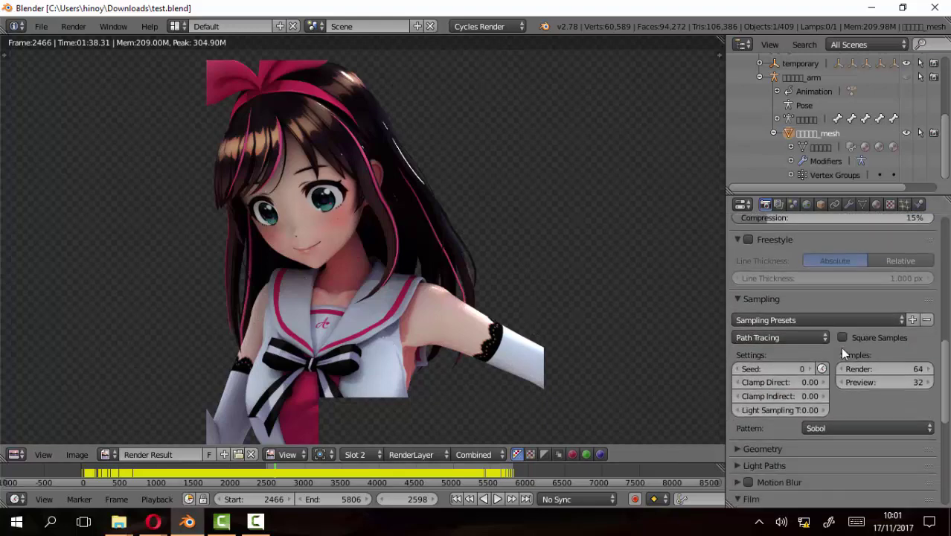
pyautogui.scroll(-2, 843, 353)
pyautogui.scroll(-3, 844, 353)
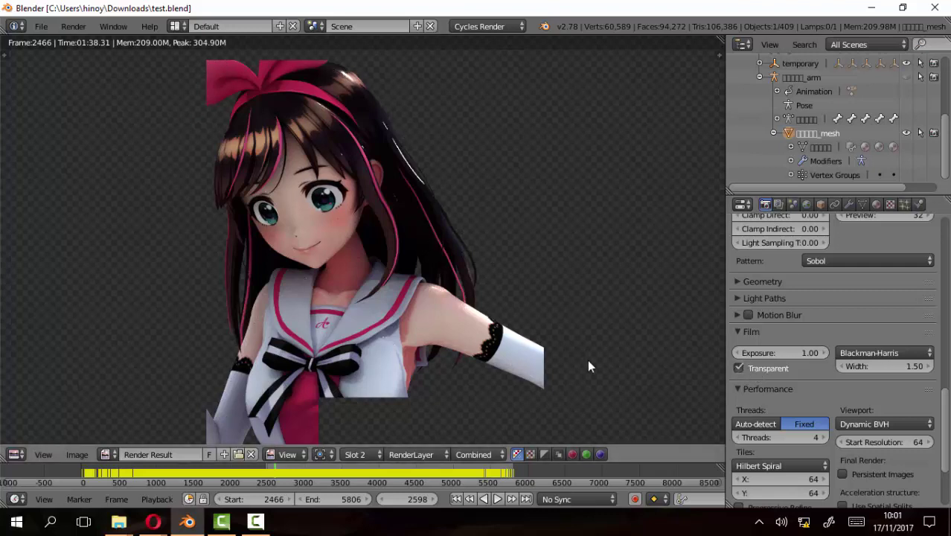
pyautogui.scroll(-1, 789, 405)
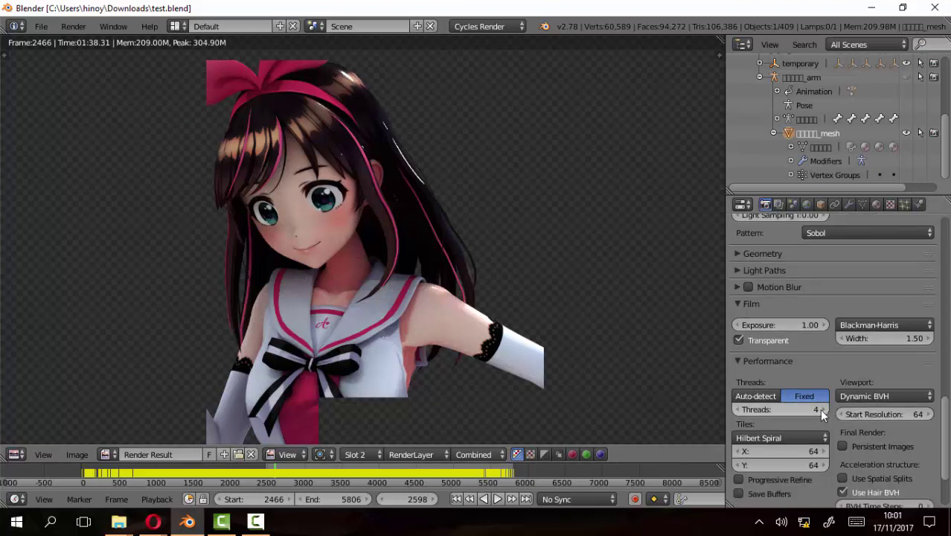
pyautogui.click(755, 393)
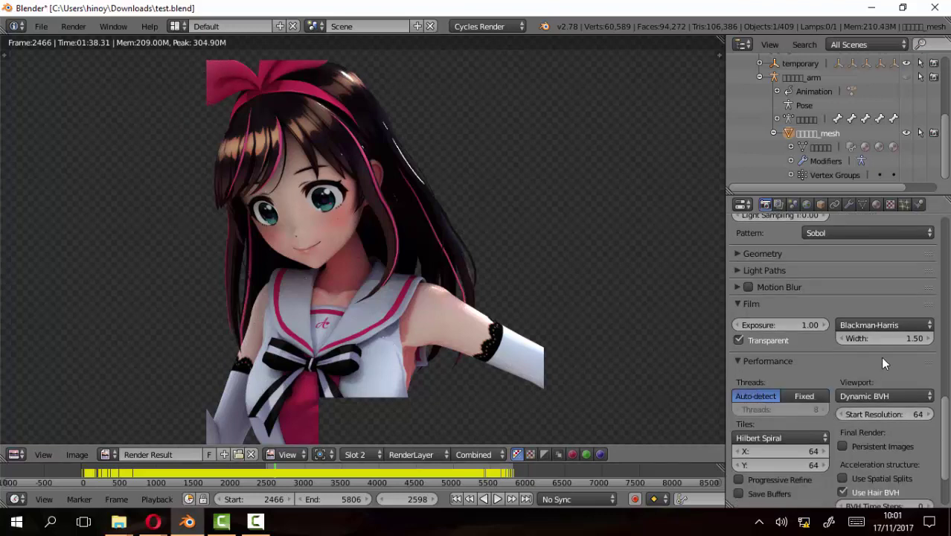
pyautogui.scroll(-2, 881, 357)
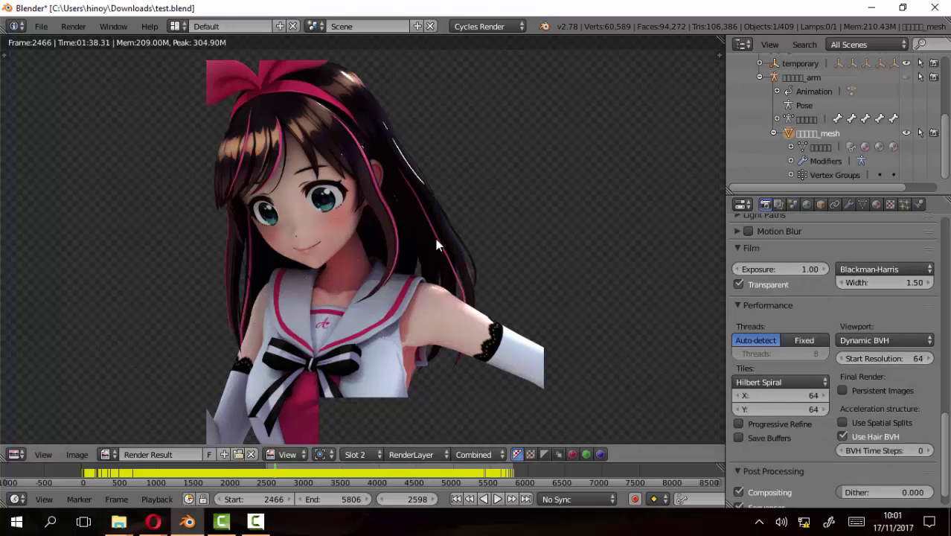
pyautogui.scroll(4, 435, 246)
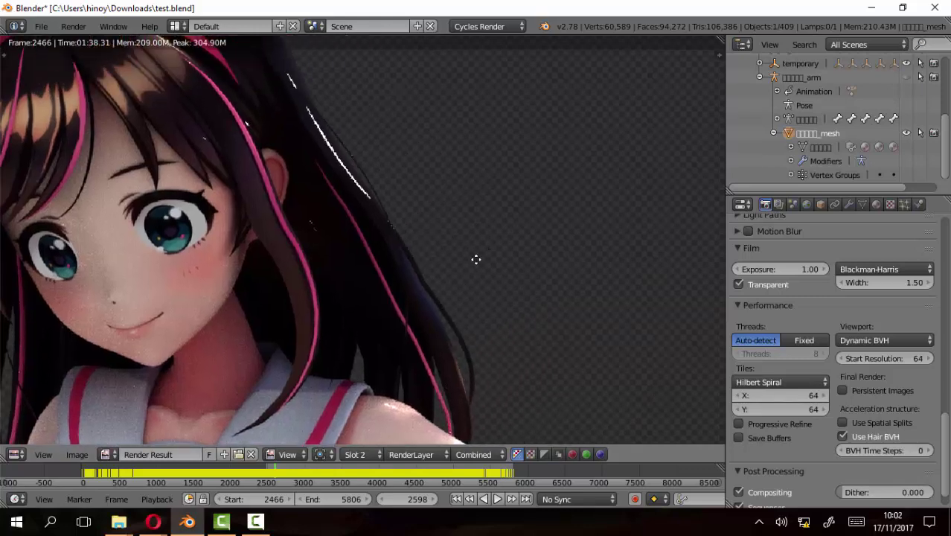
# Zoom in on the transparent render's hair edges at pixel level
pyautogui.scroll(2, 366, 193)
pyautogui.scroll(2, 468, 220)
pyautogui.scroll(2, 467, 218)
pyautogui.scroll(2, 342, 272)
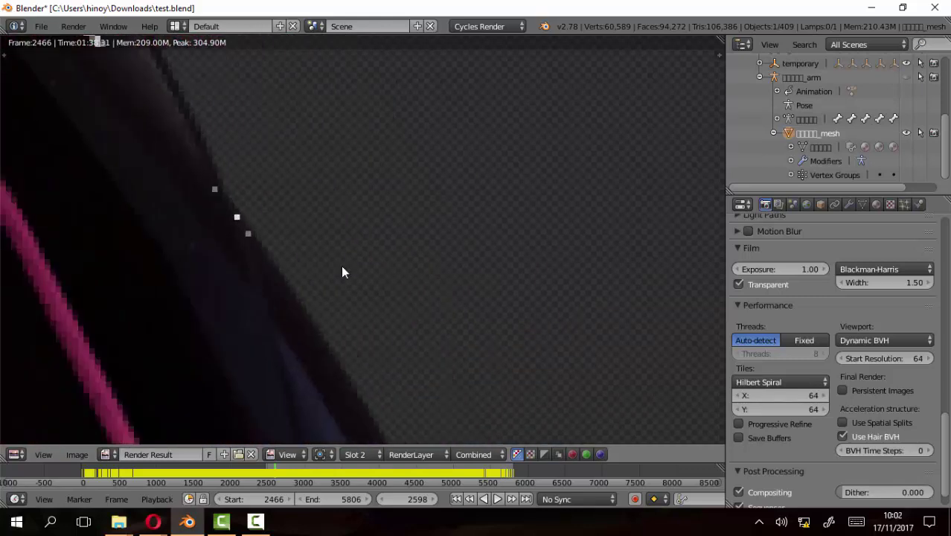
pyautogui.scroll(2, 342, 273)
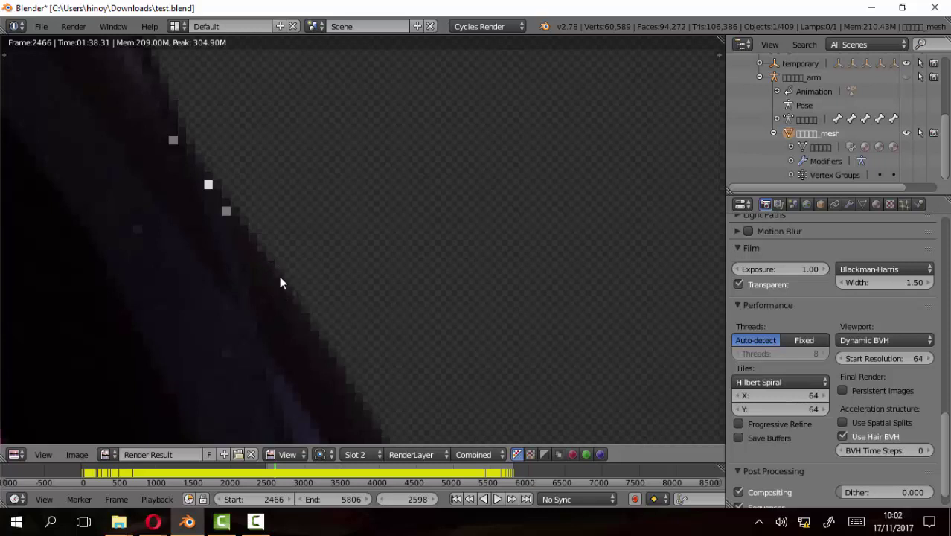
pyautogui.scroll(1, 282, 228)
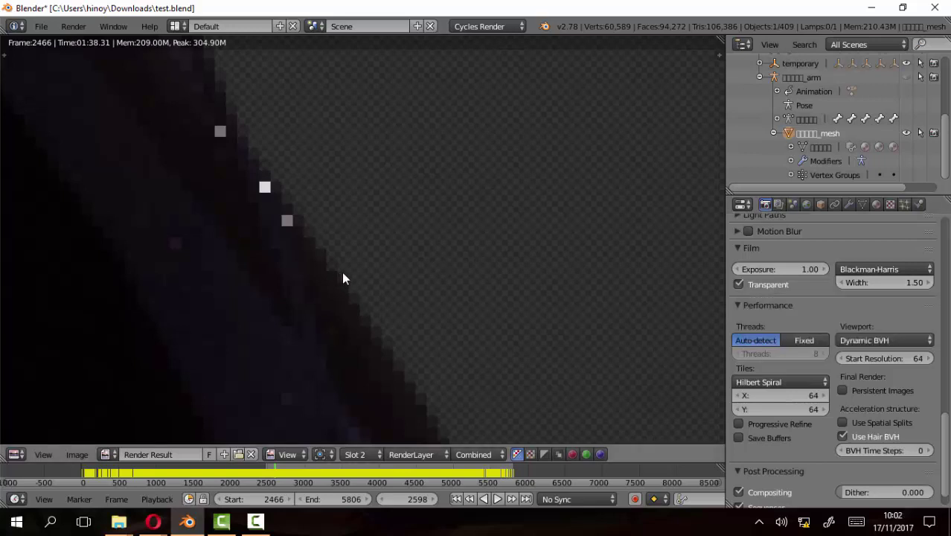
# Zoom back out and save test.blend
pyautogui.scroll(-3, 362, 268)
pyautogui.scroll(-3, 361, 271)
pyautogui.scroll(-3, 365, 261)
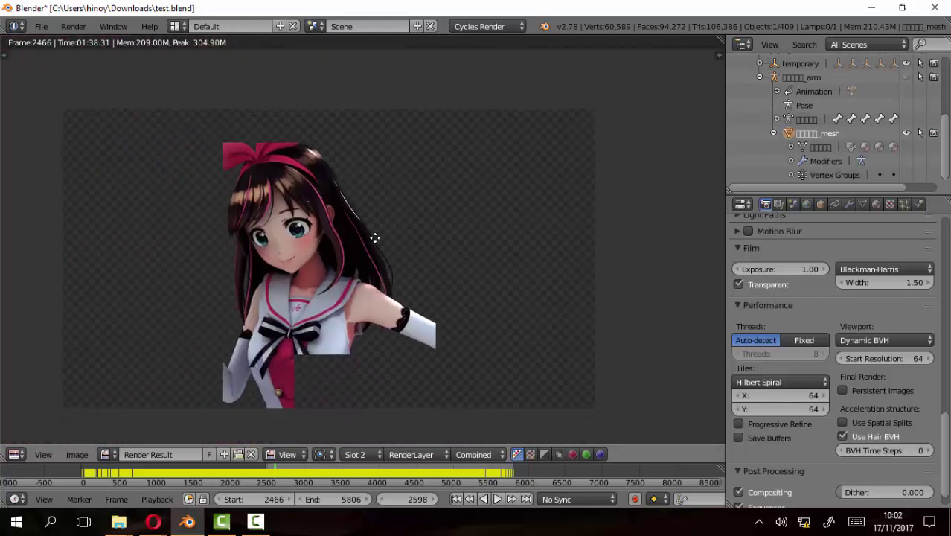
pyautogui.scroll(2, 365, 242)
pyautogui.scroll(1, 365, 242)
pyautogui.click(41, 27)
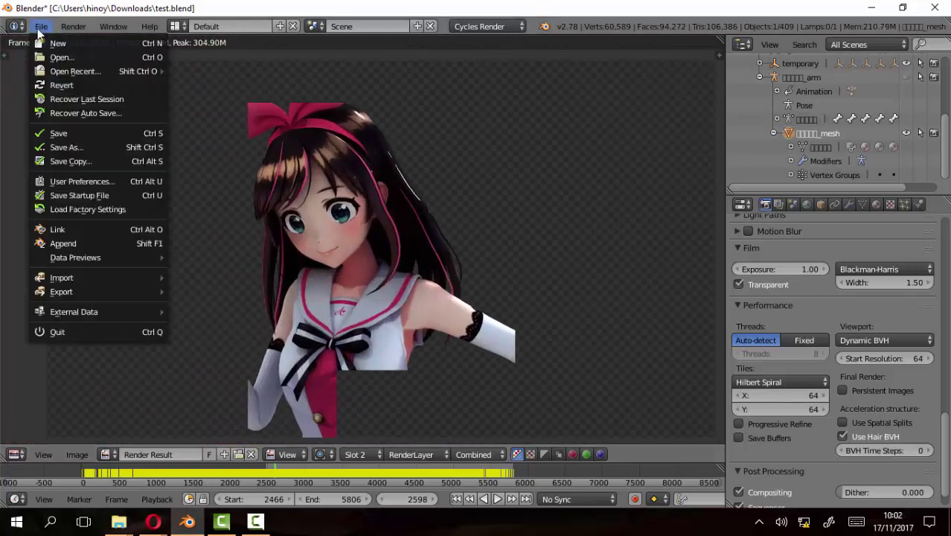
pyautogui.click(58, 133)
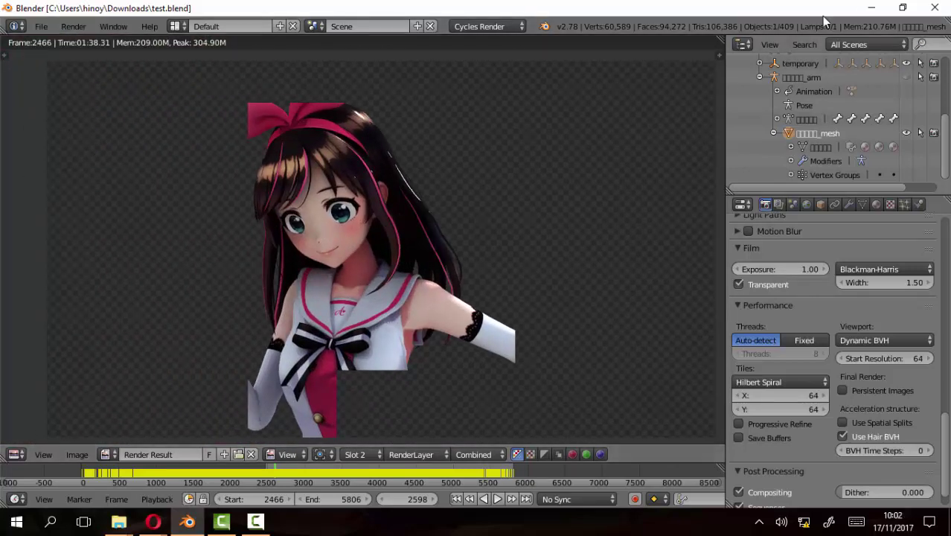
# Close Blender, launch NukeX 10.0v1 from its desktop shortcut, and preview File Explorer windows
pyautogui.click(935, 7)
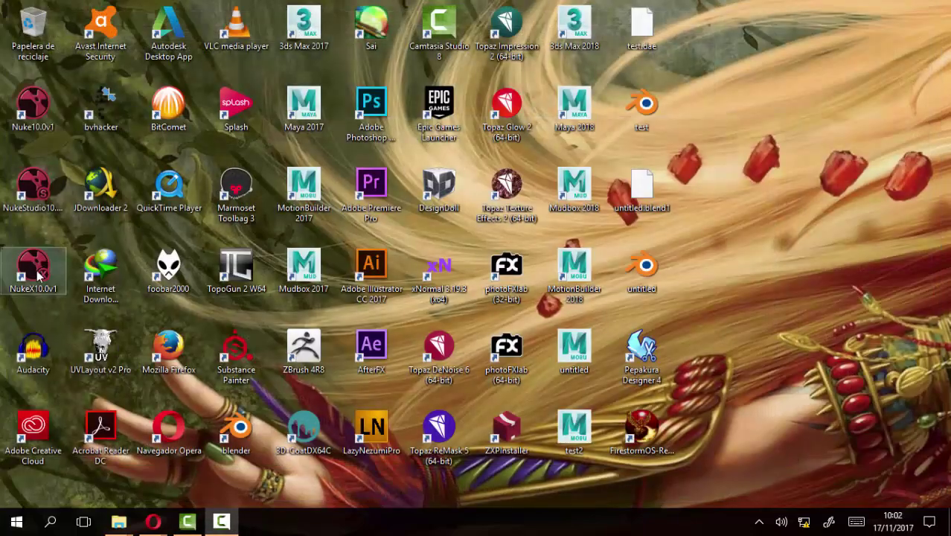
pyautogui.doubleClick(38, 275)
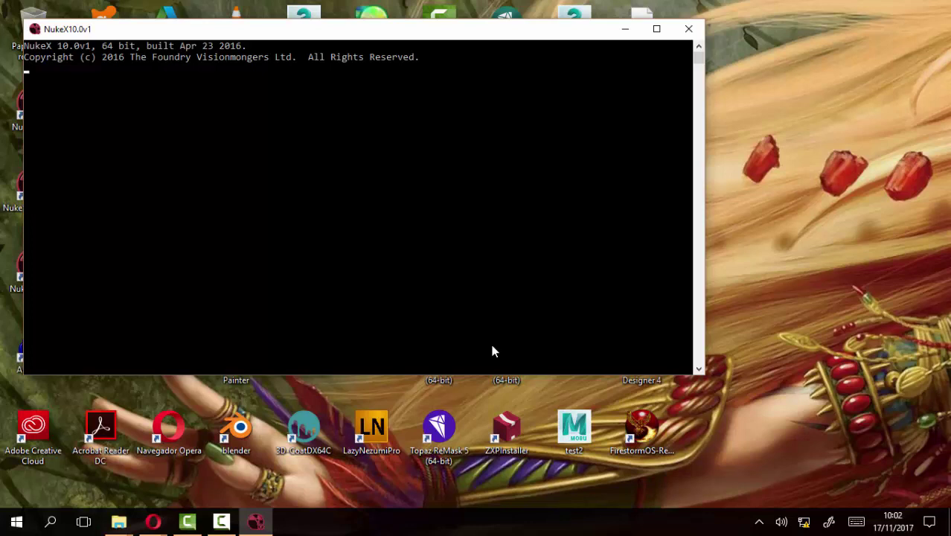
pyautogui.click(119, 521)
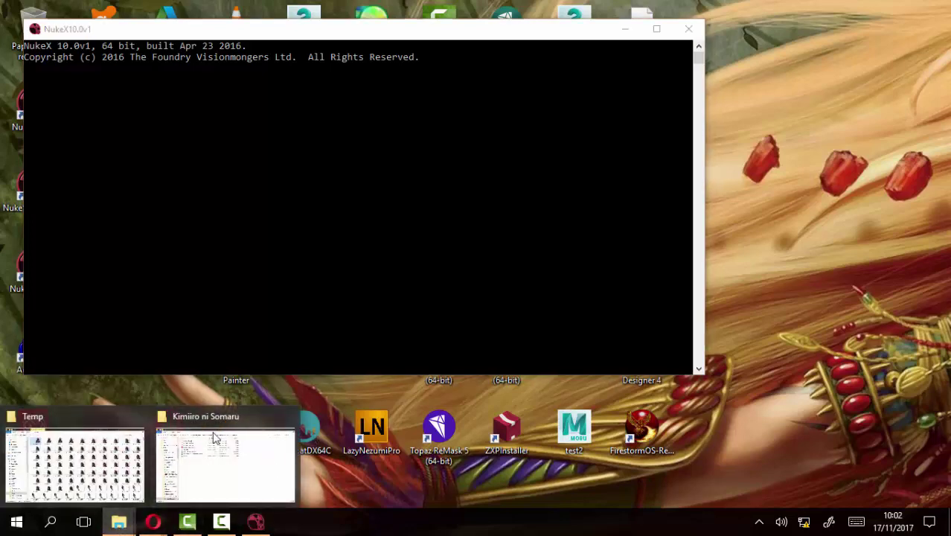
# Open Render0001 from the Temp folder in Photo Viewer and zoom in between the eyes
pyautogui.click(74, 458)
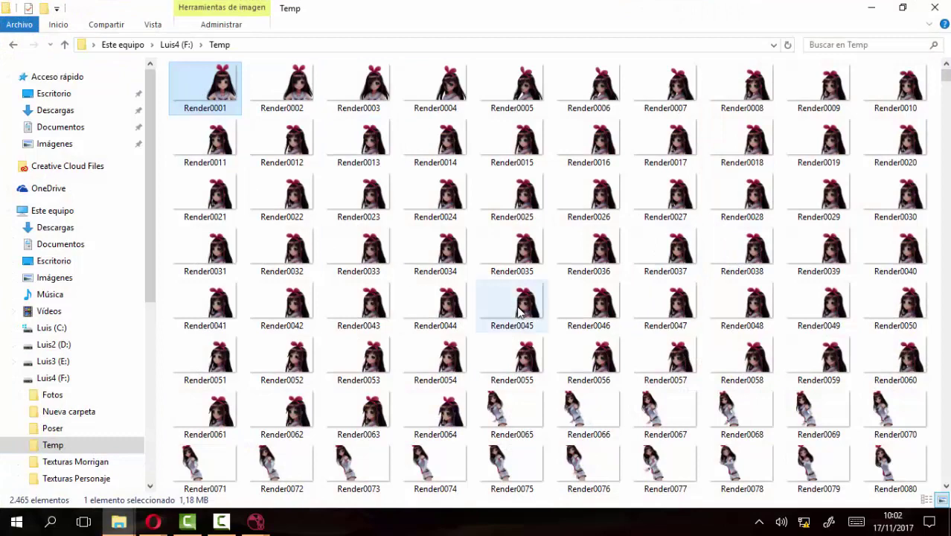
pyautogui.doubleClick(175, 110)
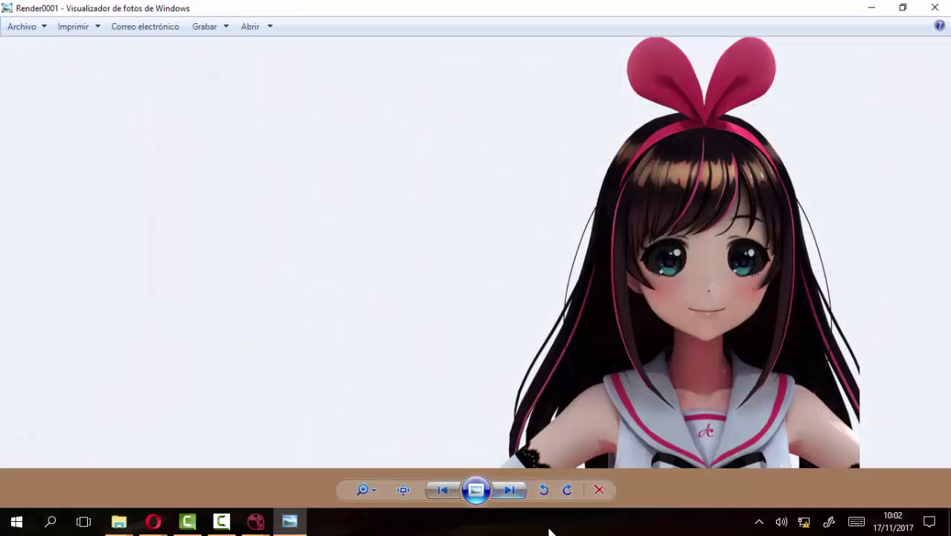
pyautogui.scroll(1, 699, 265)
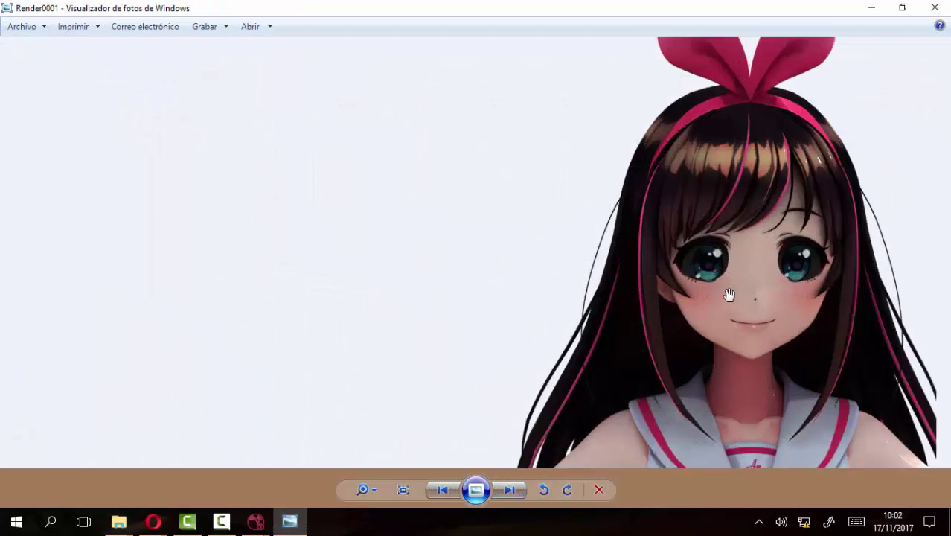
pyautogui.scroll(2, 733, 283)
pyautogui.scroll(1, 726, 257)
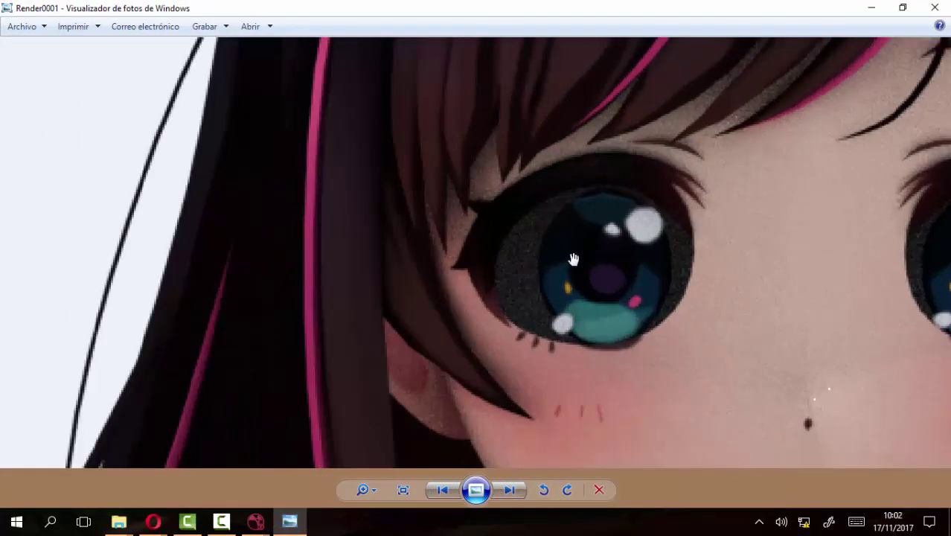
pyautogui.scroll(1, 516, 227)
pyautogui.scroll(2, 428, 249)
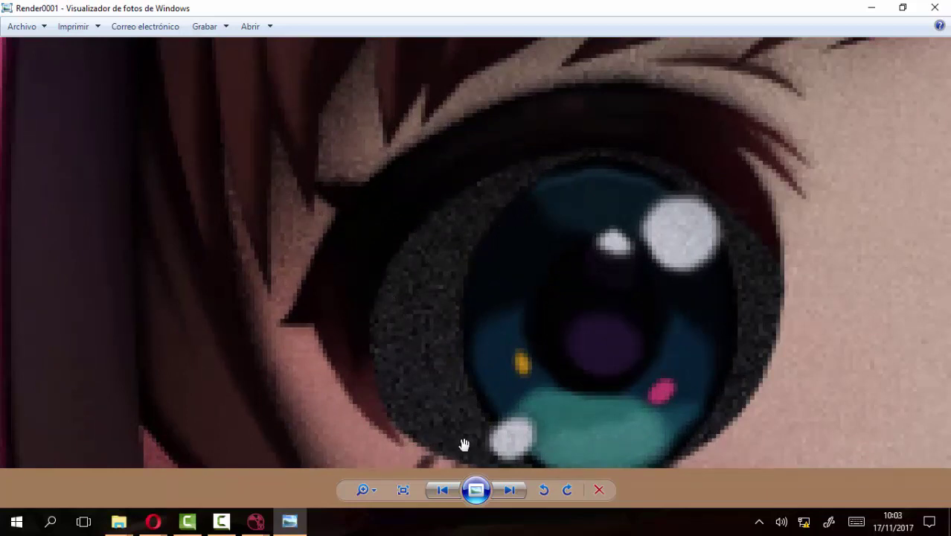
pyautogui.moveTo(777, 297); pyautogui.dragTo(382, 248)
pyautogui.scroll(-3, 429, 265)
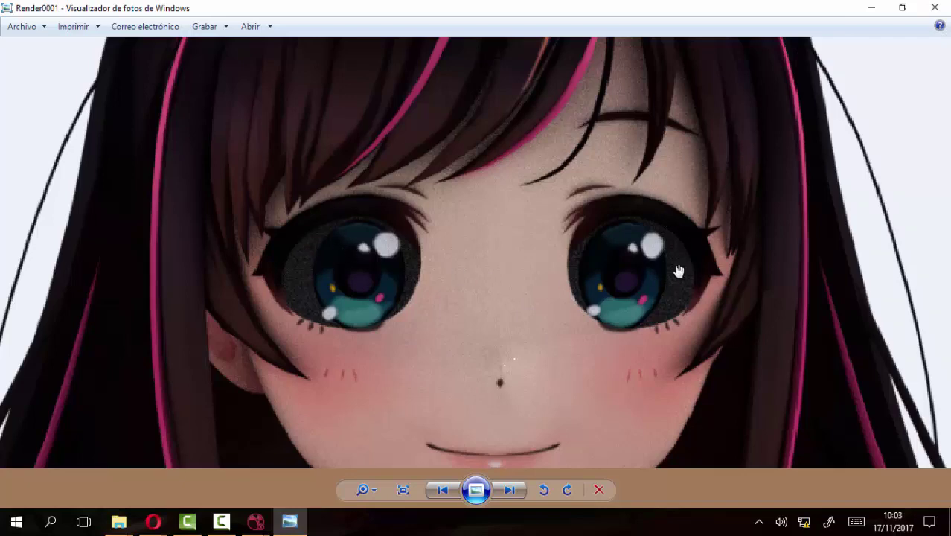
# Close the Render0001 preview and scroll to the end of the Temp folder
pyautogui.click(942, 9)
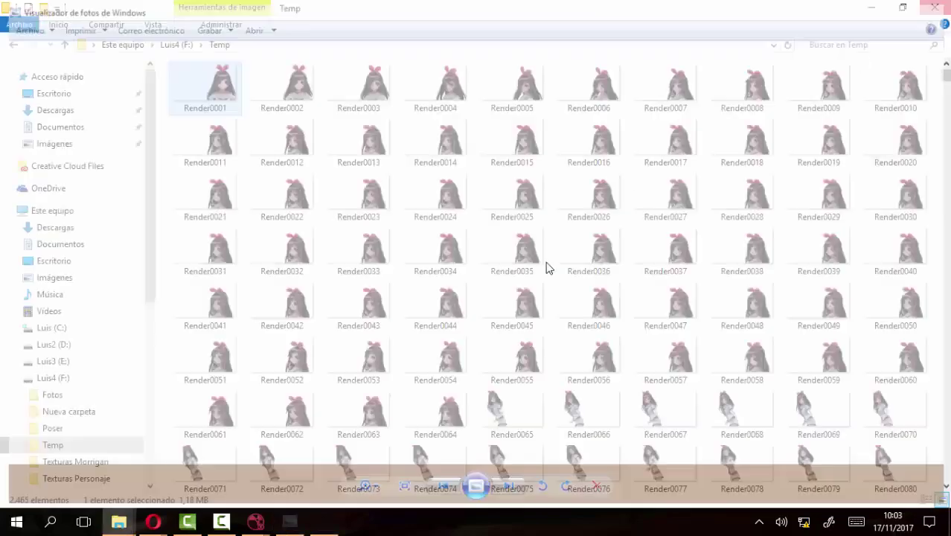
pyautogui.scroll(-2, 596, 323)
pyautogui.scroll(-9, 684, 339)
pyautogui.scroll(-8, 685, 339)
pyautogui.scroll(-5, 787, 291)
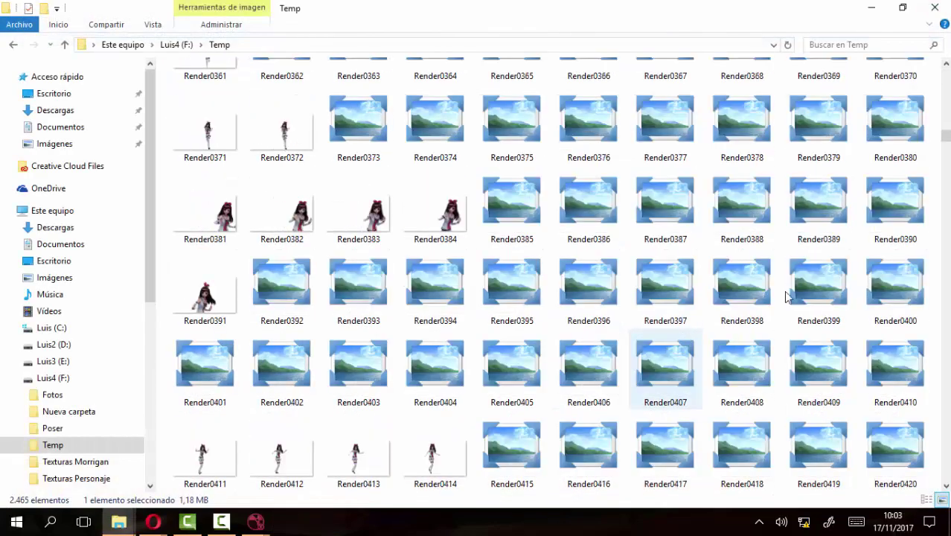
pyautogui.scroll(-5, 923, 163)
pyautogui.moveTo(945, 148); pyautogui.dragTo(938, 478)
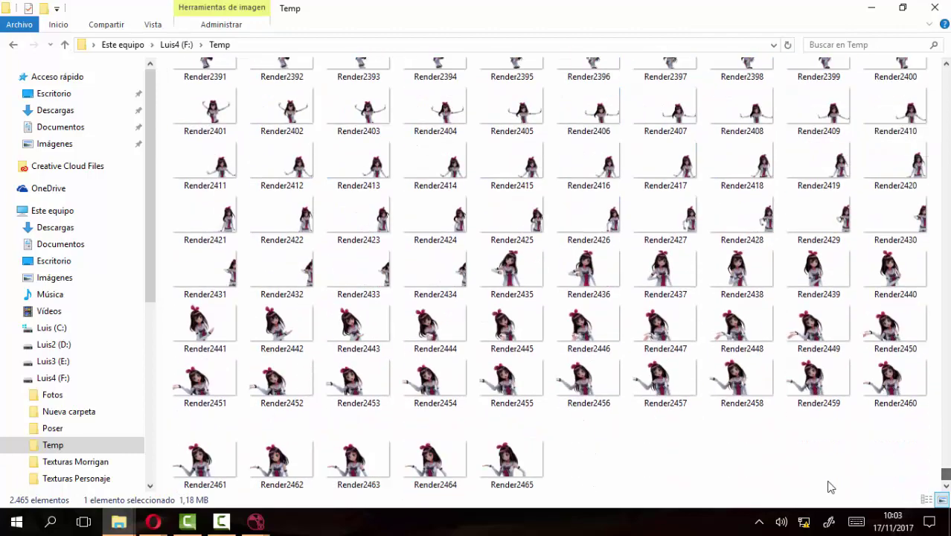
# Preview Render2443 in Photo Viewer, then close it
pyautogui.doubleClick(332, 332)
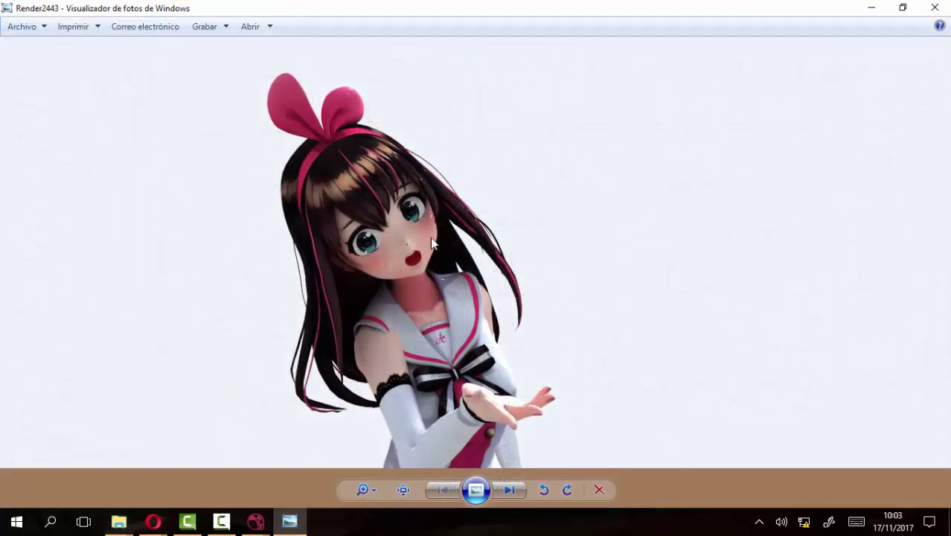
pyautogui.scroll(5, 421, 234)
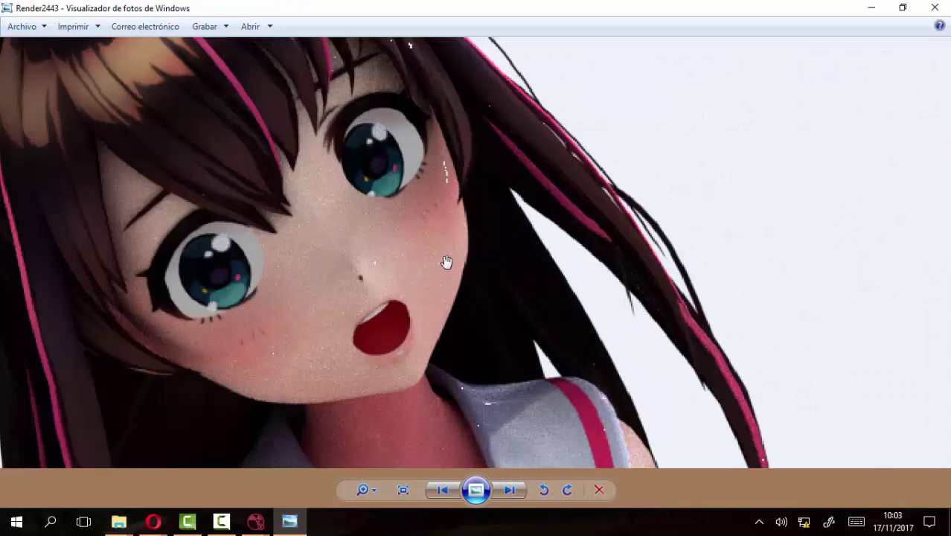
pyautogui.scroll(-3, 451, 268)
pyautogui.scroll(-2, 476, 286)
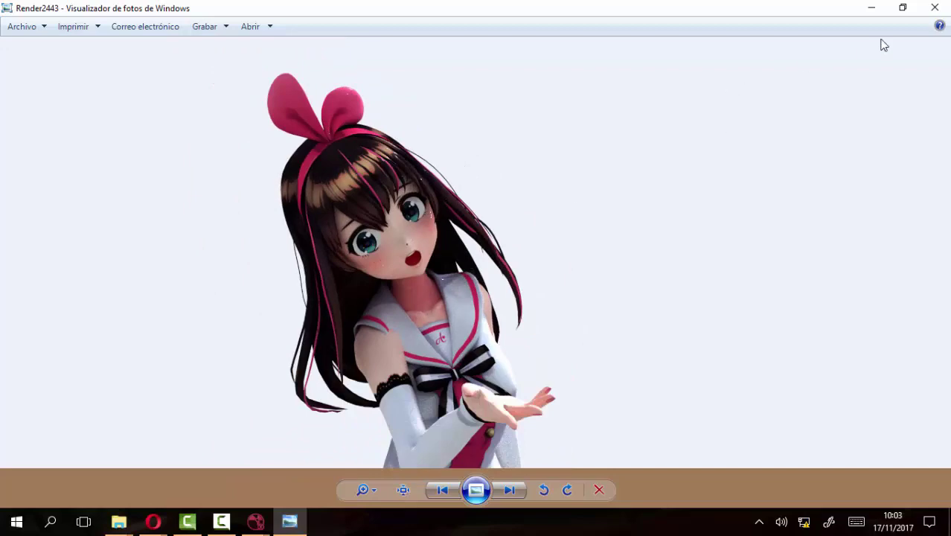
pyautogui.click(944, 6)
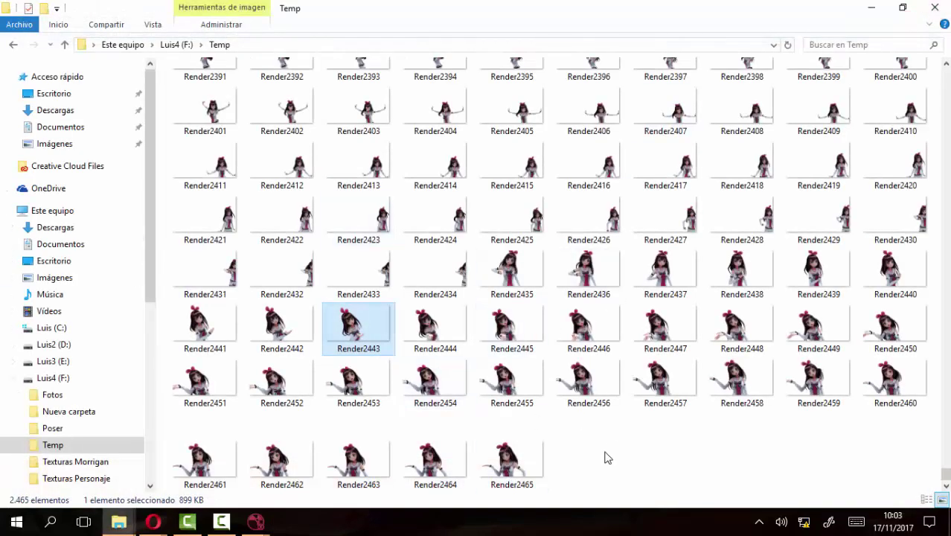
# Open Render2435 and step forward eight frames with Next, then close the viewer
pyautogui.doubleClick(512, 274)
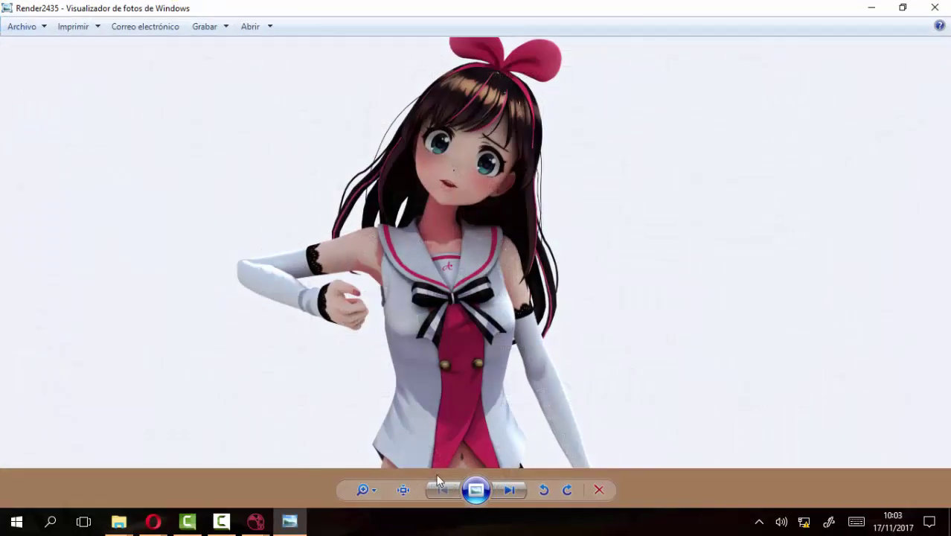
pyautogui.click(510, 490)
pyautogui.click(511, 490)
pyautogui.click(510, 490)
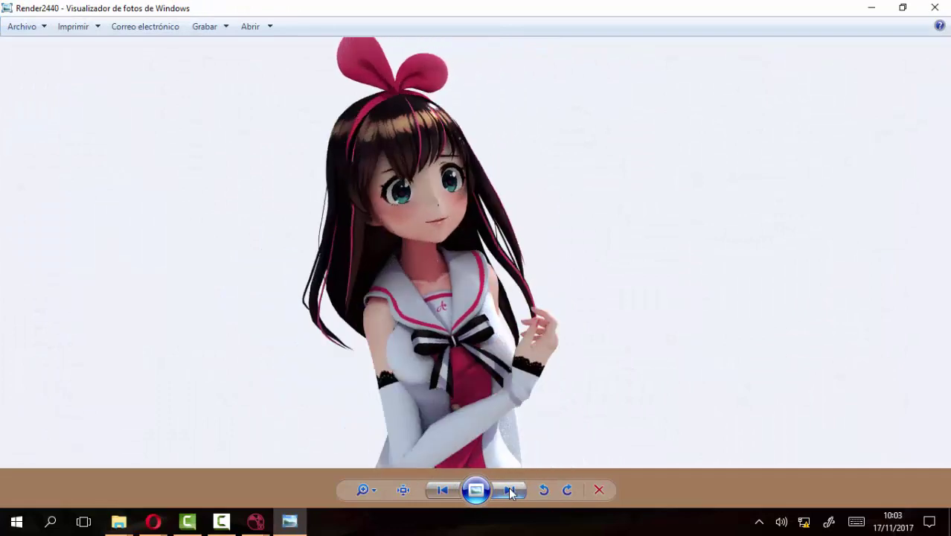
pyautogui.click(511, 490)
pyautogui.click(511, 490)
pyautogui.click(511, 489)
pyautogui.click(511, 490)
pyautogui.click(511, 490)
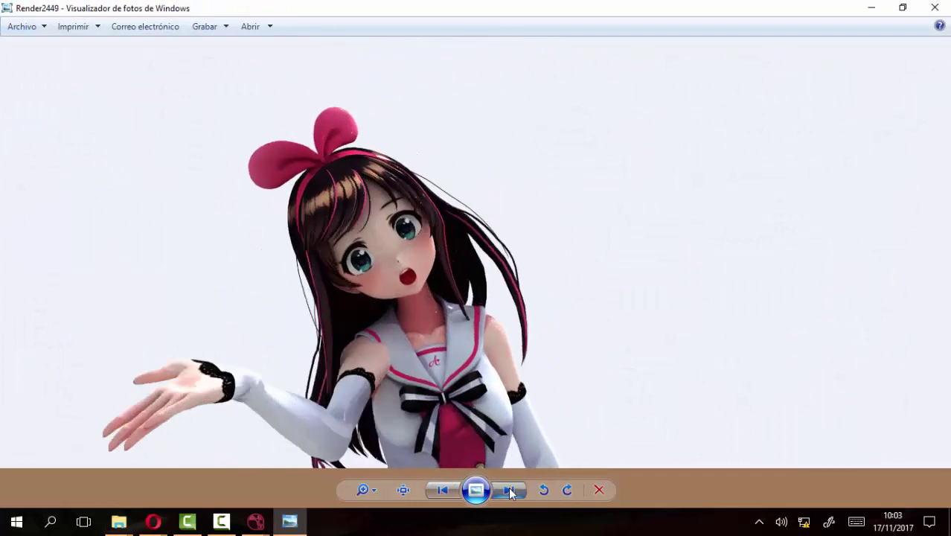
pyautogui.click(511, 490)
pyautogui.click(510, 490)
pyautogui.click(935, 7)
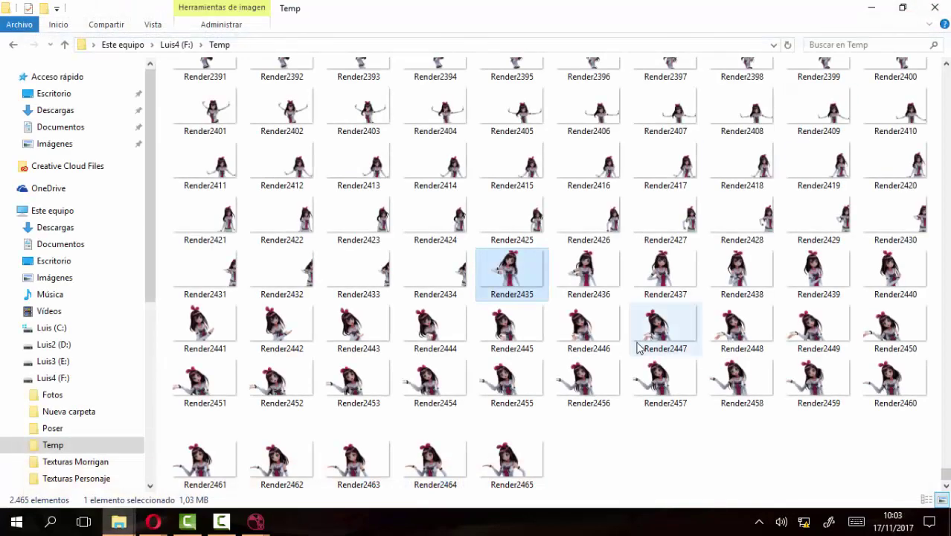
# Bring NukeX forward, minimize the Nuke console, maximize NukeX and move Viewer1 lower
pyautogui.moveTo(265, 520)
pyautogui.click(309, 457)
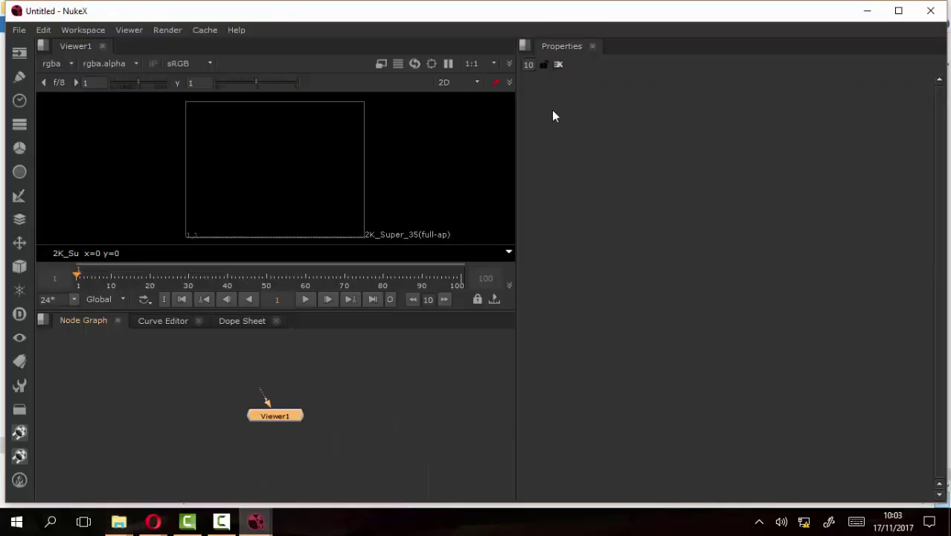
pyautogui.click(256, 521)
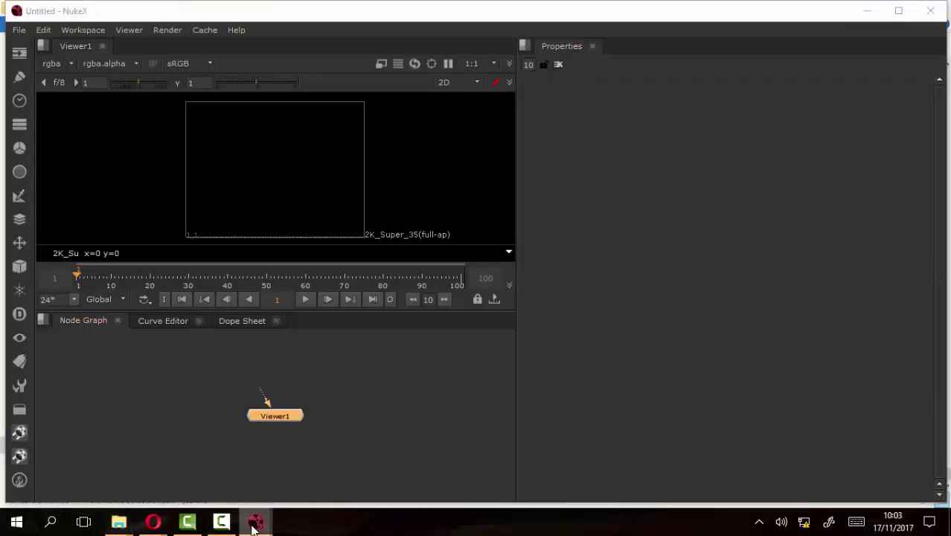
pyautogui.click(219, 469)
pyautogui.click(625, 28)
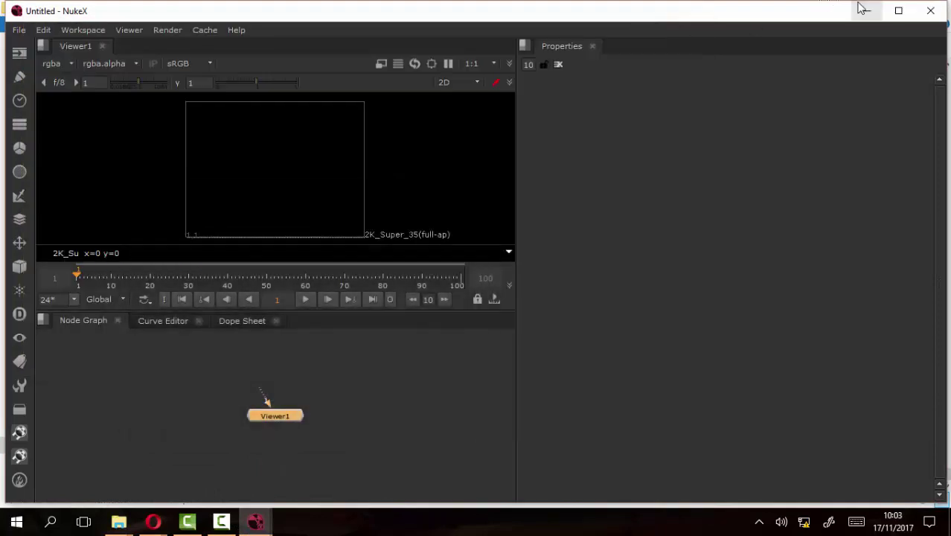
pyautogui.click(899, 12)
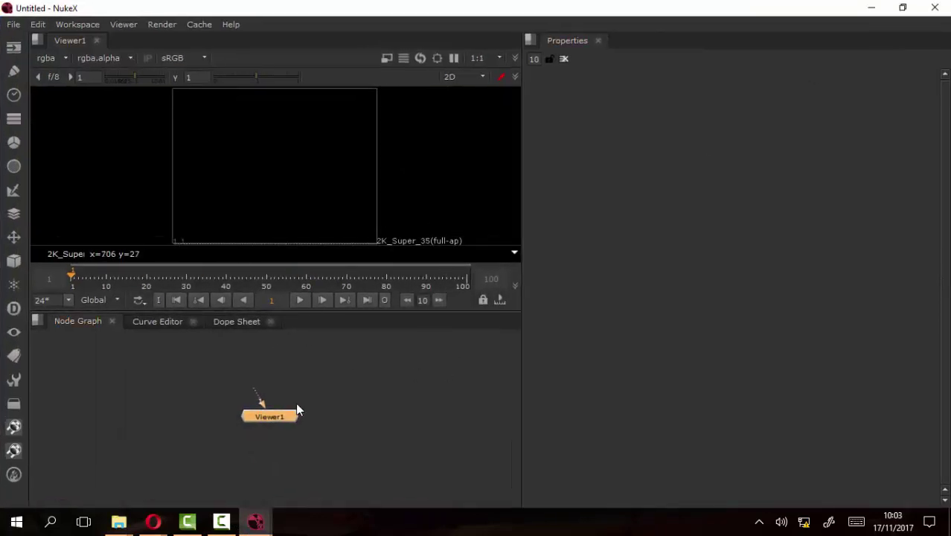
pyautogui.moveTo(296, 410); pyautogui.dragTo(321, 485)
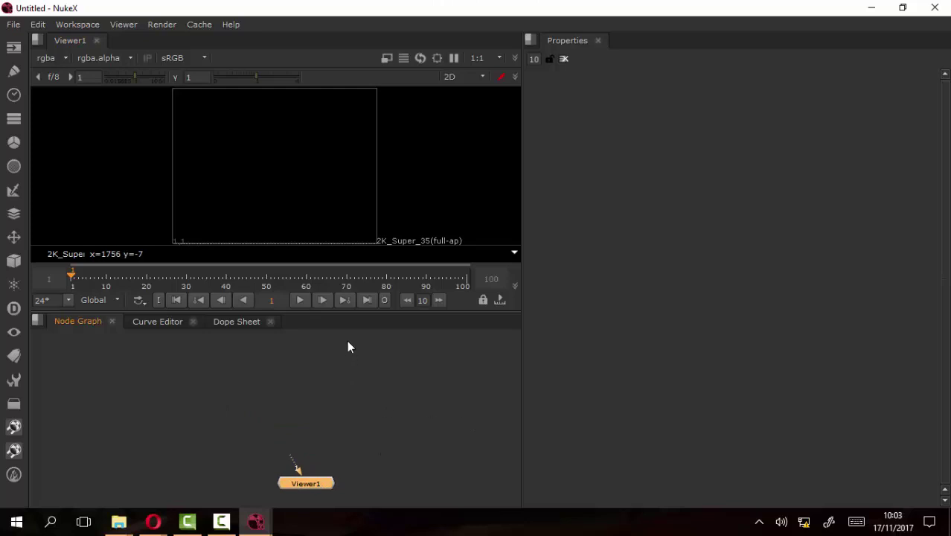
# Add a Read node loading the Render####.png 1-2465 sequence from F:/Temp
pyautogui.rightClick(283, 382)
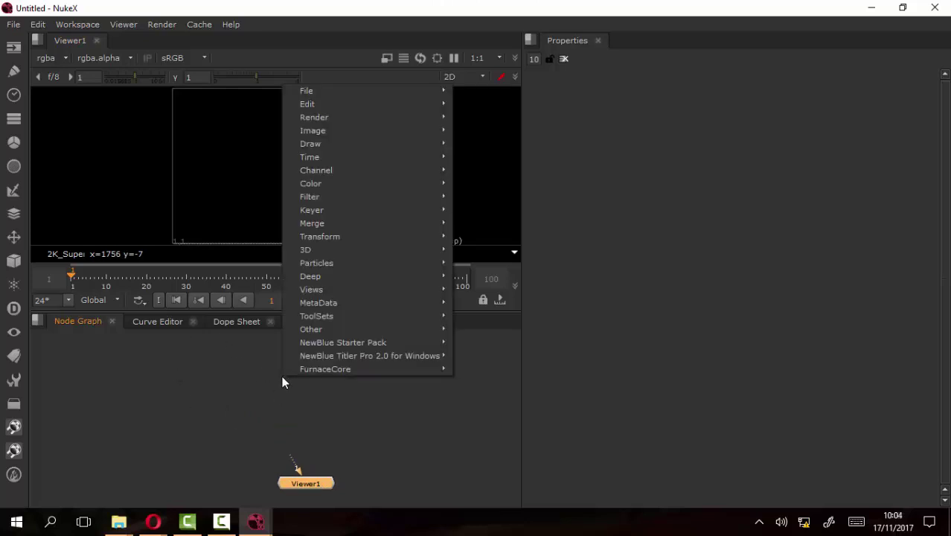
pyautogui.moveTo(346, 130)
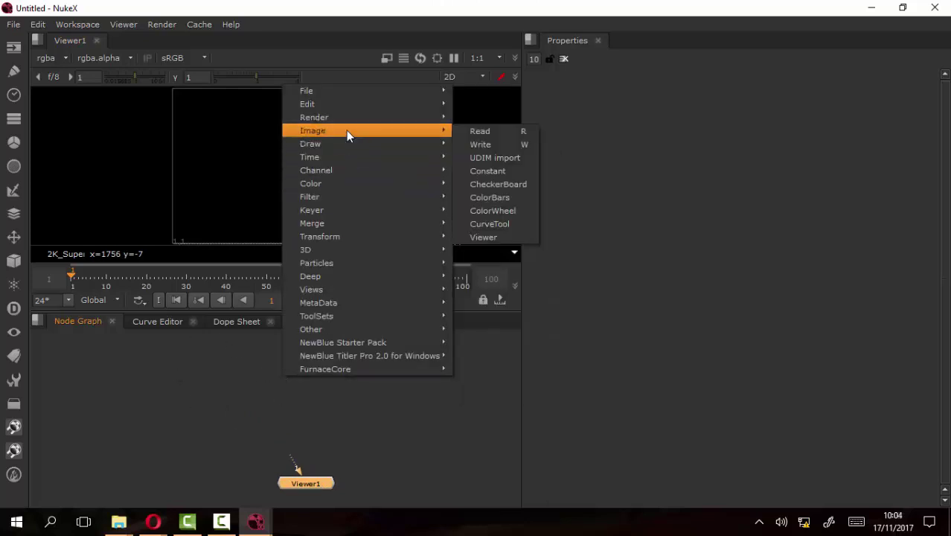
pyautogui.click(519, 131)
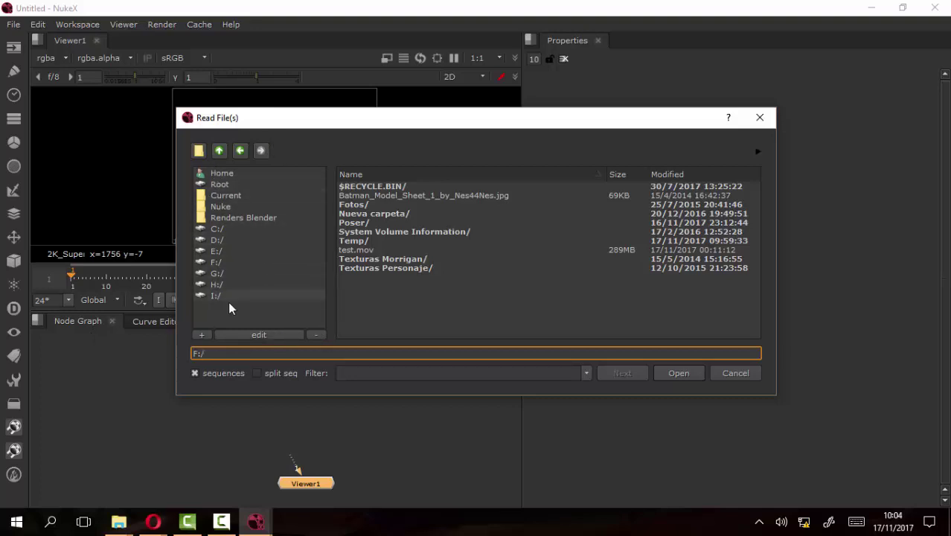
pyautogui.click(222, 261)
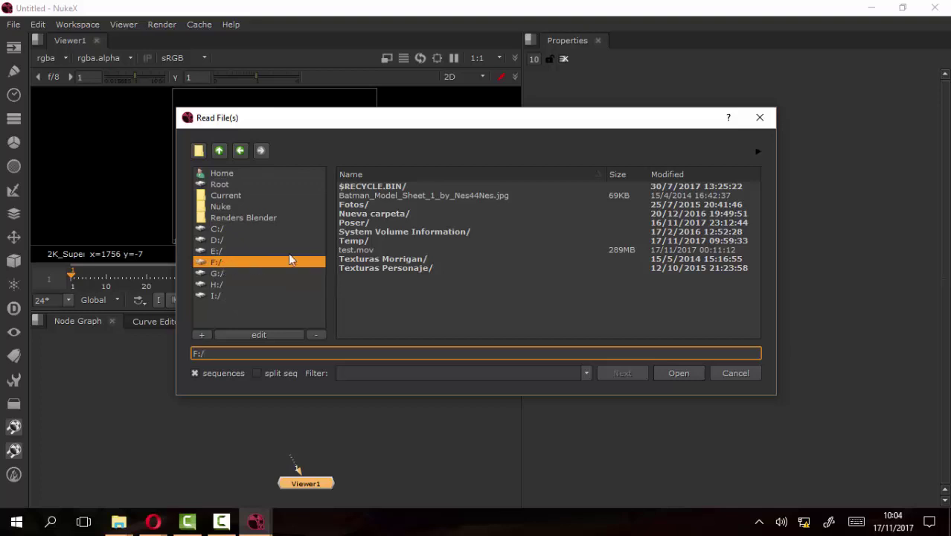
pyautogui.doubleClick(360, 241)
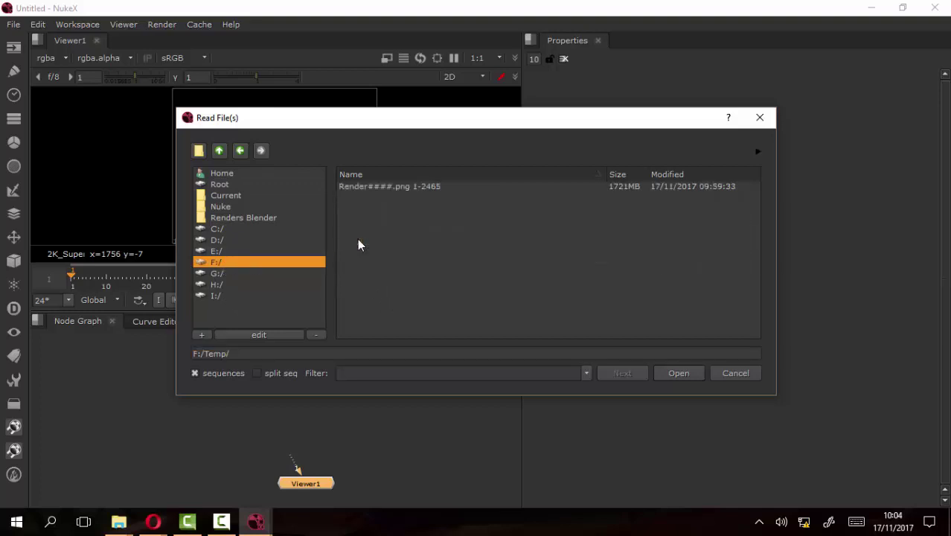
pyautogui.click(384, 188)
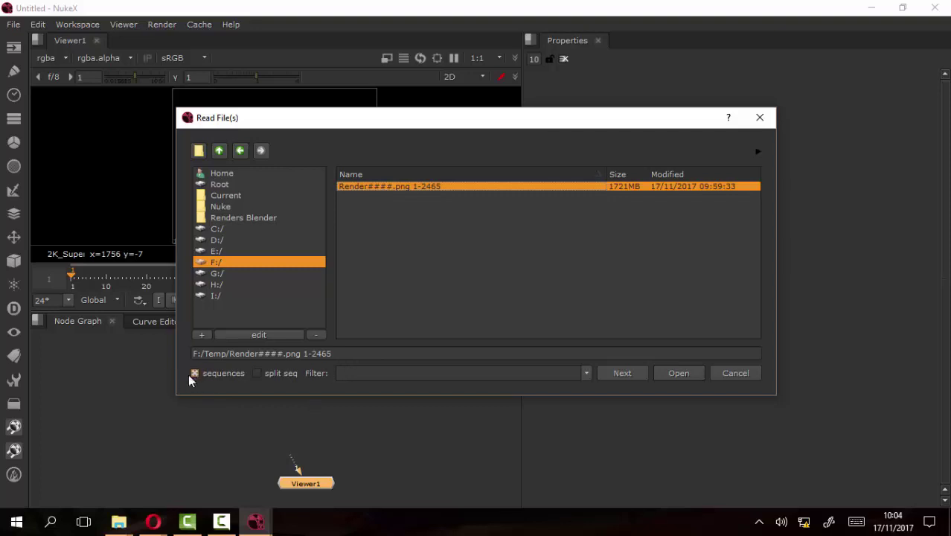
pyautogui.click(669, 373)
# Check Read1's first and last frames, then connect Read1 to Viewer1 directly below it
pyautogui.moveTo(277, 390); pyautogui.dragTo(311, 395)
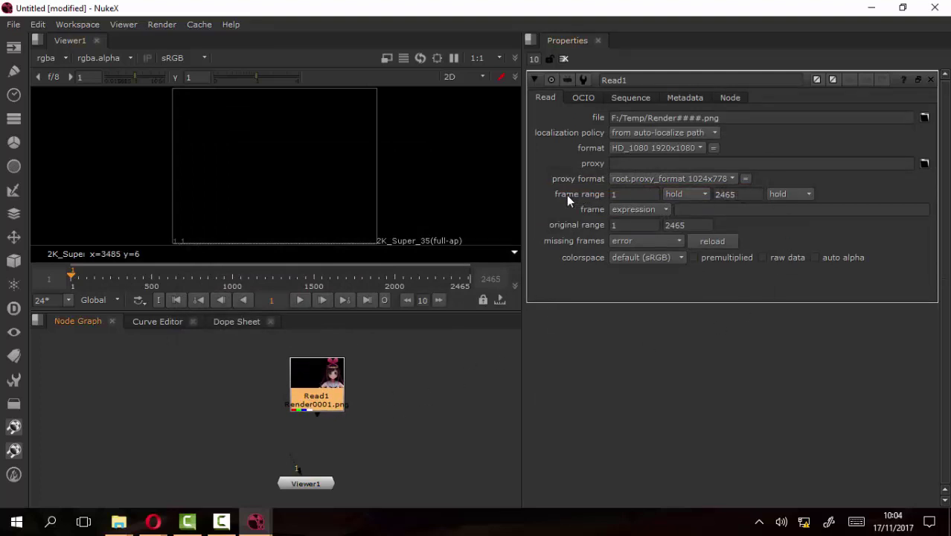
pyautogui.doubleClick(628, 195)
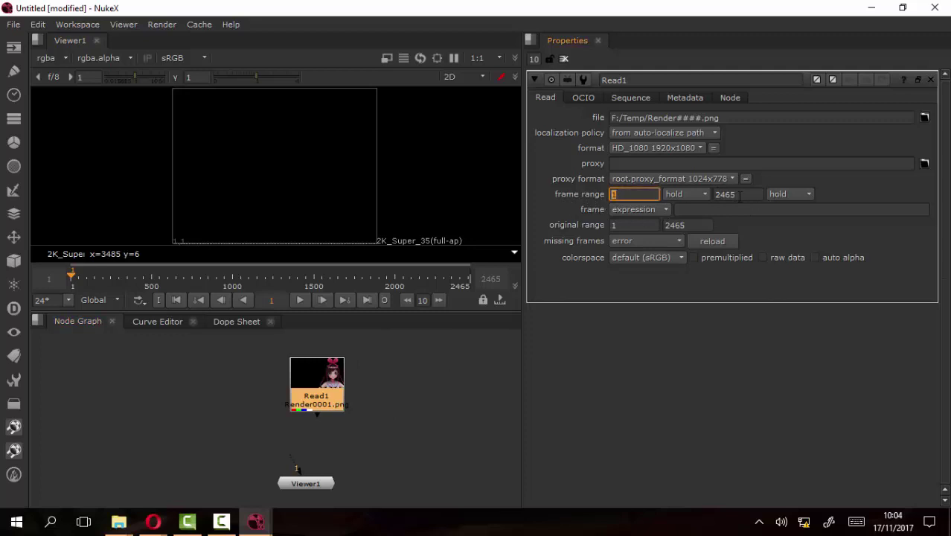
pyautogui.doubleClick(726, 194)
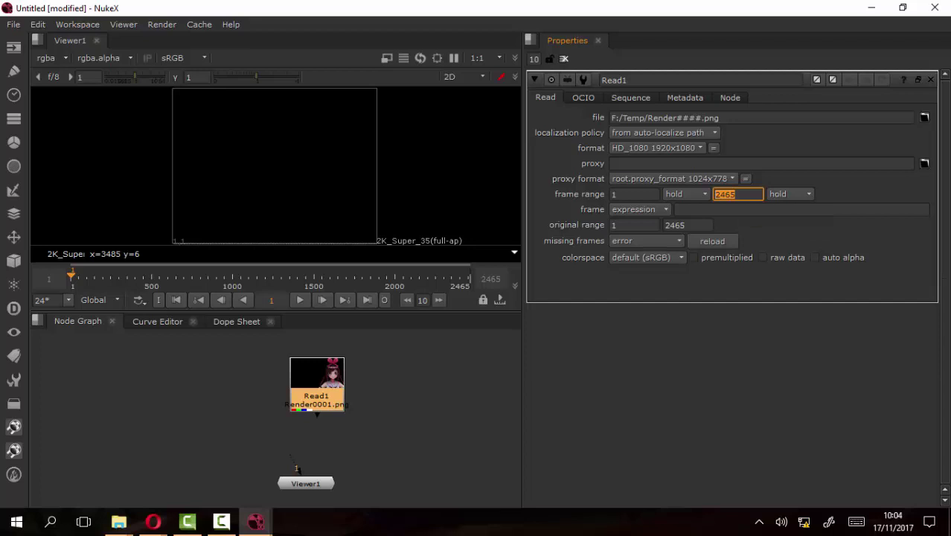
pyautogui.click(221, 521)
pyautogui.moveTo(313, 481); pyautogui.dragTo(332, 475)
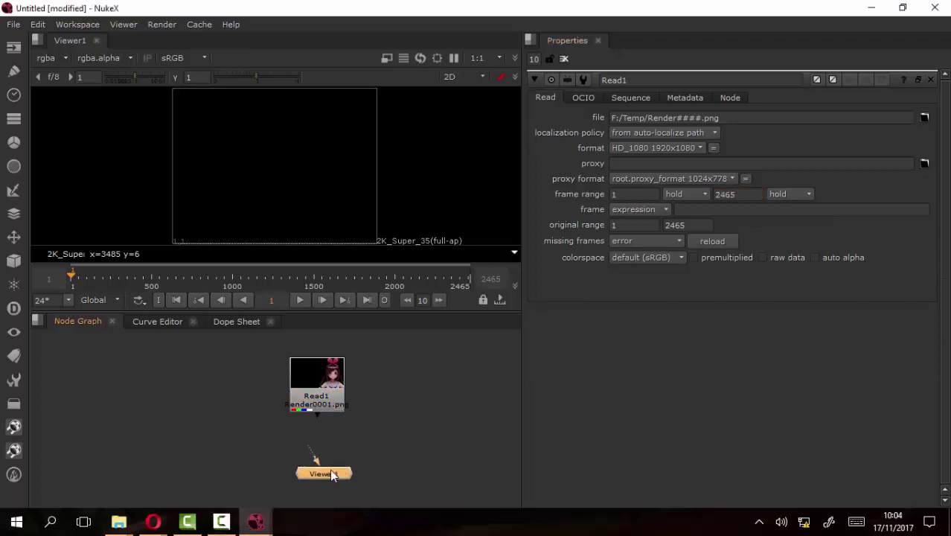
pyautogui.moveTo(327, 376); pyautogui.dragTo(326, 364)
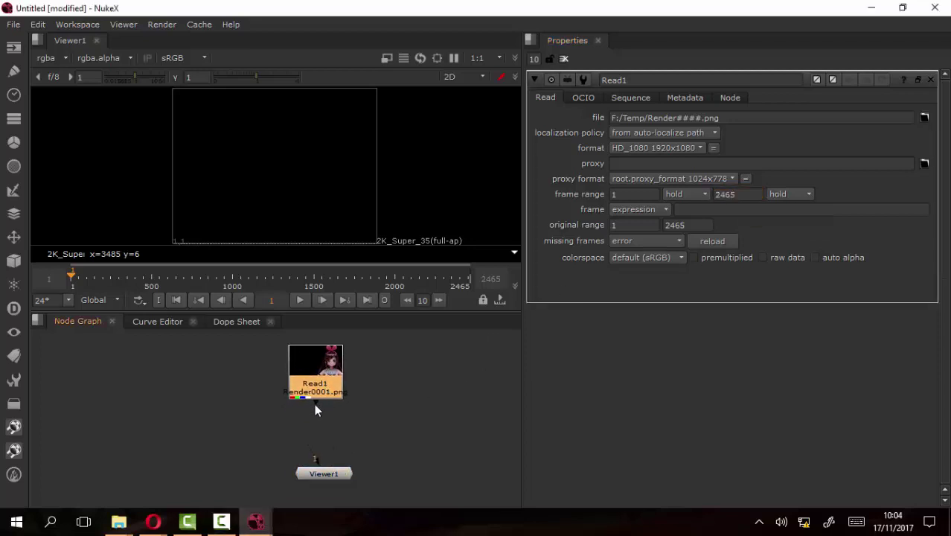
pyautogui.moveTo(314, 404); pyautogui.dragTo(325, 474)
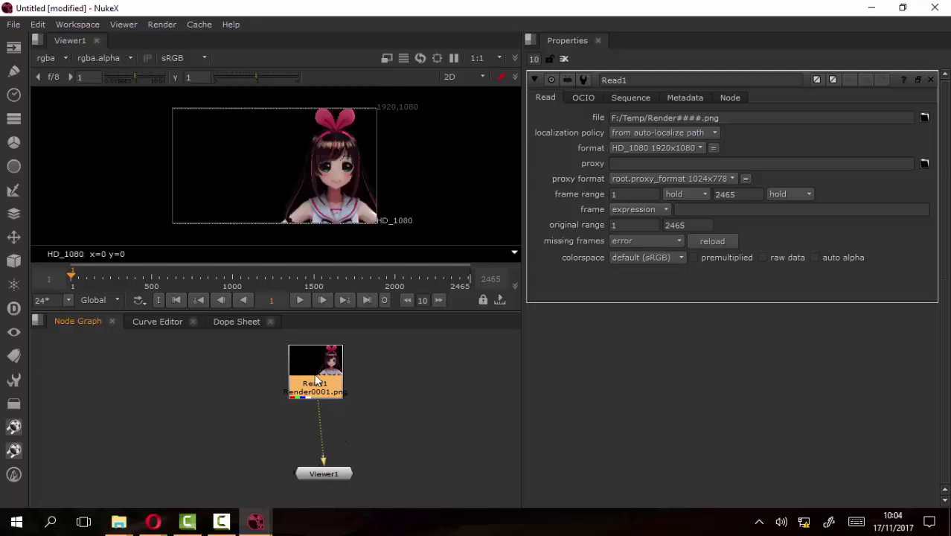
pyautogui.moveTo(306, 385); pyautogui.dragTo(314, 385)
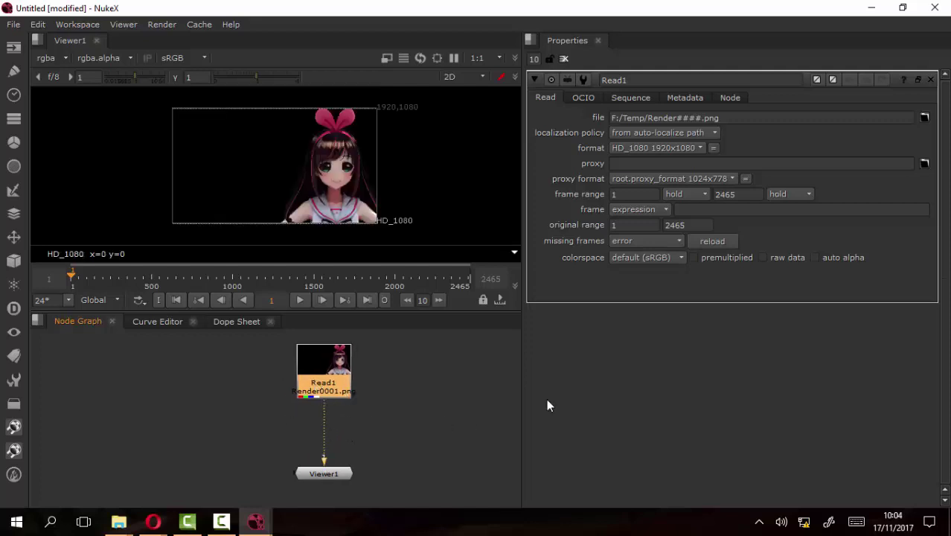
# Move the Node Graph and Curve Editor tabs into the right-hand pane
pyautogui.click(454, 410)
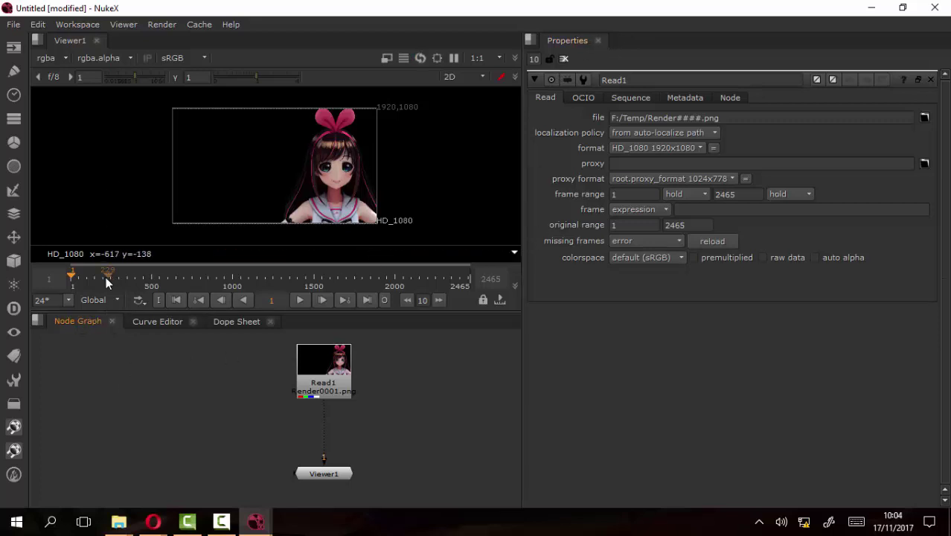
pyautogui.moveTo(74, 321)
pyautogui.mouseDown()
pyautogui.moveTo(719, 238)
pyautogui.moveTo(580, 138)
pyautogui.mouseUp()
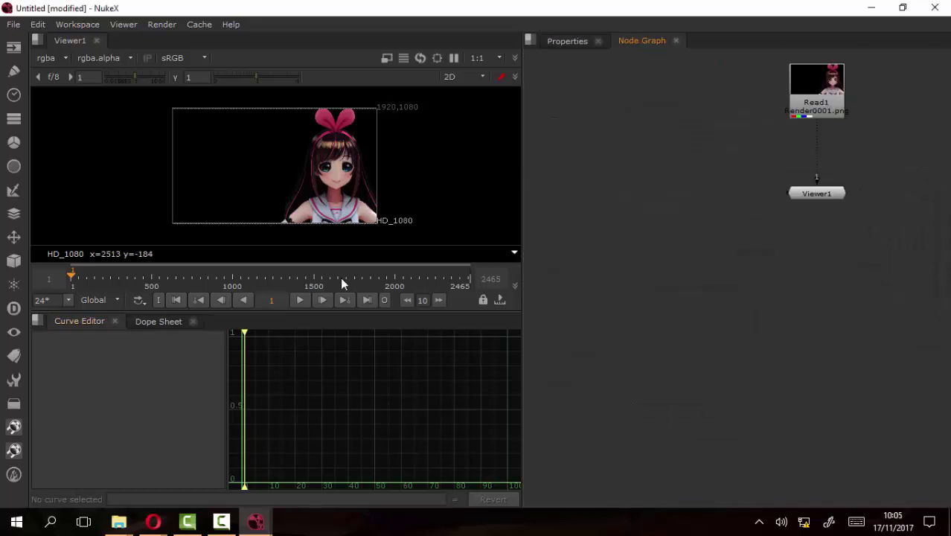
pyautogui.moveTo(70, 323); pyautogui.dragTo(562, 195)
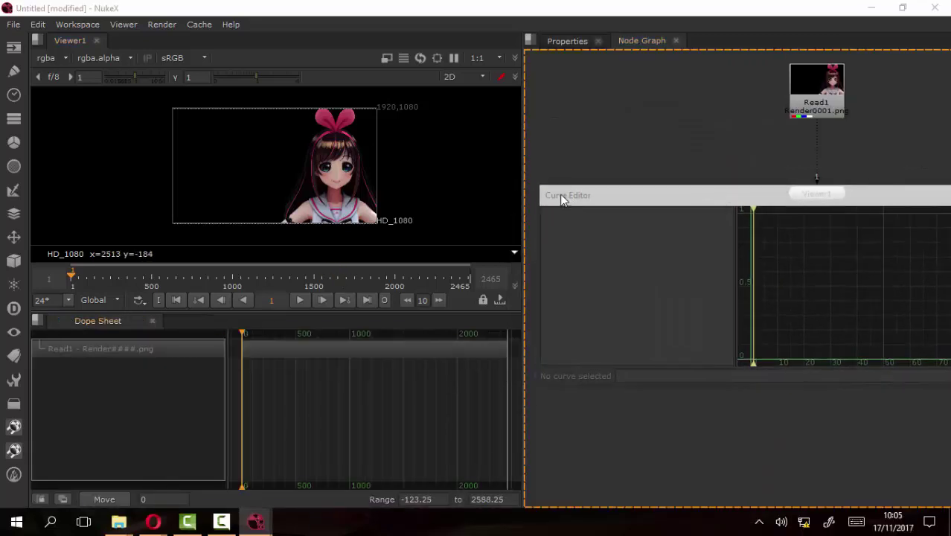
# Dock the Dope Sheet beside the Curve Editor and close the empty lower pane
pyautogui.moveTo(93, 325); pyautogui.dragTo(652, 208)
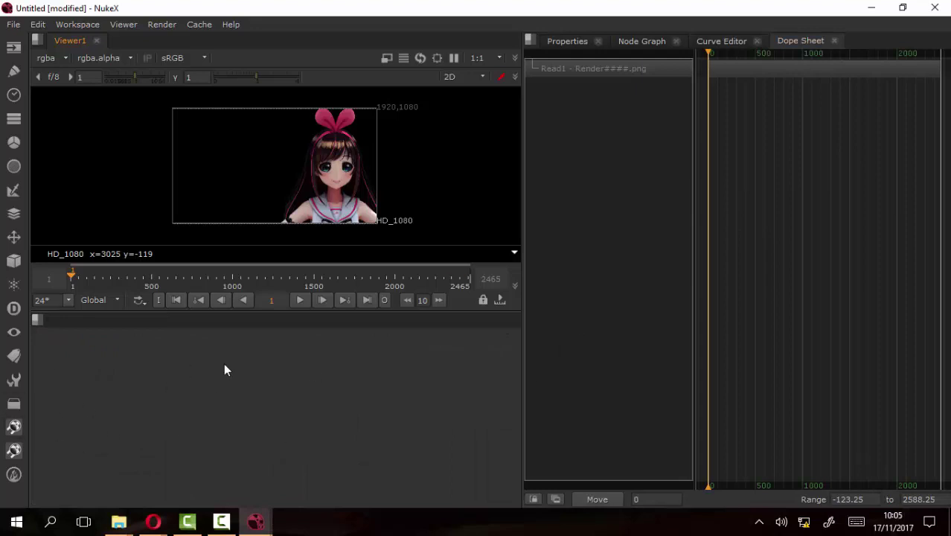
pyautogui.click(37, 322)
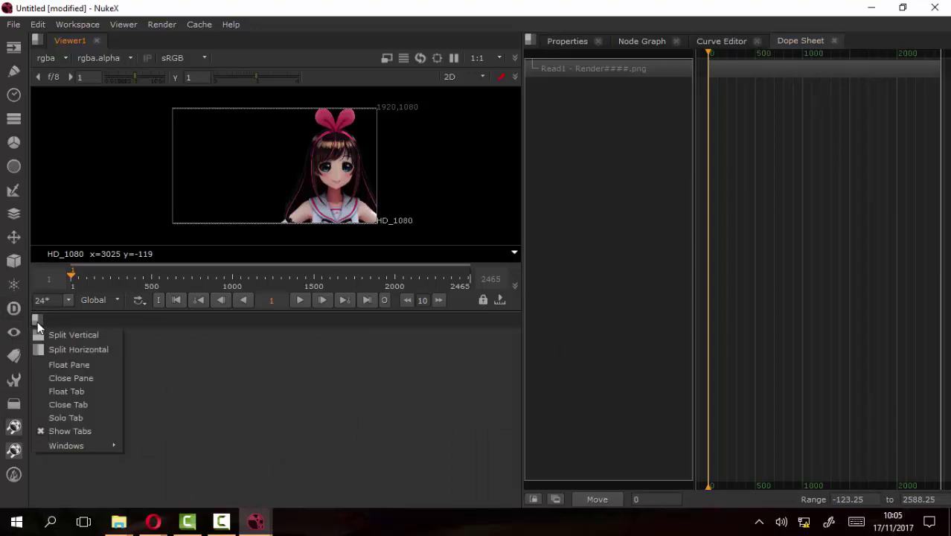
pyautogui.click(81, 380)
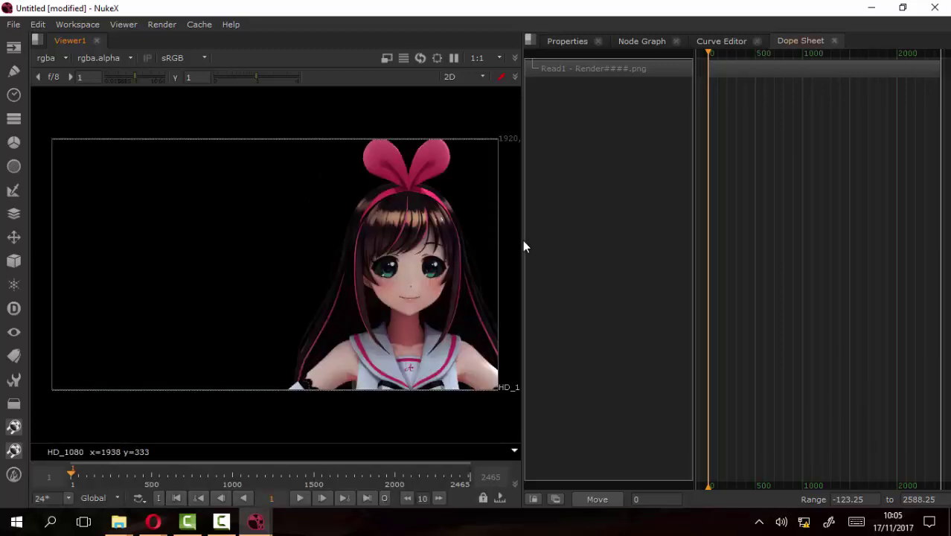
# Widen the viewer area and bring the Node Graph forward in the right pane
pyautogui.moveTo(523, 240); pyautogui.dragTo(610, 239)
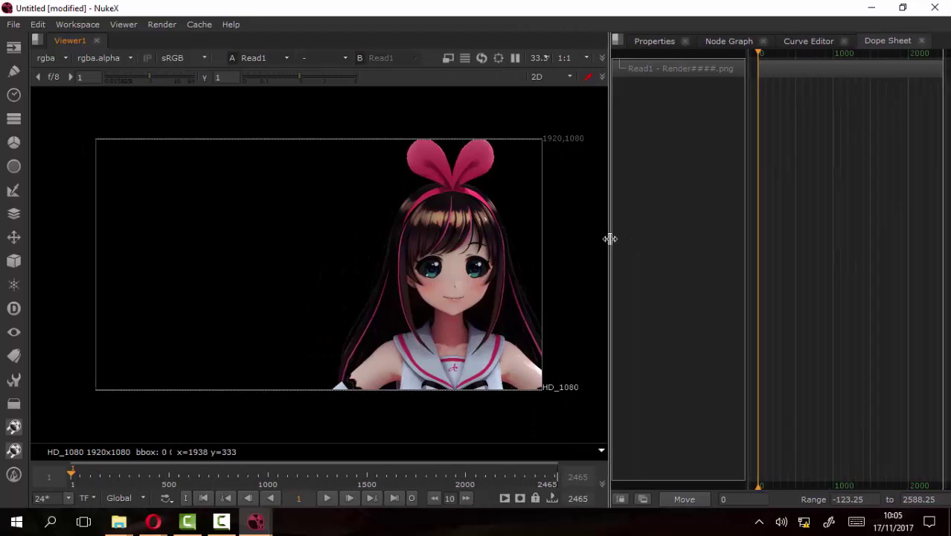
pyautogui.click(738, 40)
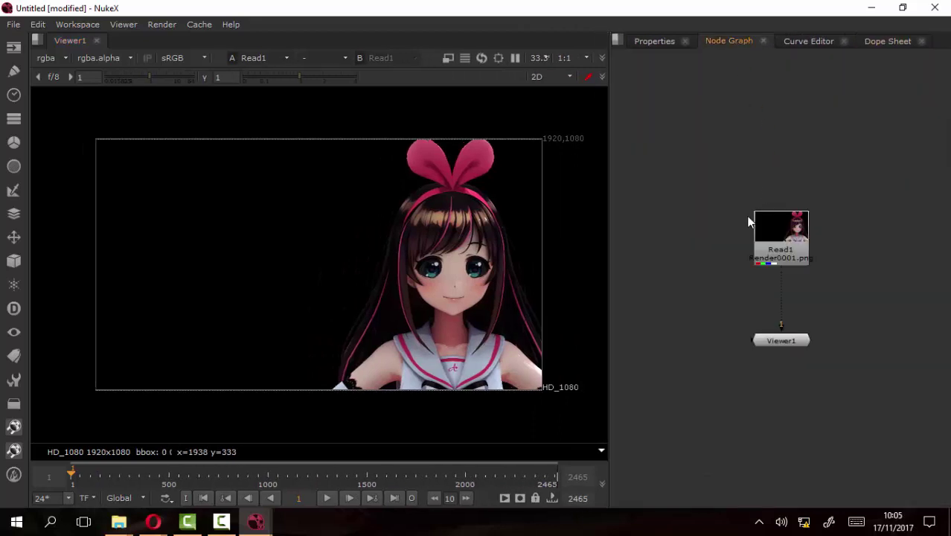
pyautogui.scroll(5, 752, 208)
pyautogui.scroll(-1, 749, 191)
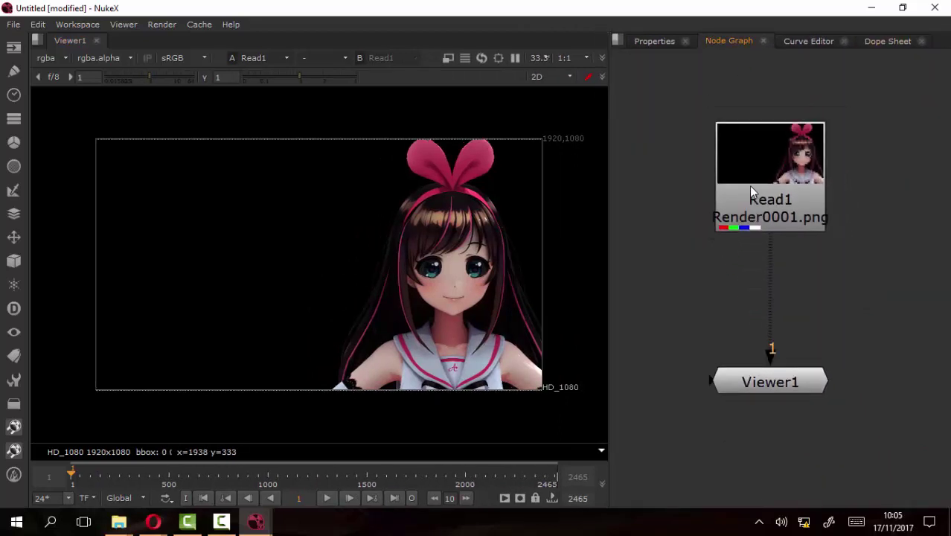
pyautogui.scroll(1, 749, 185)
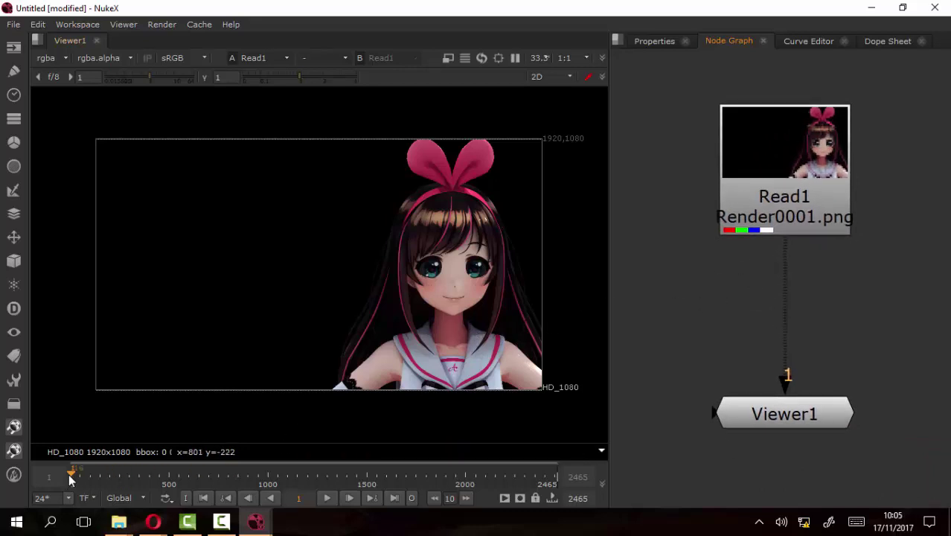
# Move to a later frame and zoom in close along the bow's upper edge pixels
pyautogui.moveTo(71, 475)
pyautogui.mouseDown()
pyautogui.moveTo(125, 475)
pyautogui.moveTo(76, 472)
pyautogui.mouseUp()
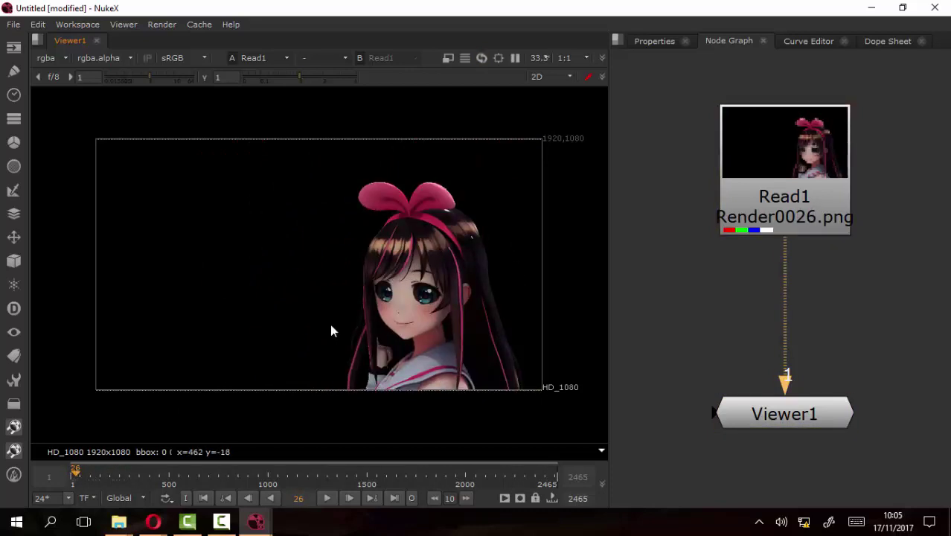
pyautogui.scroll(1, 474, 210)
pyautogui.scroll(2, 452, 213)
pyautogui.scroll(3, 361, 206)
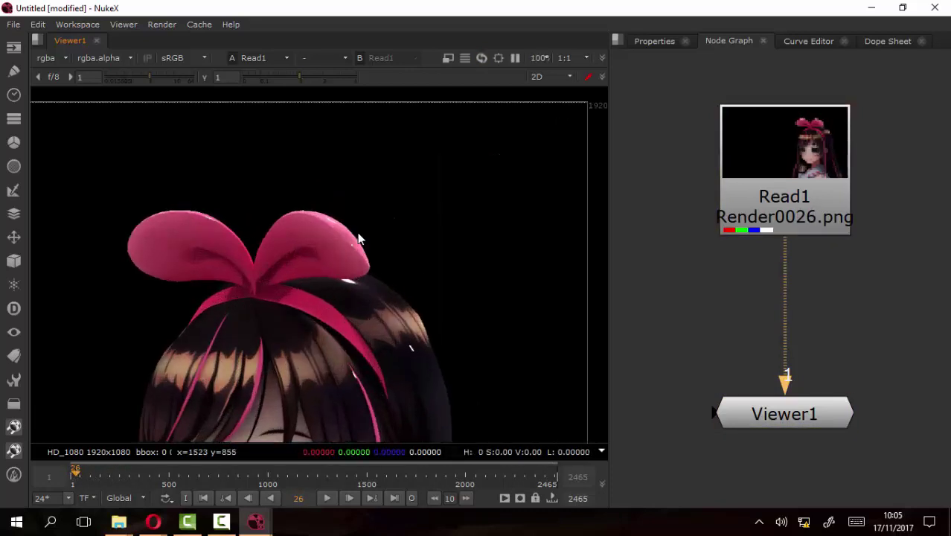
pyautogui.scroll(1, 351, 253)
pyautogui.scroll(1, 349, 247)
pyautogui.scroll(1, 349, 232)
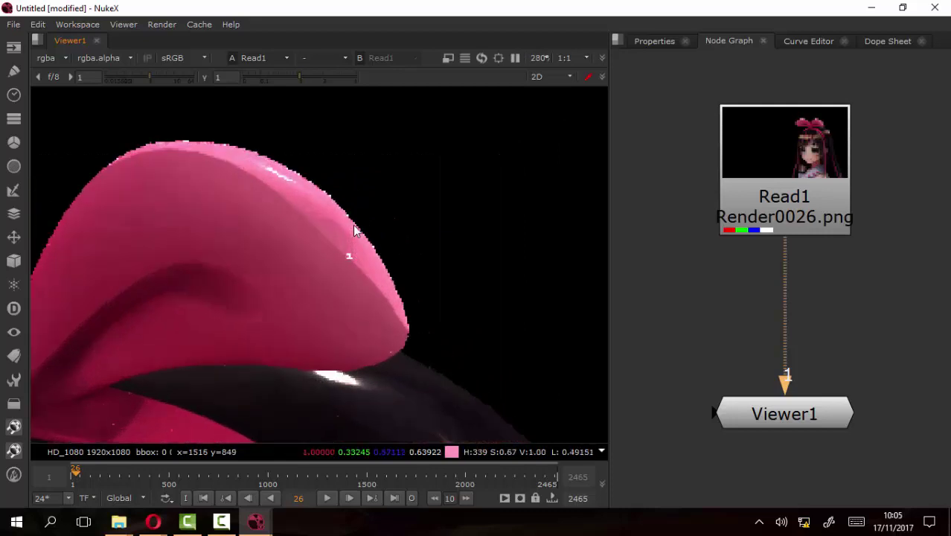
pyautogui.moveTo(356, 231); pyautogui.dragTo(410, 242)
pyautogui.moveTo(217, 222); pyautogui.dragTo(272, 233)
pyautogui.scroll(1, 271, 224)
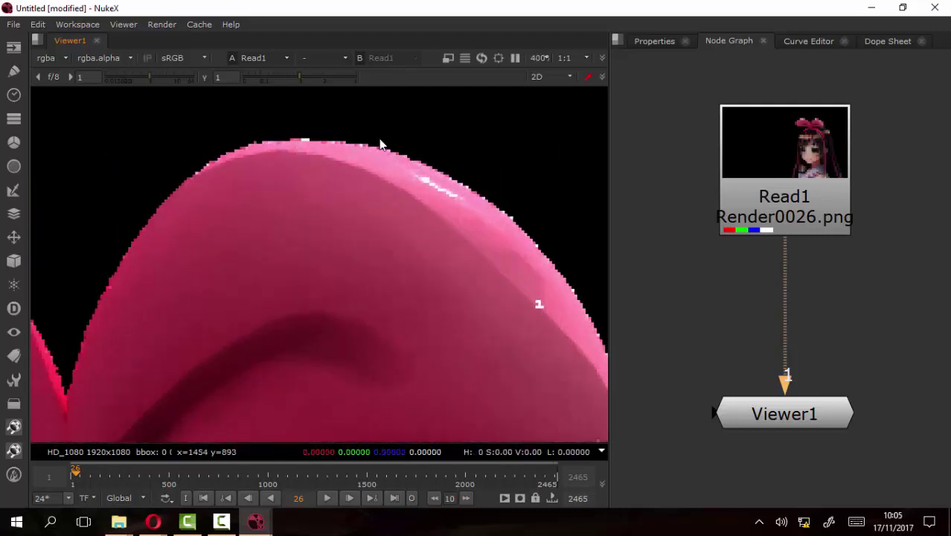
pyautogui.moveTo(479, 207); pyautogui.dragTo(296, 152)
pyautogui.scroll(1, 374, 193)
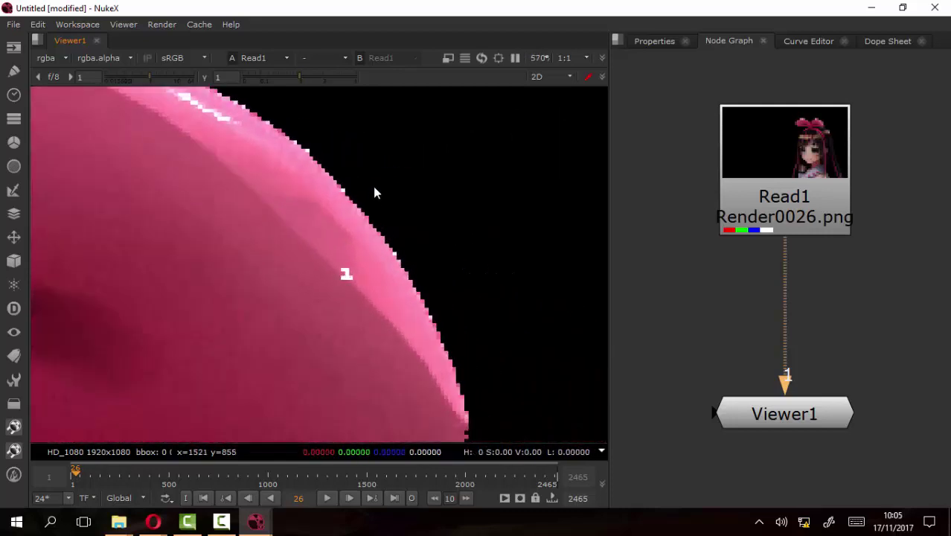
pyautogui.moveTo(429, 332)
pyautogui.mouseDown()
pyautogui.moveTo(361, 220)
pyautogui.moveTo(438, 349)
pyautogui.mouseUp()
pyautogui.moveTo(308, 234); pyautogui.dragTo(439, 286)
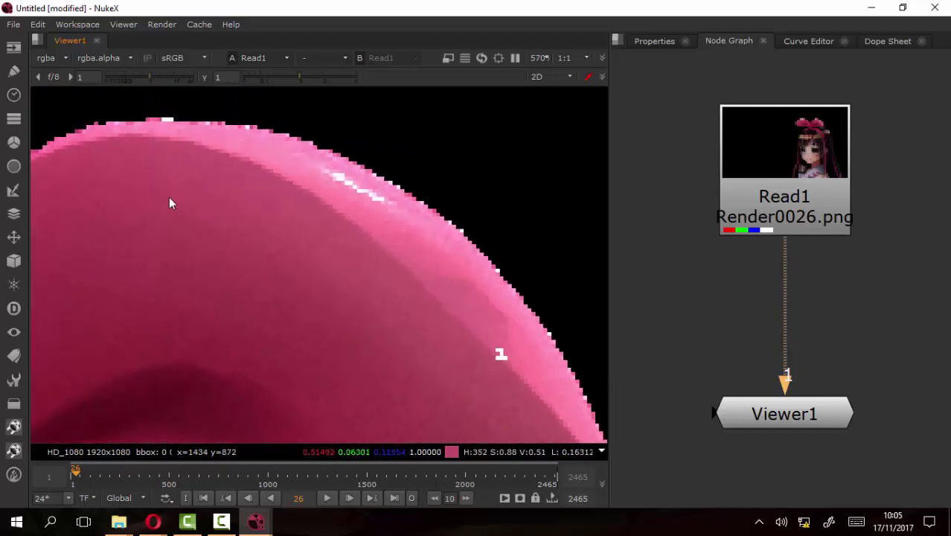
pyautogui.moveTo(170, 202); pyautogui.dragTo(324, 213)
# Inspect the valley between the bow lobes, zoom out to the full frame, and widen the viewer
pyautogui.scroll(-2, 250, 193)
pyautogui.scroll(-1, 250, 193)
pyautogui.moveTo(158, 258); pyautogui.dragTo(230, 210)
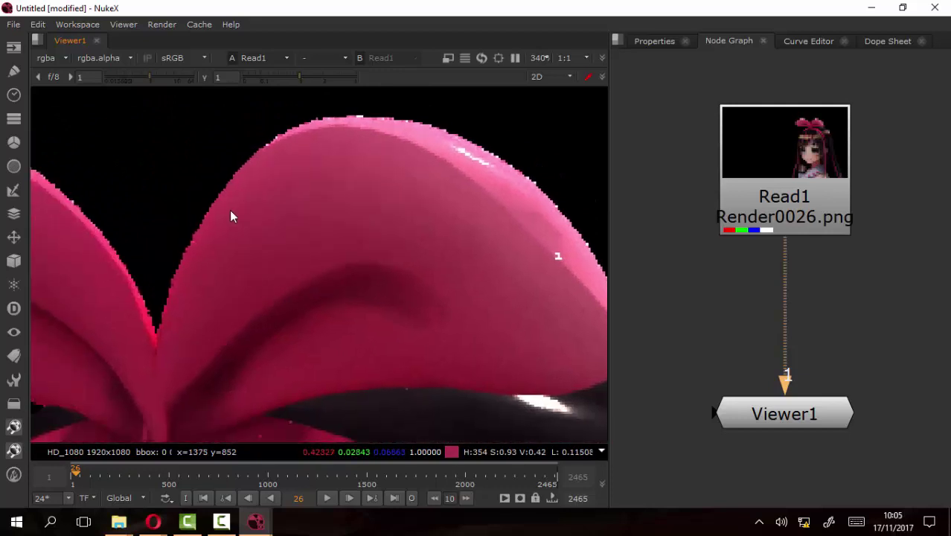
pyautogui.moveTo(156, 220)
pyautogui.mouseDown()
pyautogui.moveTo(227, 191)
pyautogui.moveTo(360, 194)
pyautogui.mouseUp()
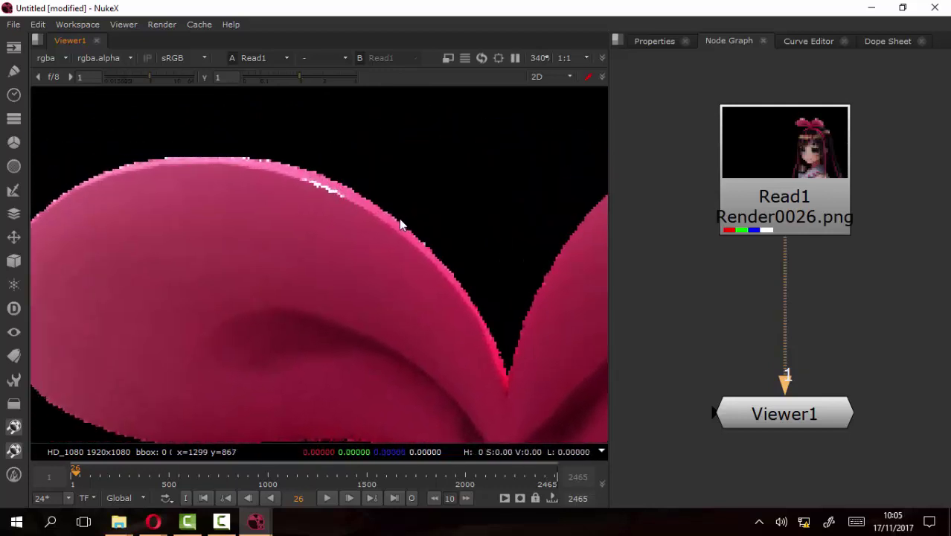
pyautogui.moveTo(406, 227); pyautogui.dragTo(375, 203)
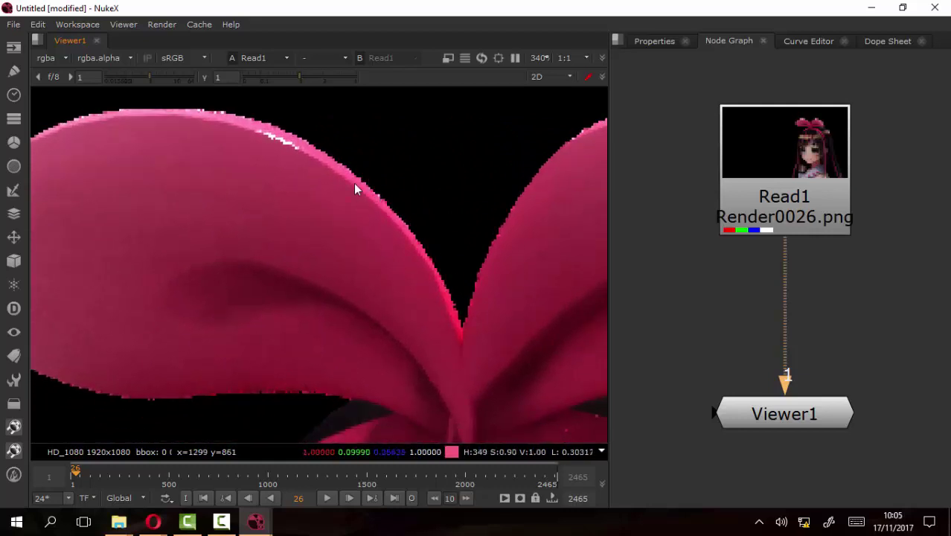
pyautogui.moveTo(388, 203); pyautogui.dragTo(397, 215)
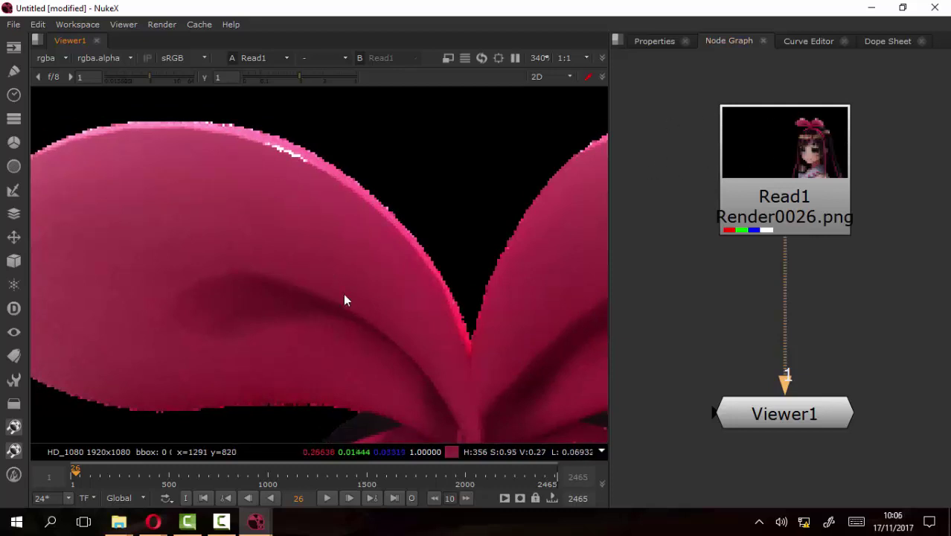
pyautogui.scroll(-3, 343, 293)
pyautogui.moveTo(472, 329); pyautogui.dragTo(418, 227)
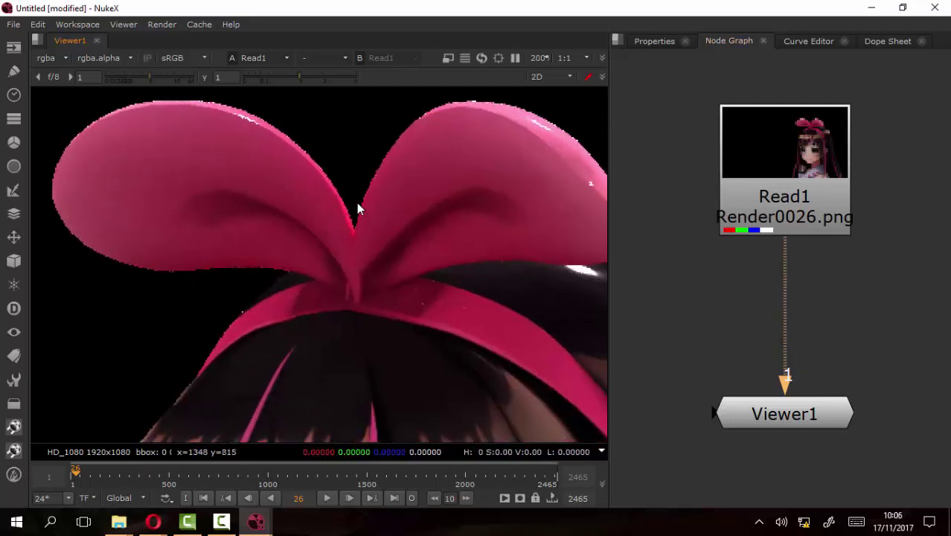
pyautogui.moveTo(381, 151); pyautogui.dragTo(297, 219)
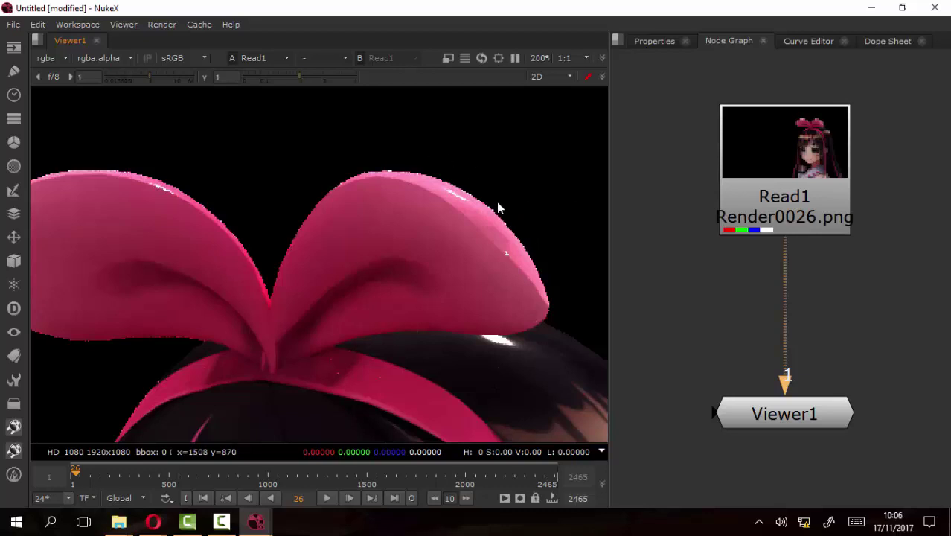
pyautogui.moveTo(497, 202); pyautogui.dragTo(354, 196)
pyautogui.scroll(-2, 355, 333)
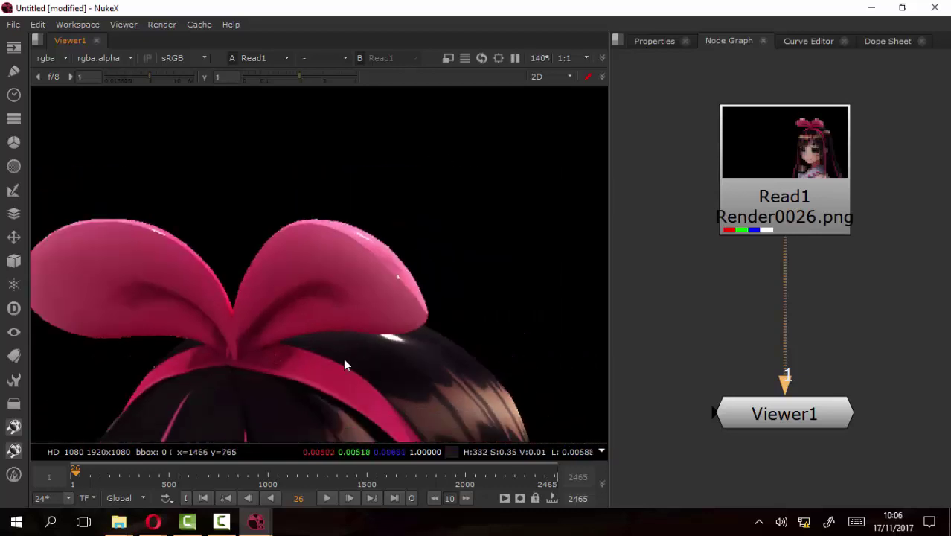
pyautogui.scroll(-2, 388, 236)
pyautogui.scroll(-2, 388, 236)
pyautogui.scroll(-2, 387, 236)
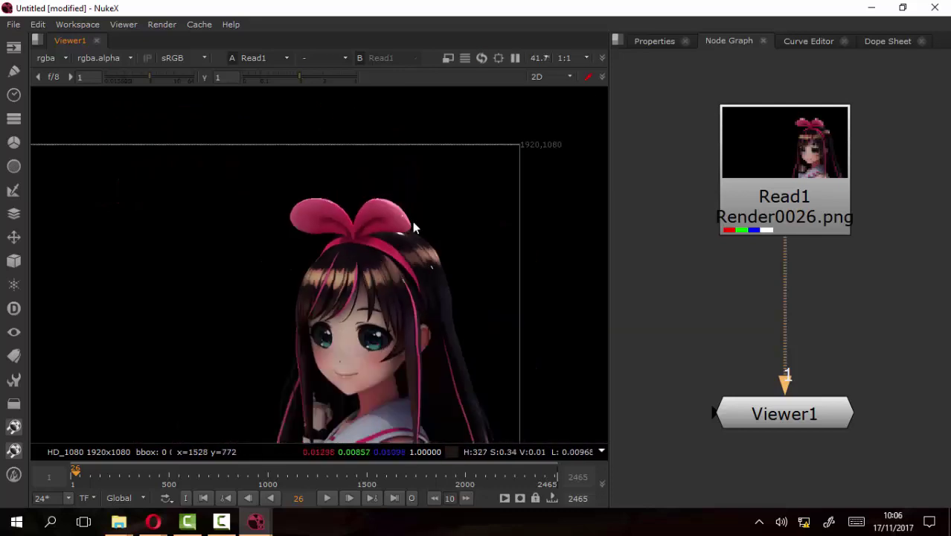
pyautogui.scroll(1, 413, 221)
pyautogui.scroll(-1, 428, 238)
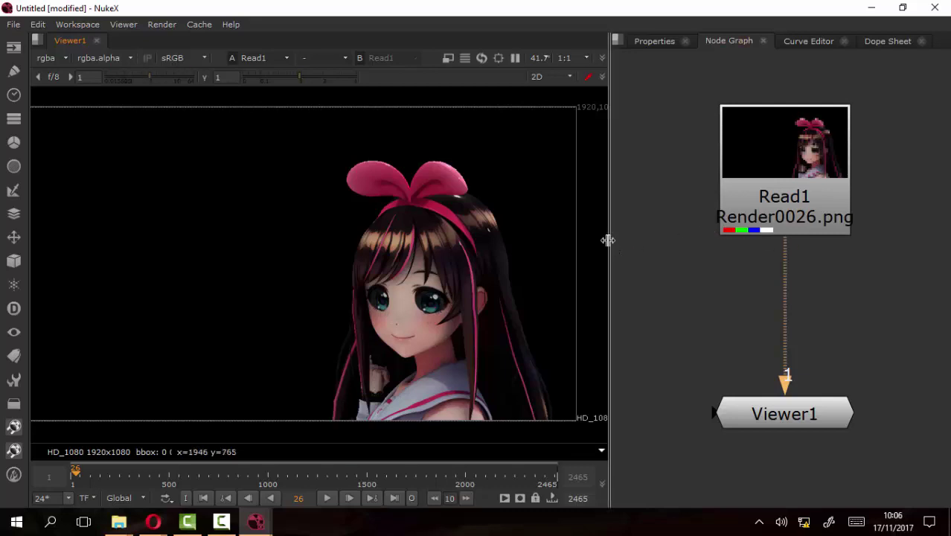
pyautogui.moveTo(611, 243); pyautogui.dragTo(704, 241)
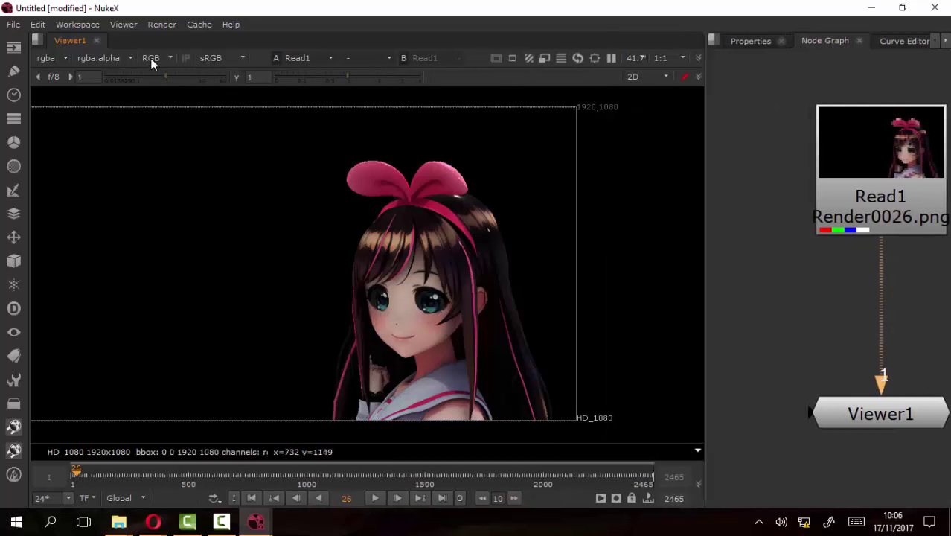
pyautogui.click(163, 59)
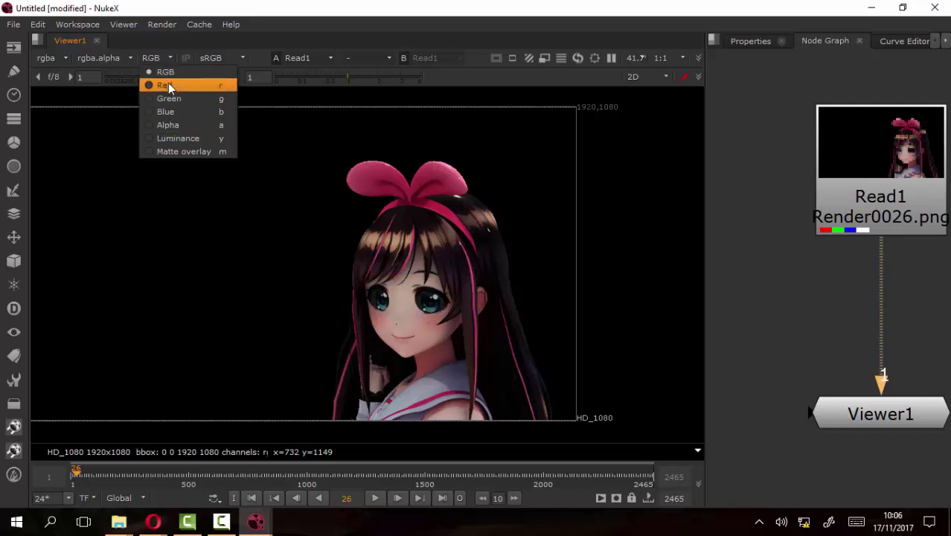
pyautogui.click(168, 90)
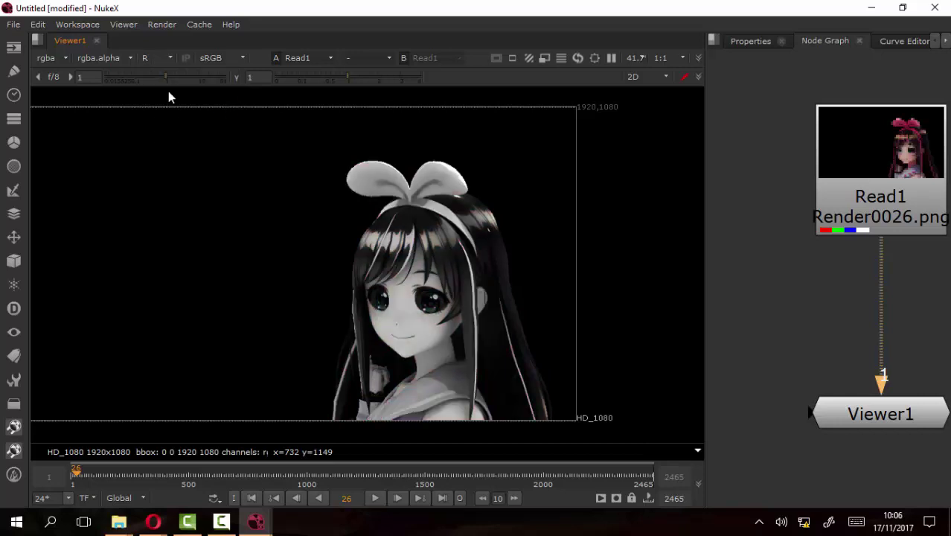
pyautogui.click(151, 58)
pyautogui.click(165, 99)
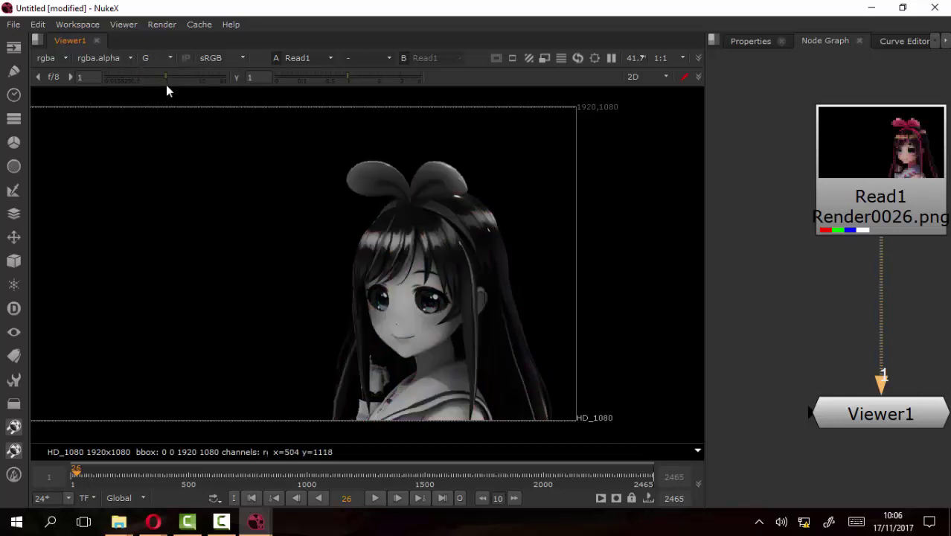
pyautogui.click(163, 60)
pyautogui.click(166, 110)
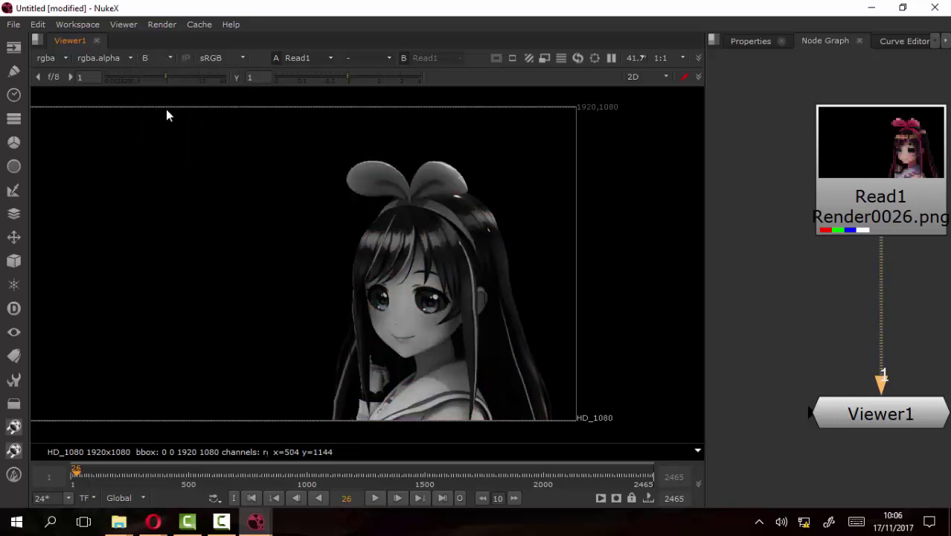
pyautogui.click(166, 56)
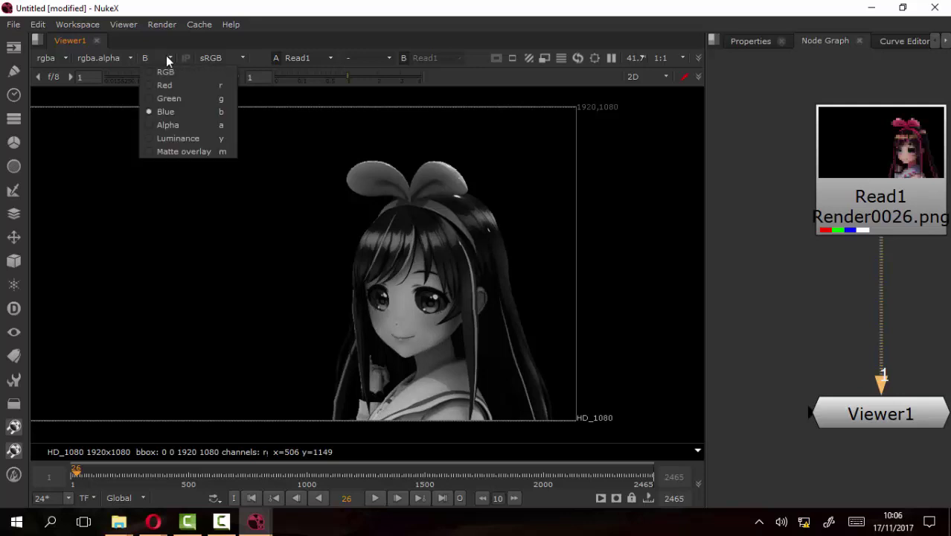
pyautogui.click(171, 124)
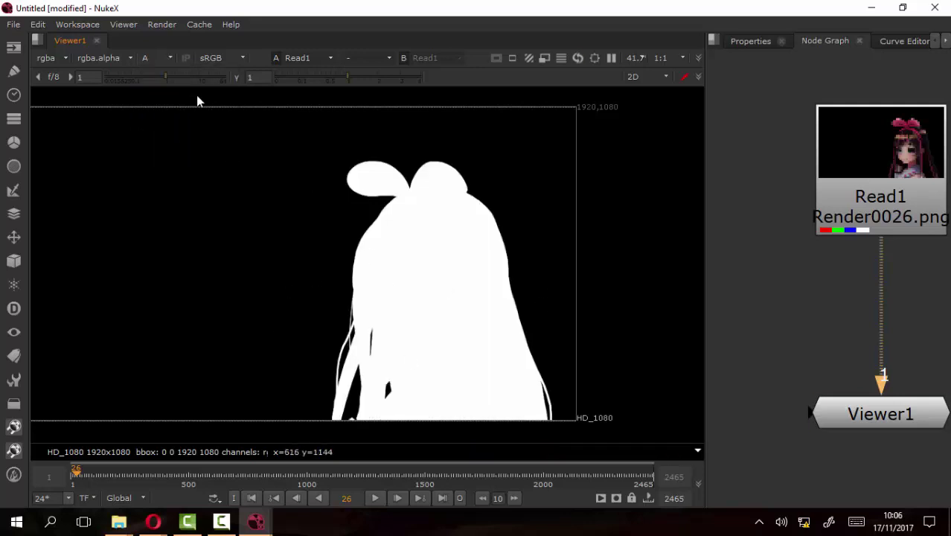
pyautogui.click(158, 56)
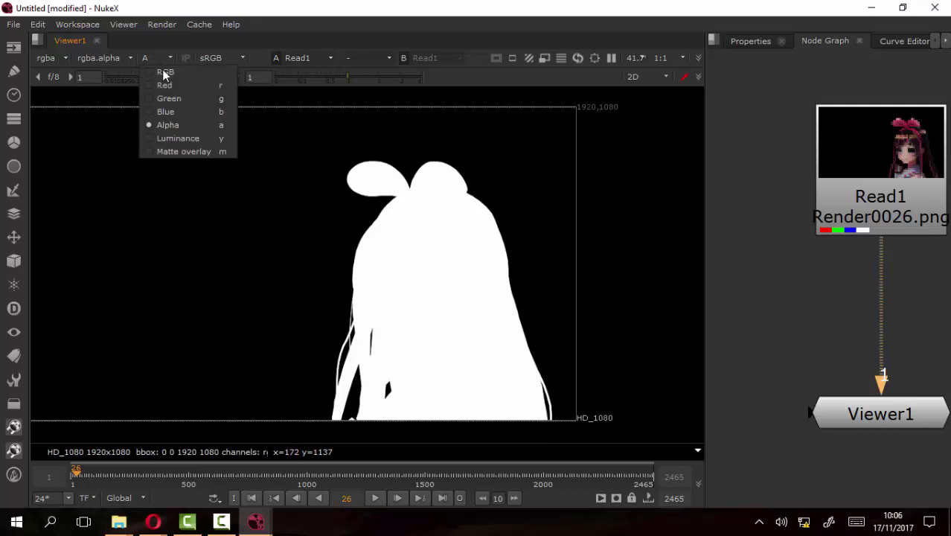
pyautogui.click(162, 69)
pyautogui.scroll(3, 490, 174)
pyautogui.scroll(3, 346, 167)
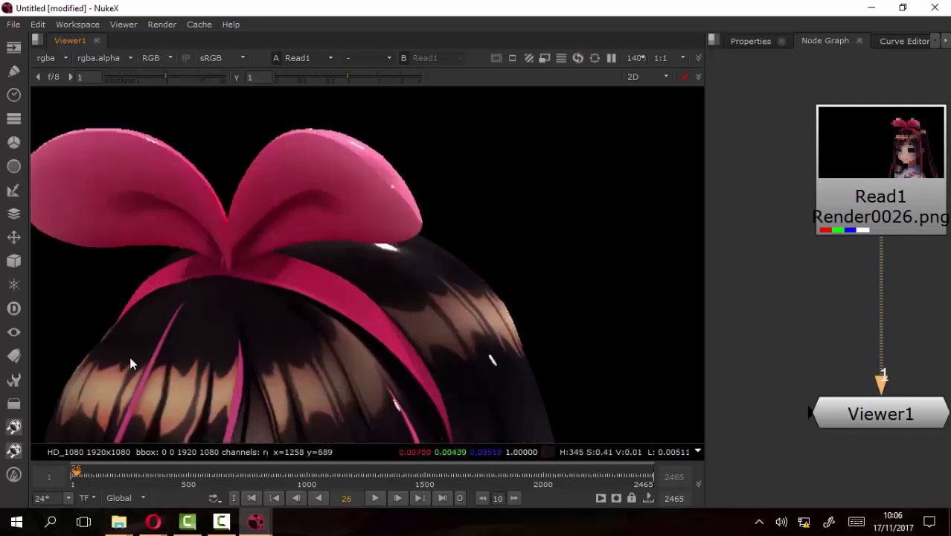
# Return to the first frame, zoom in on the gap between bow lobes and sample a pixel
pyautogui.moveTo(73, 475); pyautogui.dragTo(69, 474)
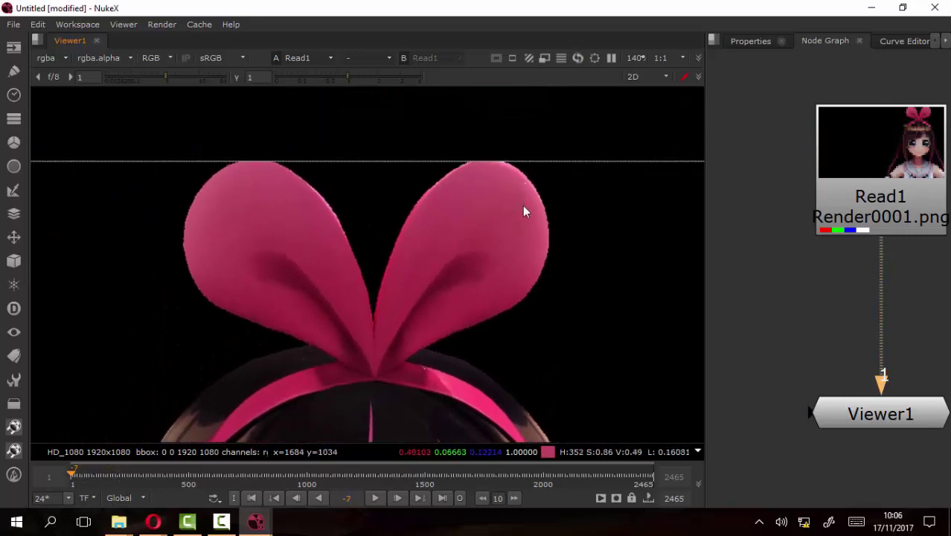
pyautogui.scroll(2, 522, 205)
pyautogui.scroll(3, 488, 180)
pyautogui.scroll(2, 441, 195)
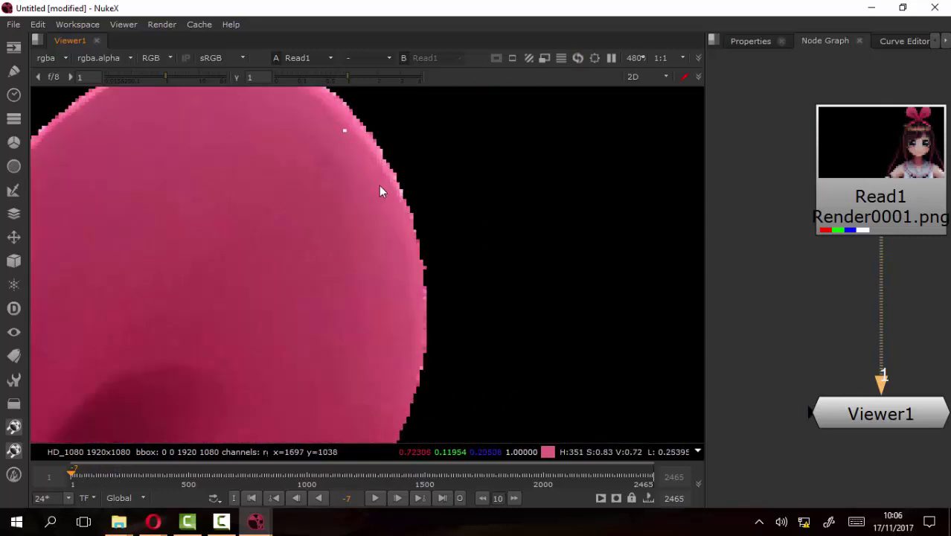
pyautogui.moveTo(379, 186)
pyautogui.mouseDown()
pyautogui.moveTo(419, 260)
pyautogui.moveTo(558, 254)
pyautogui.mouseUp()
pyautogui.scroll(2, 301, 244)
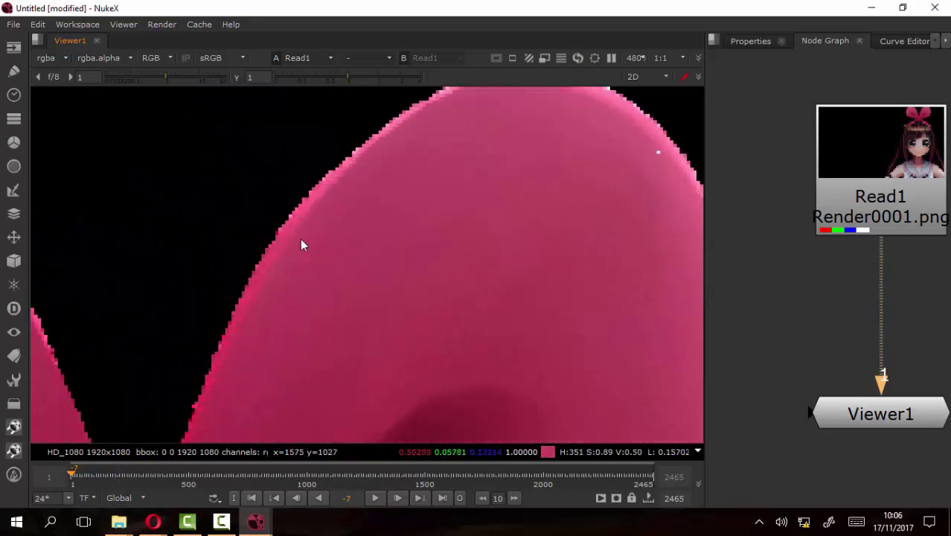
pyautogui.scroll(2, 364, 154)
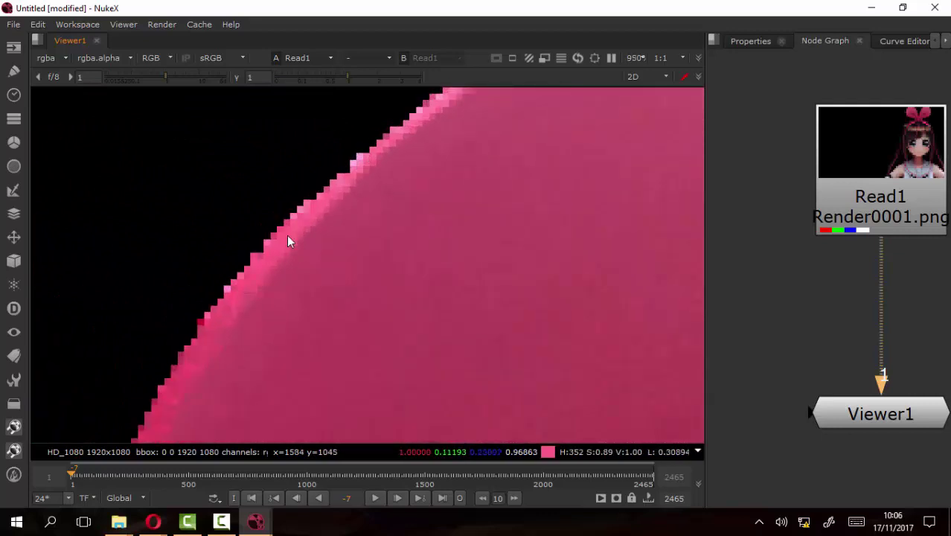
pyautogui.moveTo(144, 339); pyautogui.dragTo(283, 207)
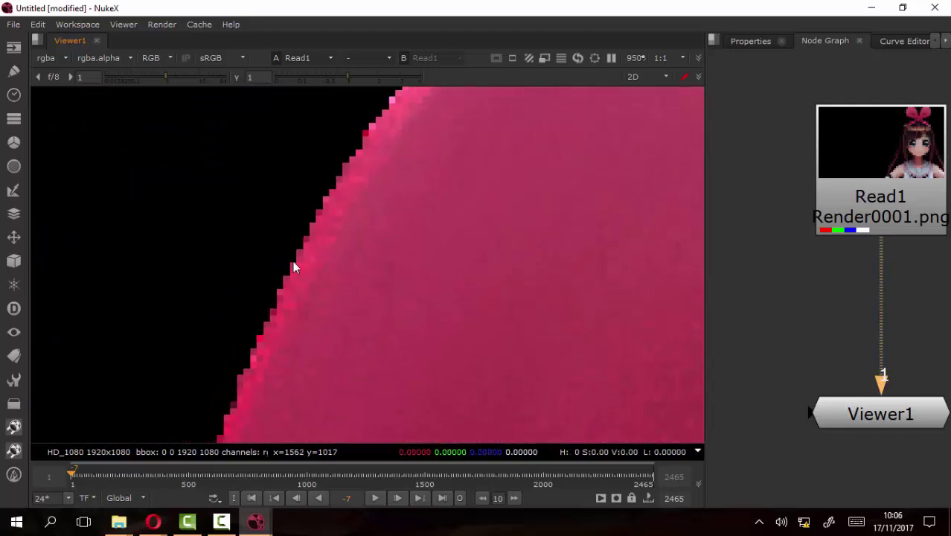
pyautogui.scroll(-2, 335, 219)
pyautogui.scroll(-2, 290, 318)
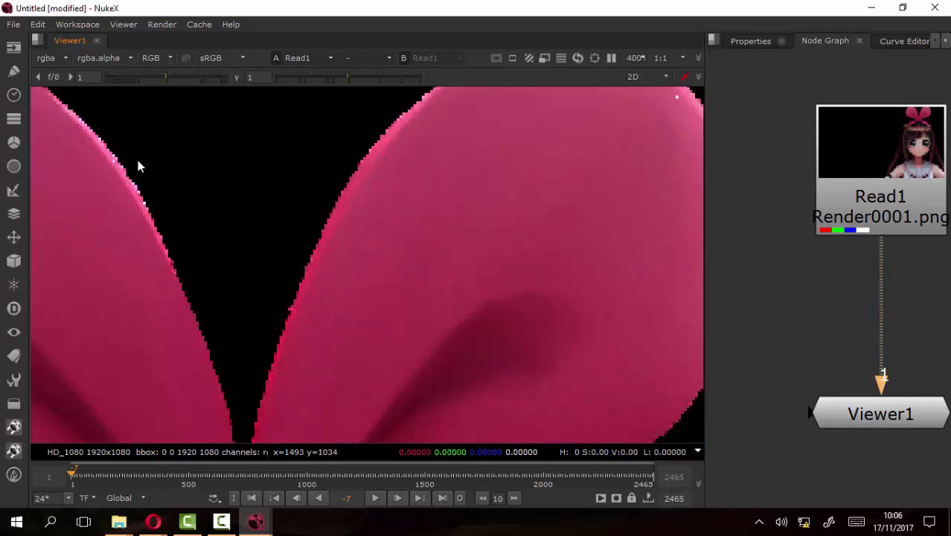
pyautogui.moveTo(138, 163); pyautogui.dragTo(338, 216)
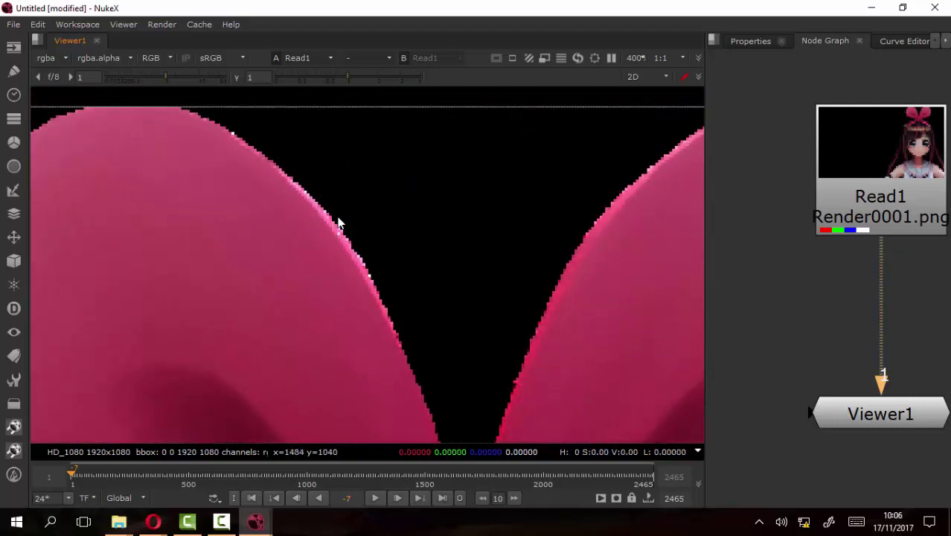
pyautogui.keyDown('ctrl'); pyautogui.click(341, 243); pyautogui.keyUp('ctrl')
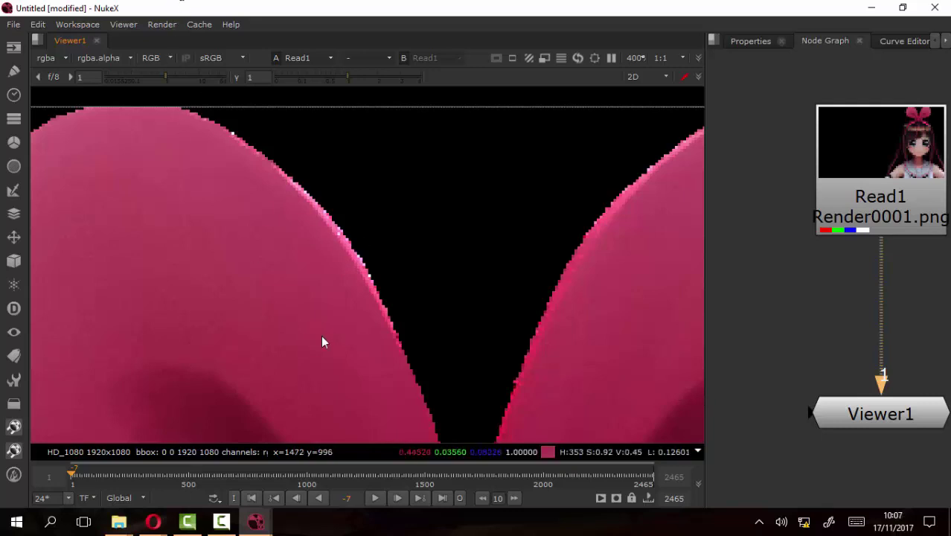
# View the alpha channel and zoom in on the bow's edge
pyautogui.press('a')
pyautogui.scroll(2, 344, 248)
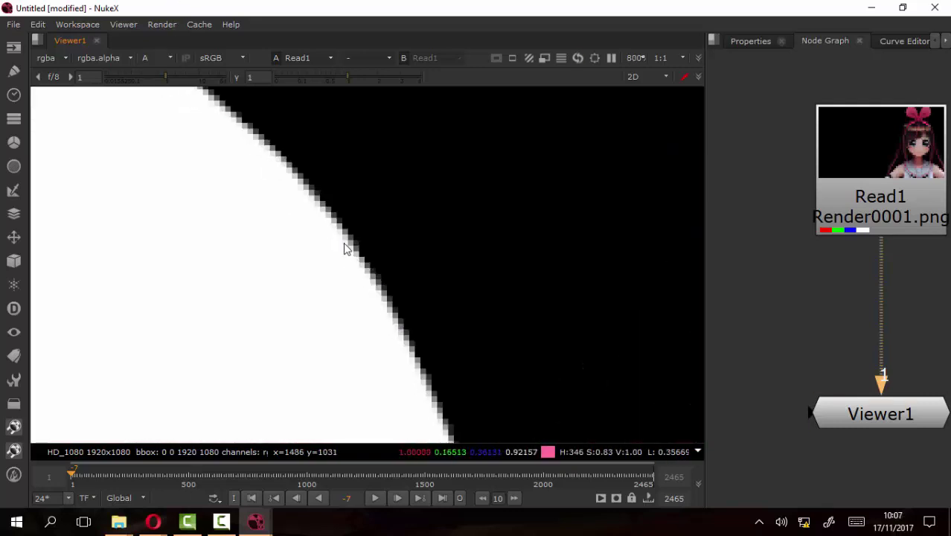
pyautogui.scroll(1, 336, 216)
pyautogui.scroll(-4, 351, 251)
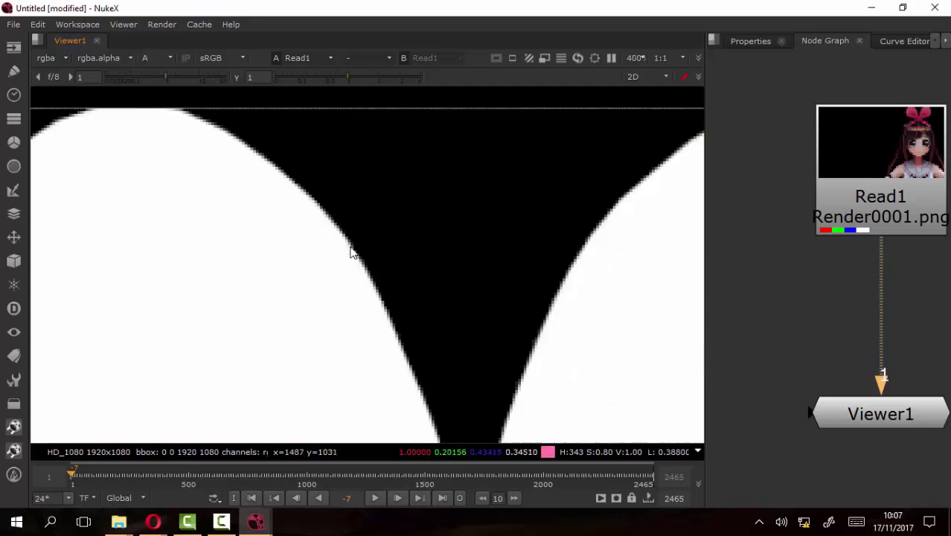
pyautogui.scroll(-5, 435, 309)
pyautogui.scroll(2, 358, 188)
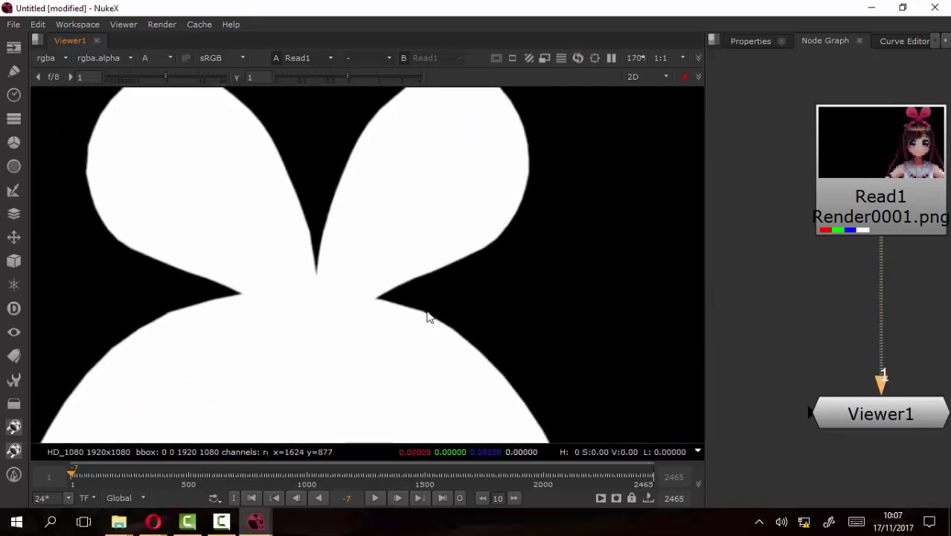
# Switch back to the RGB colour image and zoom closely on the ear's edge
pyautogui.press('a')
pyautogui.scroll(-1, 395, 282)
pyautogui.scroll(-2, 356, 282)
pyautogui.scroll(-1, 314, 231)
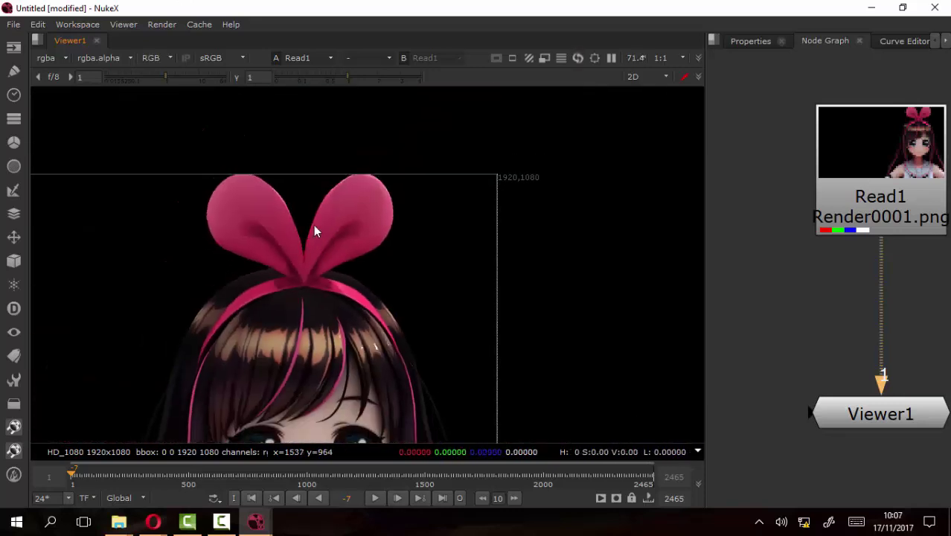
pyautogui.scroll(2, 364, 208)
pyautogui.scroll(1, 365, 238)
pyautogui.scroll(1, 414, 229)
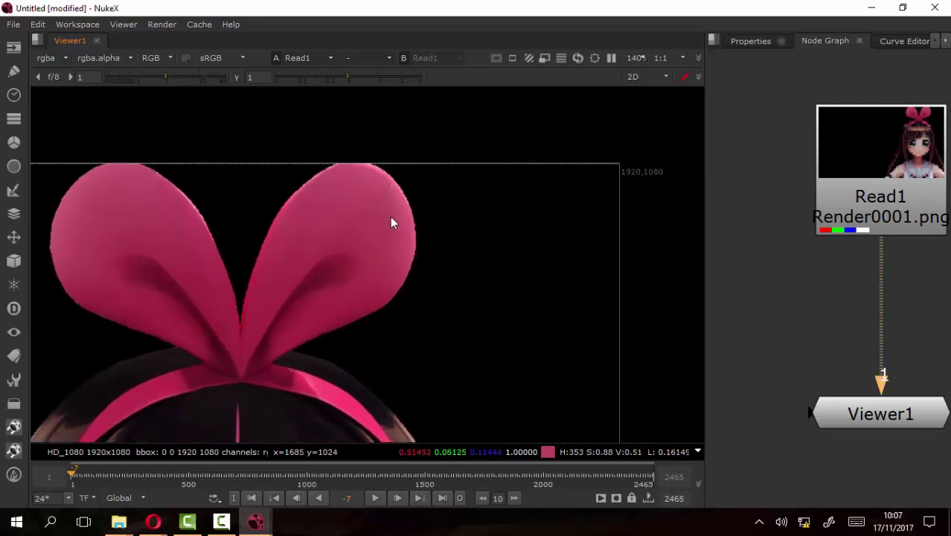
pyautogui.scroll(3, 433, 253)
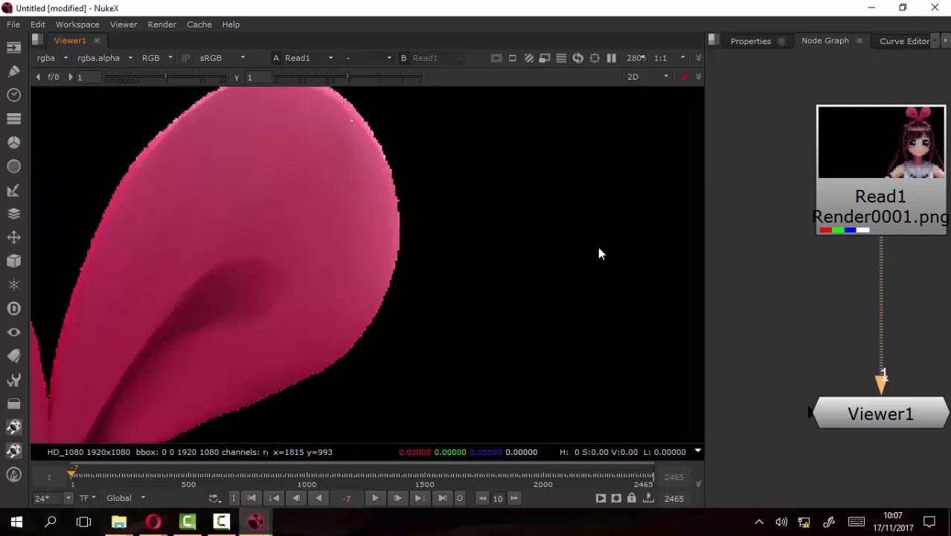
pyautogui.scroll(-3, 374, 283)
pyautogui.scroll(1, 357, 253)
pyautogui.scroll(-2, 447, 261)
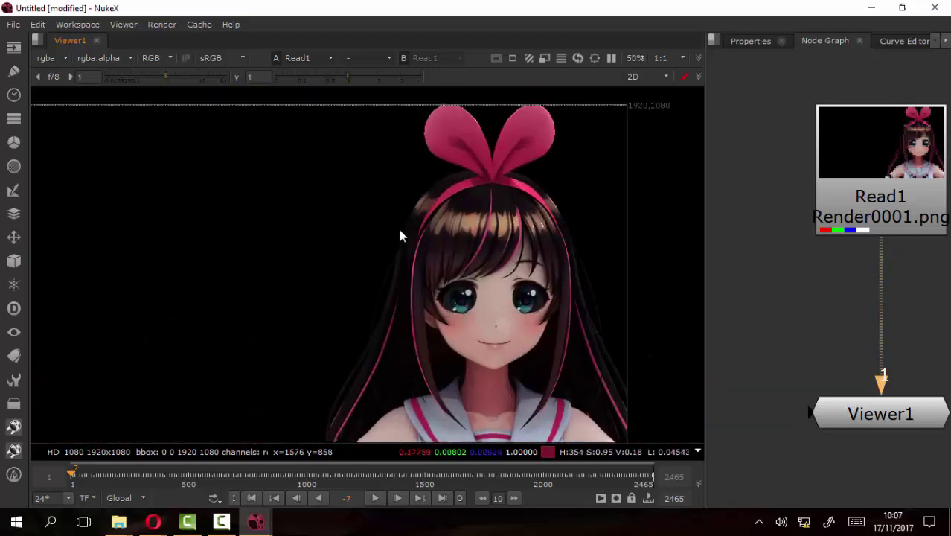
pyautogui.scroll(-1, 399, 234)
pyautogui.scroll(1, 384, 238)
pyautogui.scroll(2, 470, 263)
pyautogui.scroll(1, 442, 254)
pyautogui.scroll(1, 354, 299)
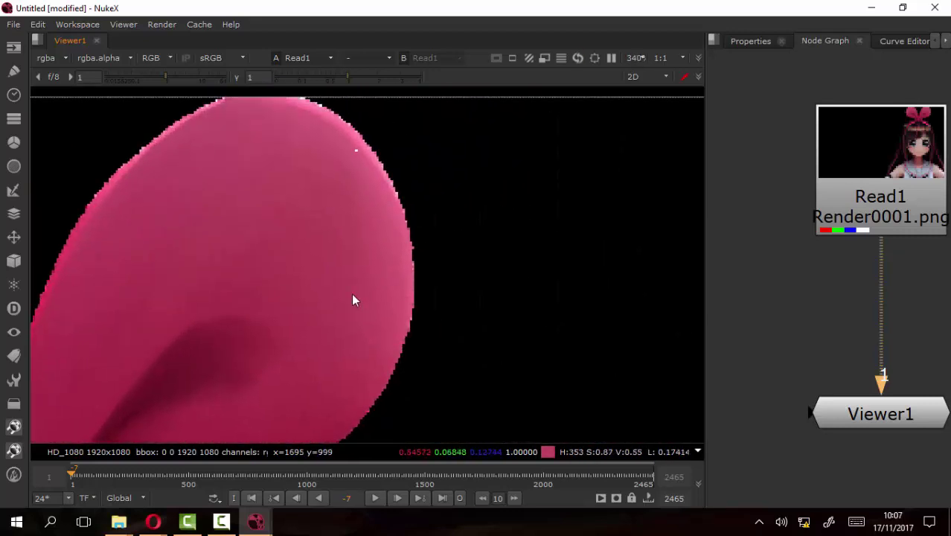
pyautogui.scroll(1, 377, 266)
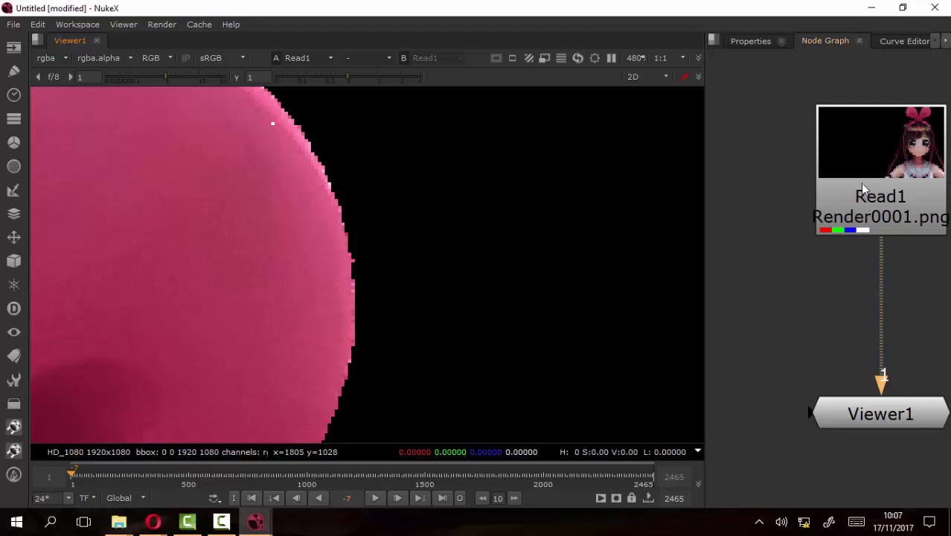
# Pan the node graph, enlarge its area and select Read1
pyautogui.moveTo(862, 187); pyautogui.dragTo(783, 177)
pyautogui.moveTo(705, 242); pyautogui.dragTo(645, 242)
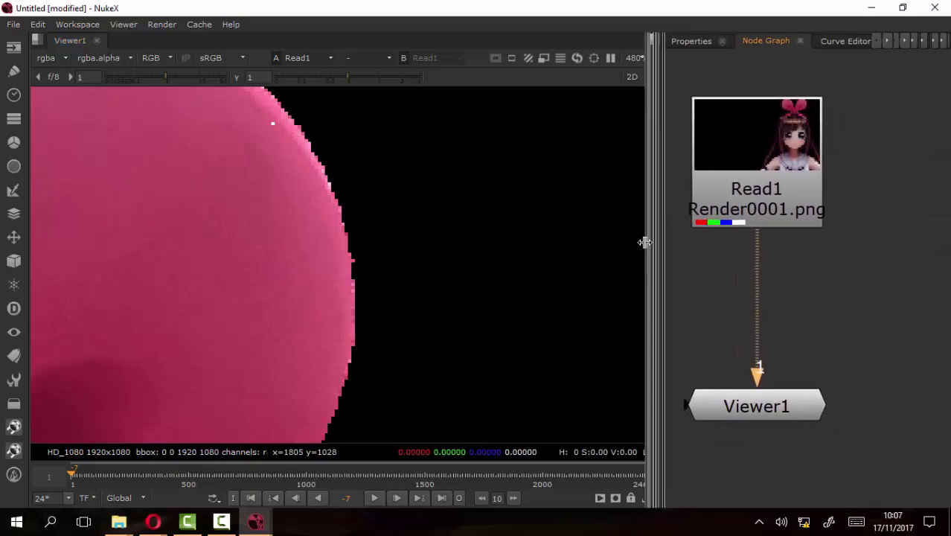
pyautogui.moveTo(761, 163)
pyautogui.mouseDown()
pyautogui.moveTo(751, 158)
pyautogui.moveTo(757, 177)
pyautogui.mouseUp()
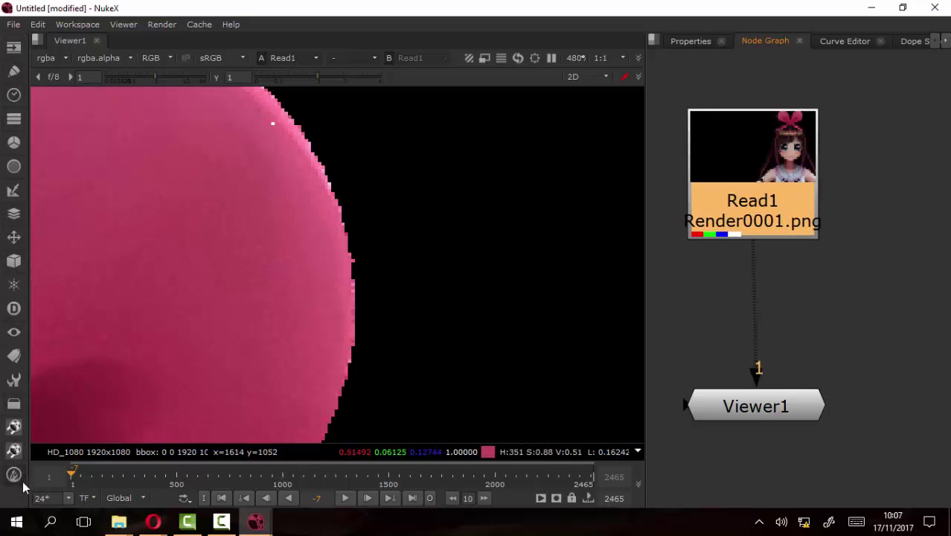
# Browse the Keyer, Filter, Channel and Color node menus, then move Read1 higher above Viewer1
pyautogui.click(13, 190)
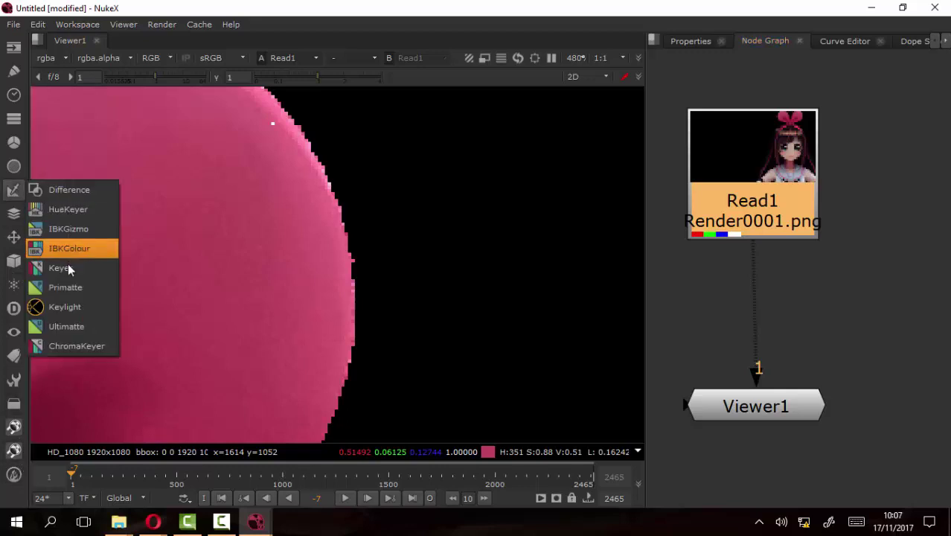
pyautogui.click(16, 166)
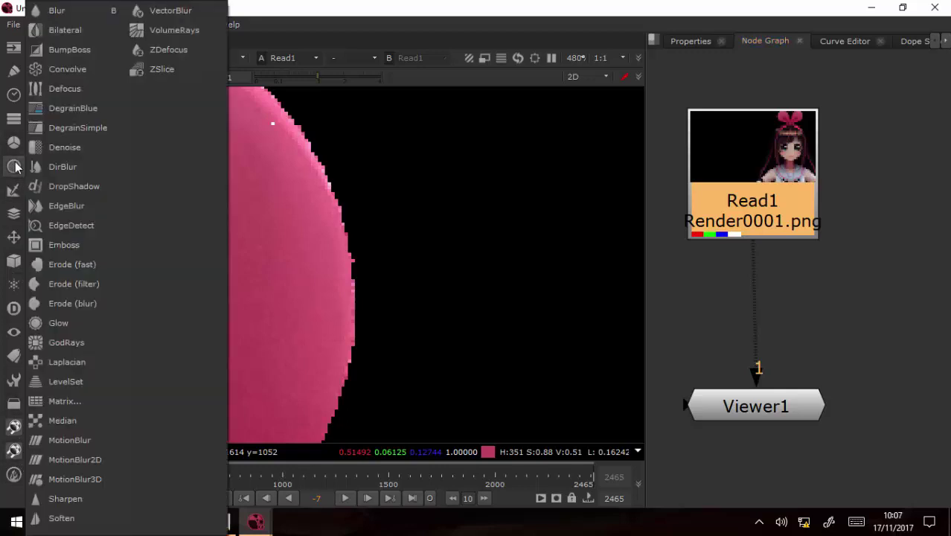
pyautogui.click(15, 166)
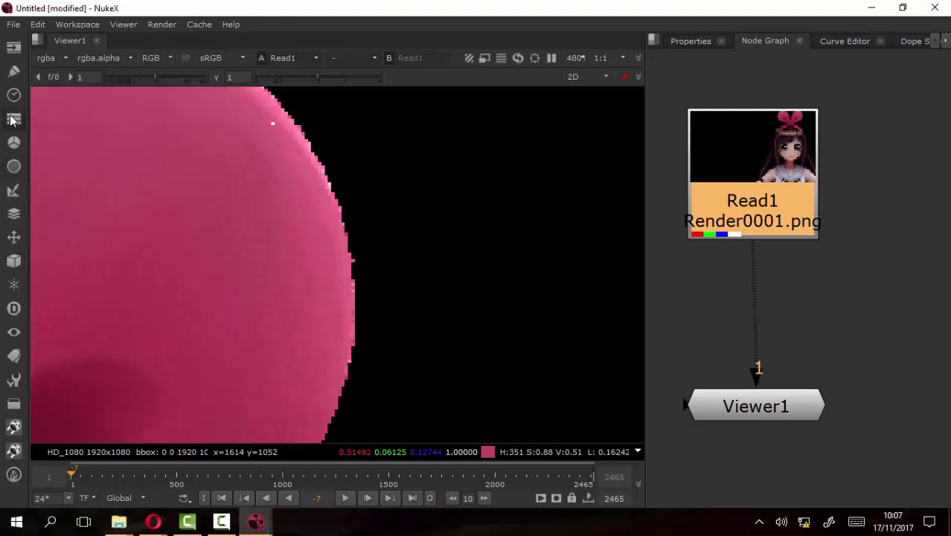
pyautogui.click(11, 120)
pyautogui.click(10, 121)
pyautogui.click(15, 143)
pyautogui.click(14, 143)
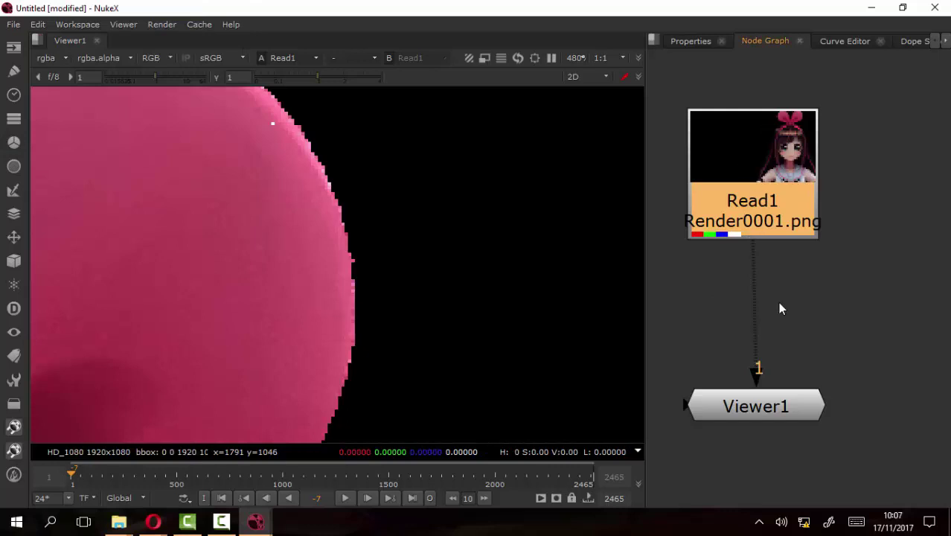
pyautogui.moveTo(759, 173); pyautogui.dragTo(757, 152)
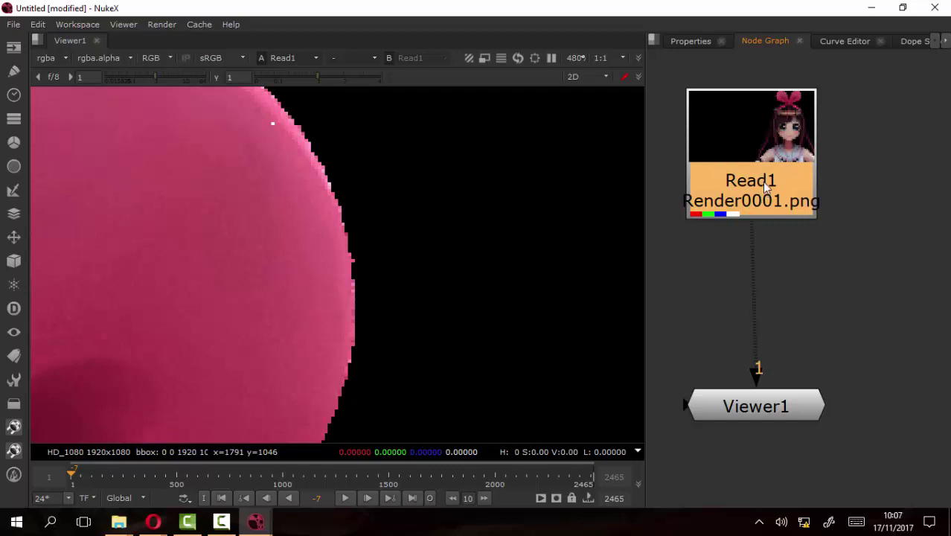
# Insert a Premult node after Read1 and place Premult1 just below it
pyautogui.press('Tab')
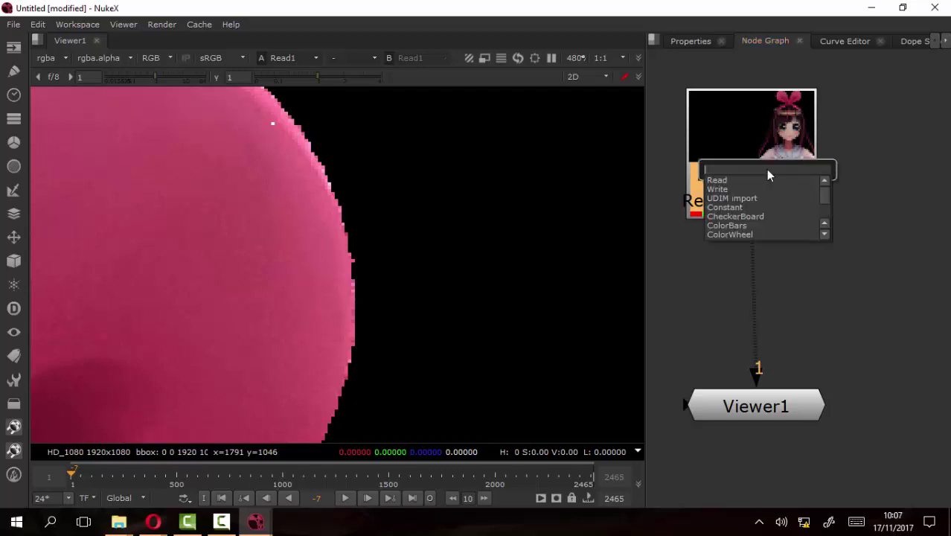
pyautogui.write('premult')
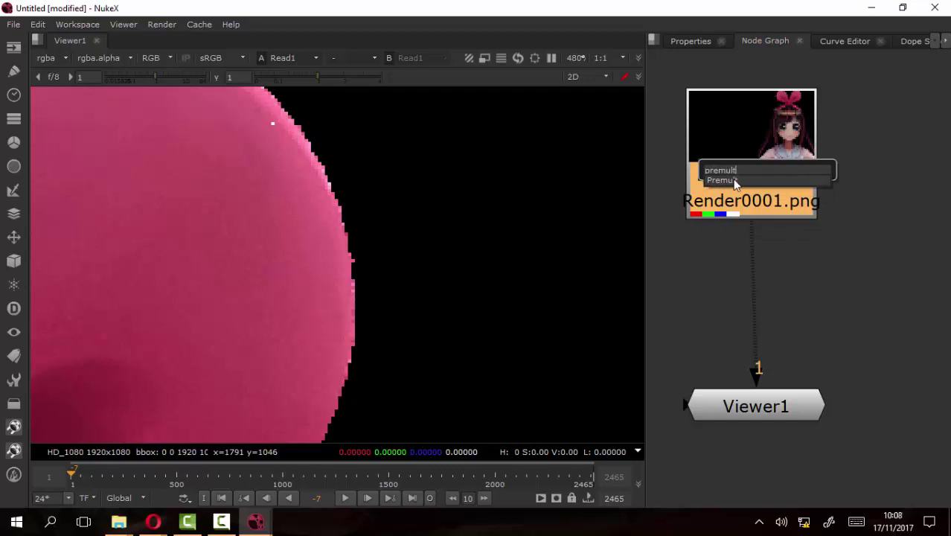
pyautogui.click(734, 180)
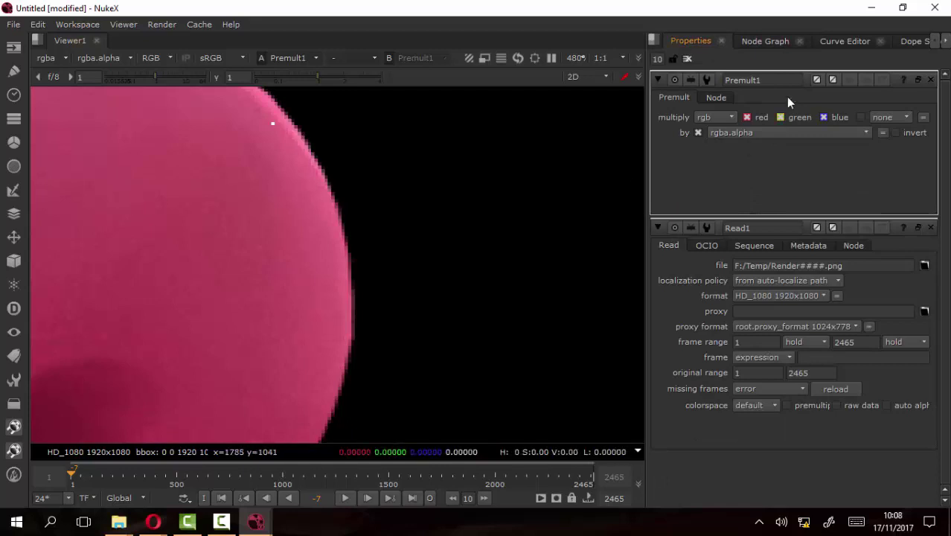
pyautogui.click(766, 40)
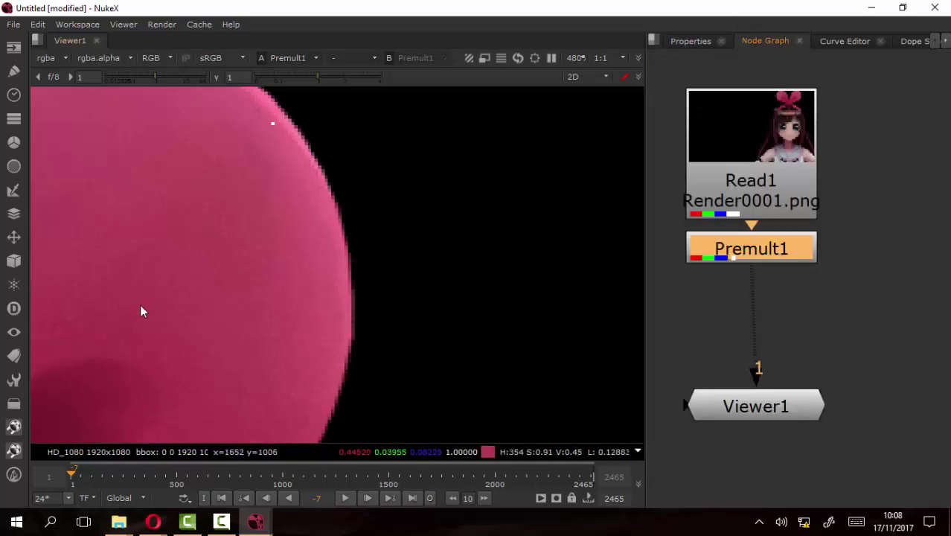
pyautogui.scroll(-2, 245, 283)
pyautogui.scroll(2, 323, 255)
pyautogui.scroll(1, 351, 257)
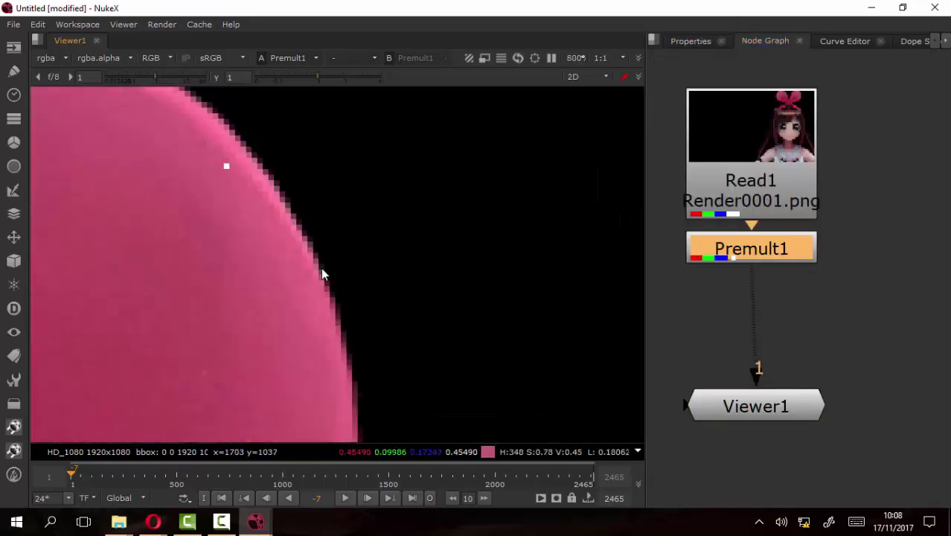
pyautogui.scroll(1, 321, 268)
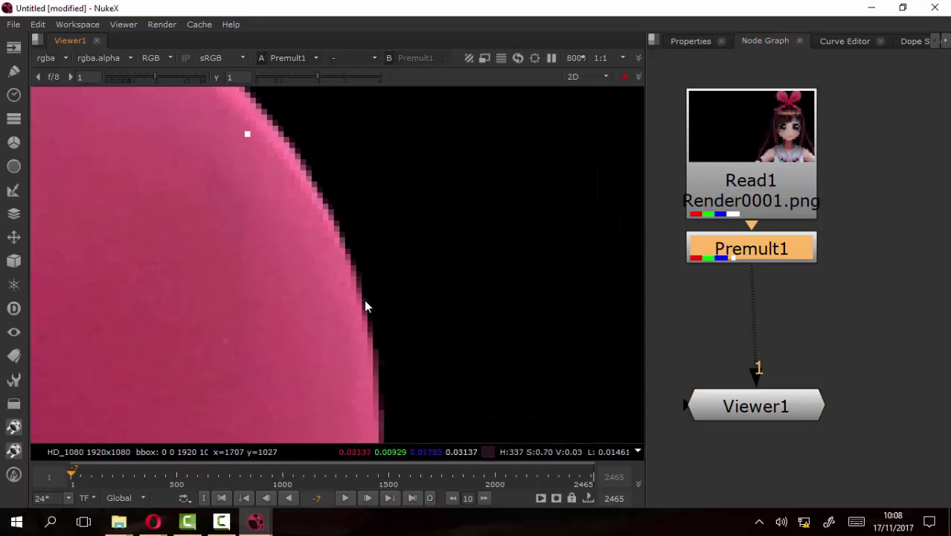
pyautogui.moveTo(761, 258); pyautogui.dragTo(771, 287)
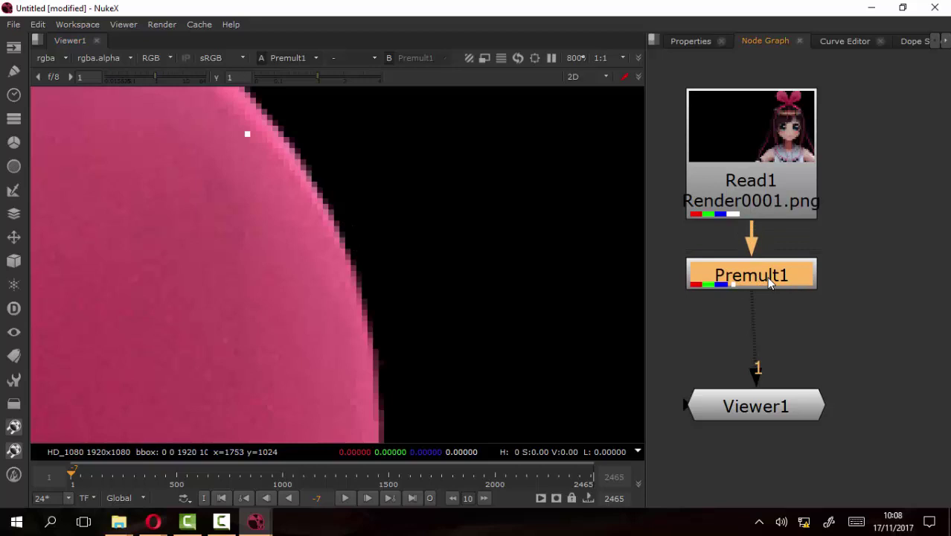
# Toggle Premult1 on and off with D to compare the edge, leaving it disabled
pyautogui.press('d')
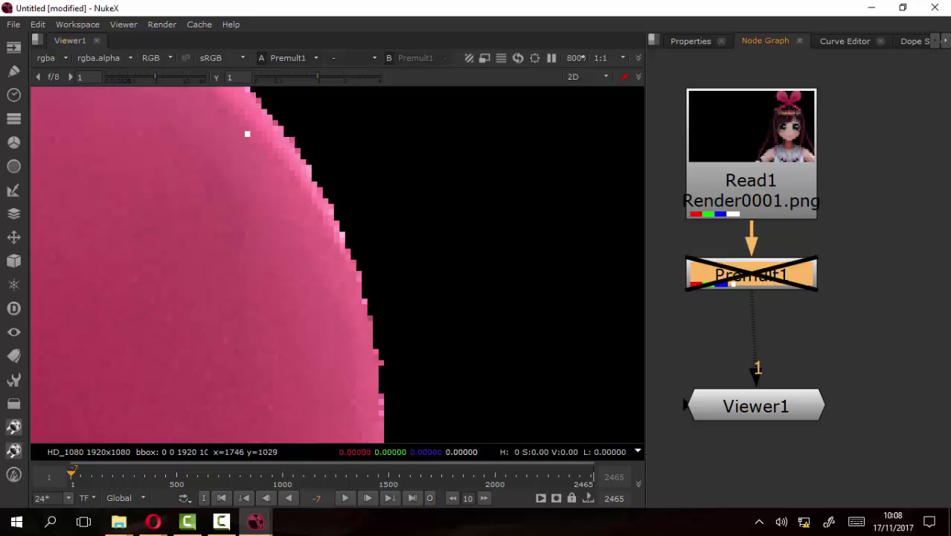
pyautogui.press('d')
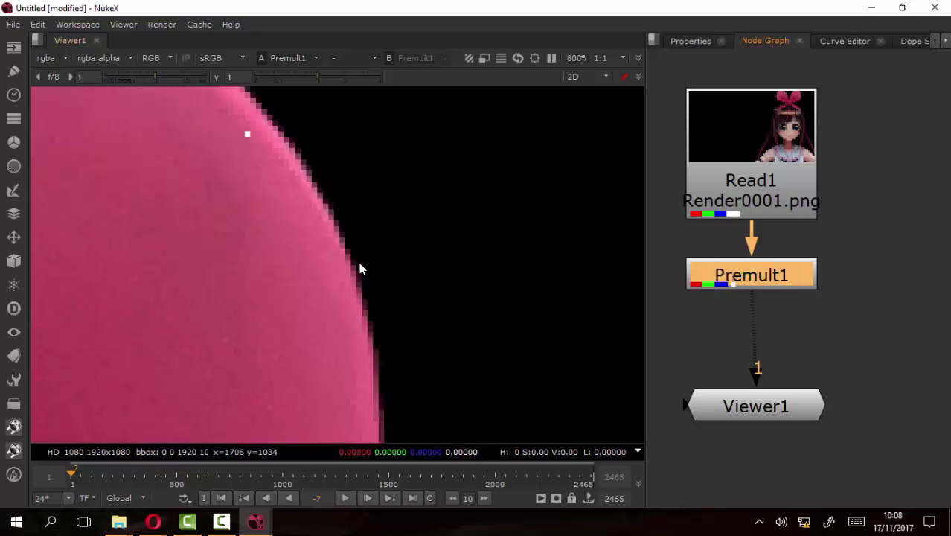
pyautogui.press('d')
pyautogui.press('d')
pyautogui.press('d')
pyautogui.press('d')
pyautogui.press('d')
pyautogui.press('d')
pyautogui.press('d')
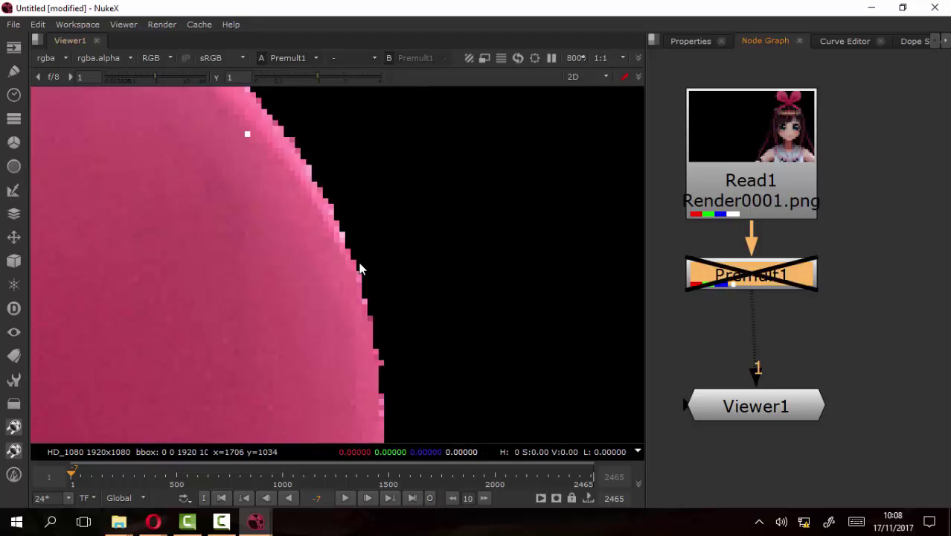
pyautogui.press('d')
# Zoom the viewer into the render's hair edge and scrub forward a few frames
pyautogui.scroll(-3, 359, 269)
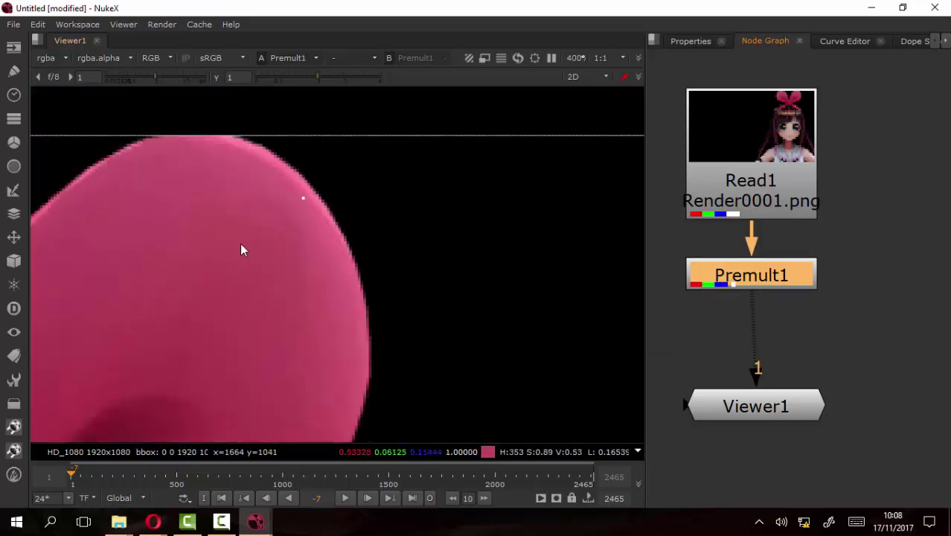
pyautogui.scroll(2, 239, 246)
pyautogui.scroll(-3, 373, 223)
pyautogui.scroll(-3, 326, 192)
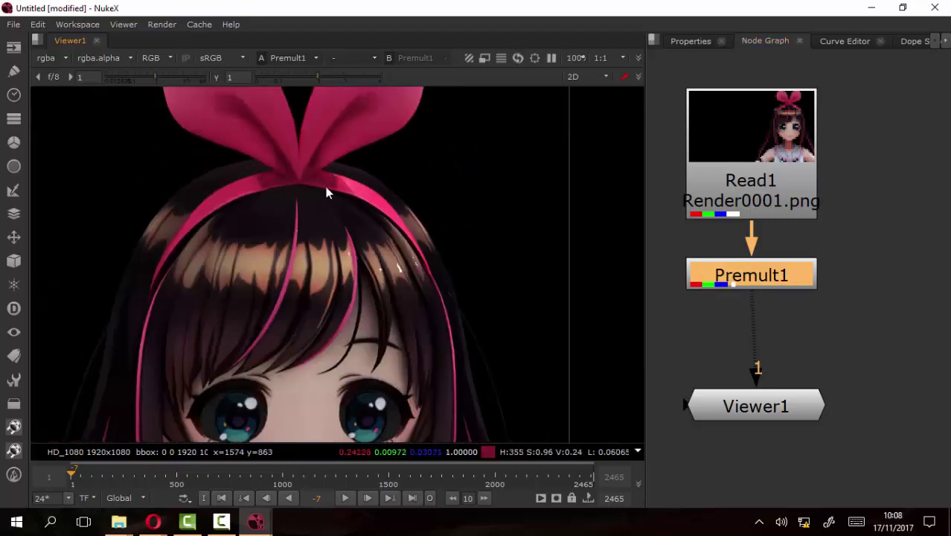
pyautogui.scroll(-3, 335, 208)
pyautogui.scroll(-1, 341, 224)
pyautogui.moveTo(341, 223); pyautogui.dragTo(341, 143)
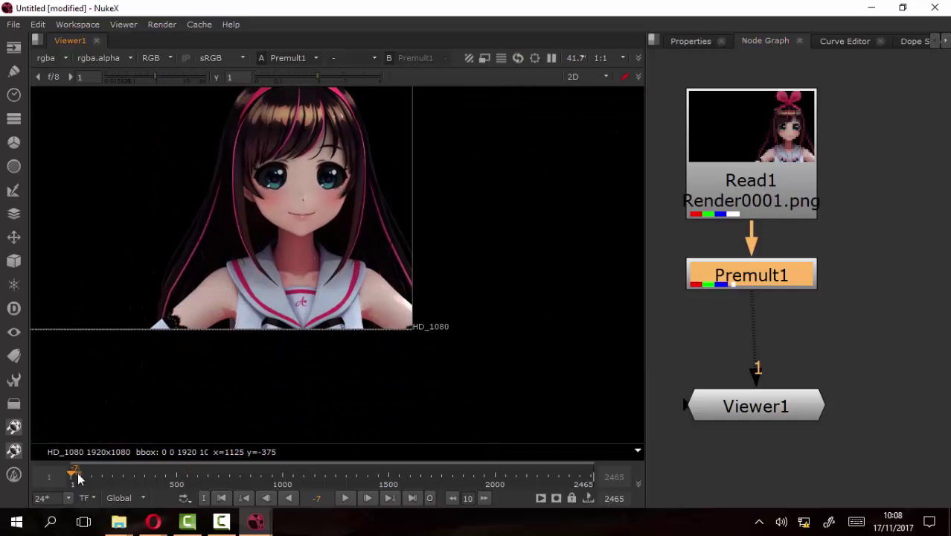
pyautogui.moveTo(75, 473); pyautogui.dragTo(108, 475)
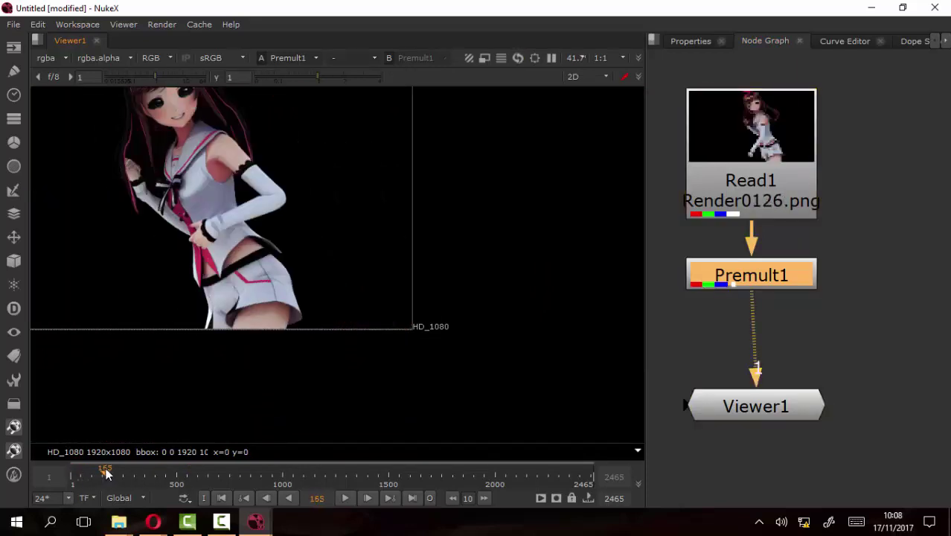
pyautogui.scroll(1, 294, 414)
pyautogui.scroll(2, 305, 264)
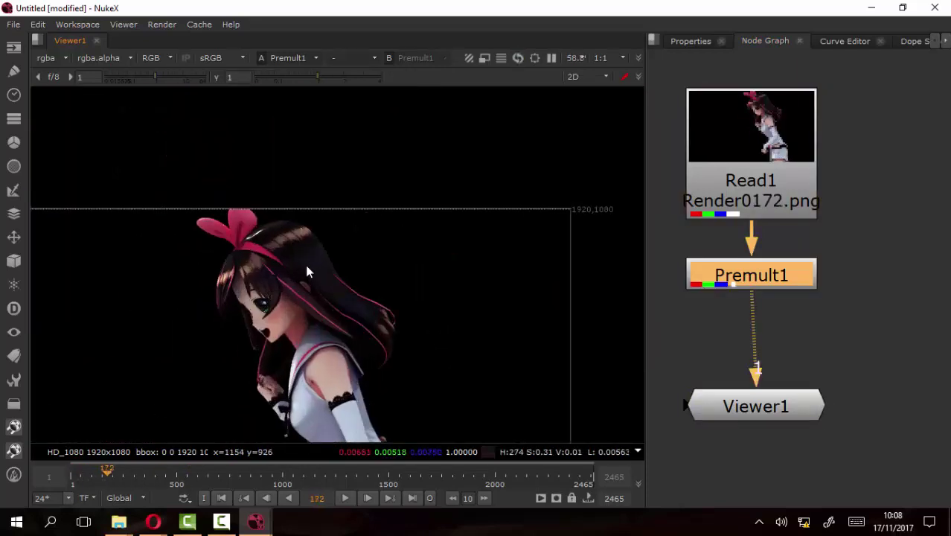
pyautogui.scroll(2, 328, 312)
pyautogui.scroll(1, 378, 315)
pyautogui.scroll(2, 379, 316)
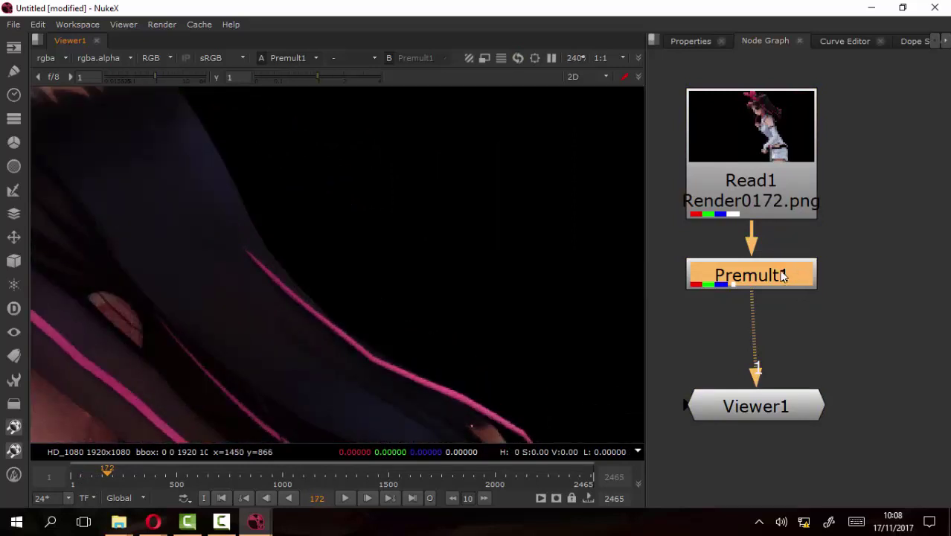
# Toggle Premult1 off and on to compare the hair edge, leave it enabled, then zoom back out
pyautogui.press('d')
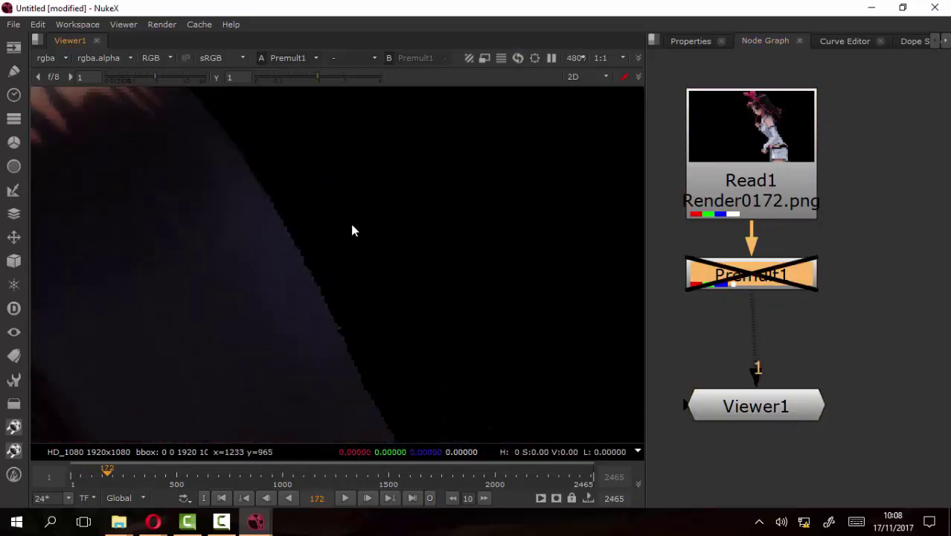
pyautogui.scroll(1, 395, 254)
pyautogui.scroll(3, 382, 204)
pyautogui.scroll(3, 399, 194)
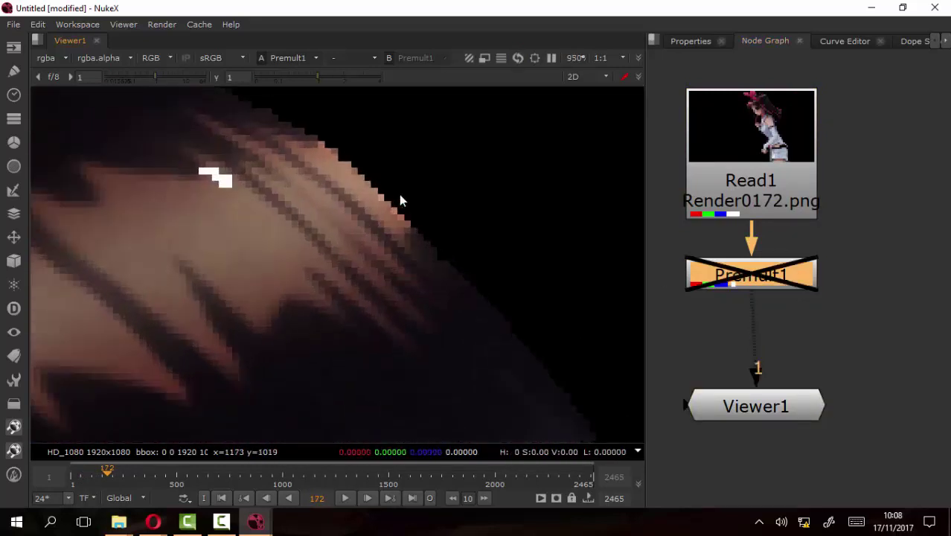
pyautogui.press('d')
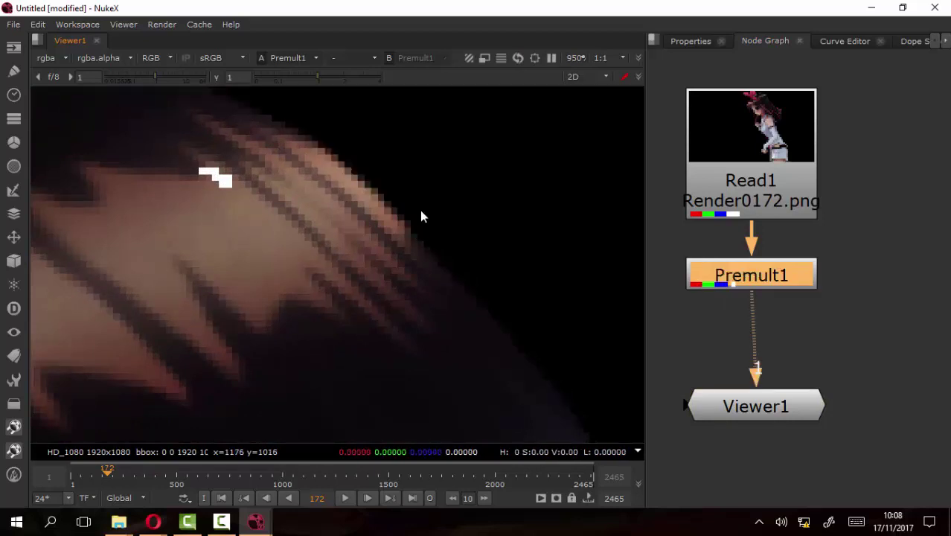
pyautogui.press('d')
pyautogui.press('d')
pyautogui.press('d')
pyautogui.press('d')
pyautogui.press('d')
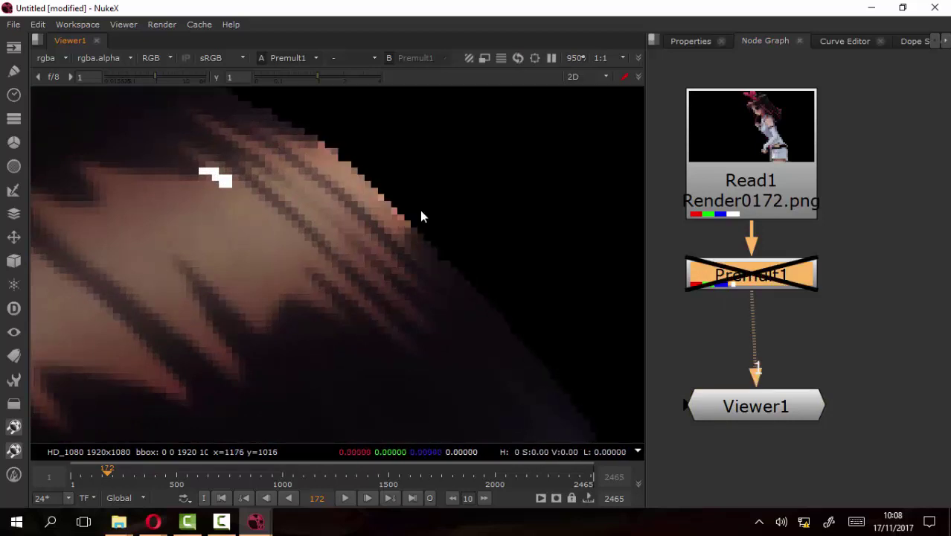
pyautogui.press('d')
pyautogui.press('d')
pyautogui.press('d')
pyautogui.scroll(-3, 361, 357)
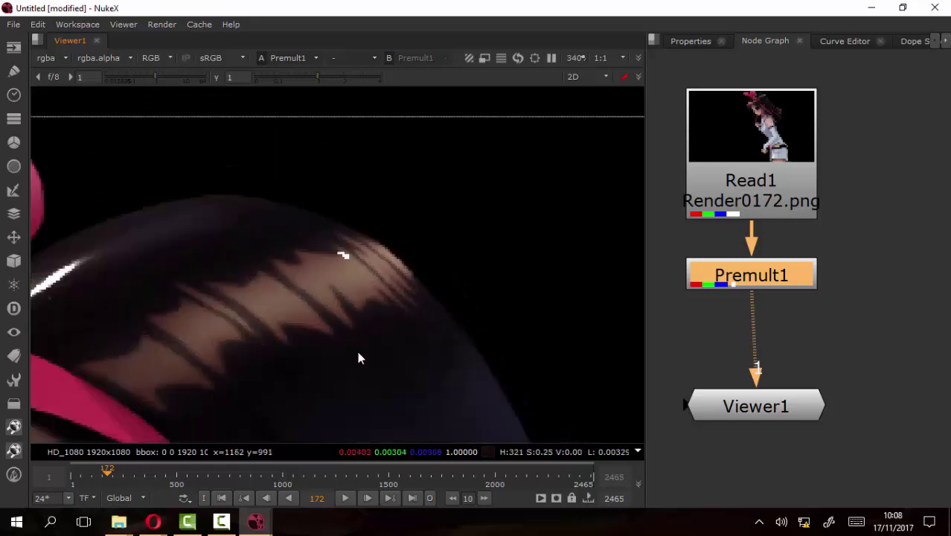
pyautogui.scroll(-2, 344, 382)
pyautogui.scroll(-2, 347, 217)
pyautogui.scroll(-2, 346, 217)
pyautogui.scroll(-3, 346, 217)
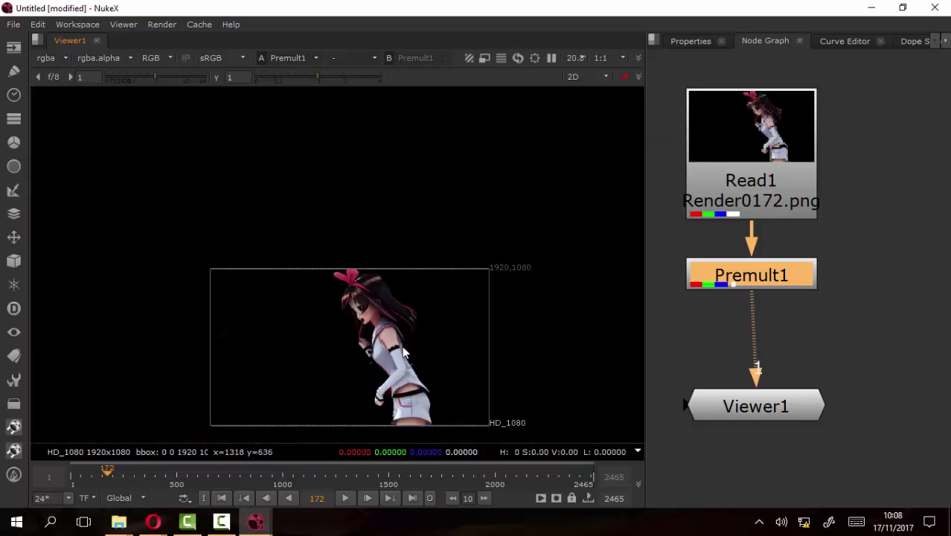
pyautogui.moveTo(394, 358); pyautogui.dragTo(377, 275)
pyautogui.scroll(3, 405, 242)
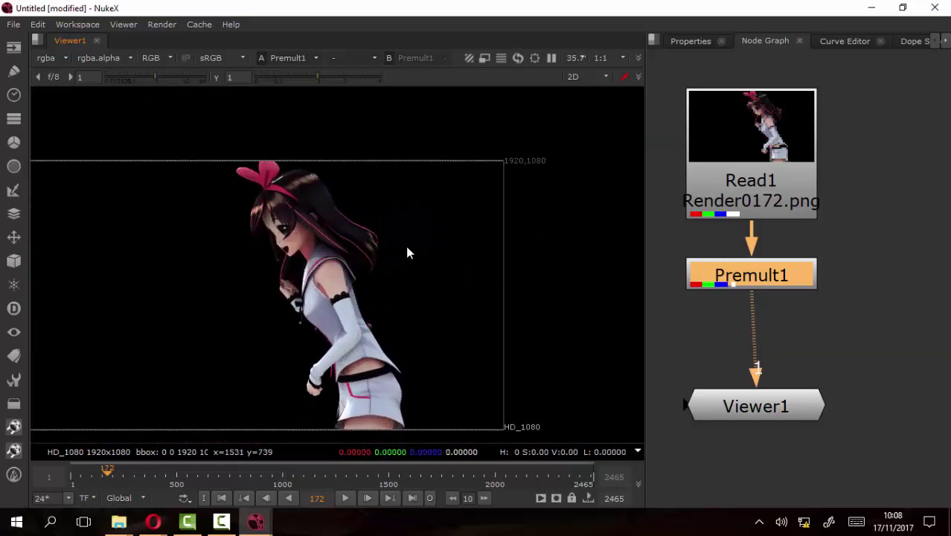
pyautogui.moveTo(336, 332); pyautogui.dragTo(361, 318)
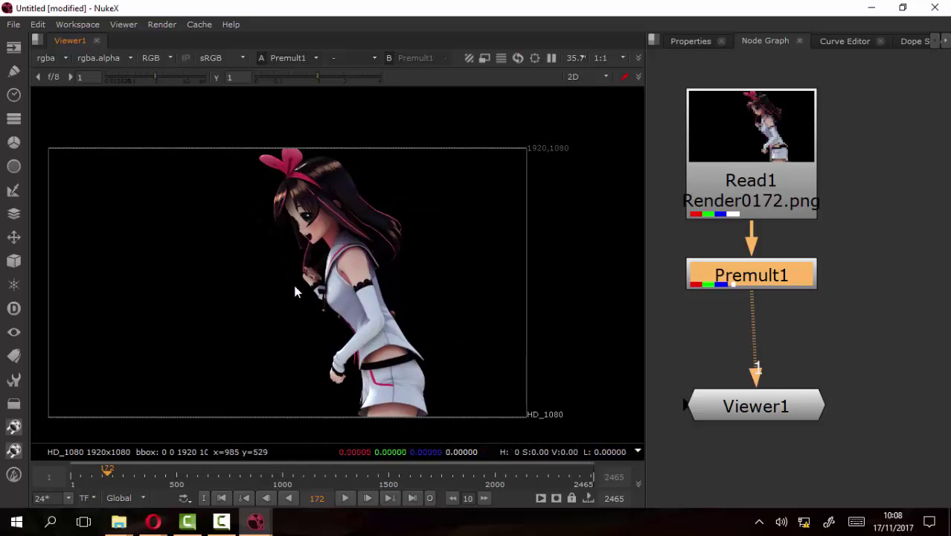
pyautogui.scroll(-2, 793, 306)
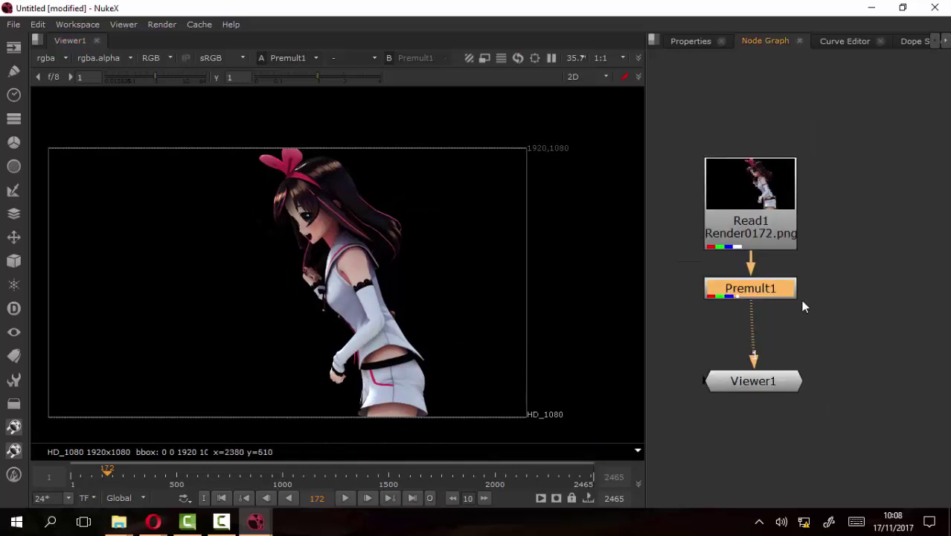
pyautogui.click(804, 191)
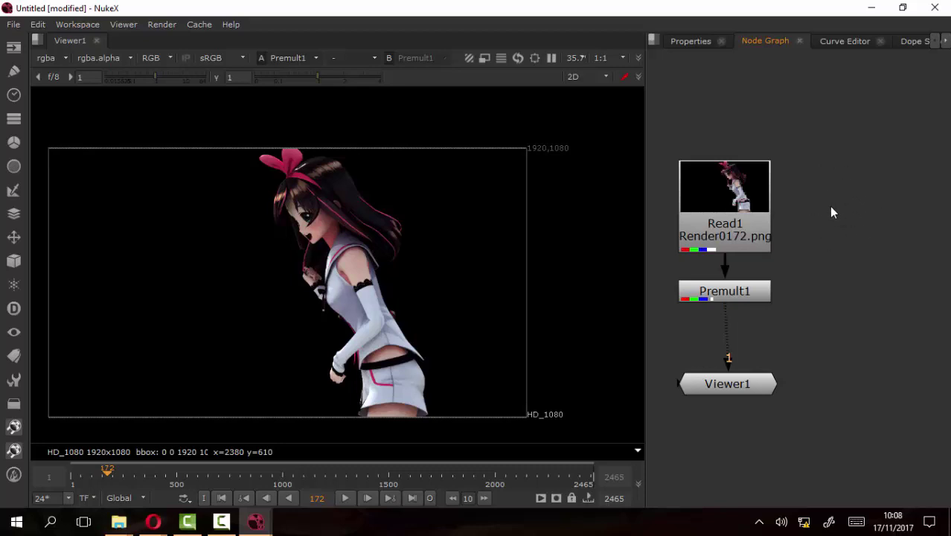
pyautogui.click(728, 287)
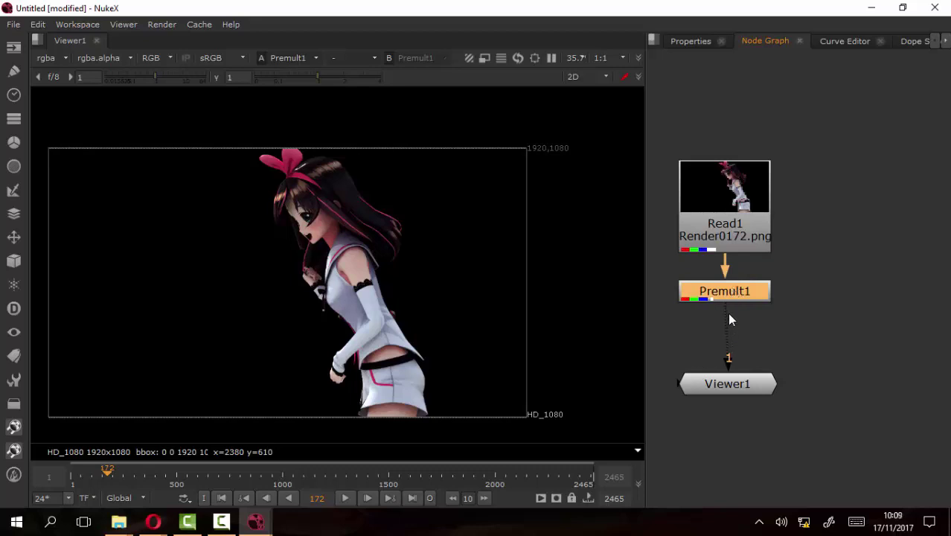
pyautogui.click(806, 224)
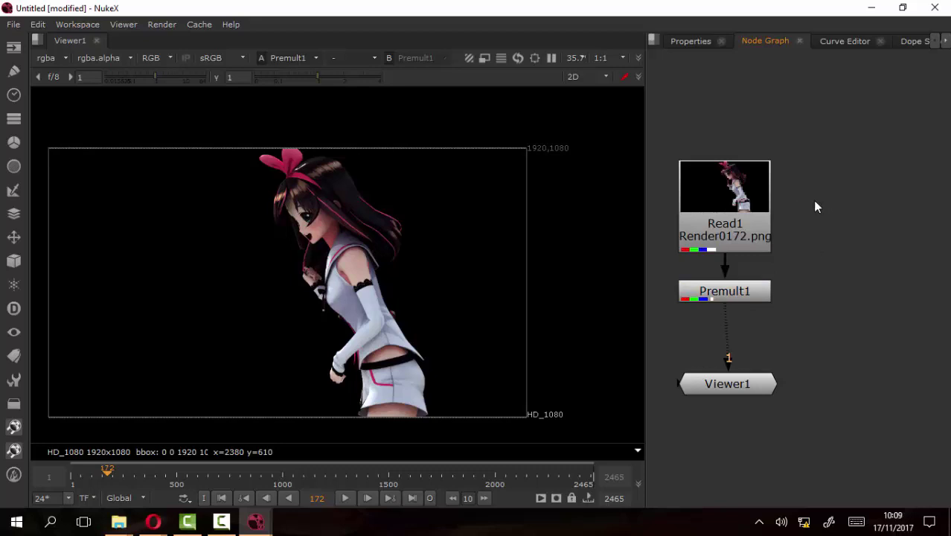
# Add a Constant node via the 'cons' search and place it to the right of Read1
pyautogui.press('Tab')
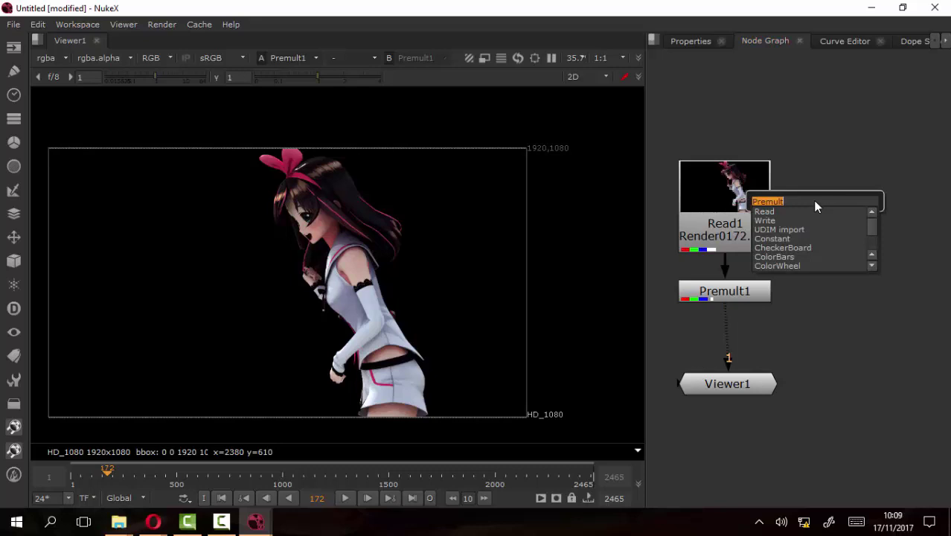
pyautogui.write('cons')
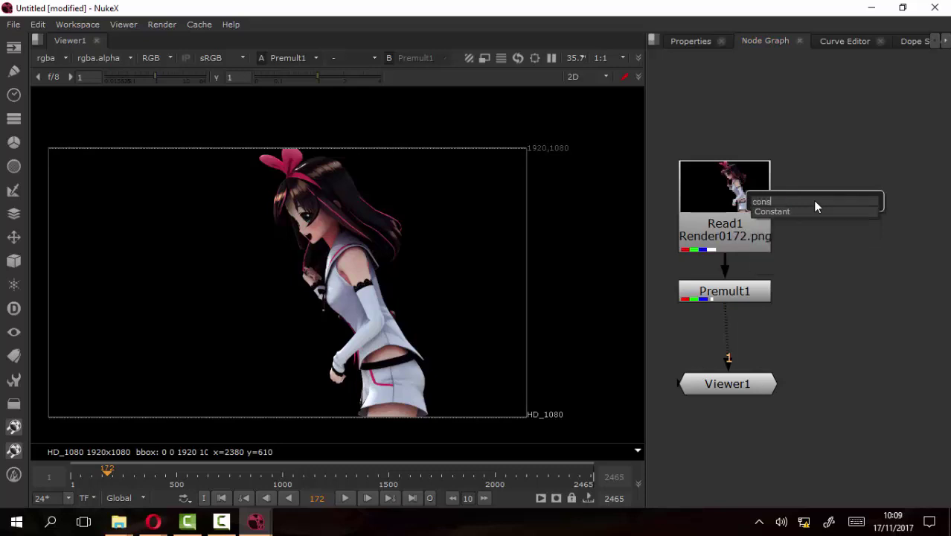
pyautogui.click(788, 214)
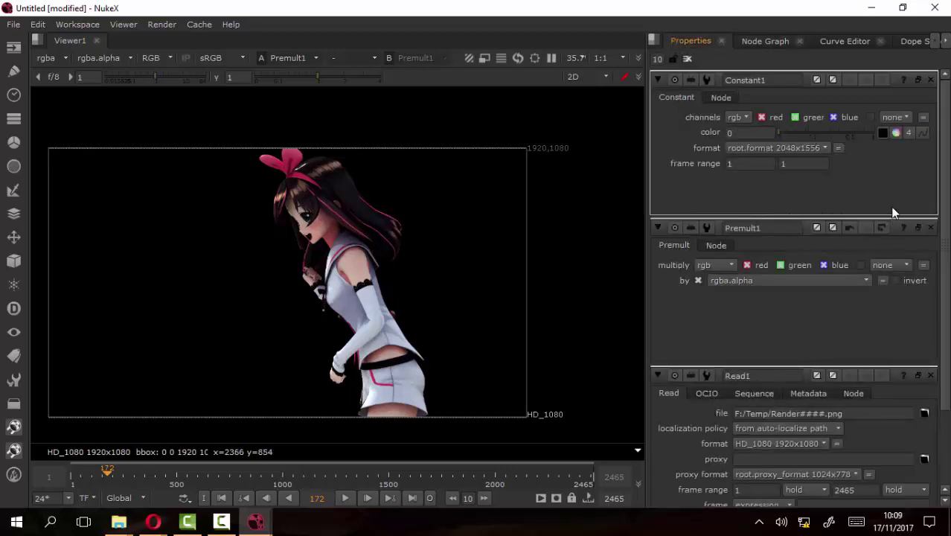
pyautogui.click(759, 38)
pyautogui.moveTo(823, 211); pyautogui.dragTo(872, 212)
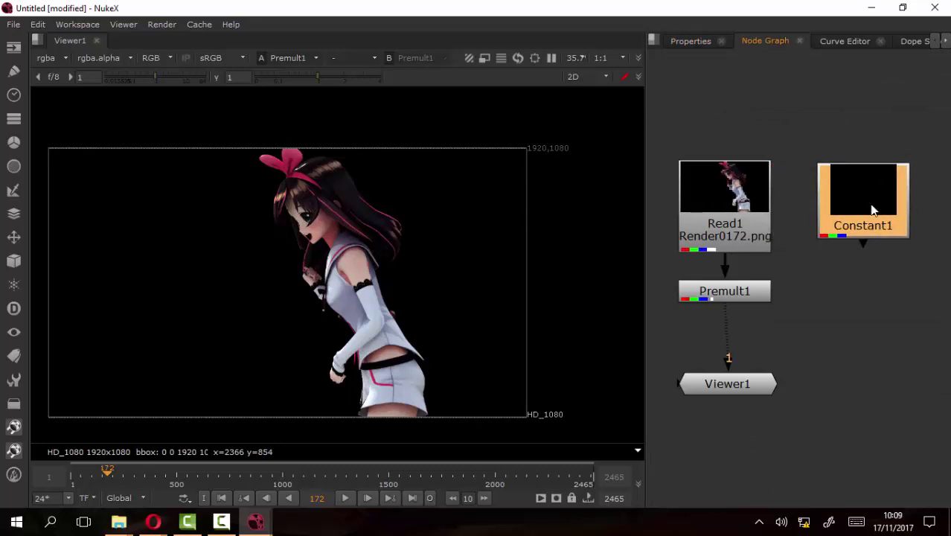
pyautogui.moveTo(872, 223); pyautogui.dragTo(873, 222)
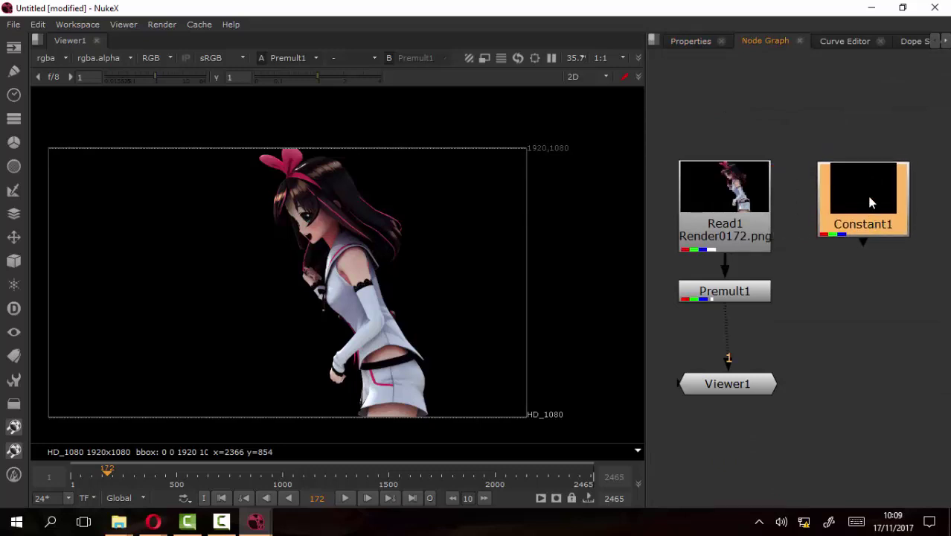
# Set Constant1's colour to light pink (0.92482, 0.47133, 1) in the colour picker
pyautogui.doubleClick(871, 201)
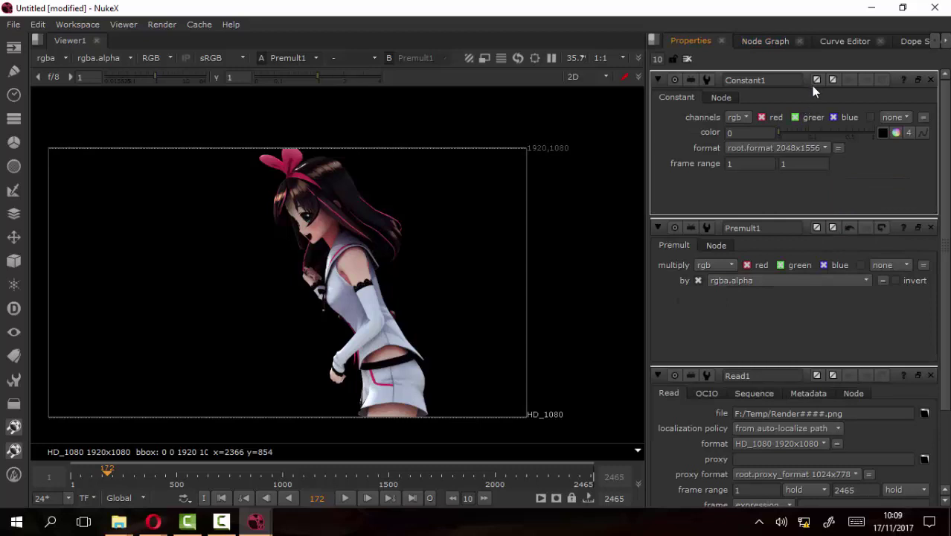
pyautogui.click(896, 134)
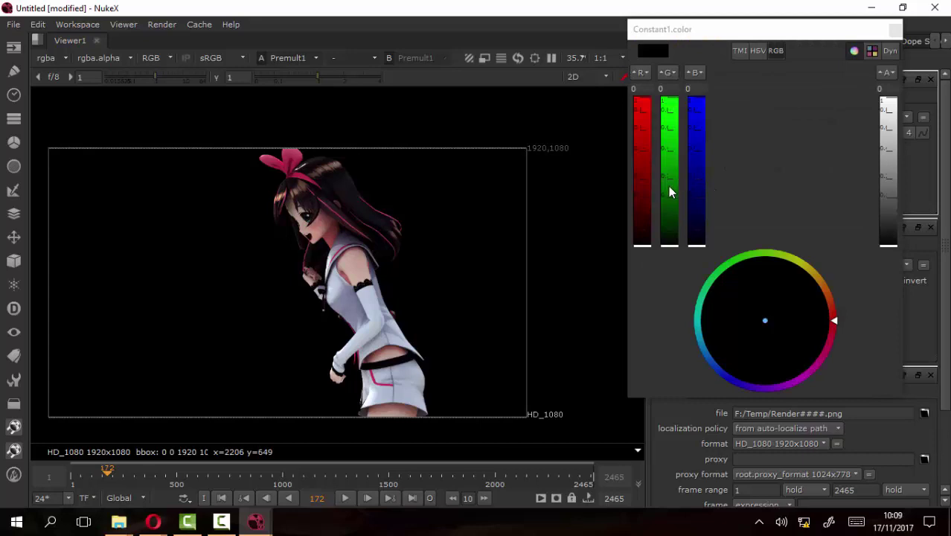
pyautogui.moveTo(670, 191); pyautogui.dragTo(671, 91)
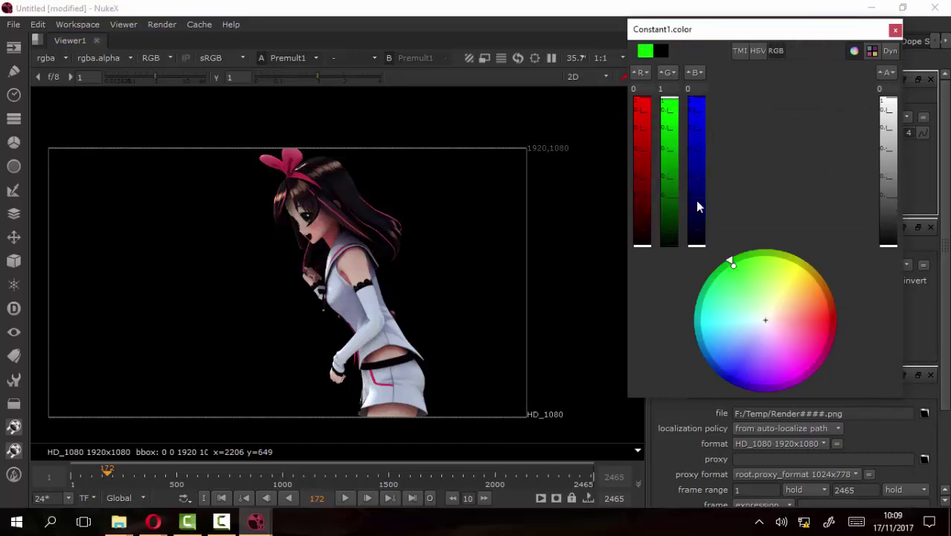
pyautogui.moveTo(698, 206); pyautogui.dragTo(697, 104)
pyautogui.moveTo(777, 321)
pyautogui.mouseDown()
pyautogui.moveTo(794, 365)
pyautogui.moveTo(774, 338)
pyautogui.moveTo(778, 358)
pyautogui.mouseUp()
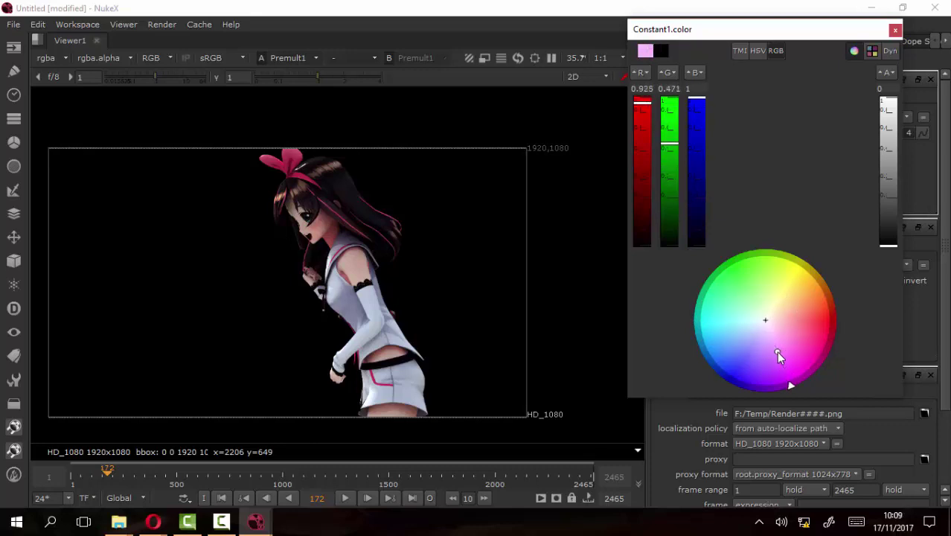
pyautogui.click(896, 30)
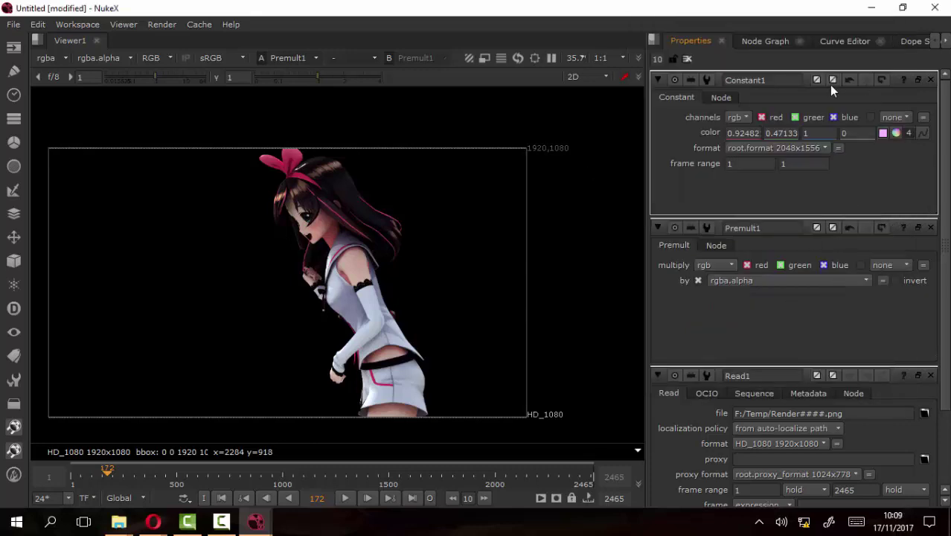
# Move Read1 and Constant1 up so they sit level in the node graph
pyautogui.click(766, 41)
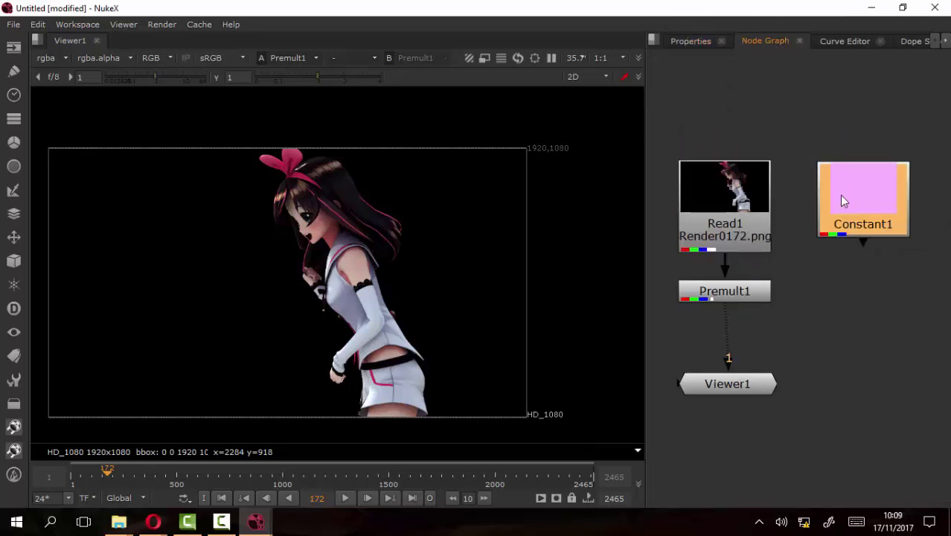
pyautogui.moveTo(729, 199); pyautogui.dragTo(728, 159)
pyautogui.moveTo(879, 194); pyautogui.dragTo(873, 154)
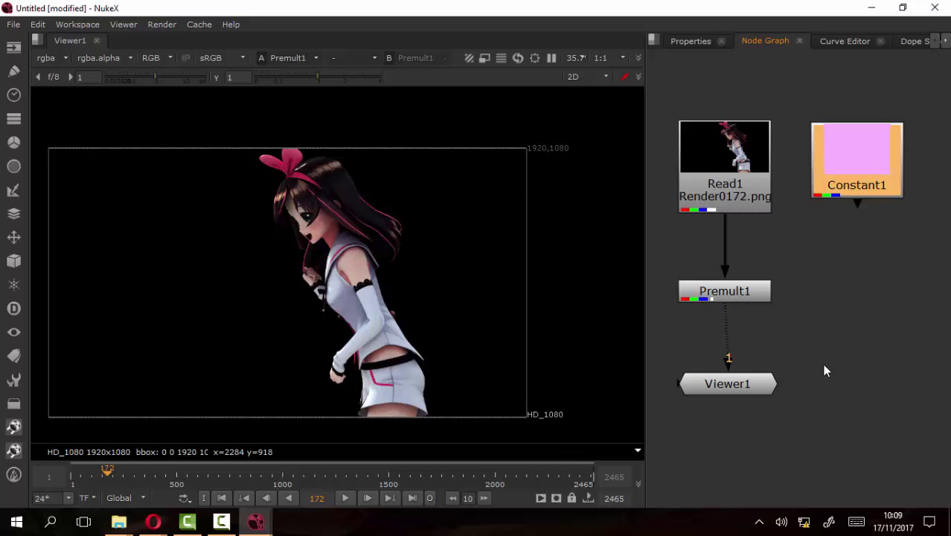
# Move Premult1 up, add a Merge node, and place it just above a lowered Viewer1
pyautogui.moveTo(747, 296); pyautogui.dragTo(747, 265)
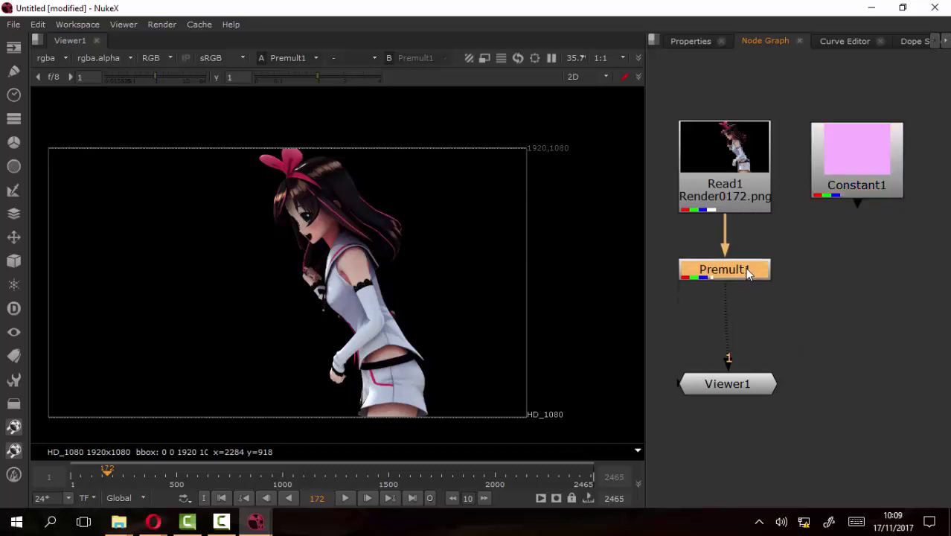
pyautogui.click(811, 304)
pyautogui.press('Tab')
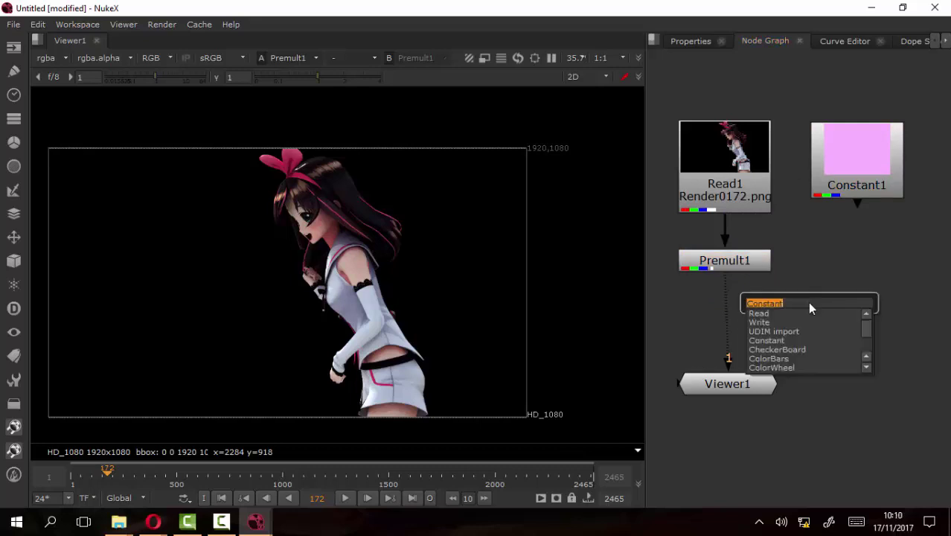
pyautogui.write('mer')
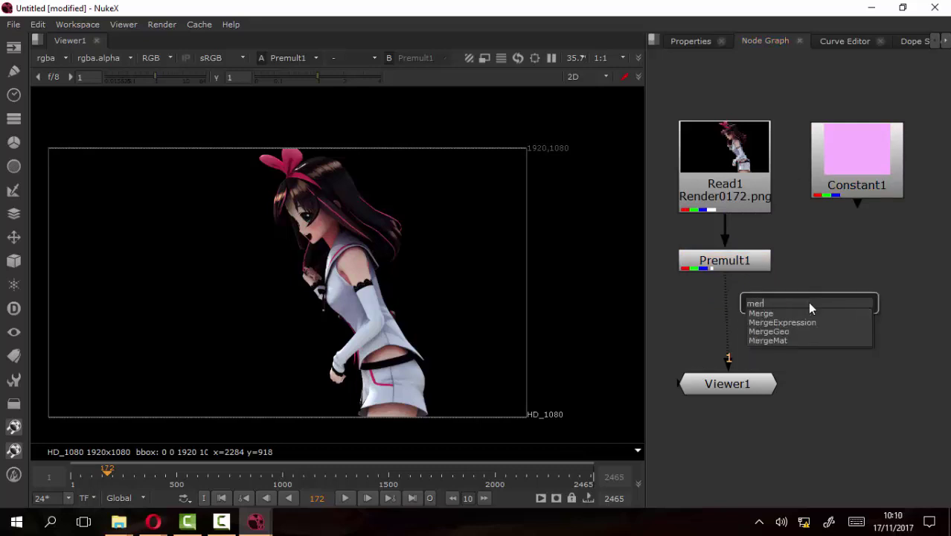
pyautogui.write('ge')
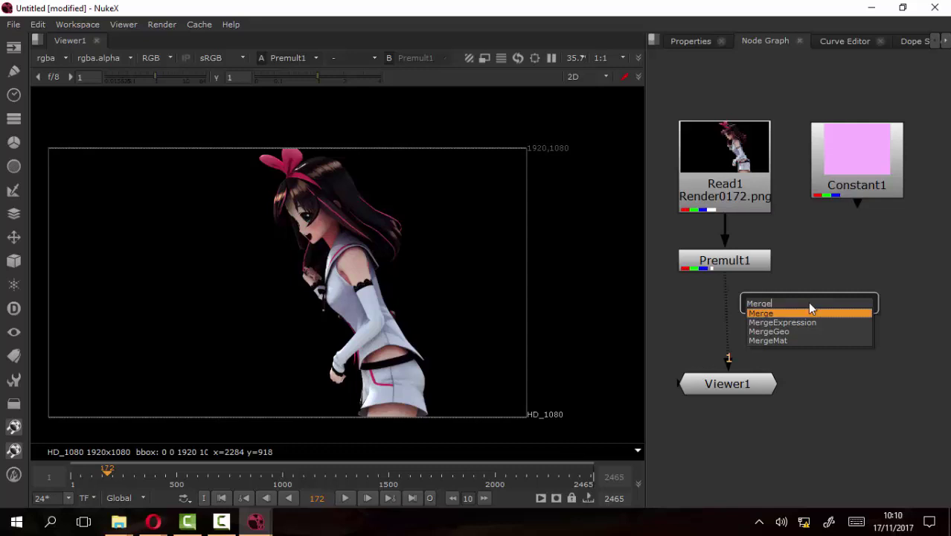
pyautogui.press('Return')
pyautogui.click(755, 44)
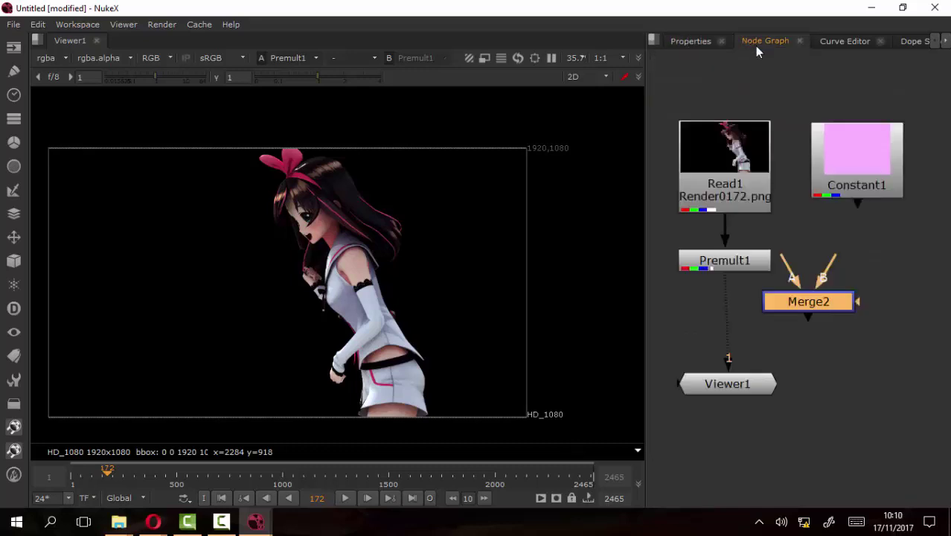
pyautogui.moveTo(745, 393); pyautogui.dragTo(744, 469)
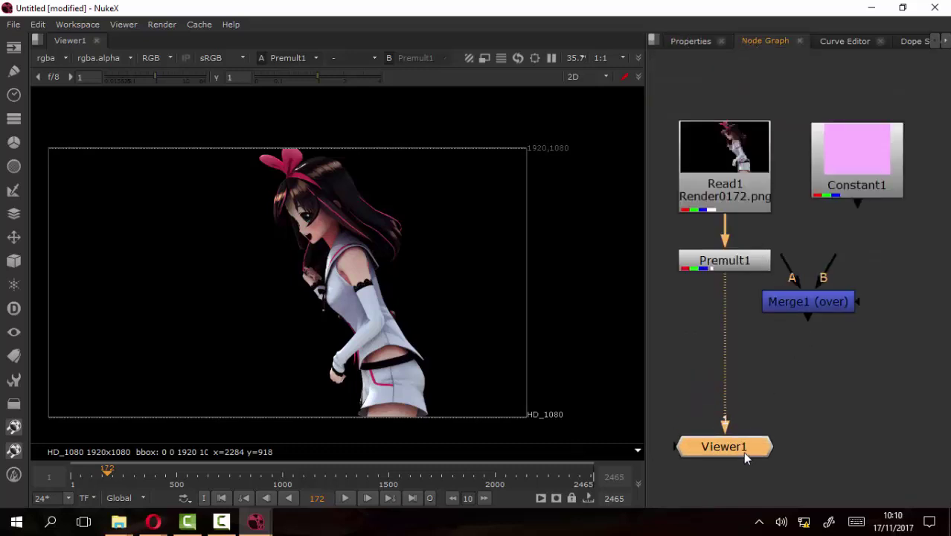
pyautogui.moveTo(826, 305); pyautogui.dragTo(827, 353)
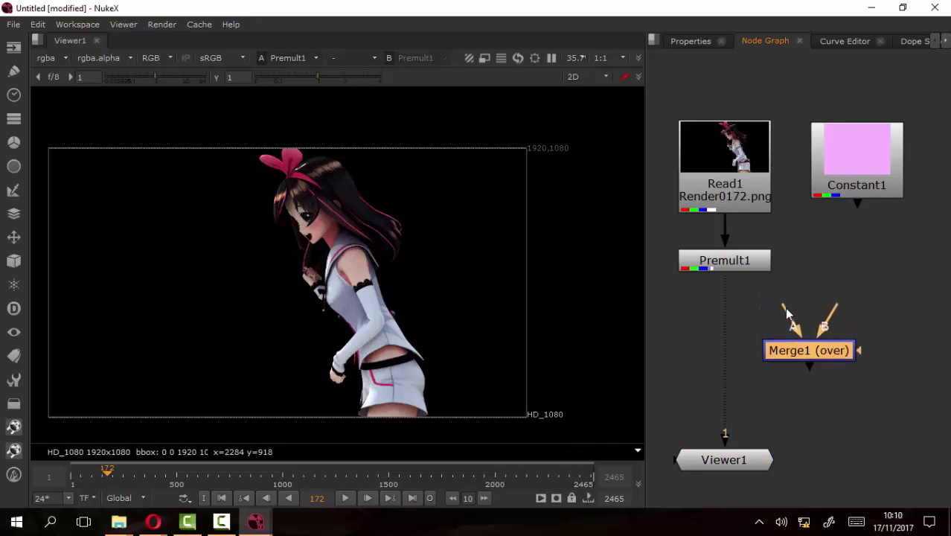
# Inspect Merge1's settings and try its A and B input arrows without connecting them
pyautogui.doubleClick(814, 353)
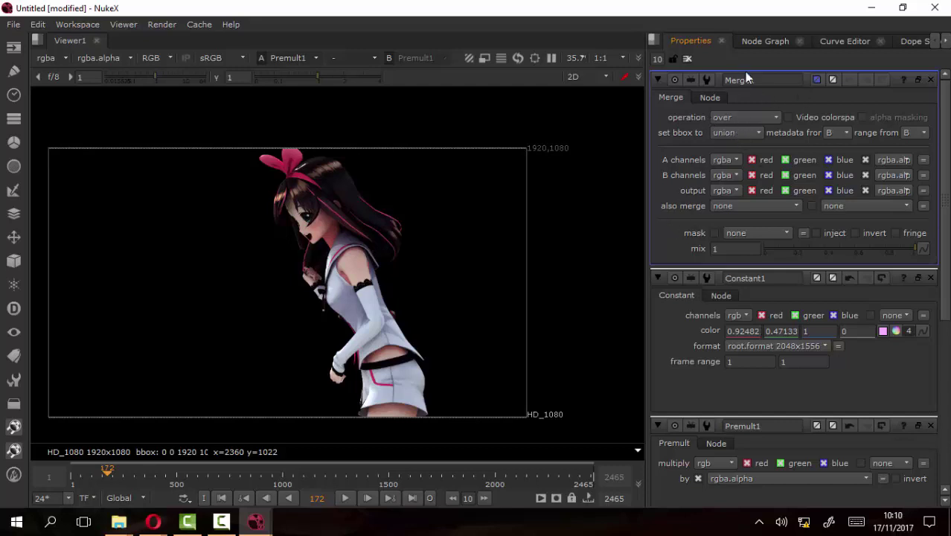
pyautogui.click(767, 42)
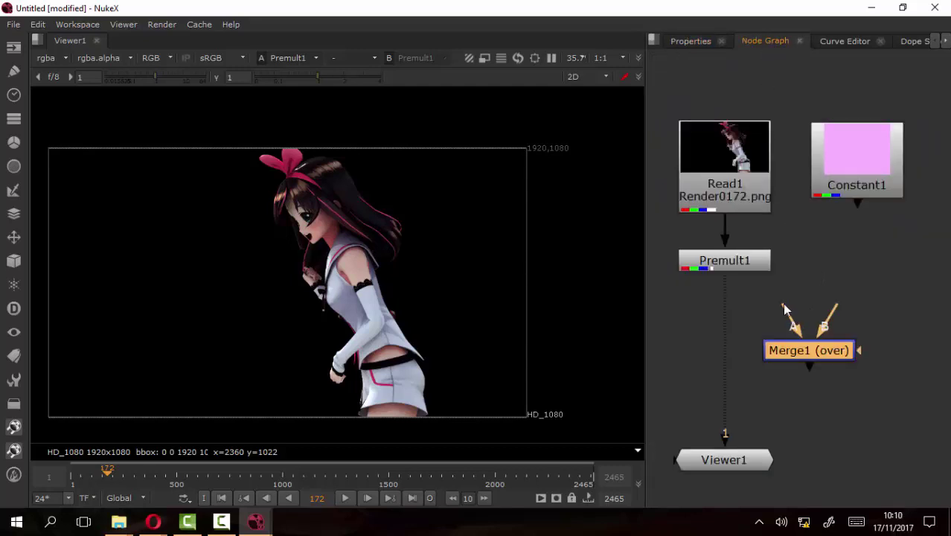
pyautogui.moveTo(785, 310)
pyautogui.mouseDown()
pyautogui.moveTo(782, 300)
pyautogui.moveTo(758, 323)
pyautogui.mouseUp()
pyautogui.moveTo(835, 306)
pyautogui.mouseDown()
pyautogui.moveTo(853, 287)
pyautogui.moveTo(845, 291)
pyautogui.mouseUp()
# Insert Merge1 into the pipe between Premult1 and Viewer1
pyautogui.moveTo(827, 353); pyautogui.dragTo(750, 361)
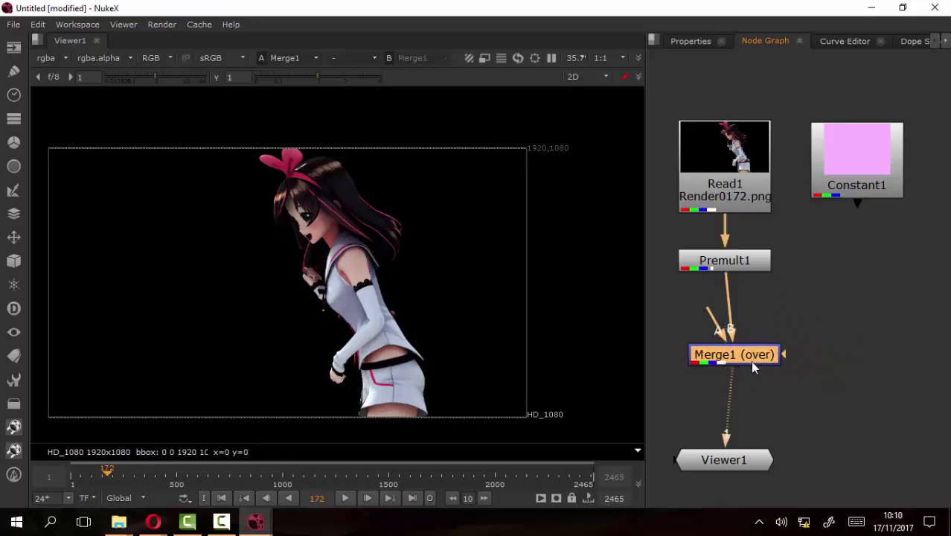
pyautogui.scroll(4, 736, 332)
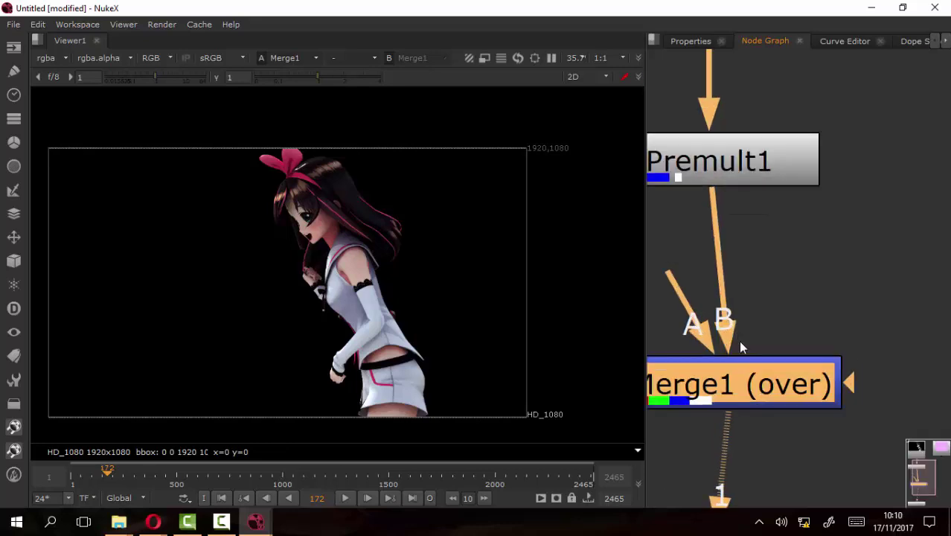
pyautogui.scroll(-2, 740, 347)
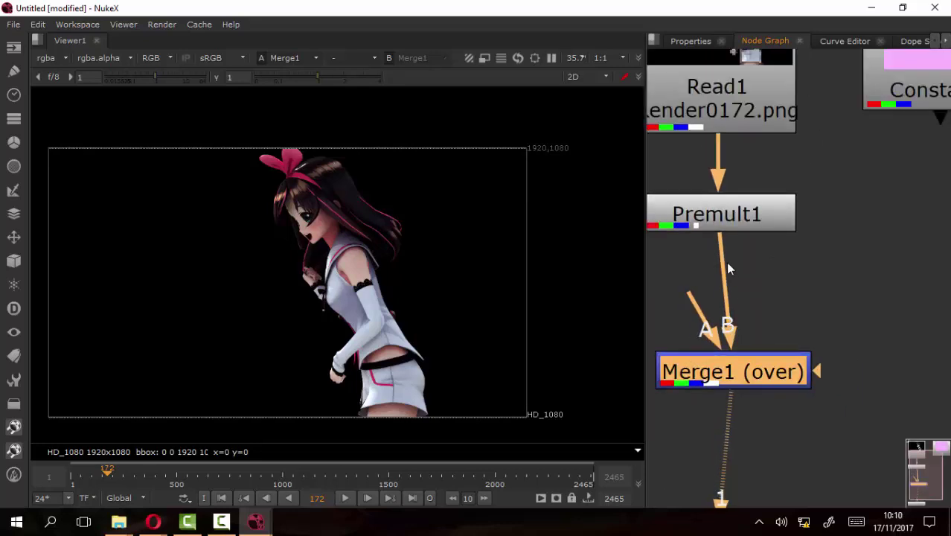
pyautogui.moveTo(757, 377); pyautogui.dragTo(748, 379)
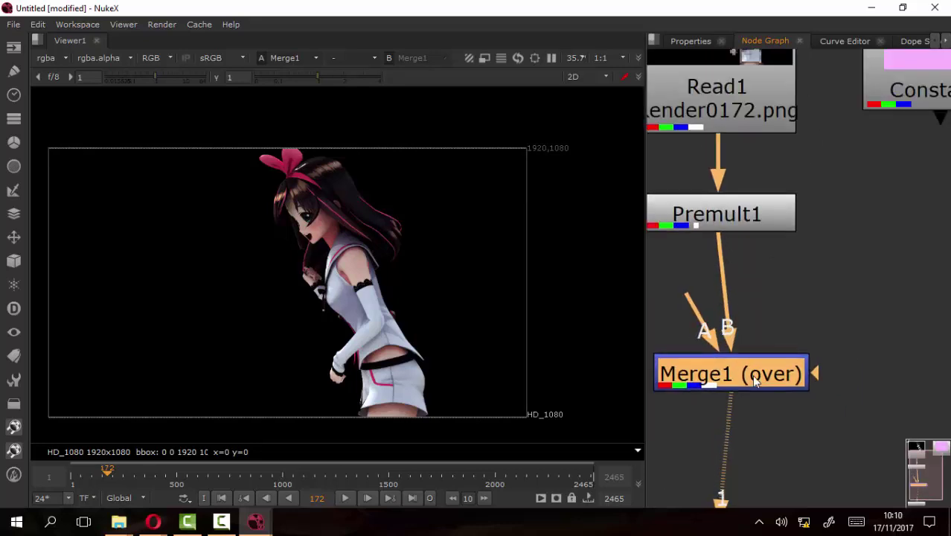
pyautogui.press('f')
# Connect Merge1's A input to Constant1 and tidy Merge1's position in the graph
pyautogui.moveTo(706, 304)
pyautogui.mouseDown()
pyautogui.moveTo(852, 169)
pyautogui.moveTo(905, 142)
pyautogui.mouseUp()
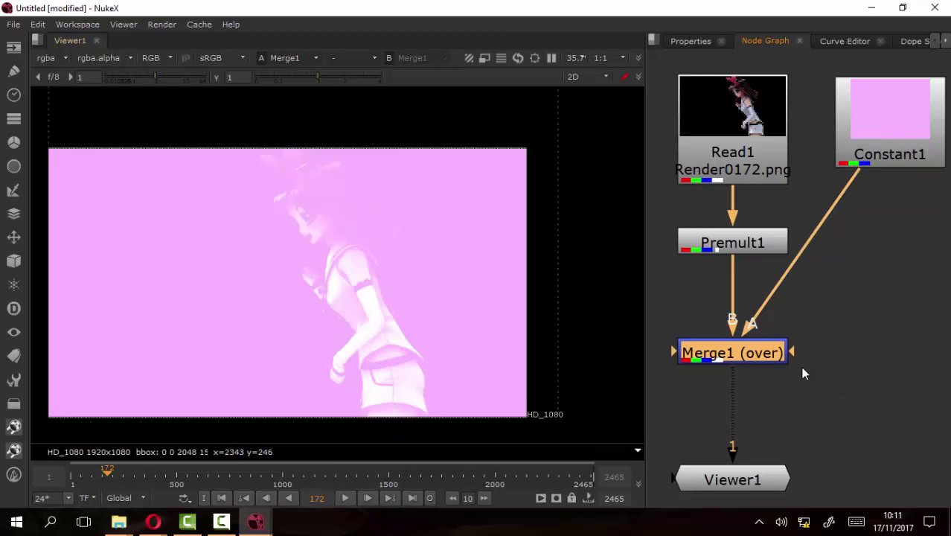
pyautogui.moveTo(803, 374); pyautogui.dragTo(803, 344)
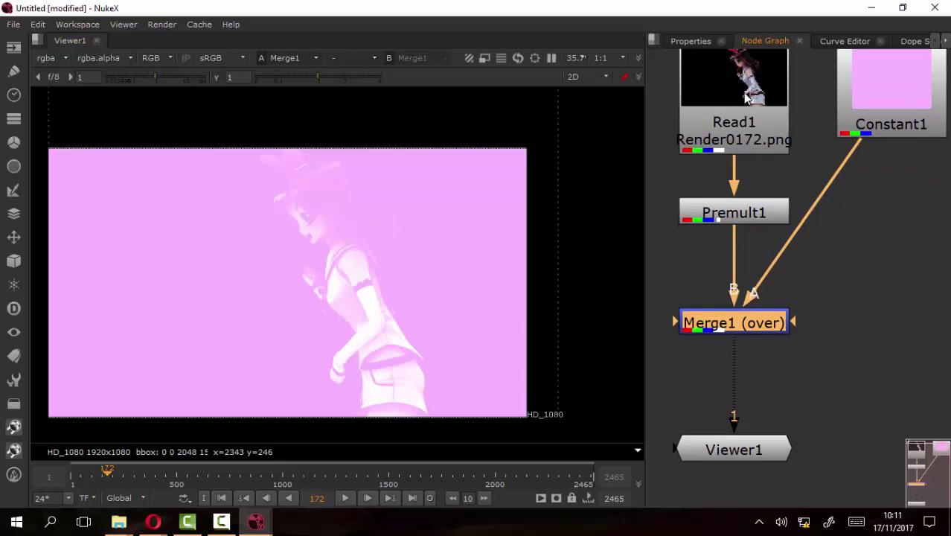
pyautogui.press('f')
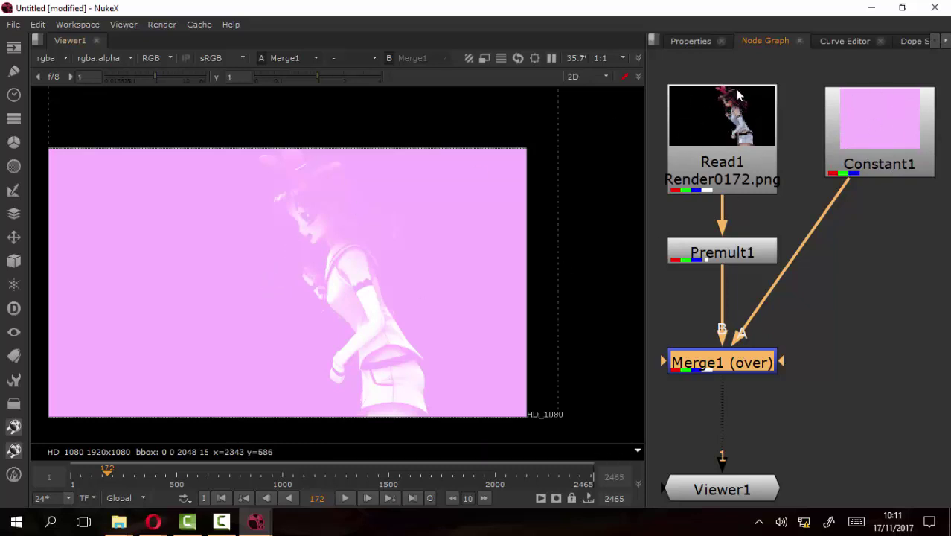
pyautogui.moveTo(742, 363); pyautogui.dragTo(745, 360)
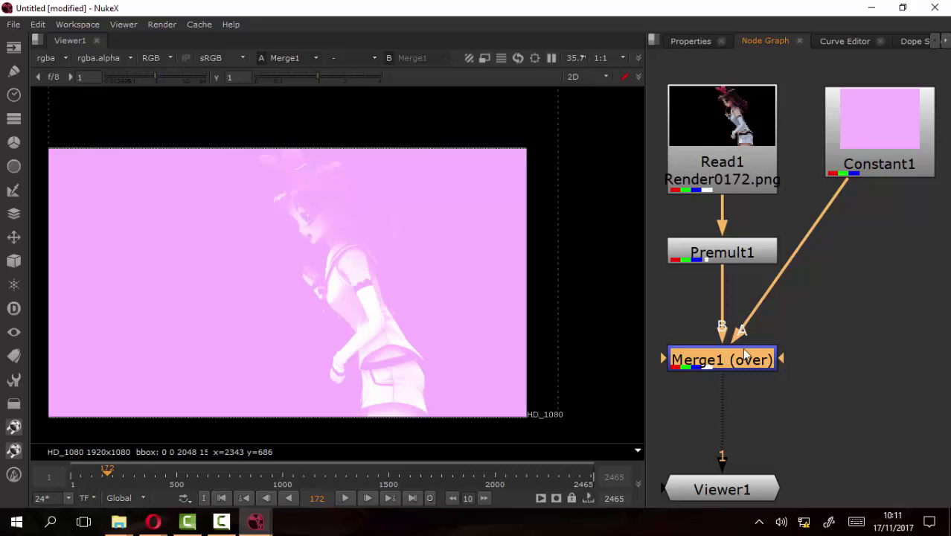
pyautogui.click(868, 360)
pyautogui.click(771, 358)
# Swap Merge1's A and B inputs with Shift+X so the character sits over pink
pyautogui.hotkey('shift', 'x')
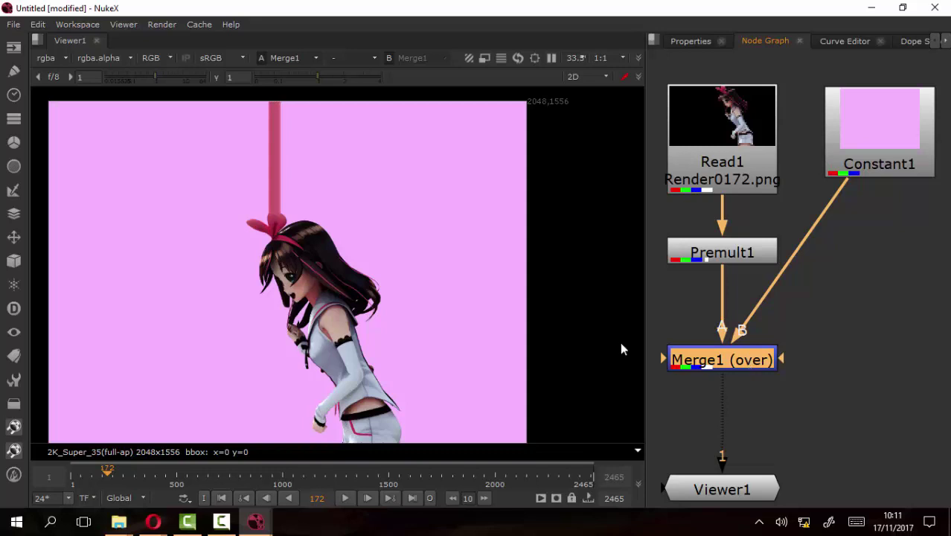
pyautogui.scroll(1, 364, 359)
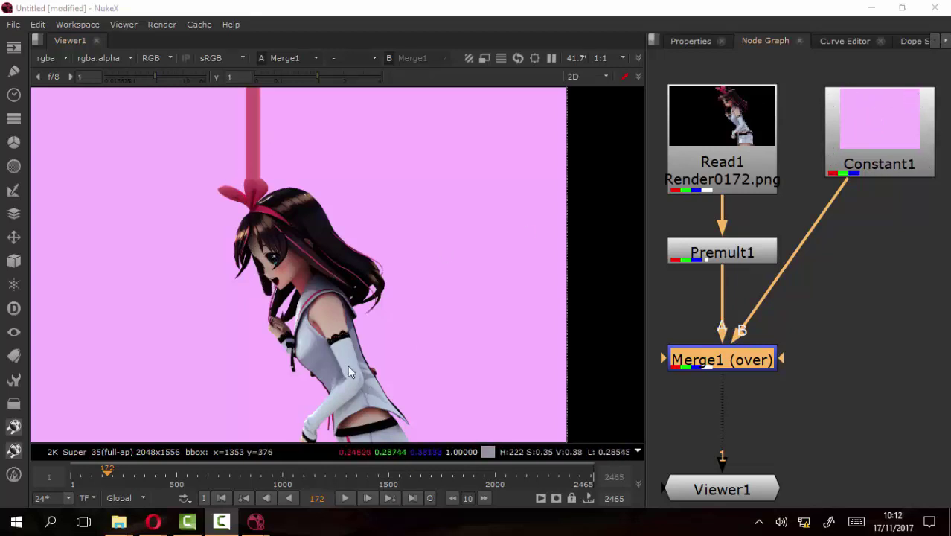
pyautogui.scroll(-2, 470, 286)
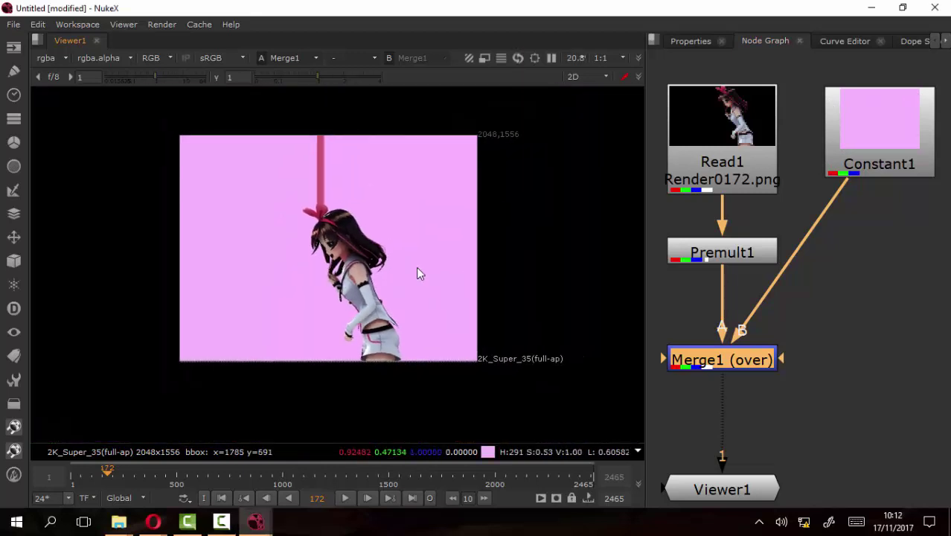
pyautogui.scroll(1, 390, 267)
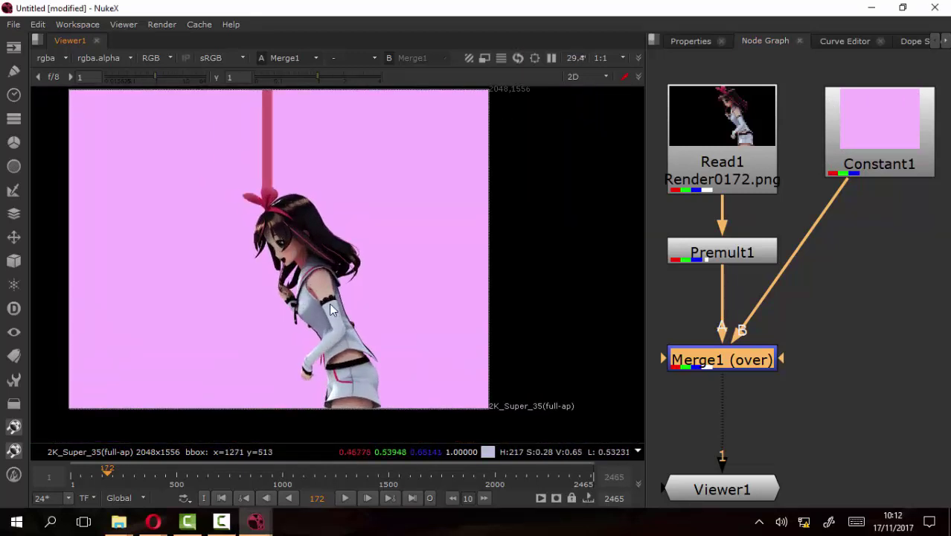
pyautogui.scroll(1, 301, 232)
pyautogui.scroll(1, 284, 240)
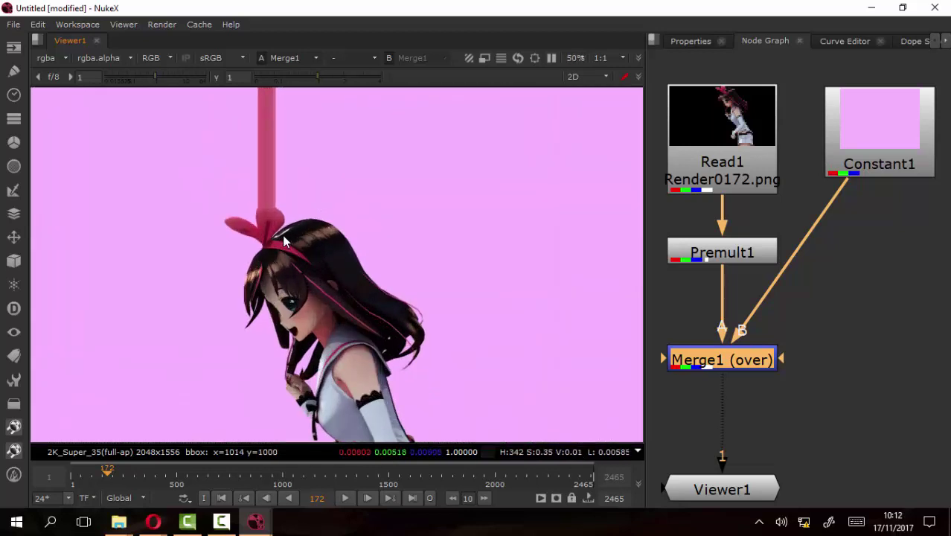
pyautogui.scroll(1, 287, 243)
pyautogui.scroll(1, 298, 250)
pyautogui.scroll(2, 298, 250)
pyautogui.scroll(1, 274, 227)
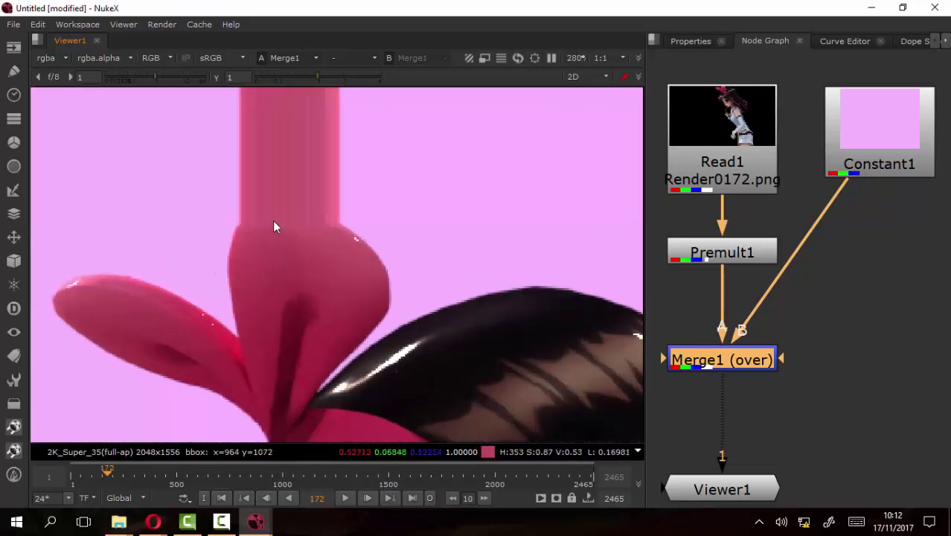
pyautogui.moveTo(291, 234); pyautogui.dragTo(311, 292)
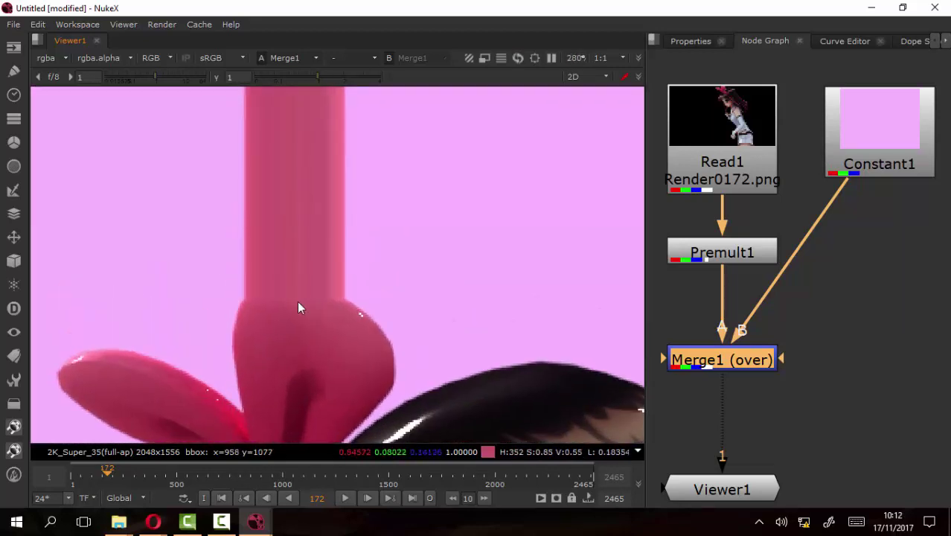
pyautogui.scroll(-1, 293, 276)
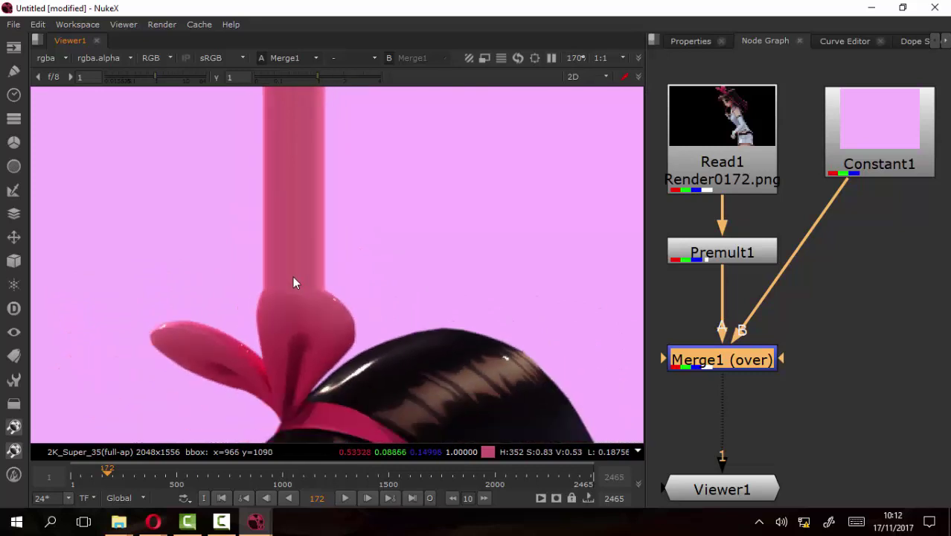
pyautogui.moveTo(339, 346); pyautogui.dragTo(373, 241)
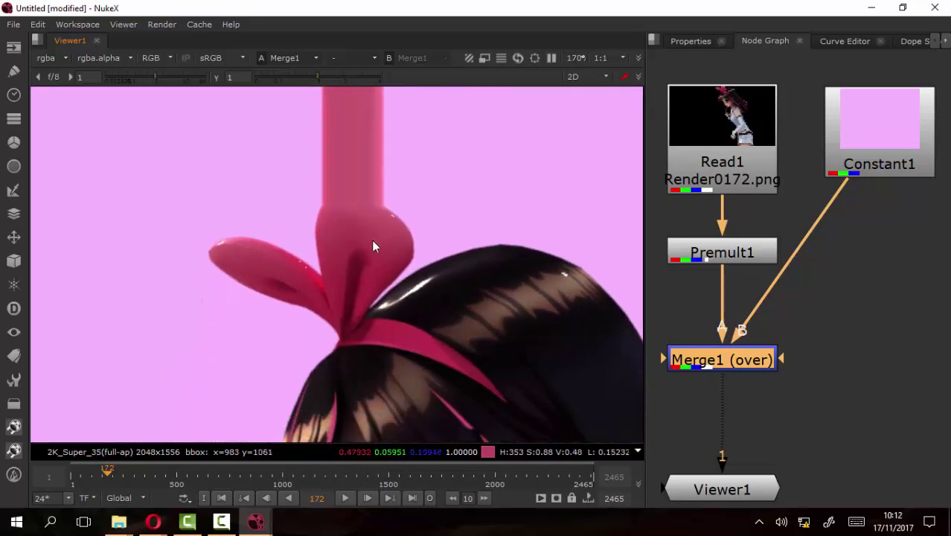
pyautogui.scroll(-2, 457, 347)
pyautogui.scroll(-2, 473, 371)
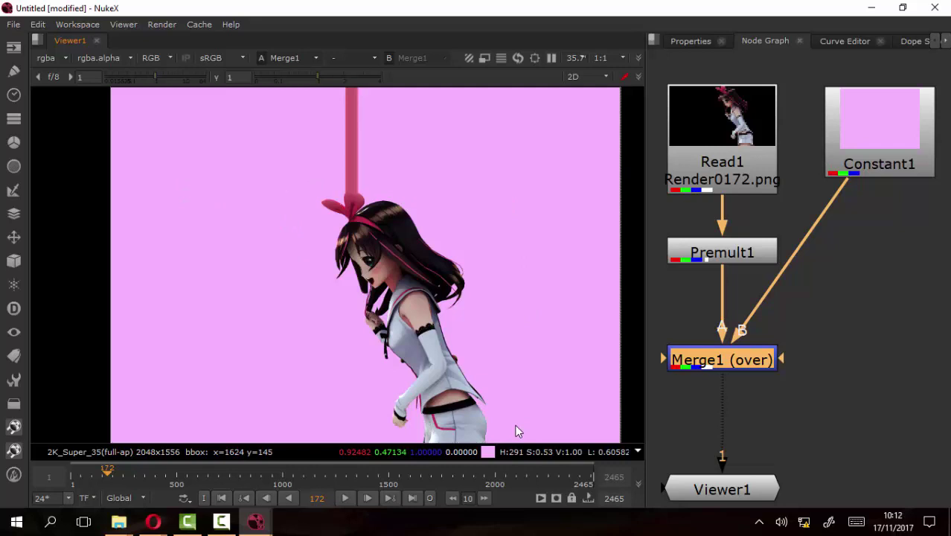
pyautogui.scroll(-3, 391, 325)
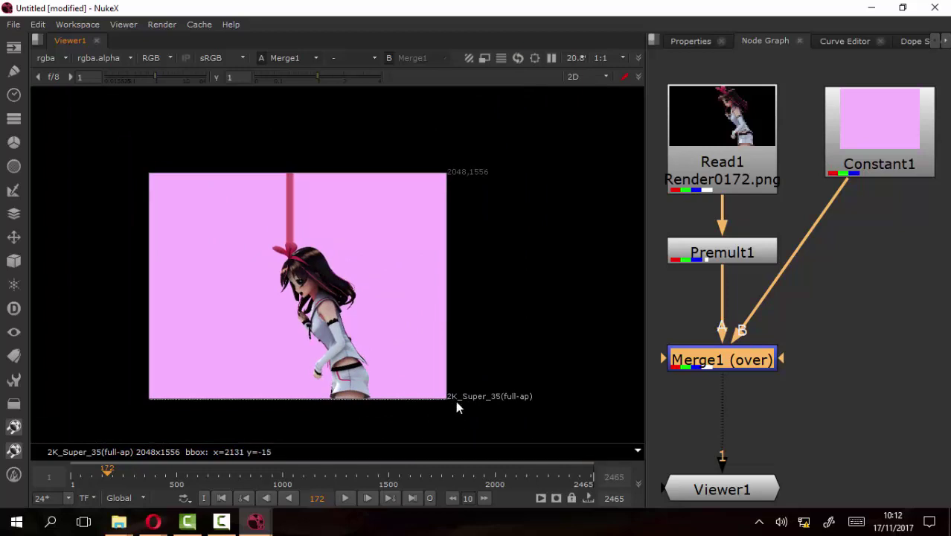
pyautogui.scroll(1, 453, 394)
pyautogui.scroll(1, 455, 372)
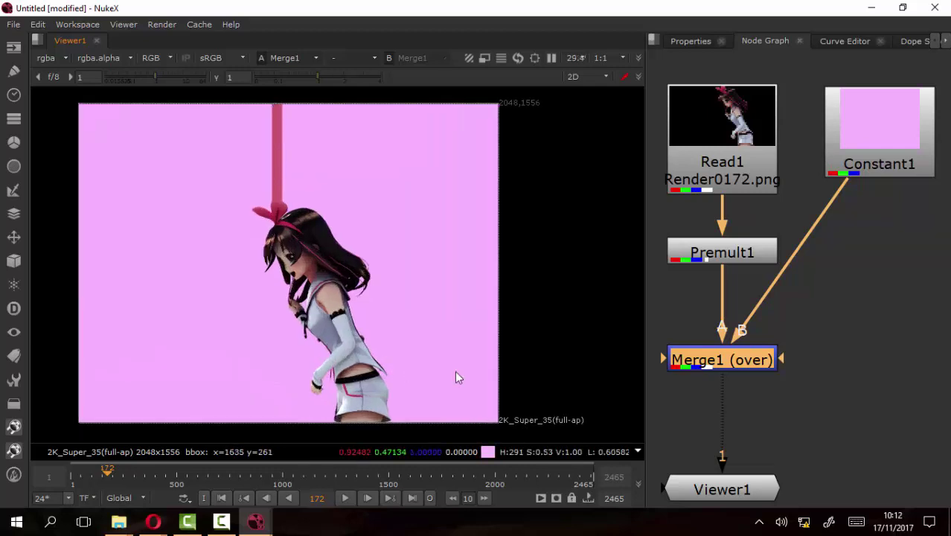
pyautogui.moveTo(408, 295); pyautogui.dragTo(381, 254)
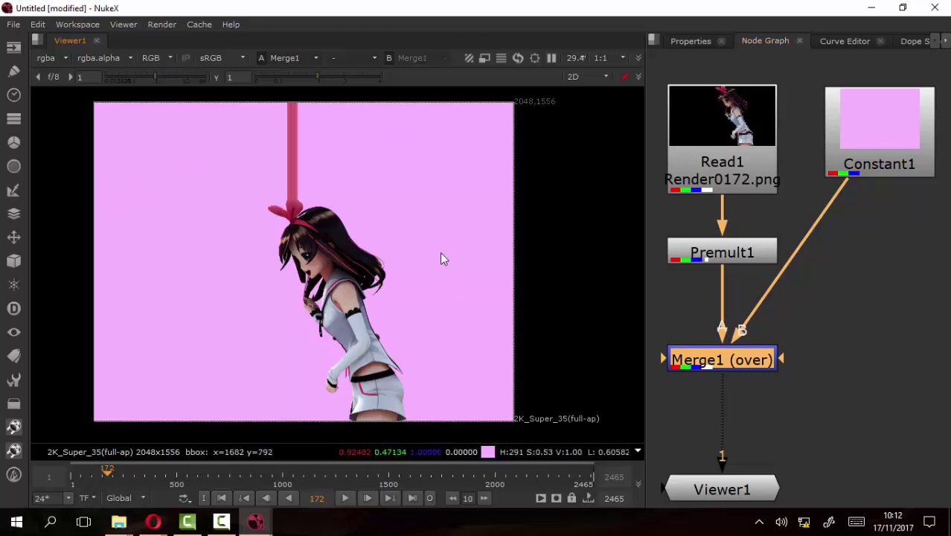
pyautogui.moveTo(287, 202); pyautogui.dragTo(282, 247)
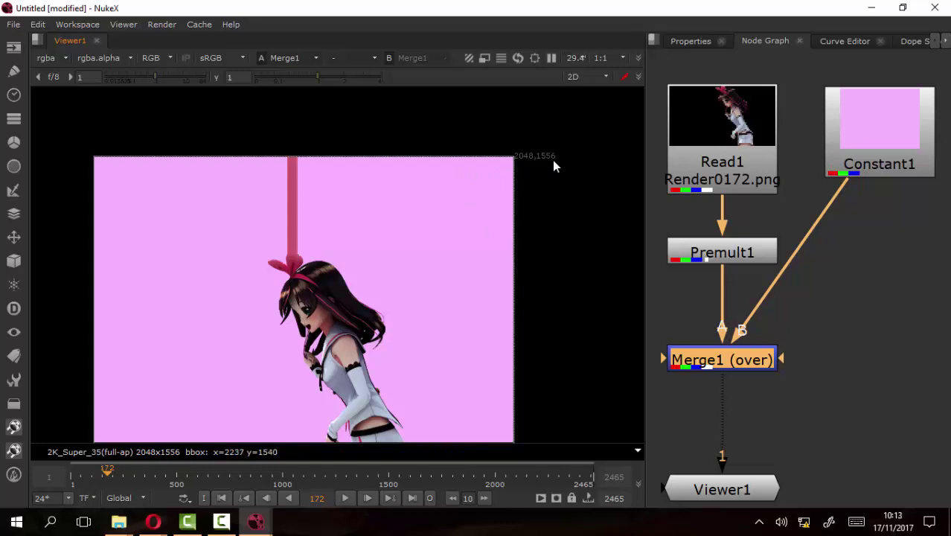
pyautogui.moveTo(553, 166); pyautogui.dragTo(511, 106)
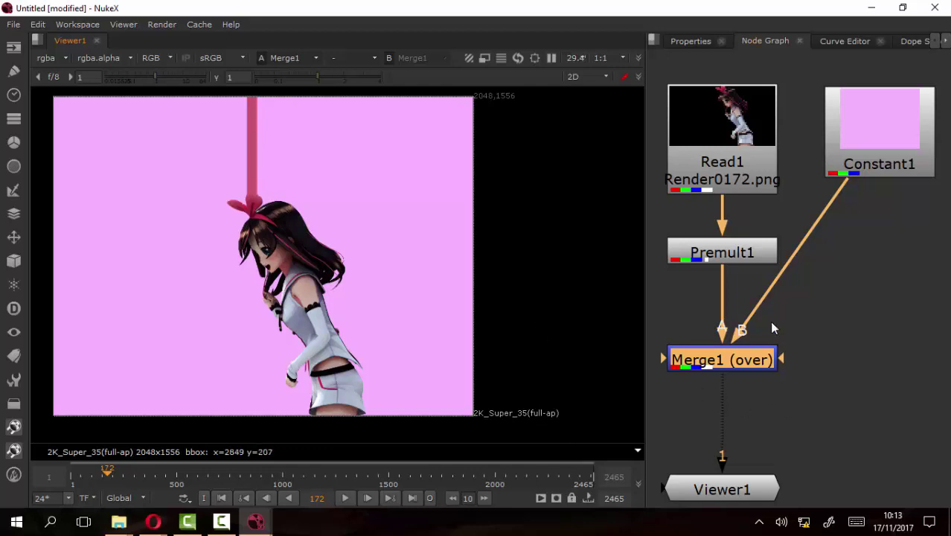
# Set the project format to HD_1080 in Project Settings
pyautogui.click(871, 384)
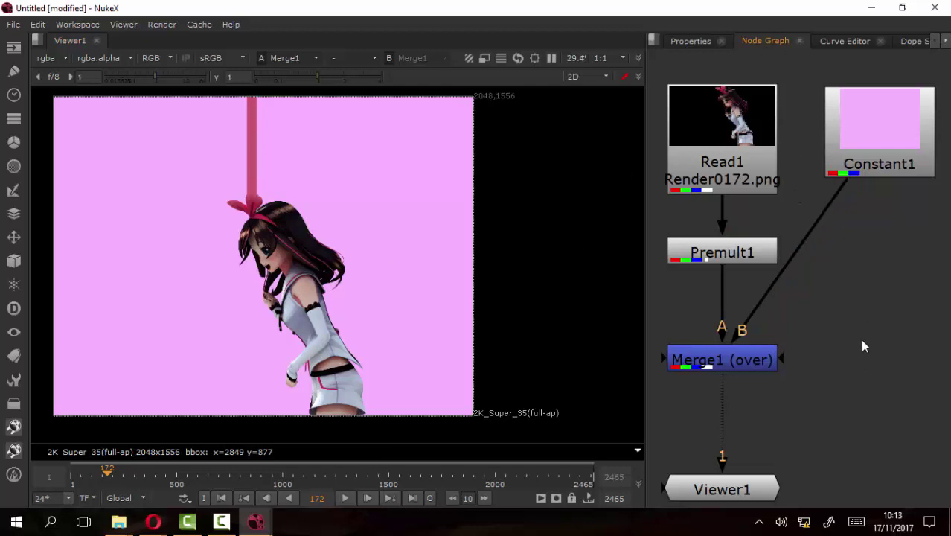
pyautogui.press('s')
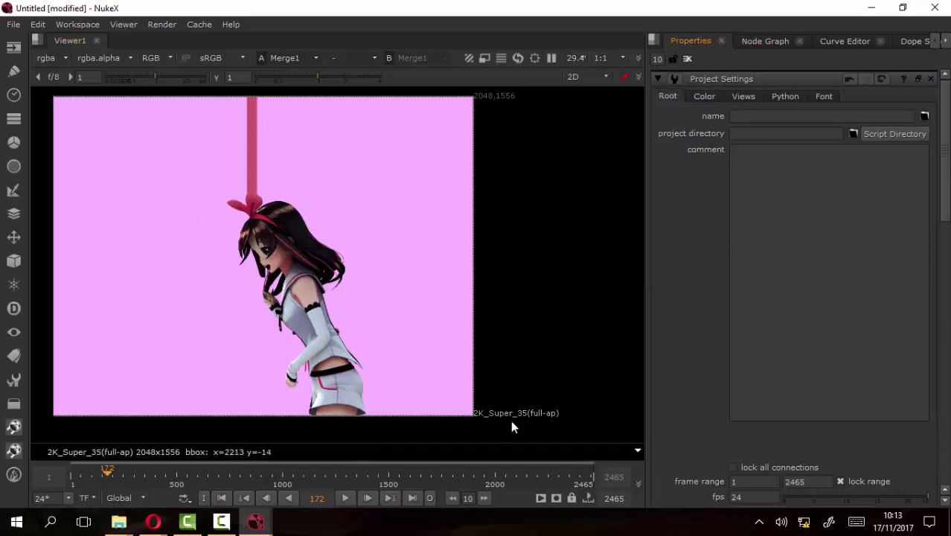
pyautogui.scroll(-3, 722, 267)
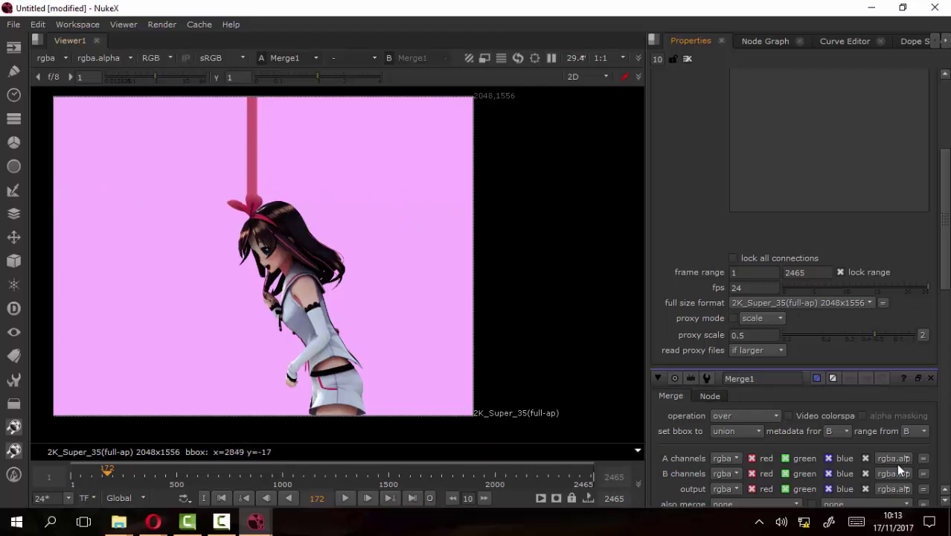
pyautogui.click(827, 305)
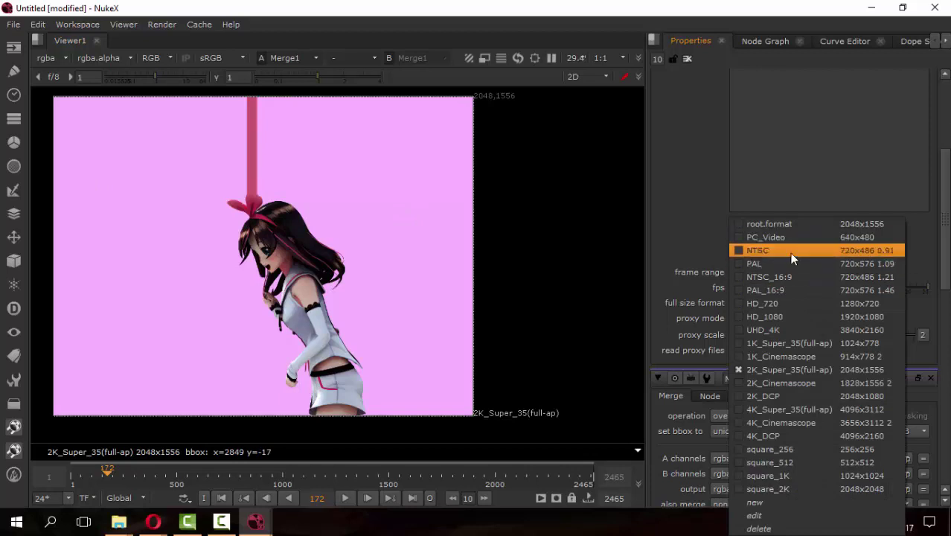
pyautogui.click(791, 318)
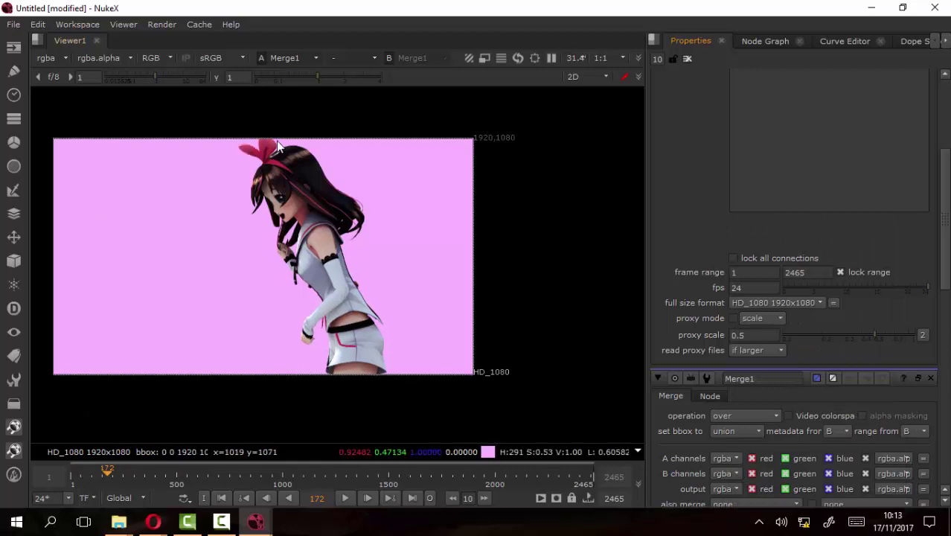
pyautogui.moveTo(259, 105); pyautogui.dragTo(297, 183)
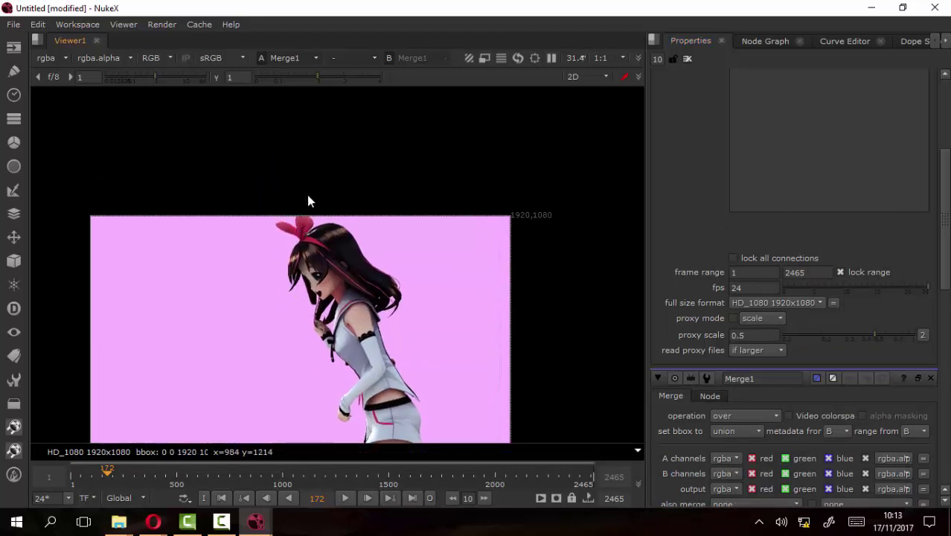
pyautogui.moveTo(380, 300); pyautogui.dragTo(412, 282)
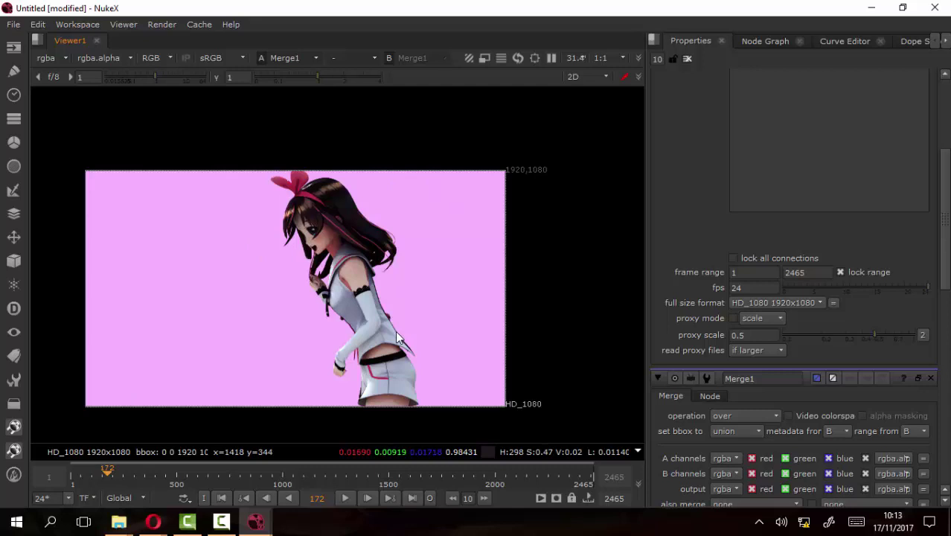
# Change the project frame rate from 24 to 30 fps
pyautogui.doubleClick(746, 288)
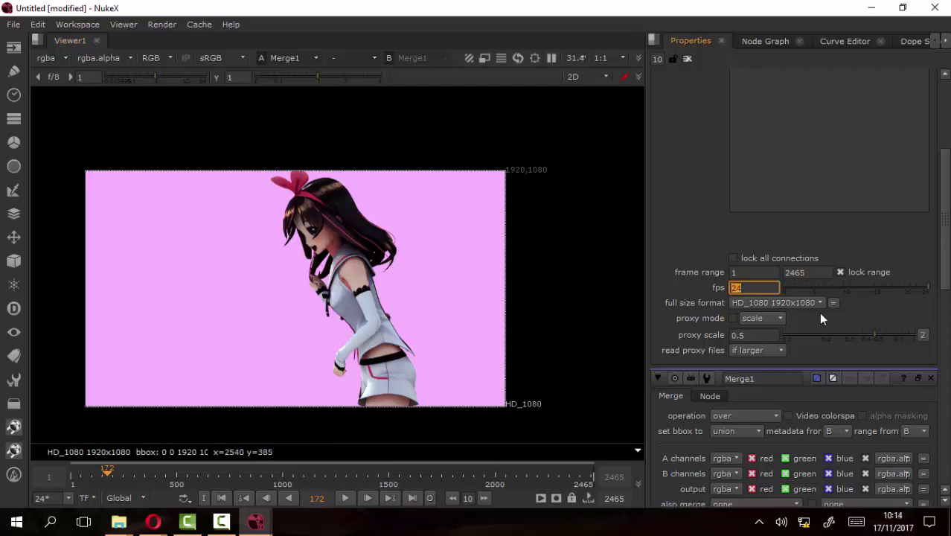
pyautogui.write('30')
pyautogui.press('Return')
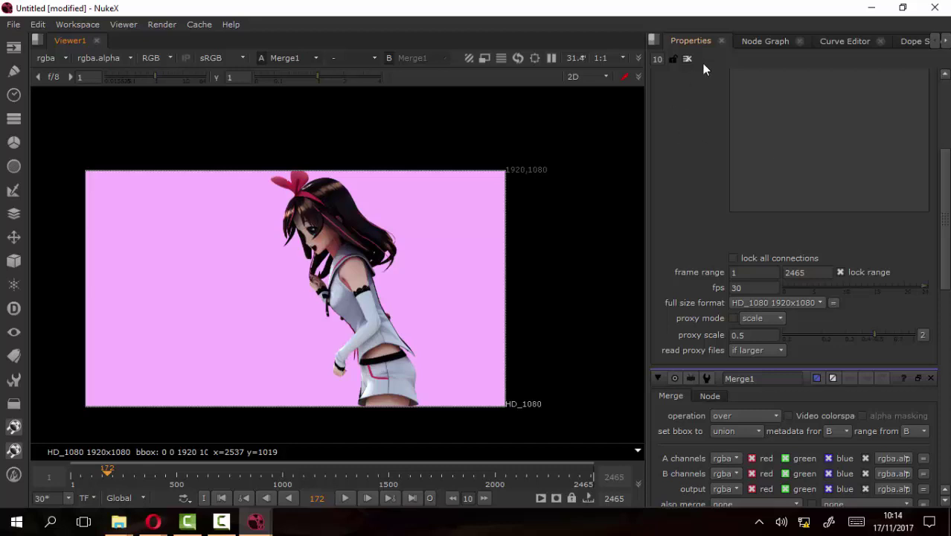
# Scrub the timeline to frame 664 and zoom the viewer in on the composite
pyautogui.click(760, 40)
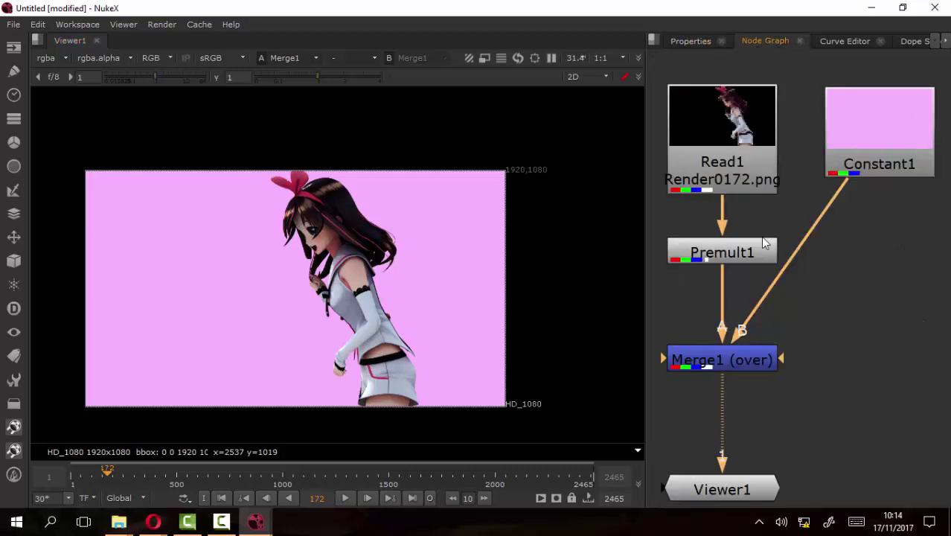
pyautogui.scroll(1, 408, 366)
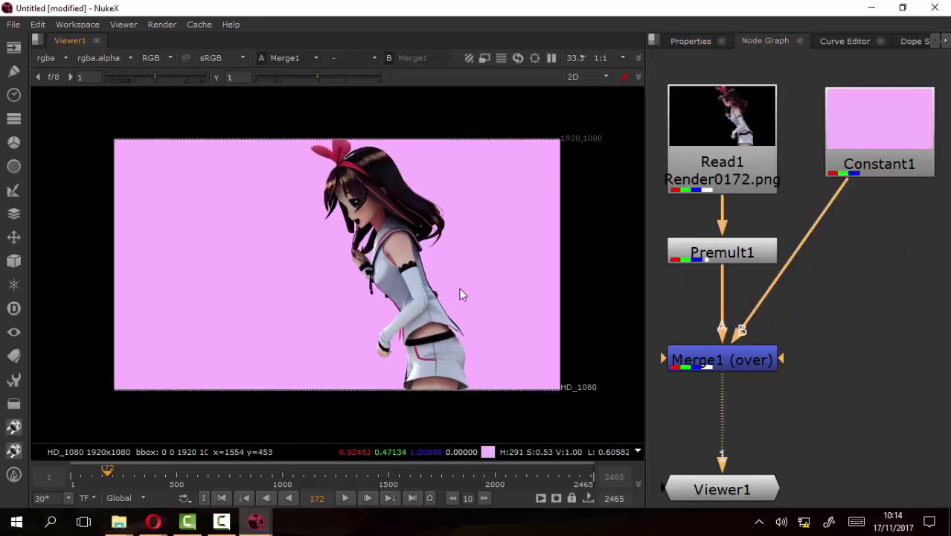
pyautogui.scroll(1, 439, 301)
pyautogui.moveTo(111, 470)
pyautogui.mouseDown()
pyautogui.moveTo(173, 469)
pyautogui.moveTo(172, 446)
pyautogui.moveTo(185, 472)
pyautogui.moveTo(212, 472)
pyautogui.mouseUp()
pyautogui.scroll(3, 321, 246)
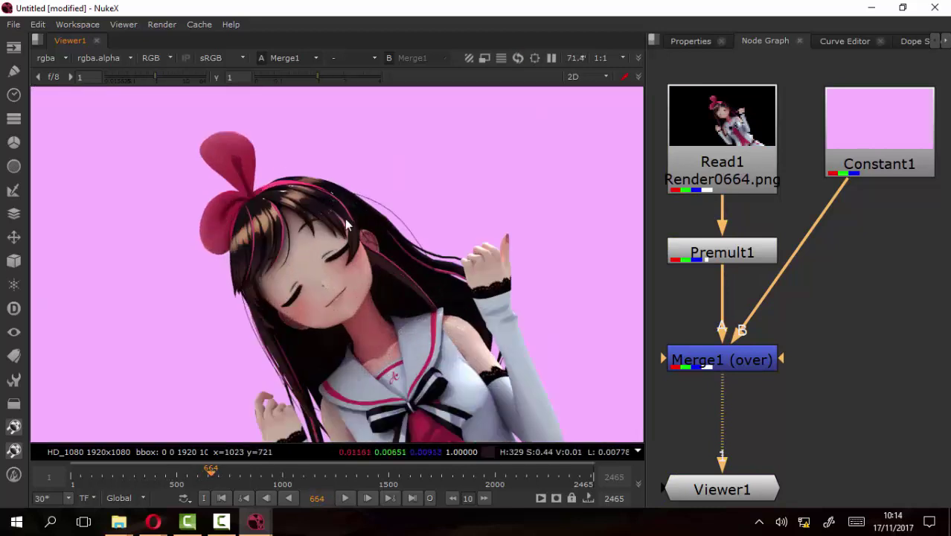
pyautogui.scroll(1, 345, 219)
# Open Constant1's colour picker and make a small hue and saturation adjustment
pyautogui.doubleClick(892, 112)
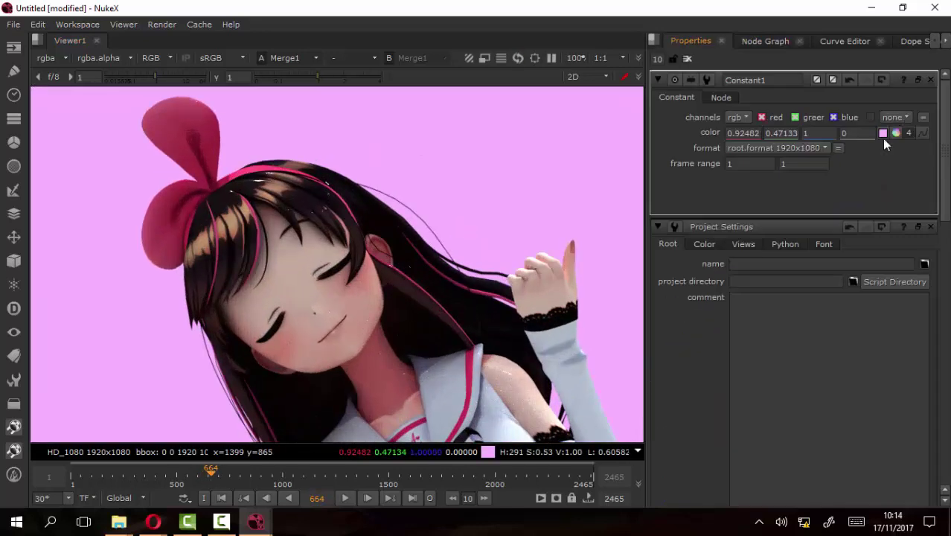
pyautogui.click(883, 133)
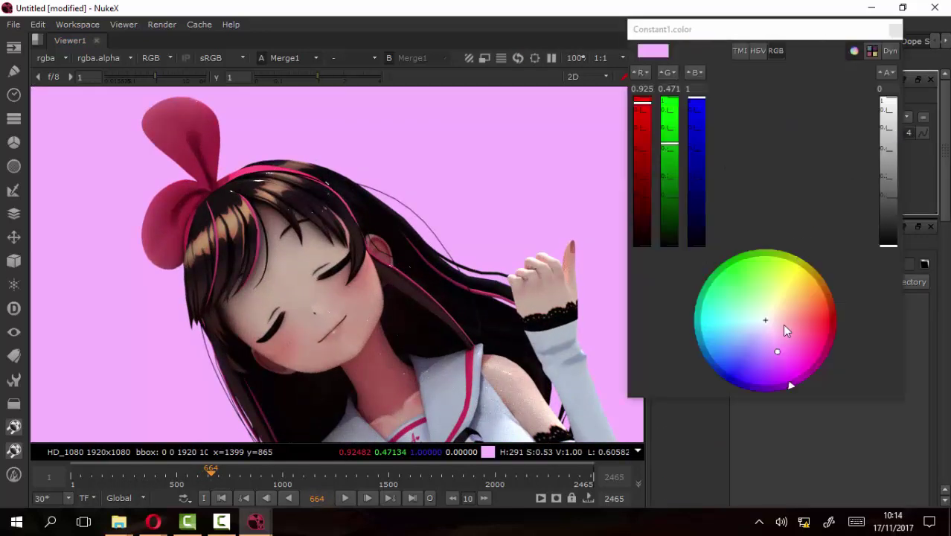
pyautogui.moveTo(776, 351)
pyautogui.mouseDown()
pyautogui.moveTo(792, 361)
pyautogui.moveTo(776, 341)
pyautogui.mouseUp()
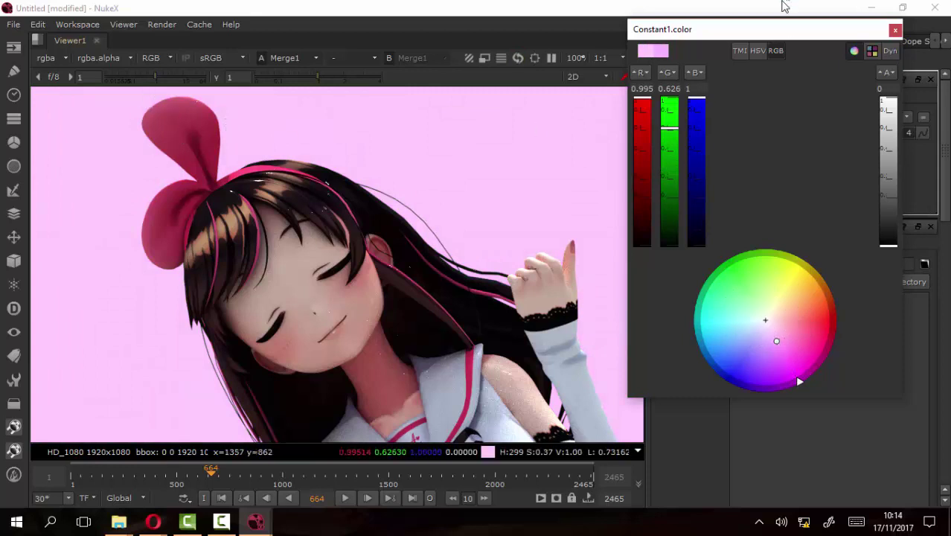
pyautogui.click(895, 31)
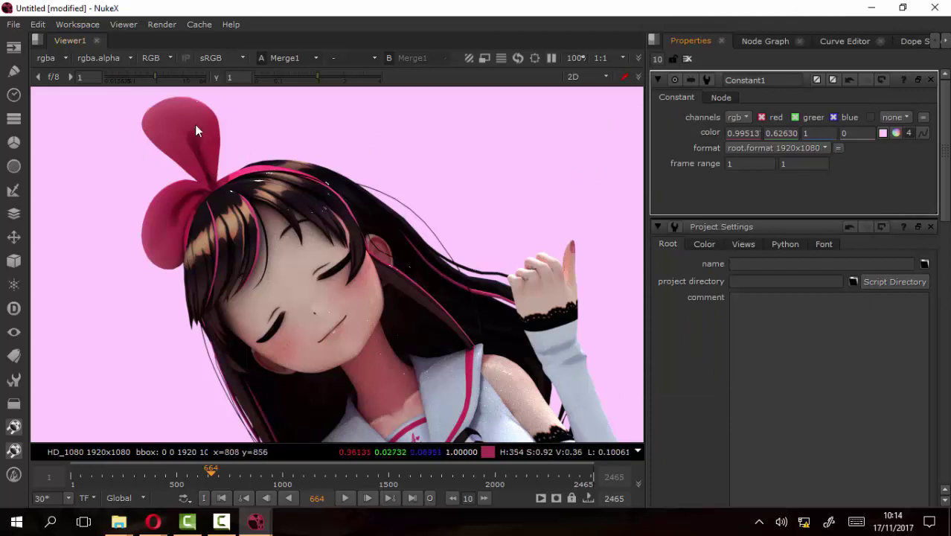
# Eyedrop the ribbon's red from the viewer as Constant1's background colour
pyautogui.click(882, 132)
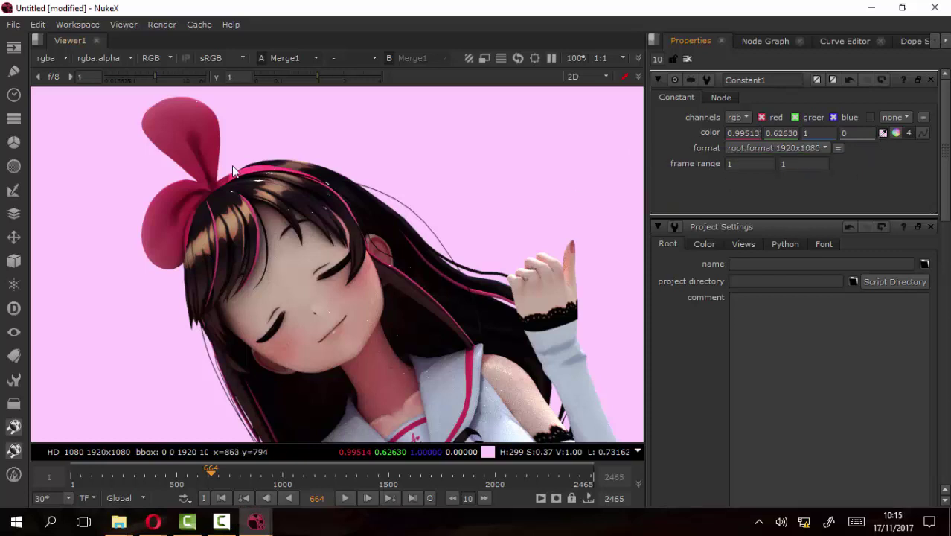
pyautogui.keyDown('ctrl'); pyautogui.click(182, 128); pyautogui.keyUp('ctrl')
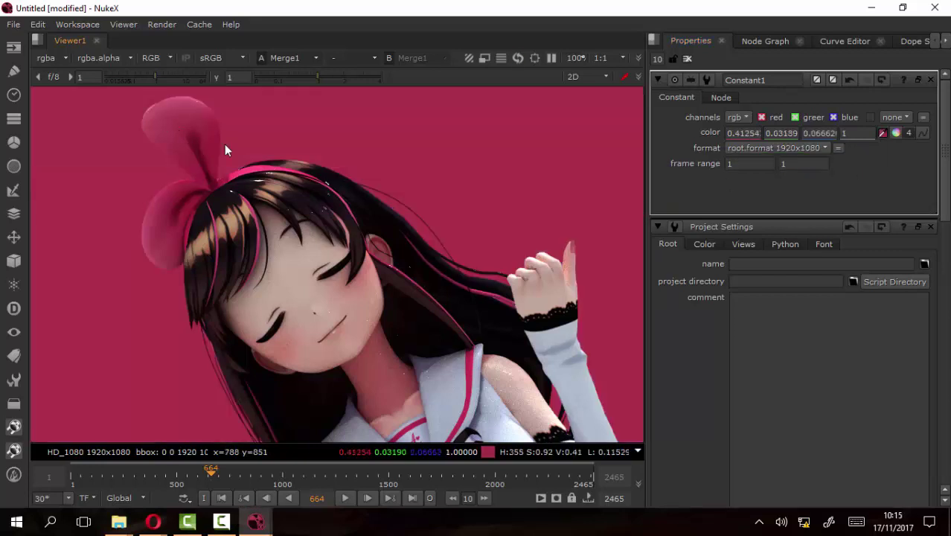
pyautogui.keyDown('ctrl'); pyautogui.click(151, 215); pyautogui.keyUp('ctrl')
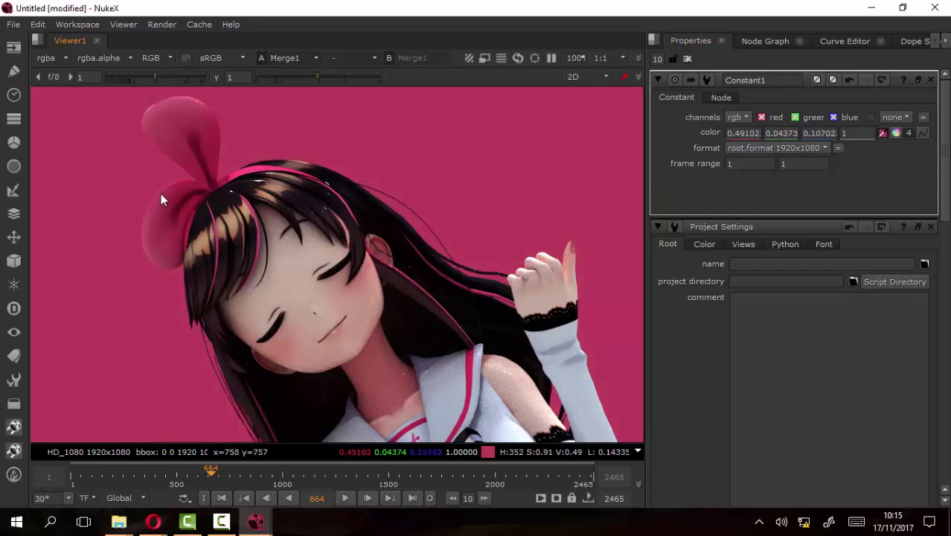
pyautogui.keyDown('ctrl'); pyautogui.click(147, 229); pyautogui.keyUp('ctrl')
pyautogui.keyDown('ctrl'); pyautogui.click(467, 397); pyautogui.keyUp('ctrl')
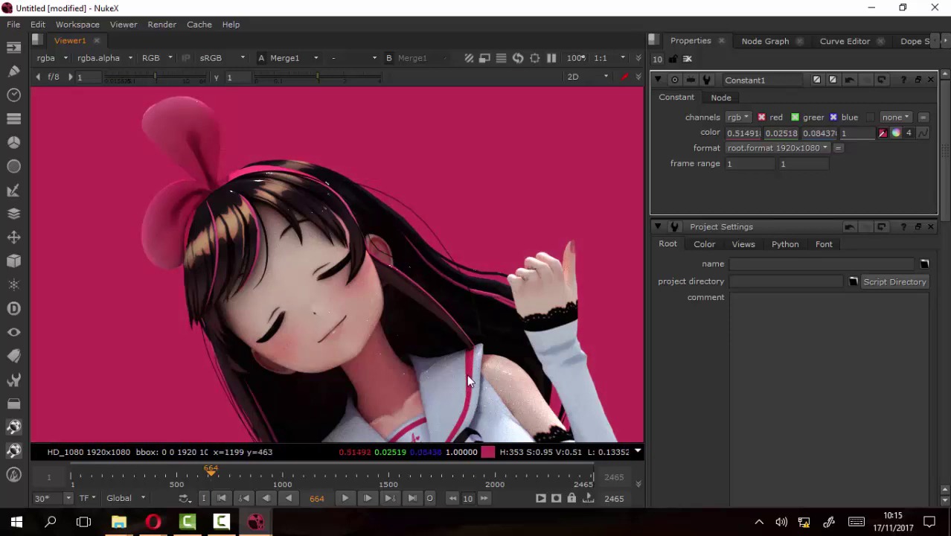
pyautogui.keyDown('ctrl'); pyautogui.click(469, 375); pyautogui.keyUp('ctrl')
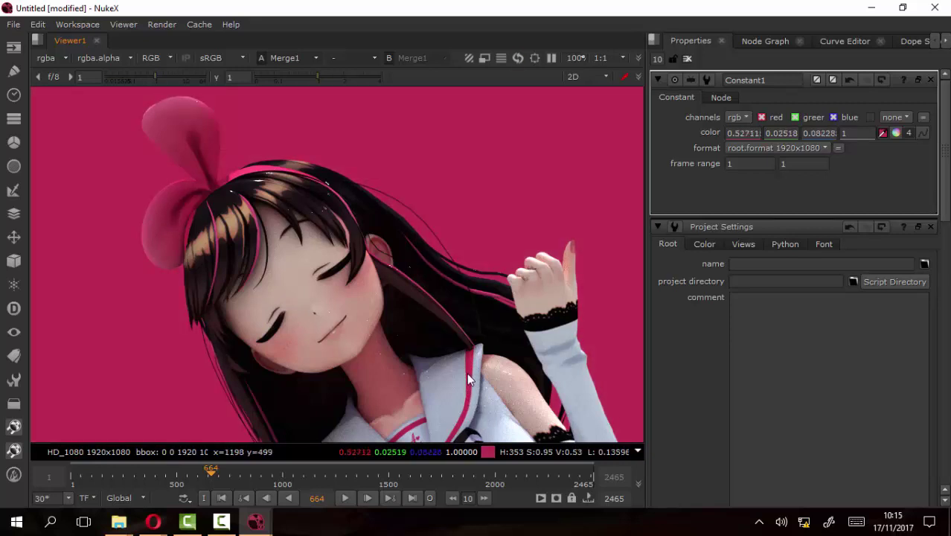
# Desaturate the red to a muted pink of about 0.527, 0.160, 0.202
pyautogui.click(895, 133)
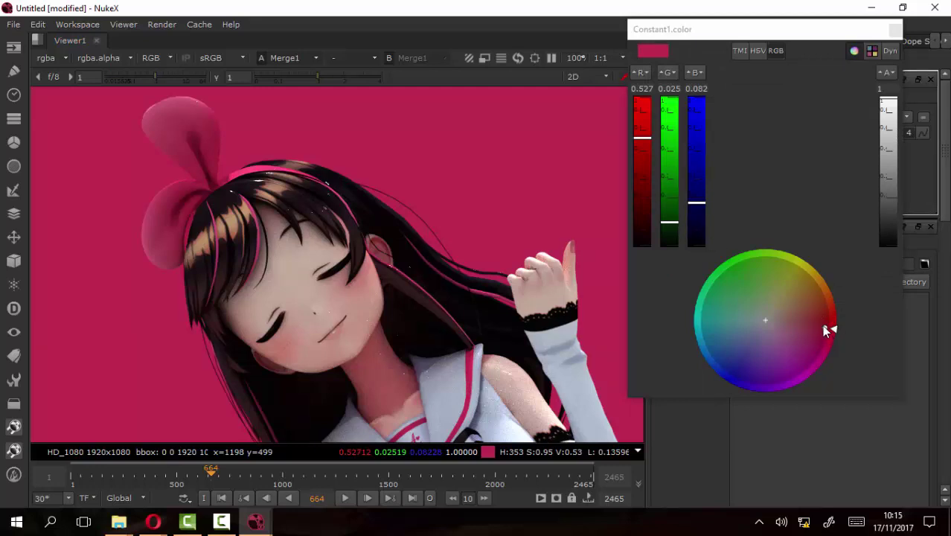
pyautogui.moveTo(825, 325); pyautogui.dragTo(808, 325)
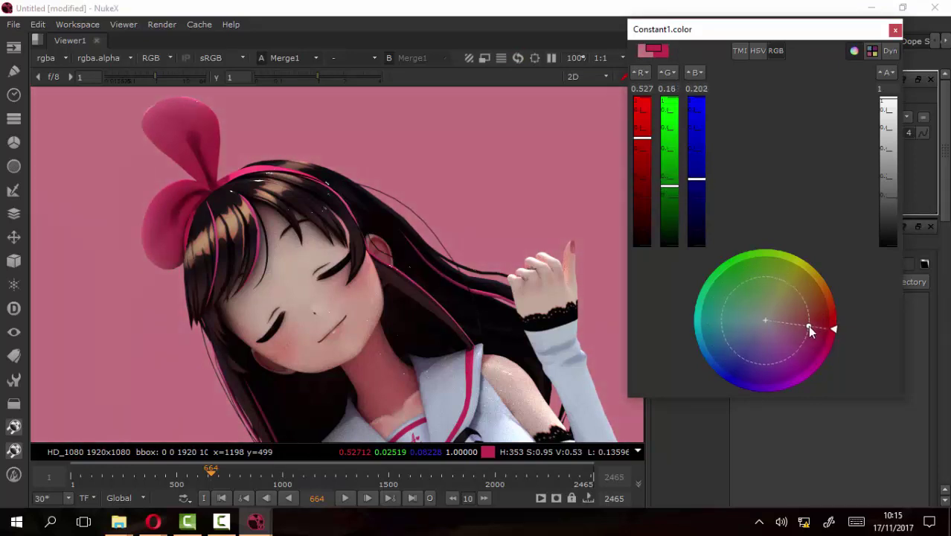
pyautogui.scroll(-3, 224, 291)
pyautogui.scroll(-1, 309, 276)
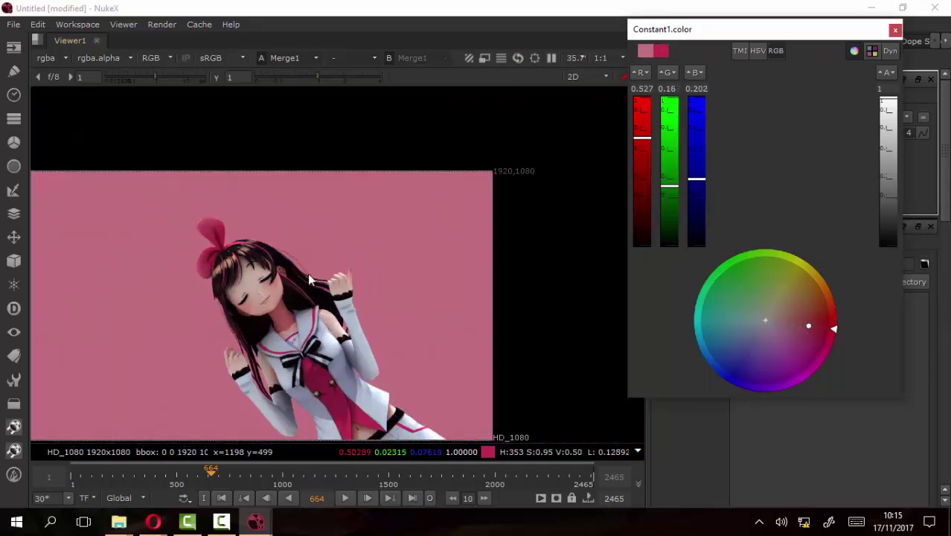
pyautogui.click(896, 30)
# Zoom the viewer out and play the composite from frame 664, stopping at 737
pyautogui.scroll(2, 228, 295)
pyautogui.scroll(3, 304, 303)
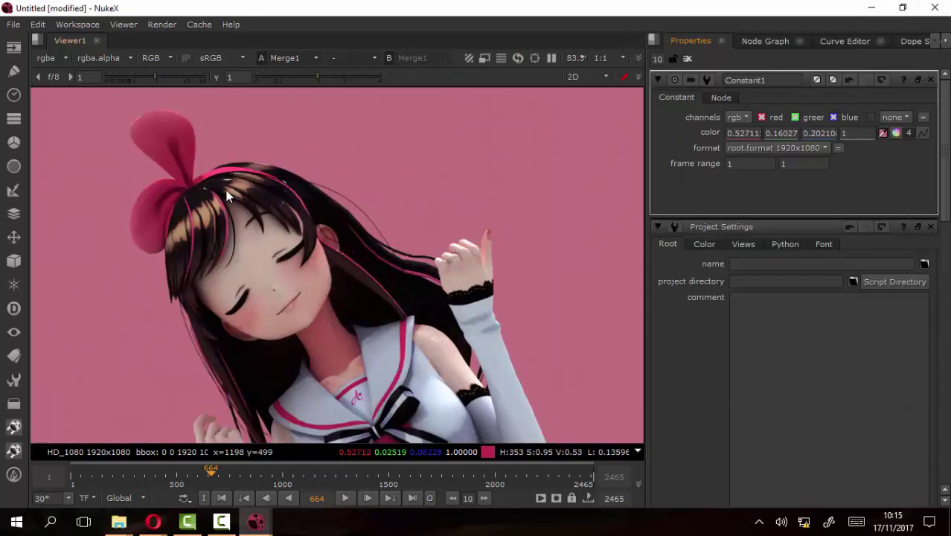
pyautogui.scroll(2, 226, 191)
pyautogui.scroll(-5, 235, 239)
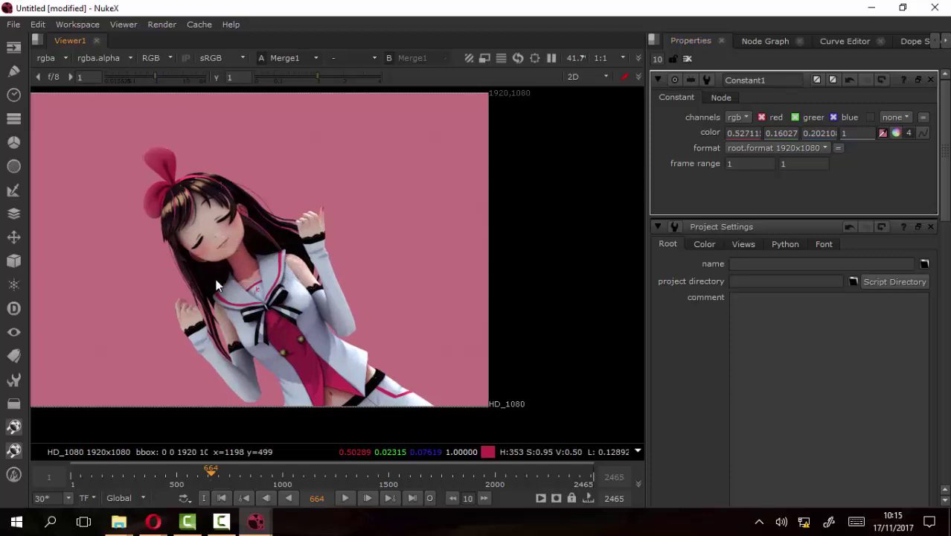
pyautogui.scroll(1, 313, 289)
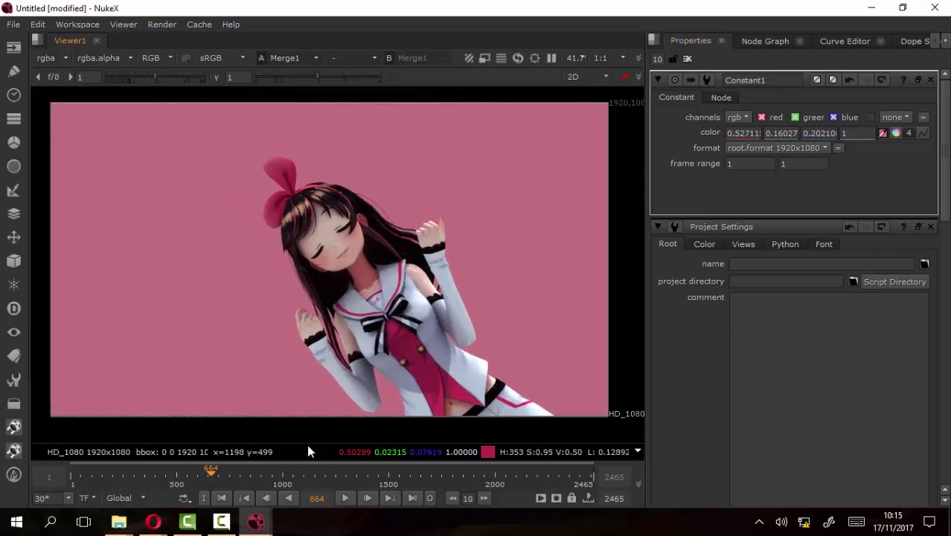
pyautogui.click(347, 499)
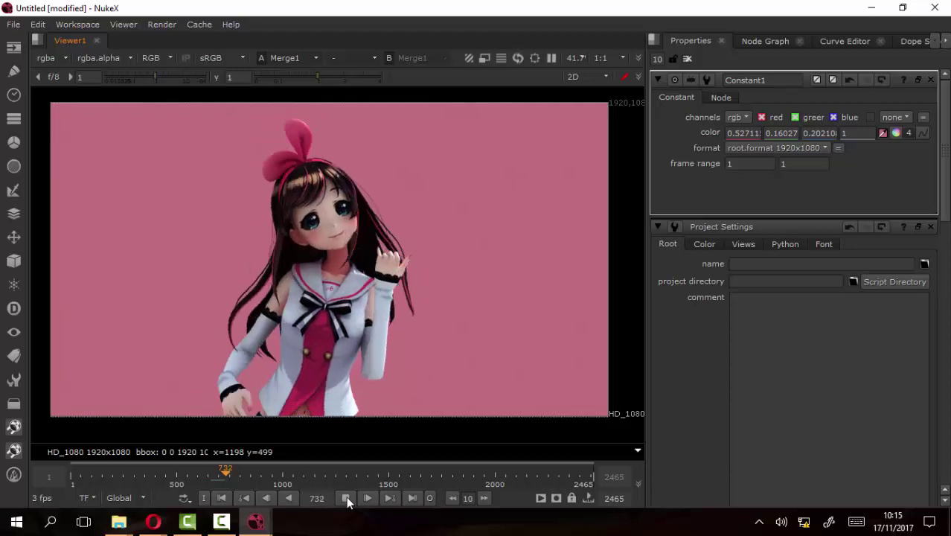
pyautogui.click(346, 497)
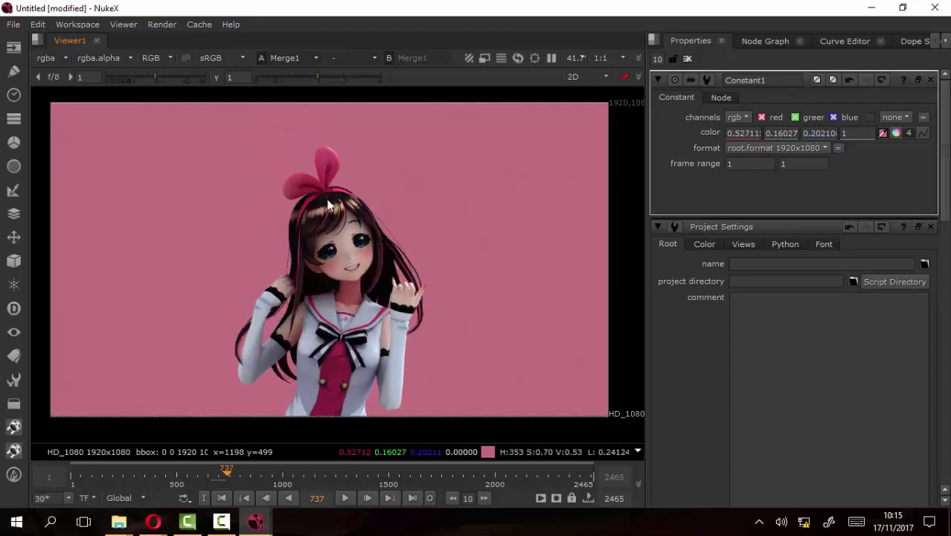
# Zoom in to inspect the hair, bow and sleeve edges over the dusty pink
pyautogui.scroll(10, 374, 193)
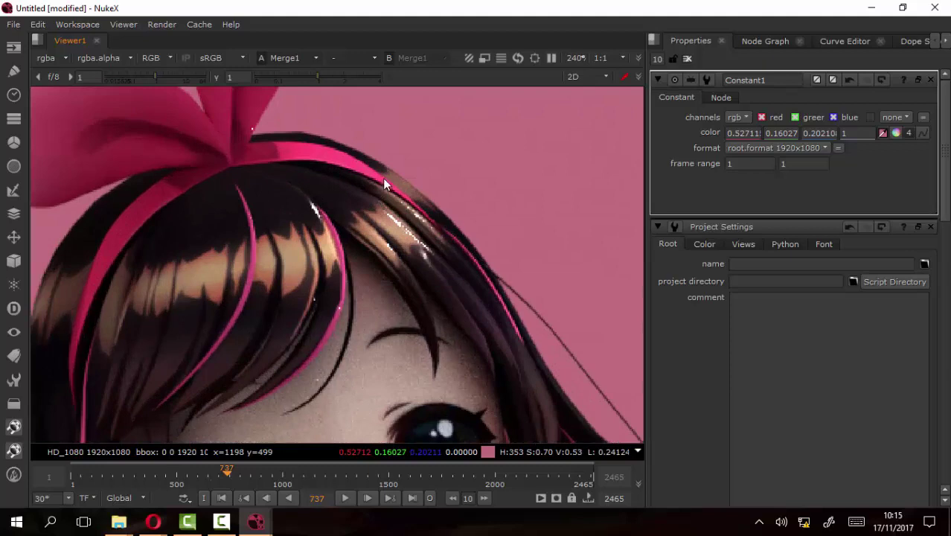
pyautogui.scroll(-3, 383, 177)
pyautogui.scroll(-2, 313, 138)
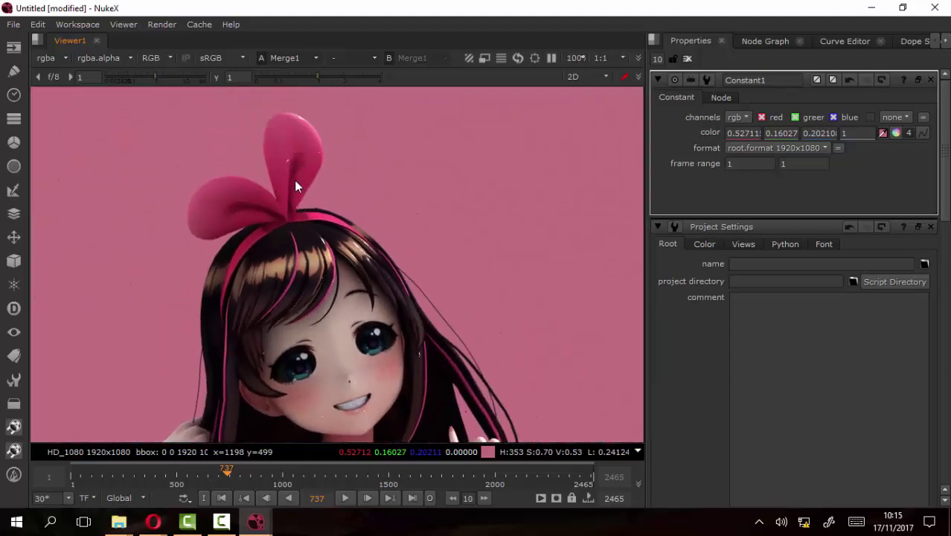
pyautogui.scroll(4, 328, 198)
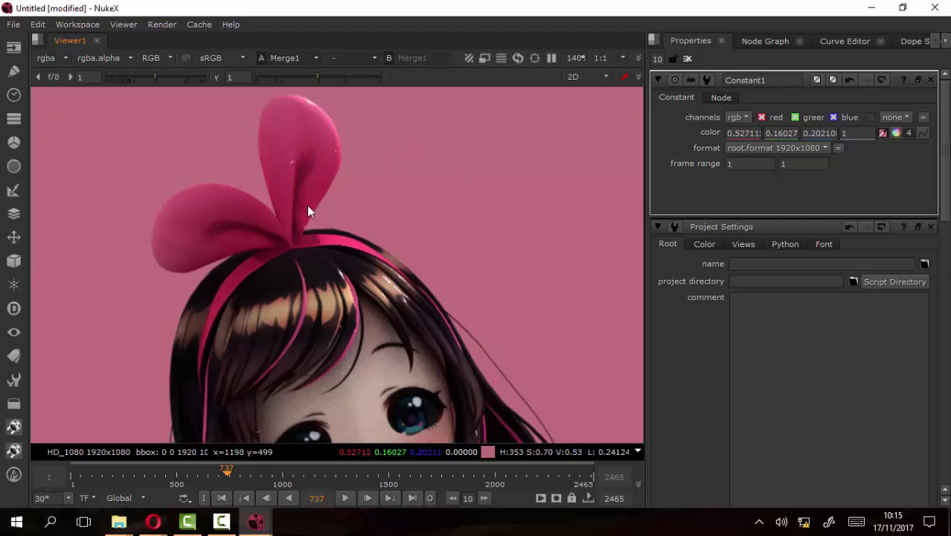
pyautogui.scroll(-2, 399, 287)
pyautogui.scroll(3, 371, 220)
pyautogui.scroll(-1, 390, 204)
pyautogui.scroll(1, 389, 178)
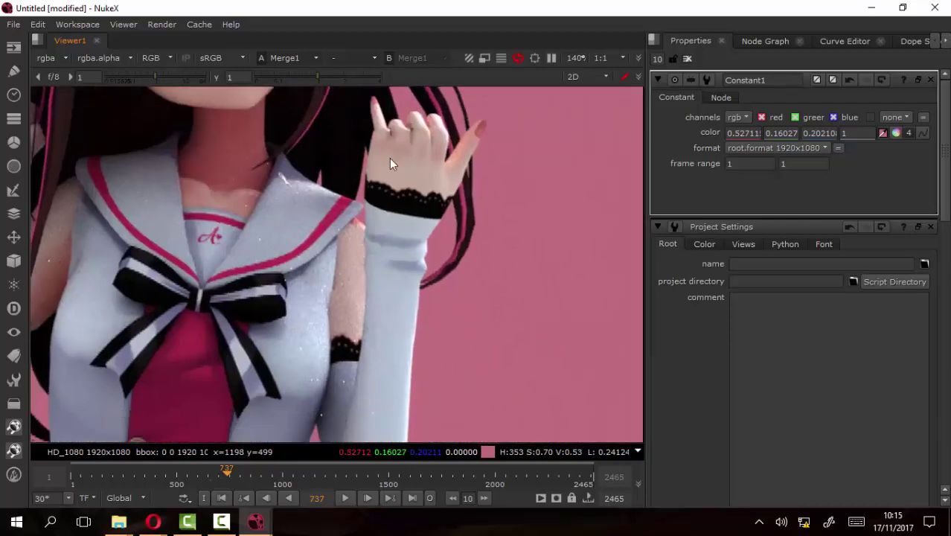
pyautogui.scroll(-1, 371, 234)
pyautogui.scroll(2, 411, 248)
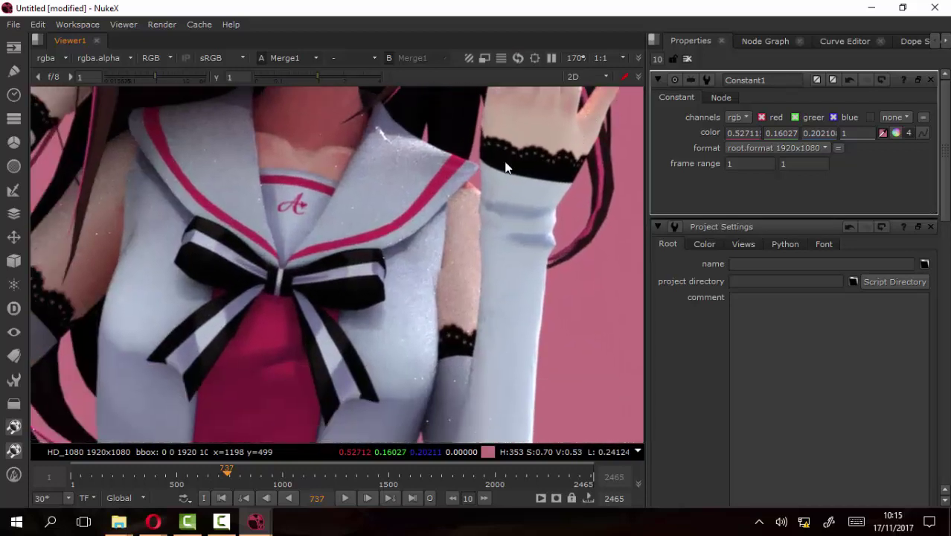
pyautogui.scroll(-1, 380, 237)
pyautogui.scroll(1, 117, 206)
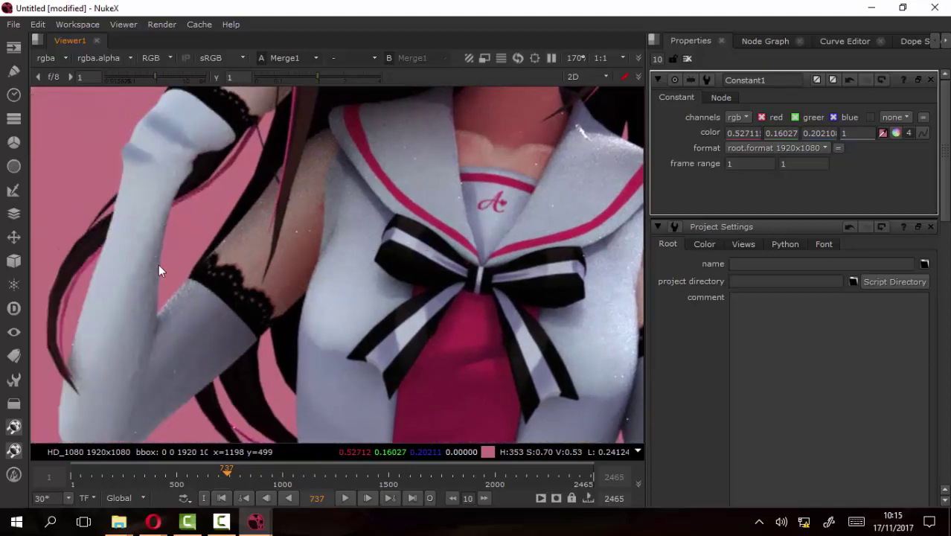
pyautogui.scroll(2, 157, 281)
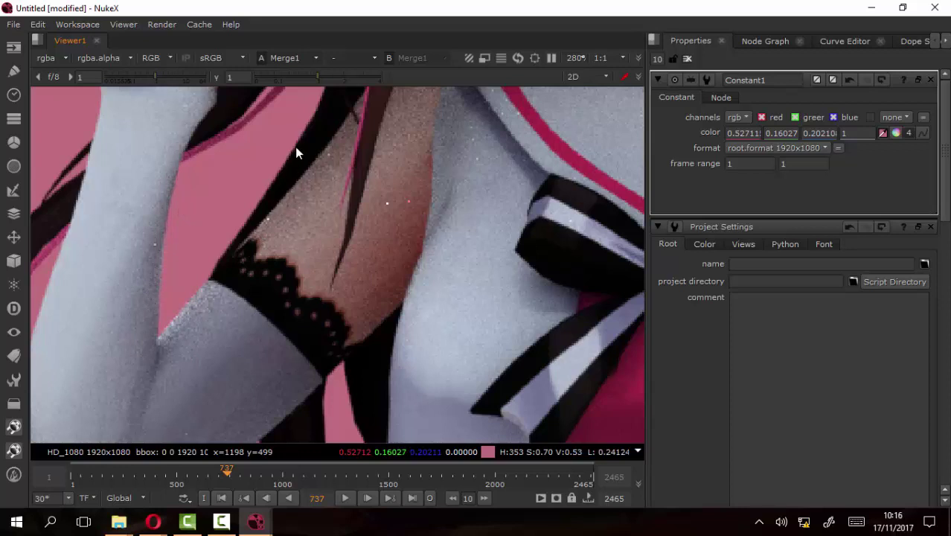
# Zoom in on the composite in the Viewer, then show the Read1–Premult1–Constant1–Merge1 node graph
pyautogui.scroll(-3, 239, 288)
pyautogui.scroll(2, 174, 162)
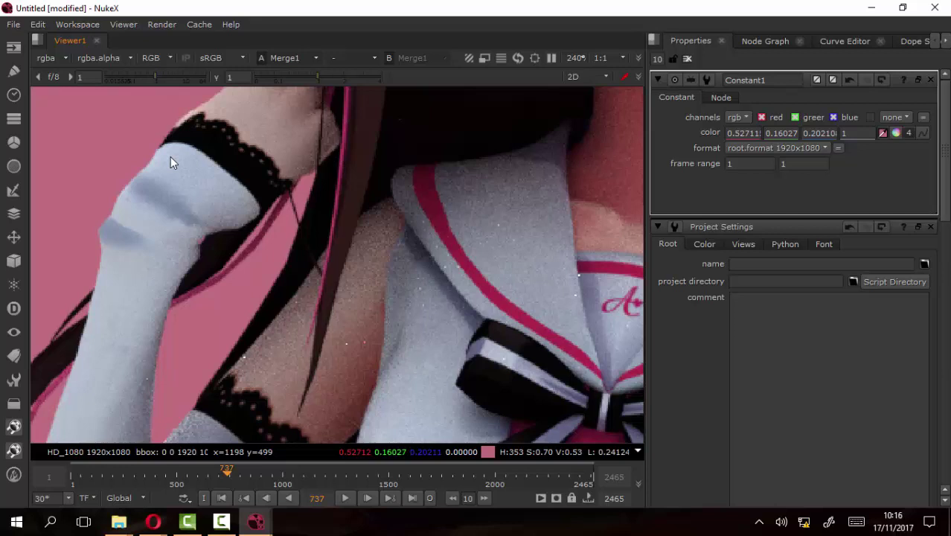
pyautogui.scroll(-2, 195, 257)
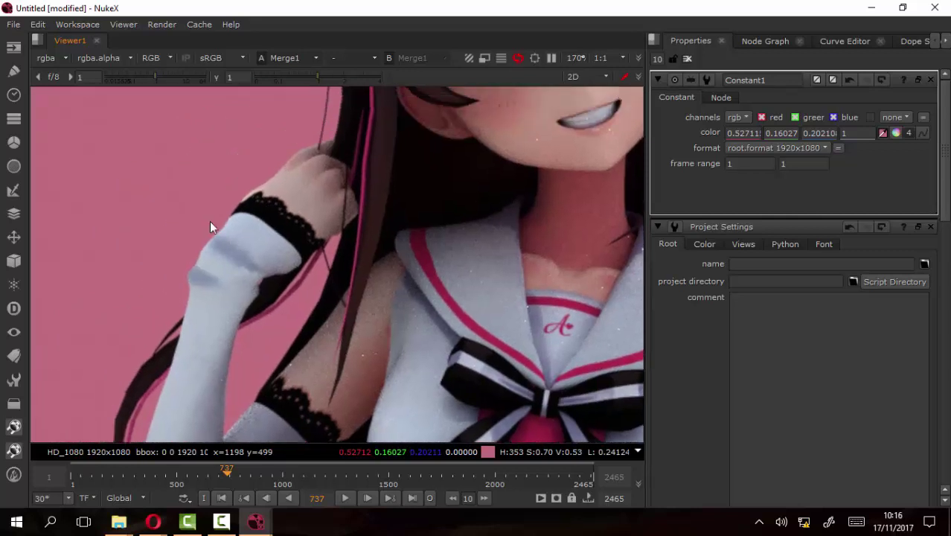
pyautogui.scroll(3, 239, 216)
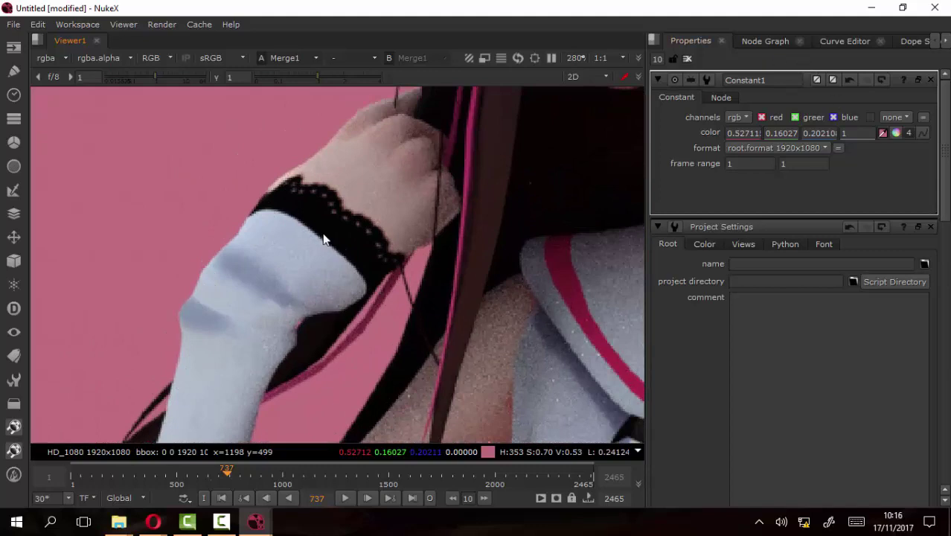
pyautogui.click(767, 42)
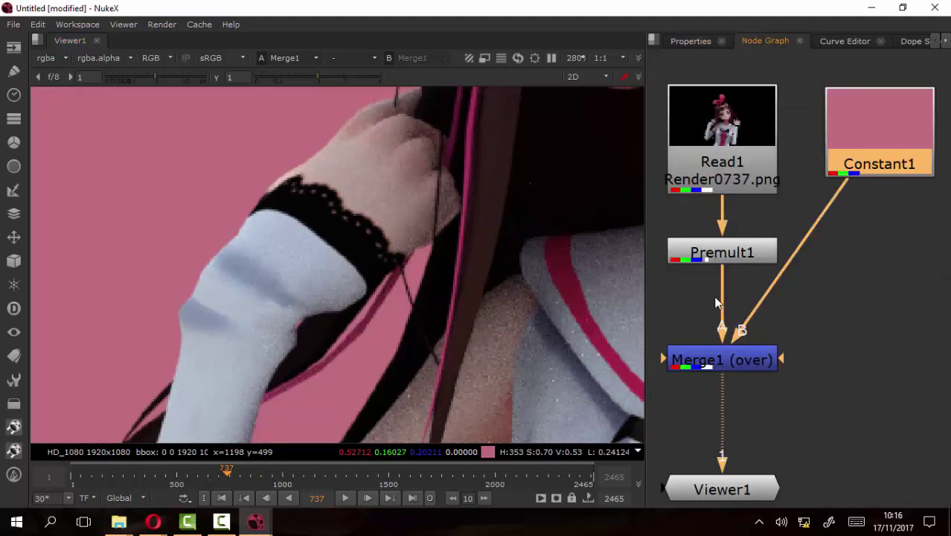
# Add a Dot on the Constant1 pipe, placed below Constant1 and level with Merge1
pyautogui.scroll(-2, 202, 261)
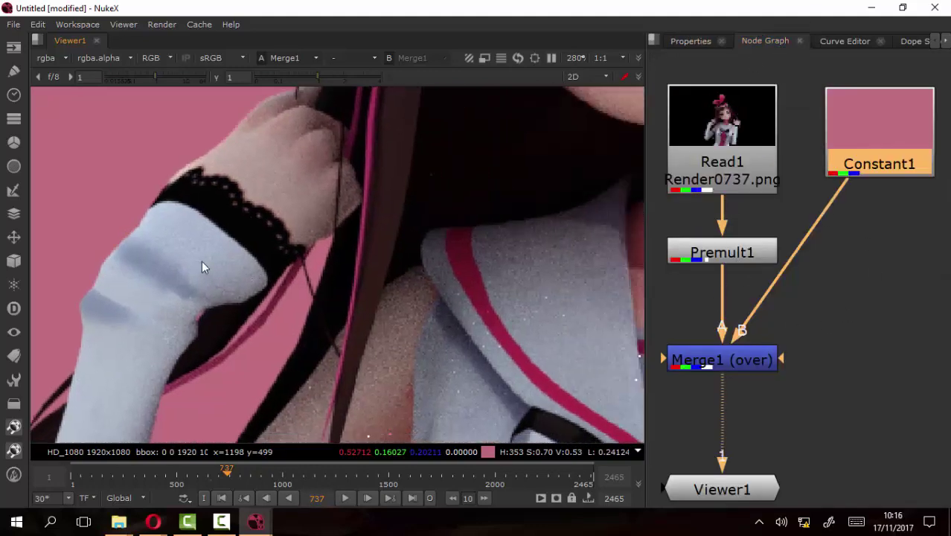
pyautogui.scroll(-2, 540, 211)
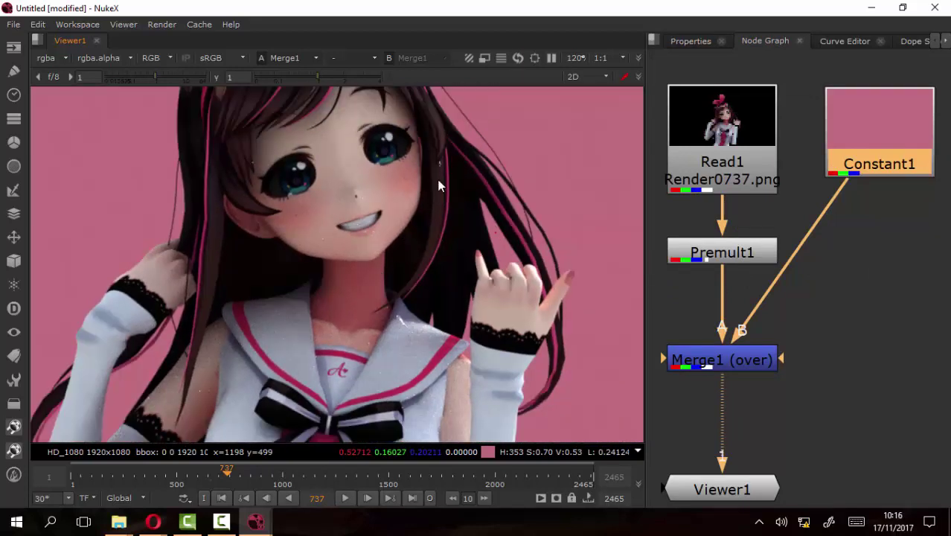
pyautogui.scroll(2, 418, 270)
pyautogui.scroll(1, 414, 224)
pyautogui.scroll(1, 414, 206)
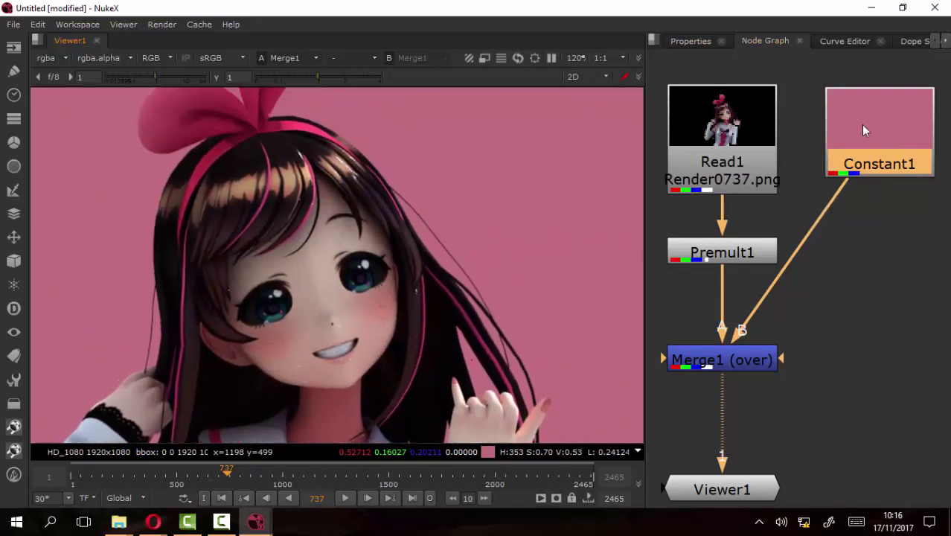
pyautogui.moveTo(863, 130); pyautogui.dragTo(860, 121)
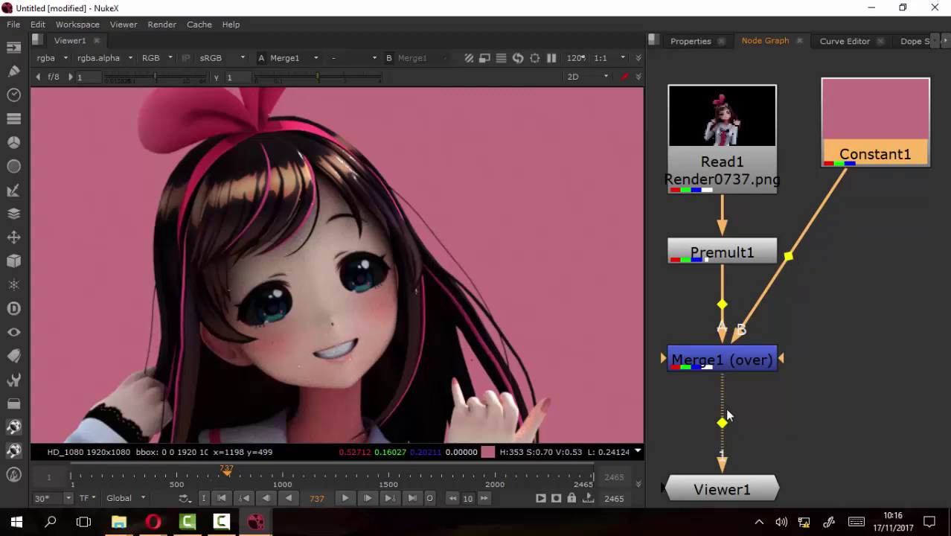
pyautogui.keyDown('ctrl'); pyautogui.click(787, 257); pyautogui.keyUp('ctrl')
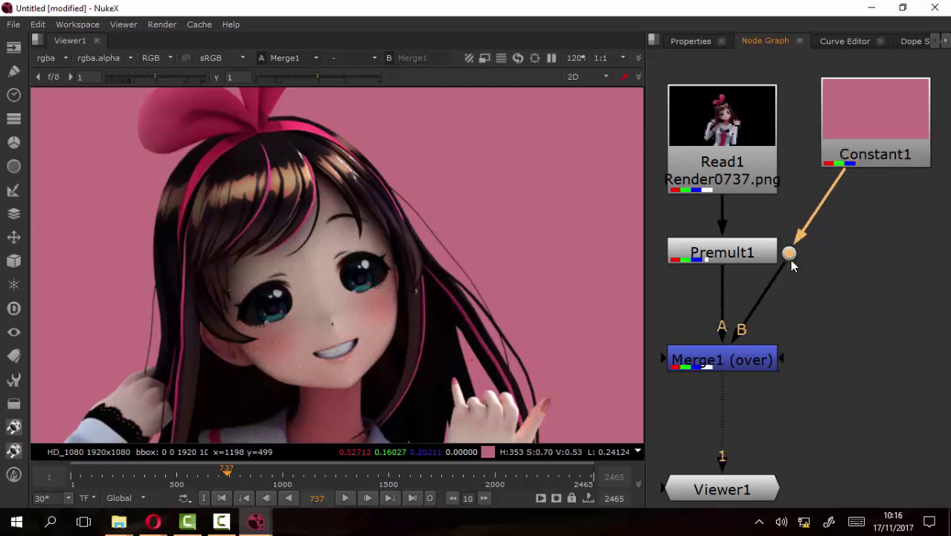
pyautogui.moveTo(789, 257)
pyautogui.mouseDown()
pyautogui.moveTo(877, 353)
pyautogui.moveTo(889, 352)
pyautogui.moveTo(883, 361)
pyautogui.mouseUp()
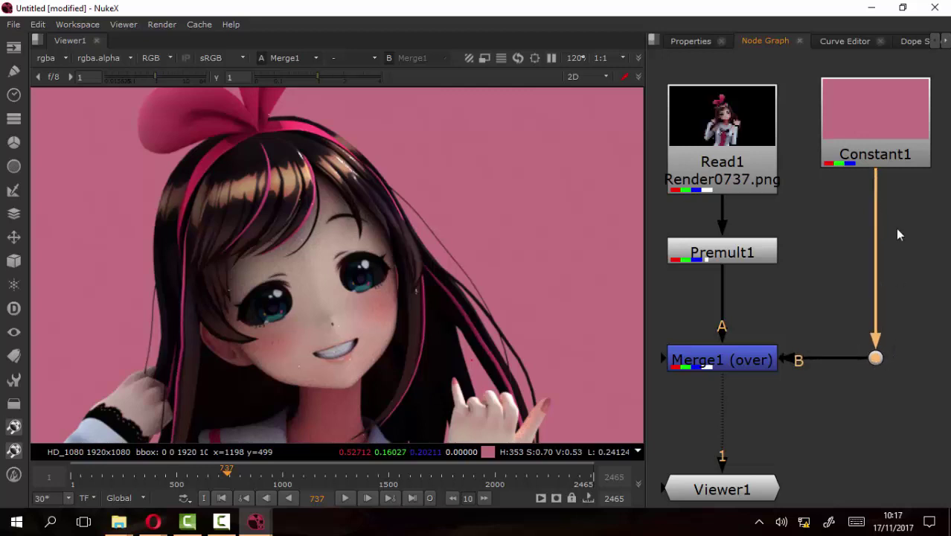
# Rearrange Premult1, Read1 and Constant1 in the graph, then select Read1
pyautogui.moveTo(796, 216); pyautogui.dragTo(777, 191)
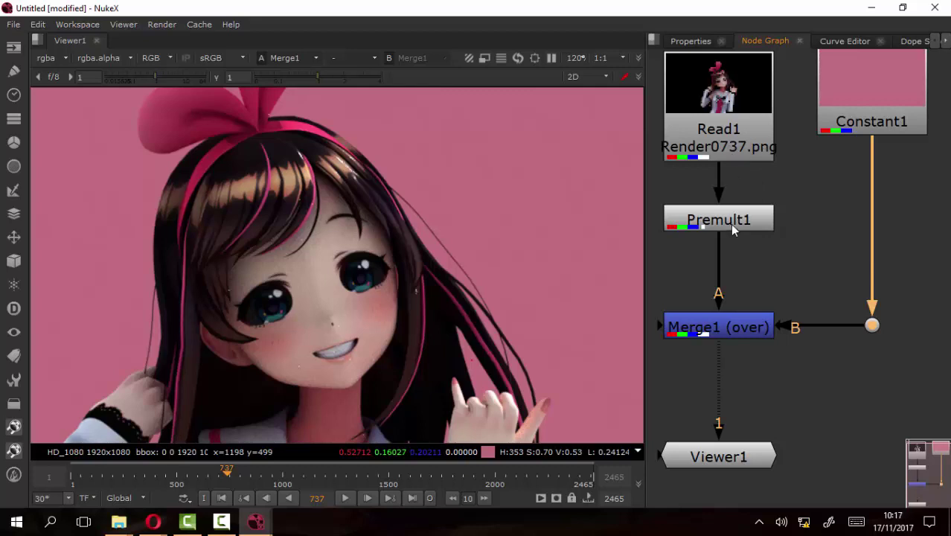
pyautogui.moveTo(733, 225); pyautogui.dragTo(734, 257)
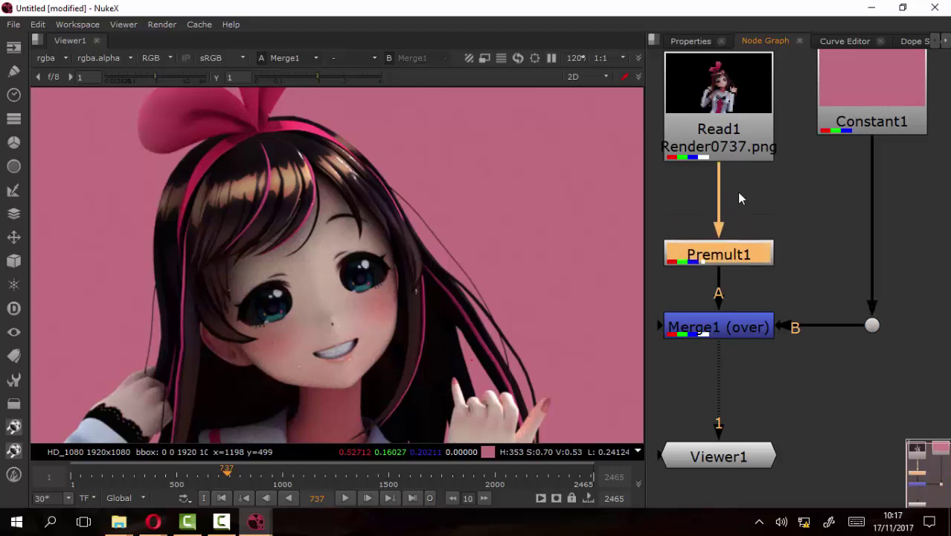
pyautogui.scroll(-2, 722, 291)
pyautogui.moveTo(722, 296); pyautogui.dragTo(773, 272)
pyautogui.moveTo(757, 223); pyautogui.dragTo(757, 169)
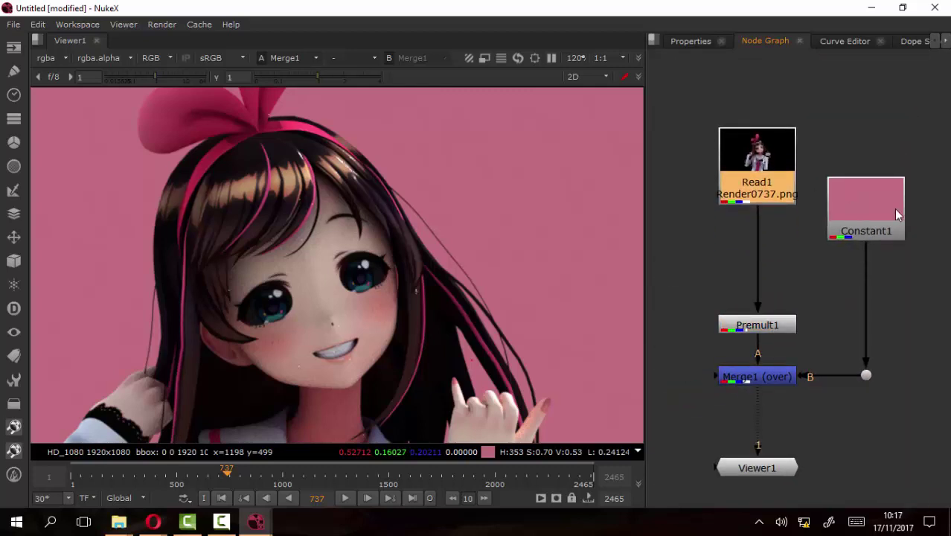
pyautogui.moveTo(897, 202); pyautogui.dragTo(897, 149)
pyautogui.moveTo(752, 177); pyautogui.dragTo(752, 160)
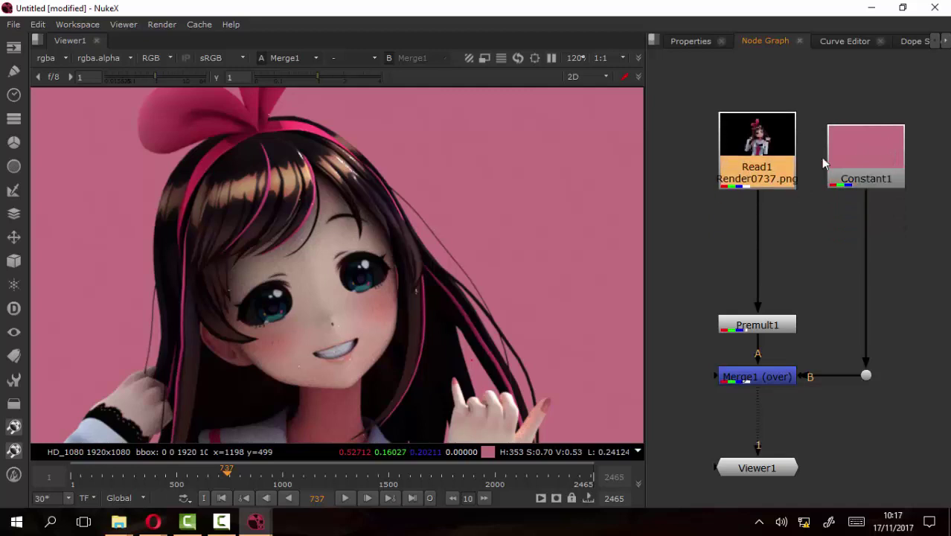
pyautogui.click(862, 152)
pyautogui.scroll(3, 795, 199)
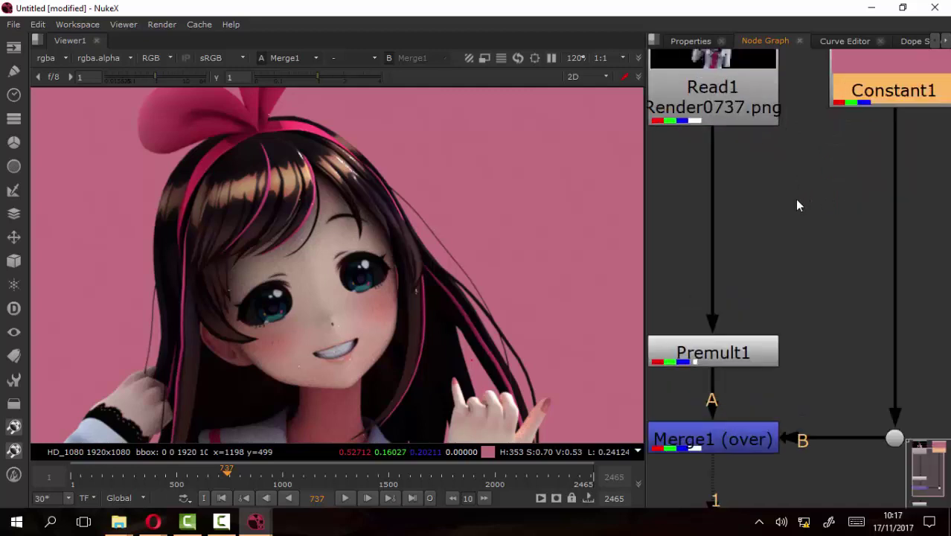
pyautogui.click(731, 192)
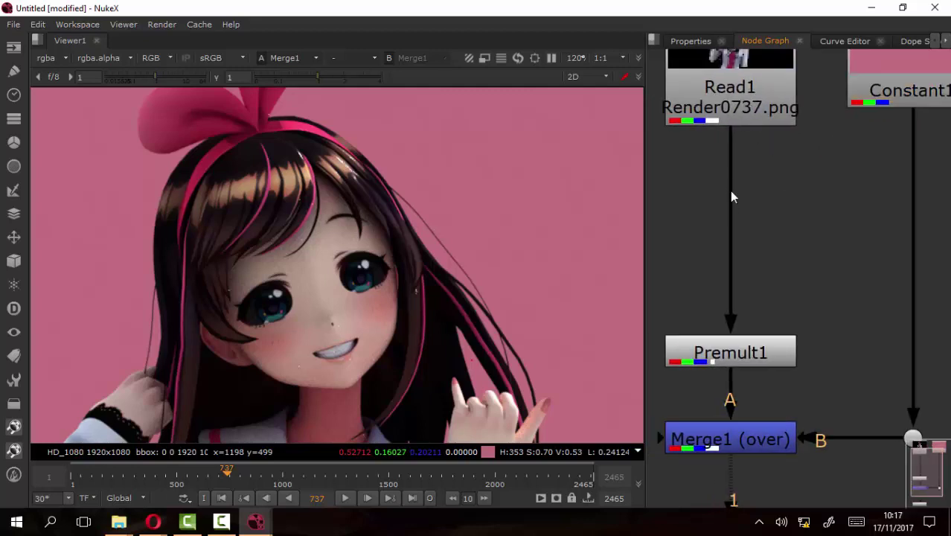
pyautogui.moveTo(739, 82); pyautogui.dragTo(749, 175)
pyautogui.click(749, 198)
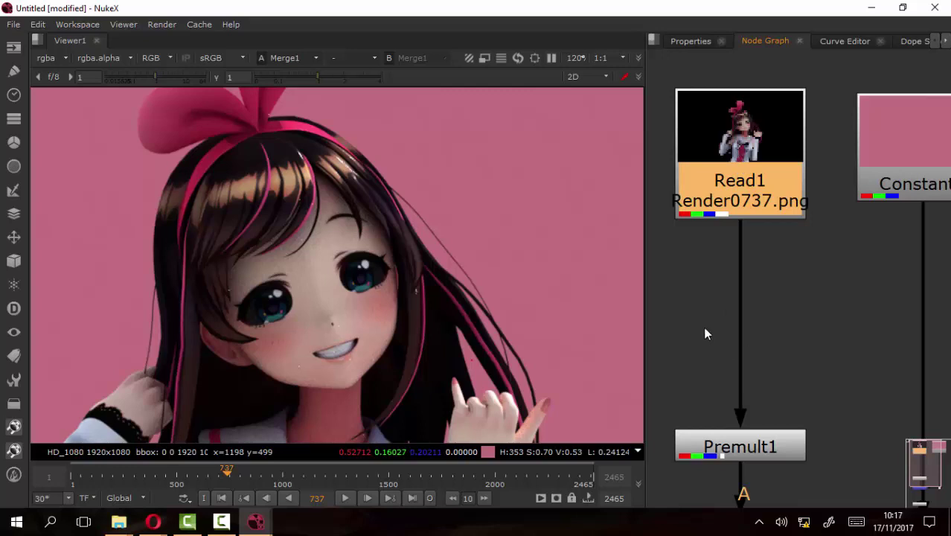
# Browse the Merge, Transform and 3D node menus in the toolbar
pyautogui.click(15, 214)
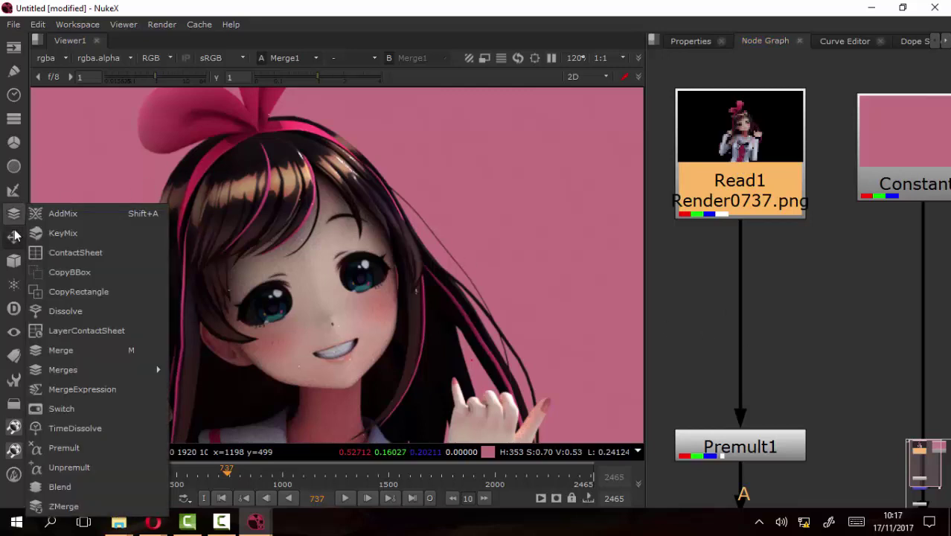
pyautogui.click(14, 237)
pyautogui.click(14, 270)
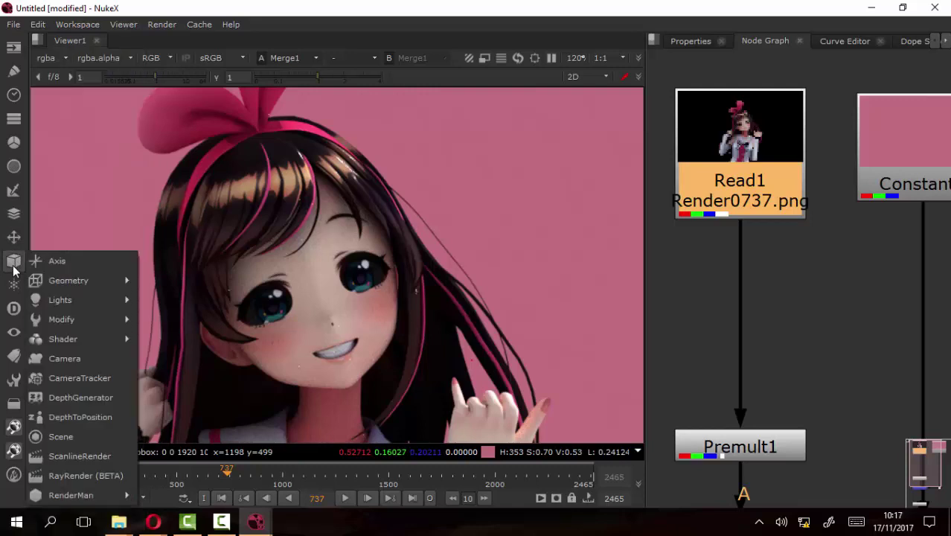
pyautogui.click(13, 284)
pyautogui.click(873, 246)
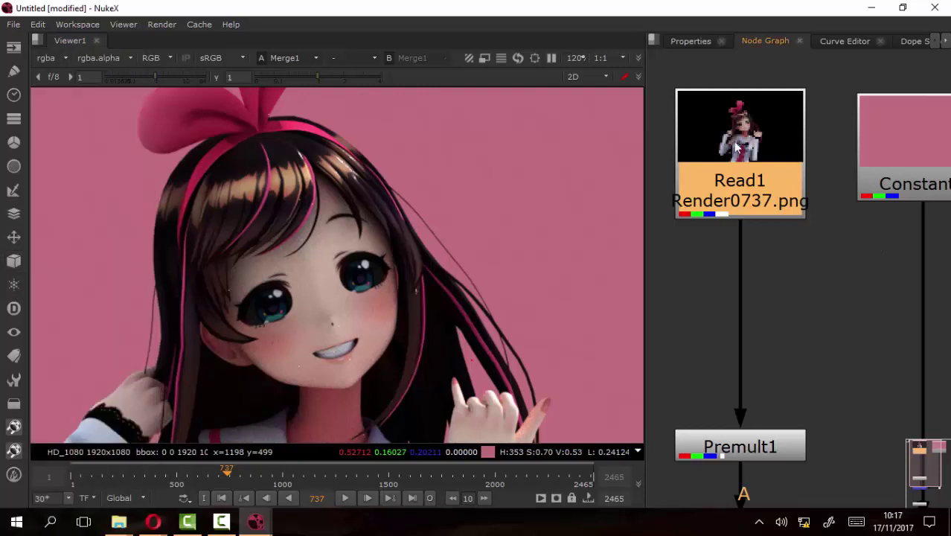
# Add a LightWrap node under Read1 and place it between Read1 and Premult1
pyautogui.press('Tab')
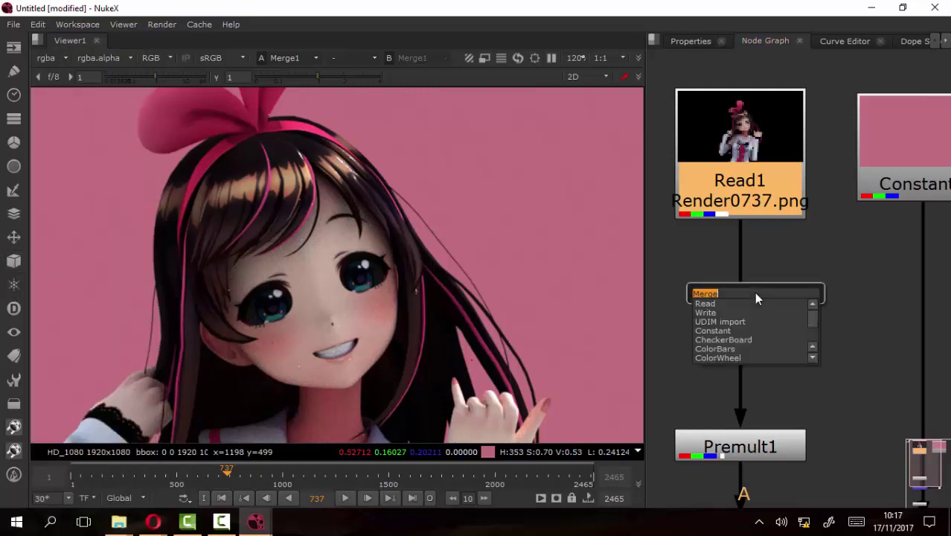
pyautogui.write('light')
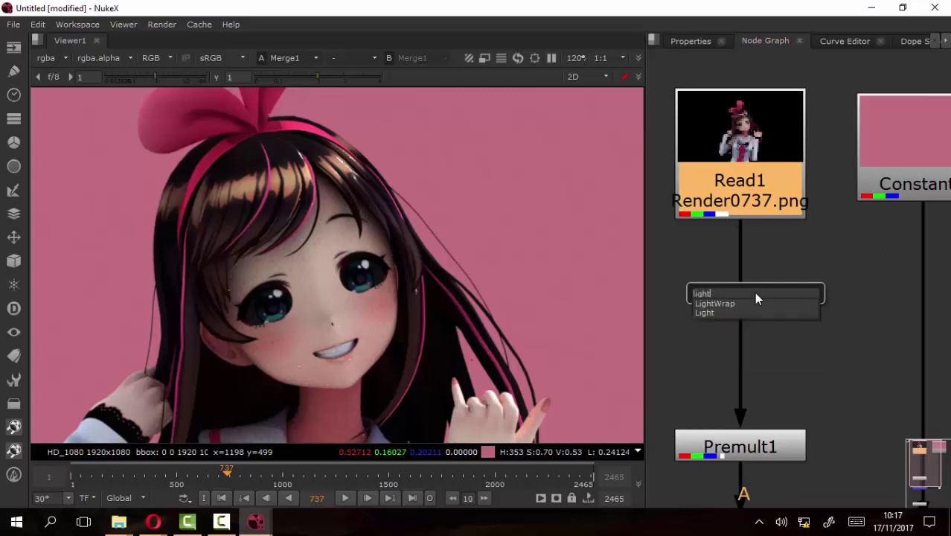
pyautogui.click(729, 305)
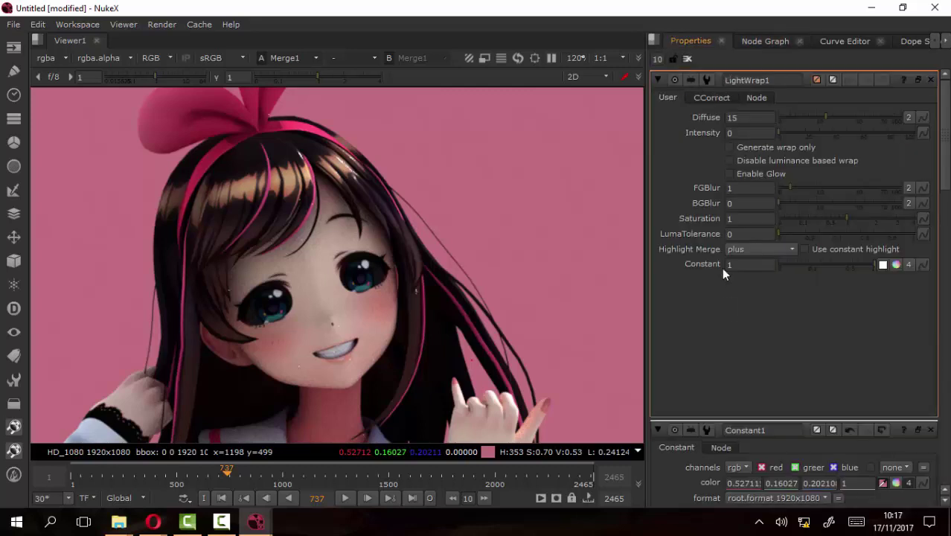
pyautogui.click(761, 41)
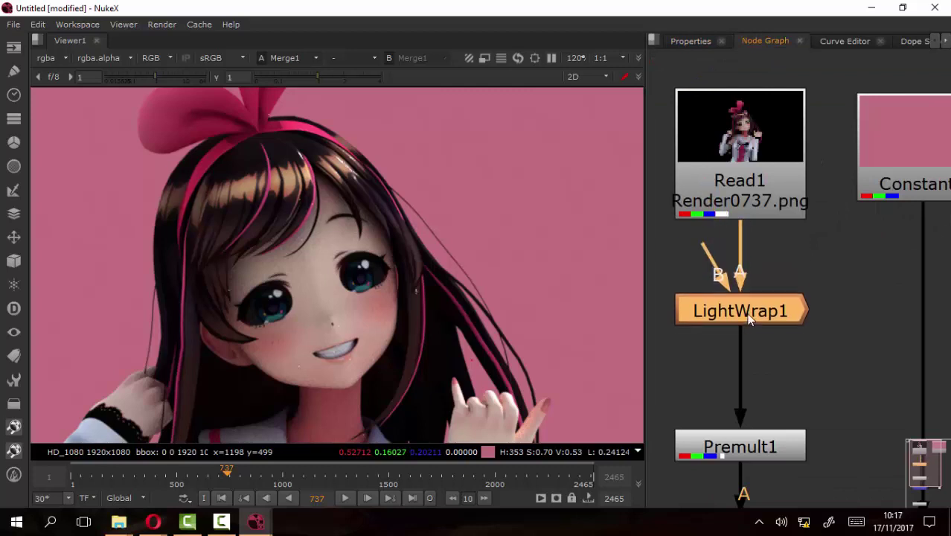
pyautogui.moveTo(751, 254); pyautogui.dragTo(751, 325)
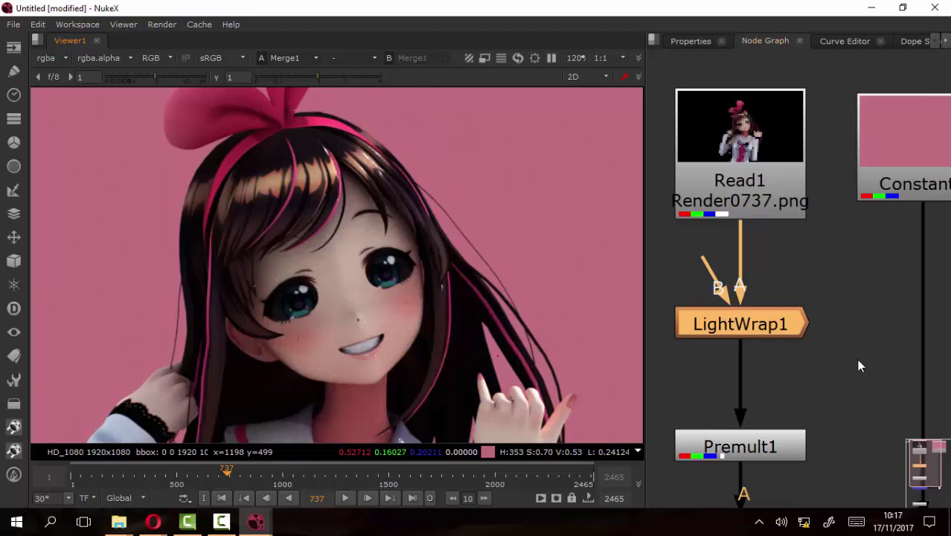
# Center the node tree and widen the Node Graph panel
pyautogui.moveTo(861, 326); pyautogui.dragTo(780, 298)
pyautogui.moveTo(788, 143); pyautogui.dragTo(835, 150)
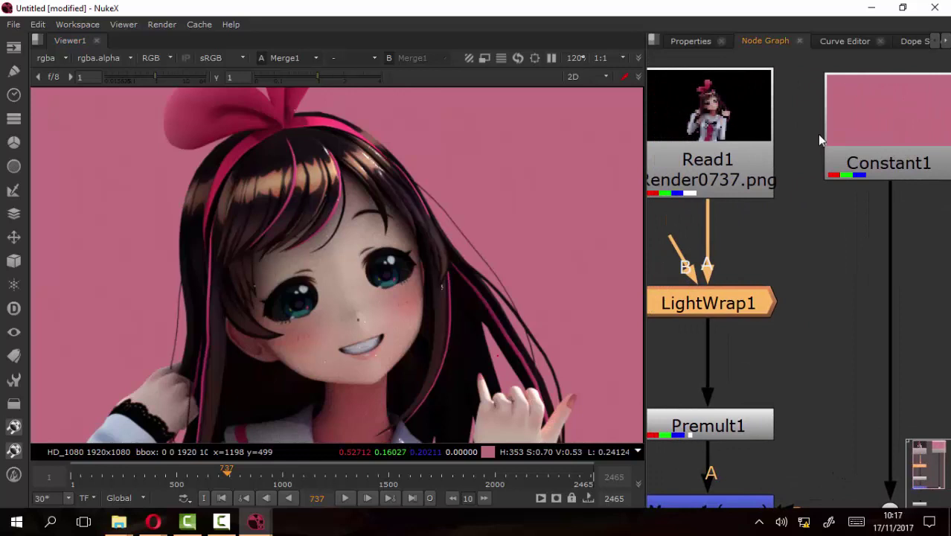
pyautogui.scroll(-3, 859, 287)
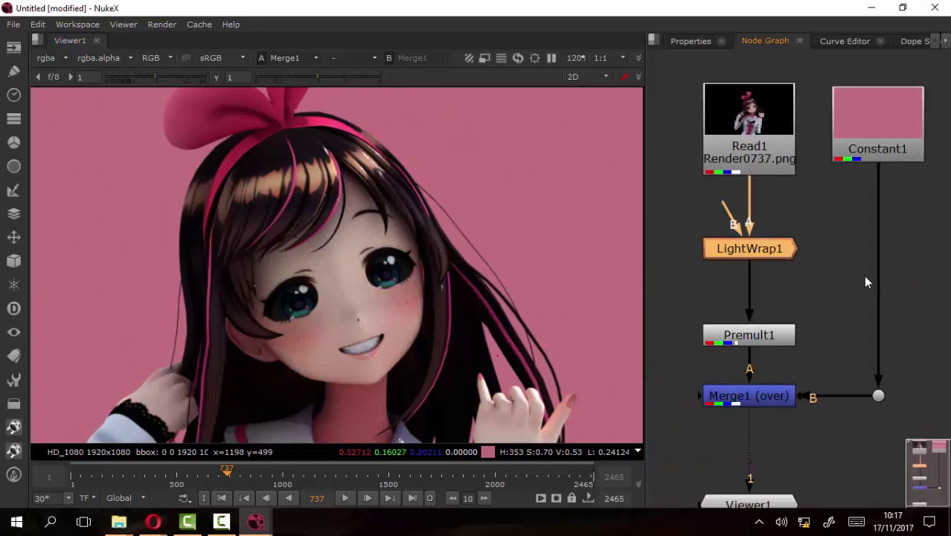
pyautogui.moveTo(863, 277); pyautogui.dragTo(837, 283)
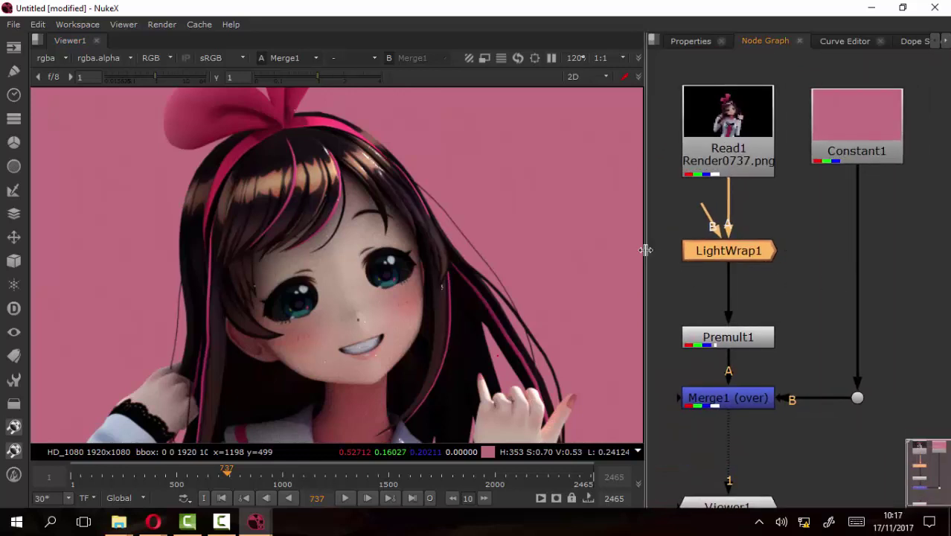
pyautogui.moveTo(646, 251); pyautogui.dragTo(566, 252)
# Insert a Dot on the Constant1 pipe and move it higher
pyautogui.scroll(-3, 746, 259)
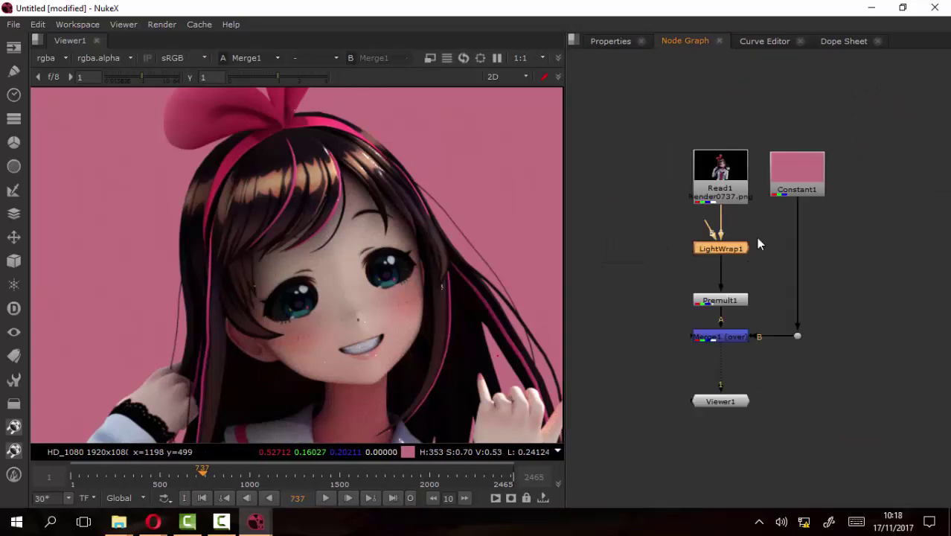
pyautogui.scroll(3, 757, 238)
pyautogui.scroll(2, 795, 228)
pyautogui.scroll(-3, 803, 227)
pyautogui.scroll(2, 789, 220)
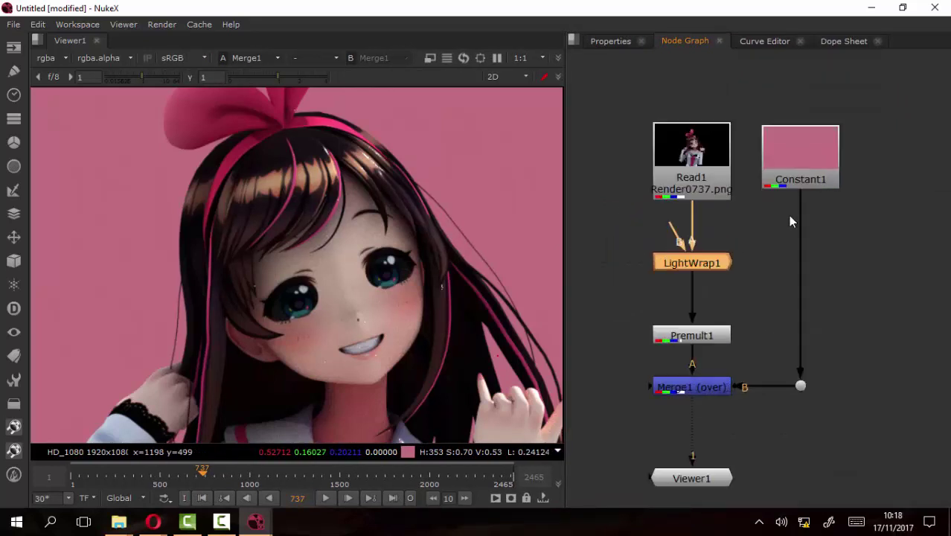
pyautogui.scroll(1, 786, 186)
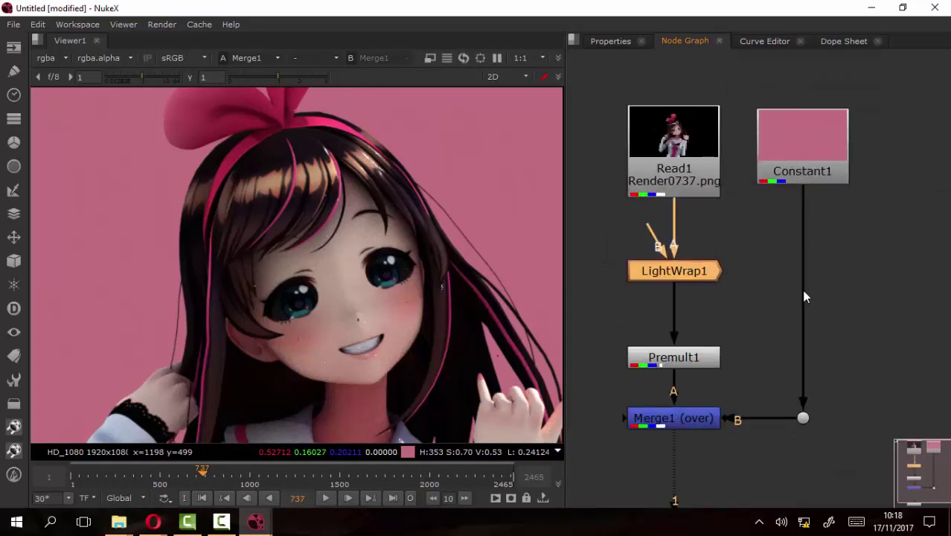
pyautogui.press('ctrl')
pyautogui.keyDown('ctrl'); pyautogui.click(804, 300); pyautogui.keyUp('ctrl')
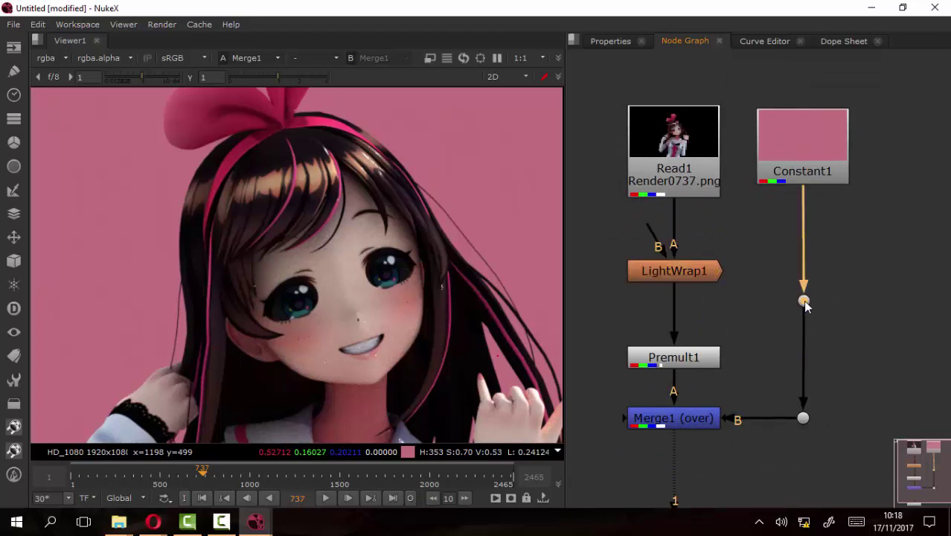
pyautogui.moveTo(804, 300); pyautogui.dragTo(805, 259)
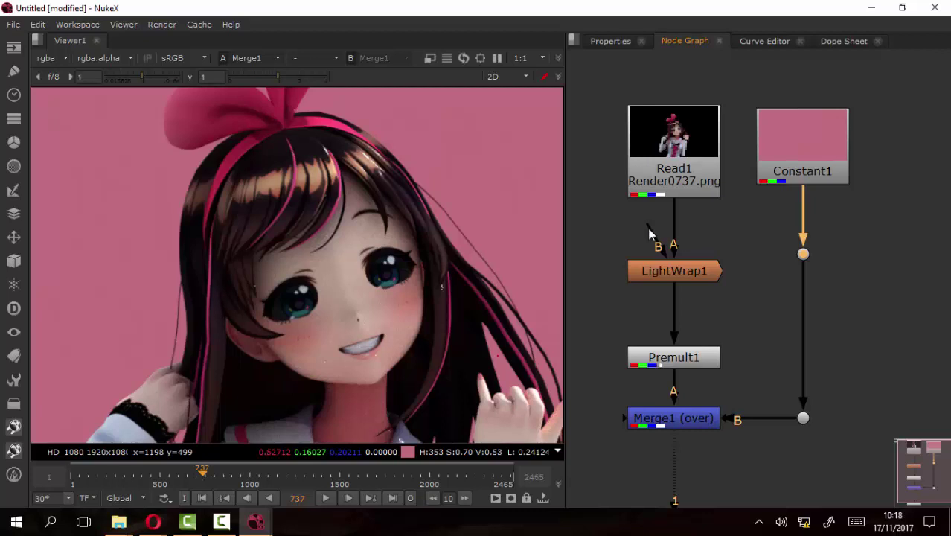
# Connect LightWrap1's B input to the Constant1 Dot, then move Viewer1 to the left
pyautogui.moveTo(712, 260)
pyautogui.mouseDown()
pyautogui.moveTo(804, 255)
pyautogui.moveTo(803, 270)
pyautogui.mouseUp()
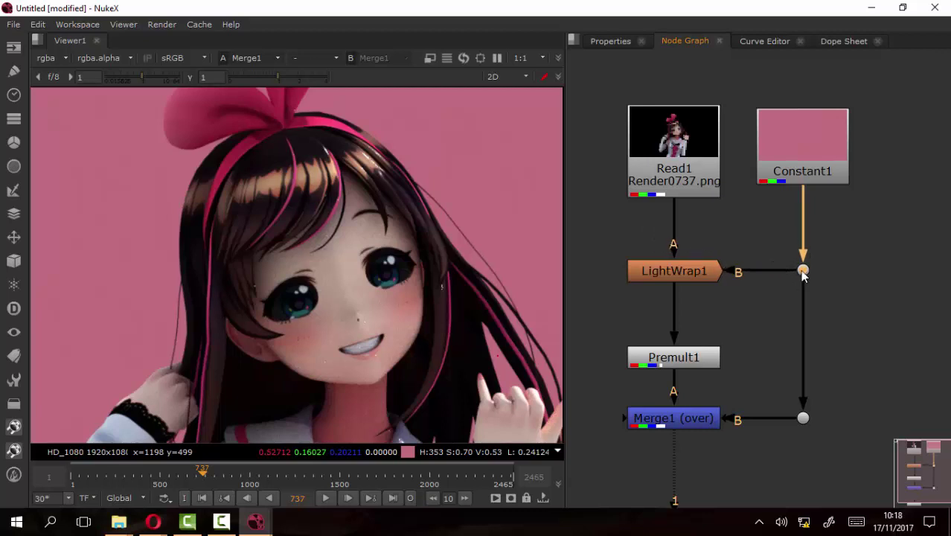
pyautogui.scroll(2, 707, 196)
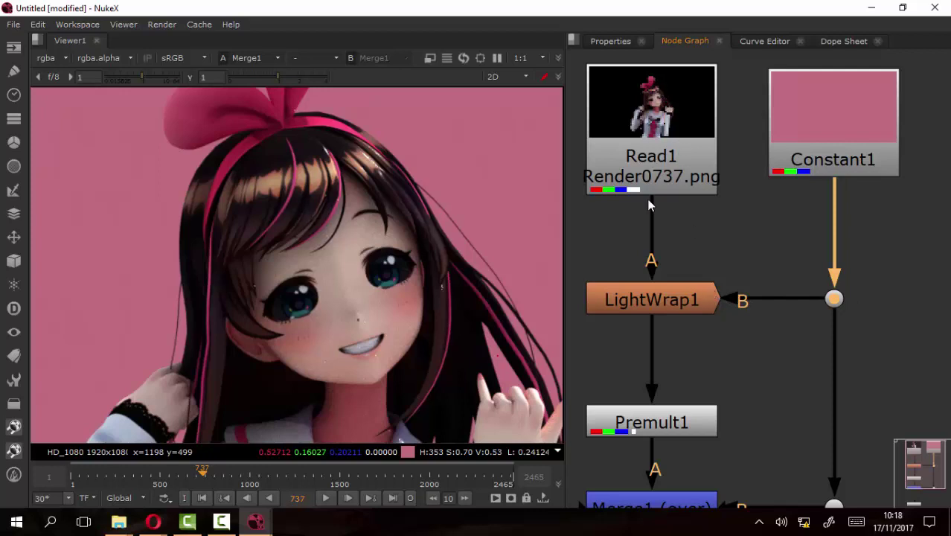
pyautogui.moveTo(647, 157); pyautogui.dragTo(662, 158)
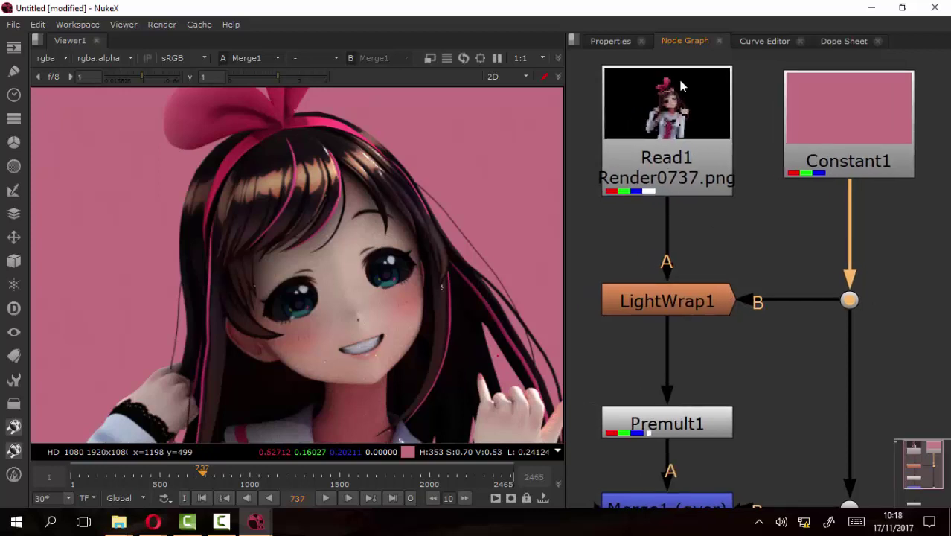
pyautogui.click(614, 44)
pyautogui.scroll(2, 356, 201)
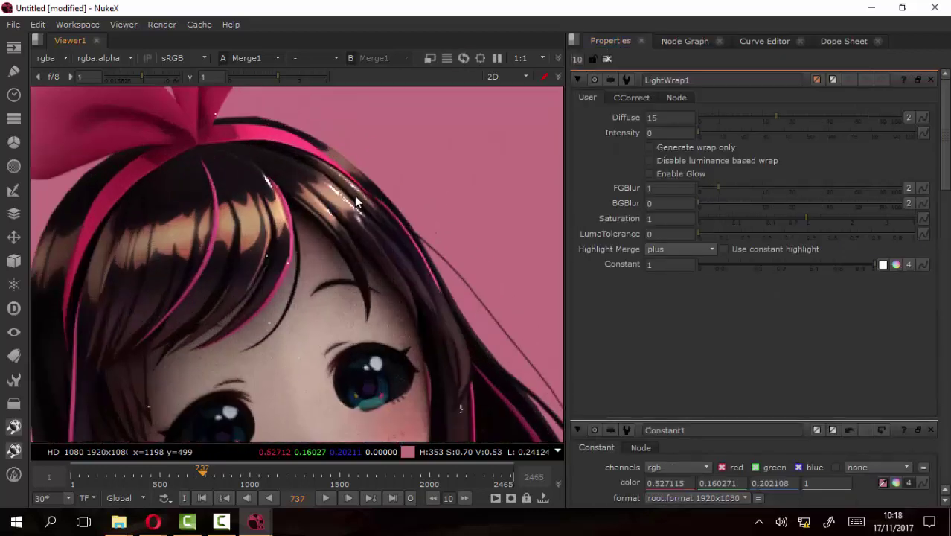
pyautogui.scroll(-2, 359, 190)
pyautogui.click(674, 41)
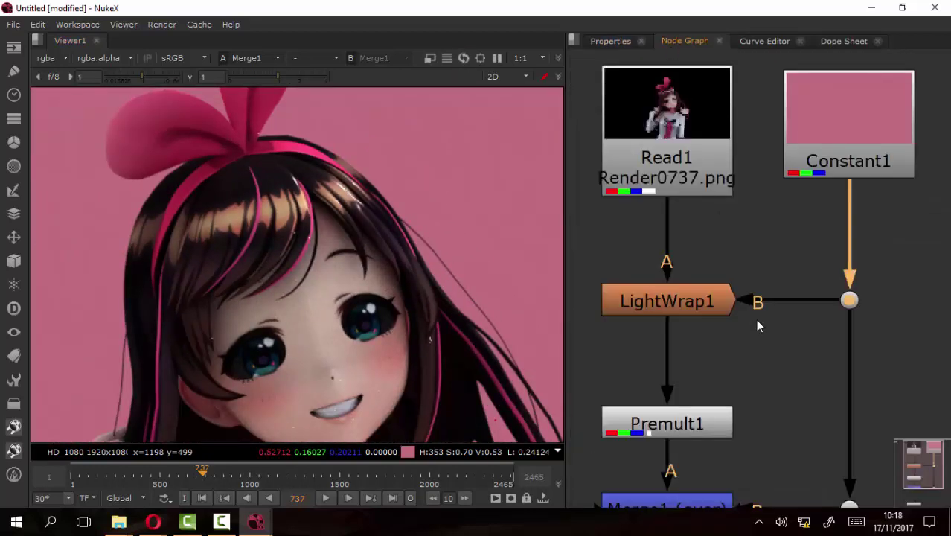
pyautogui.scroll(2, 790, 273)
pyautogui.scroll(2, 713, 242)
pyautogui.scroll(-2, 760, 253)
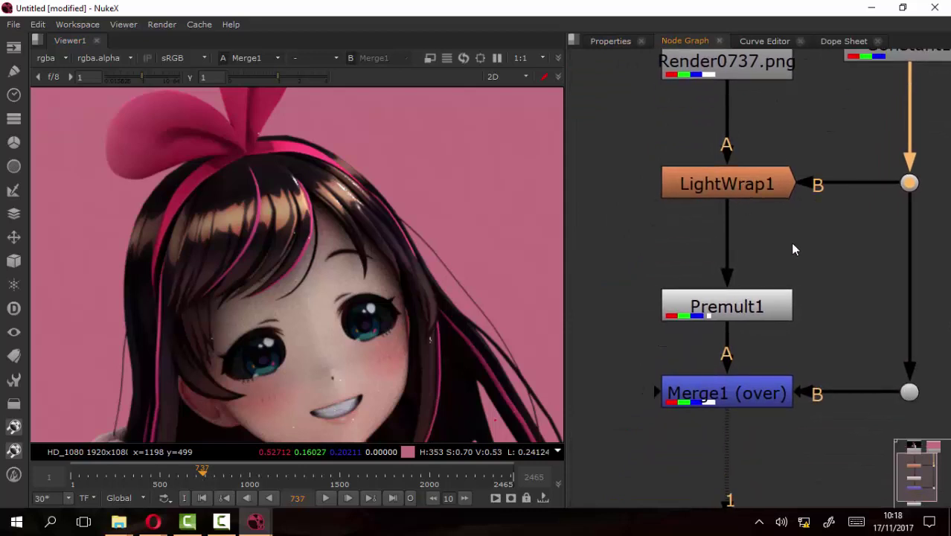
pyautogui.scroll(-2, 783, 251)
pyautogui.moveTo(778, 486); pyautogui.dragTo(634, 435)
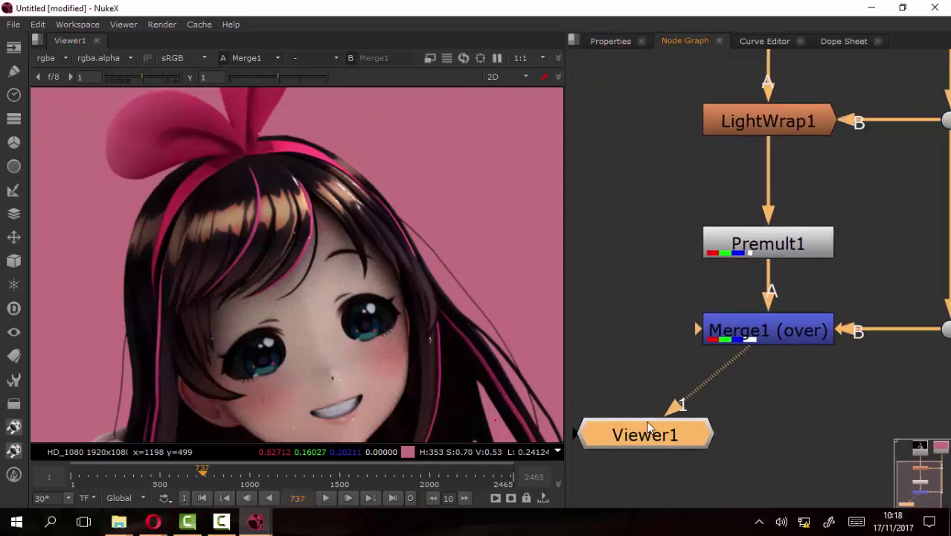
# View LightWrap1's output in the viewer and open its settings
pyautogui.click(744, 121)
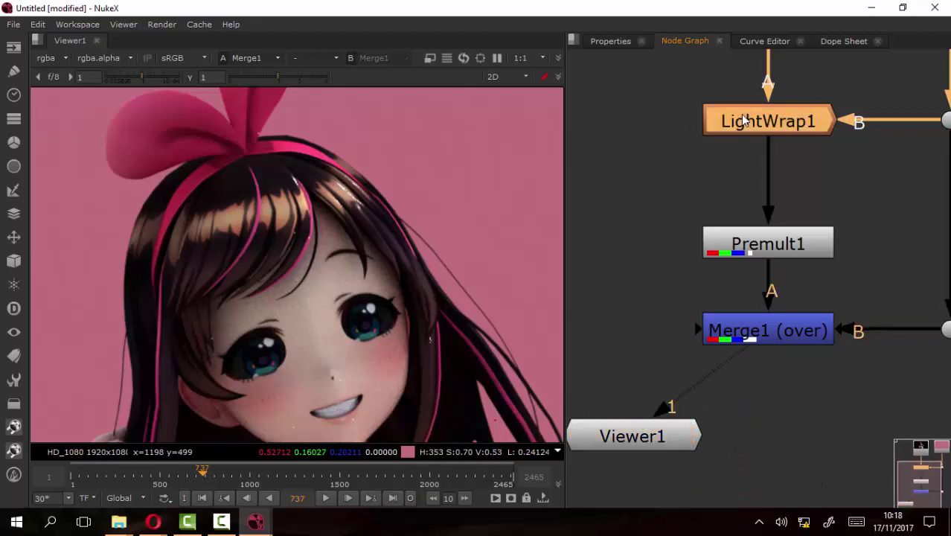
pyautogui.press('1')
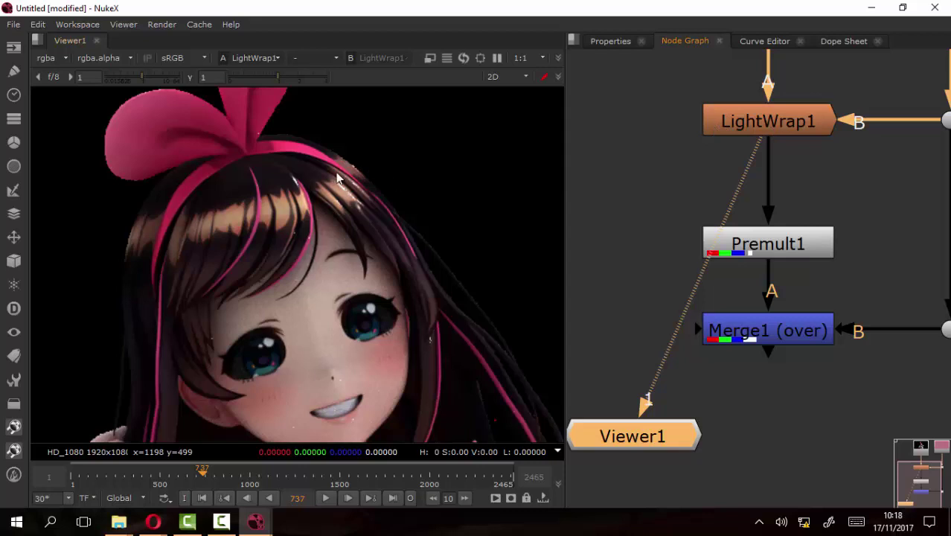
pyautogui.scroll(2, 336, 172)
pyautogui.scroll(3, 333, 183)
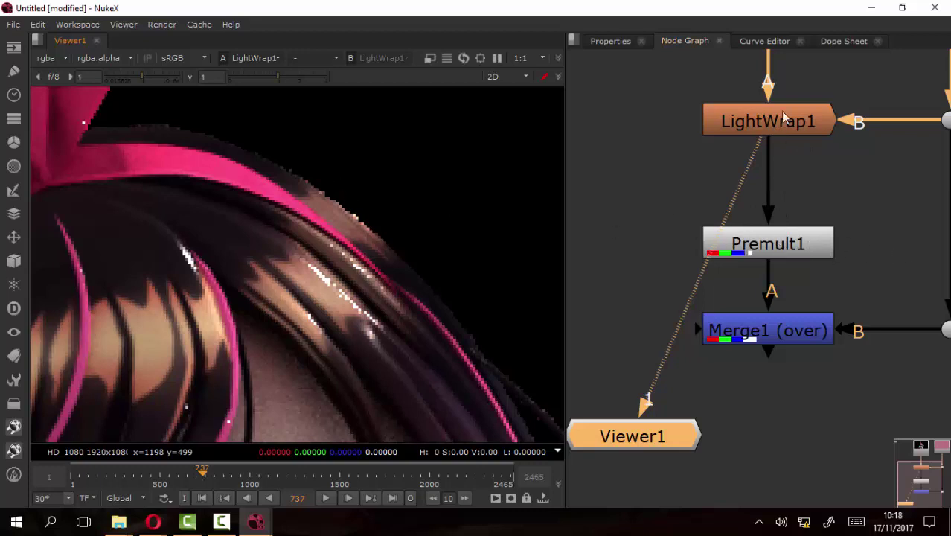
pyautogui.scroll(3, 749, 138)
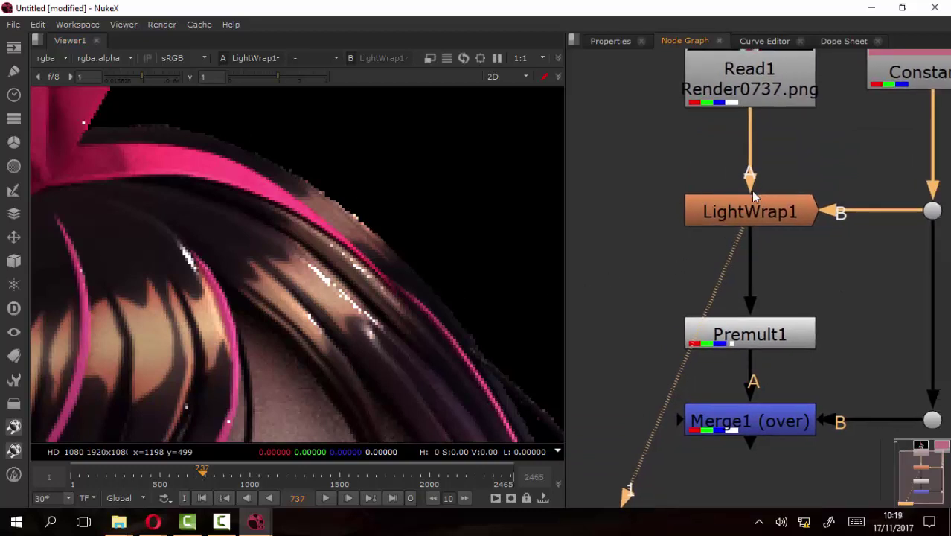
pyautogui.hscroll(3, 745, 223)
pyautogui.scroll(2, 745, 219)
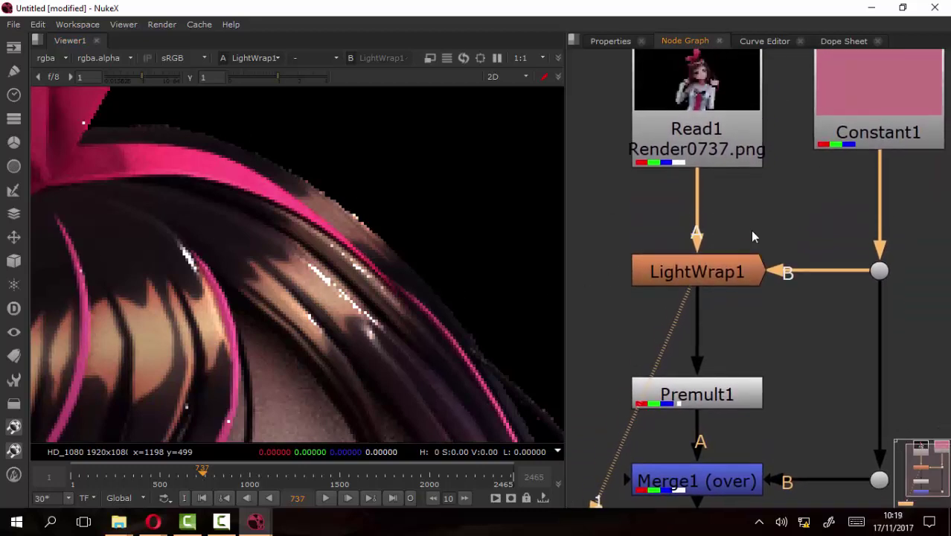
pyautogui.doubleClick(698, 277)
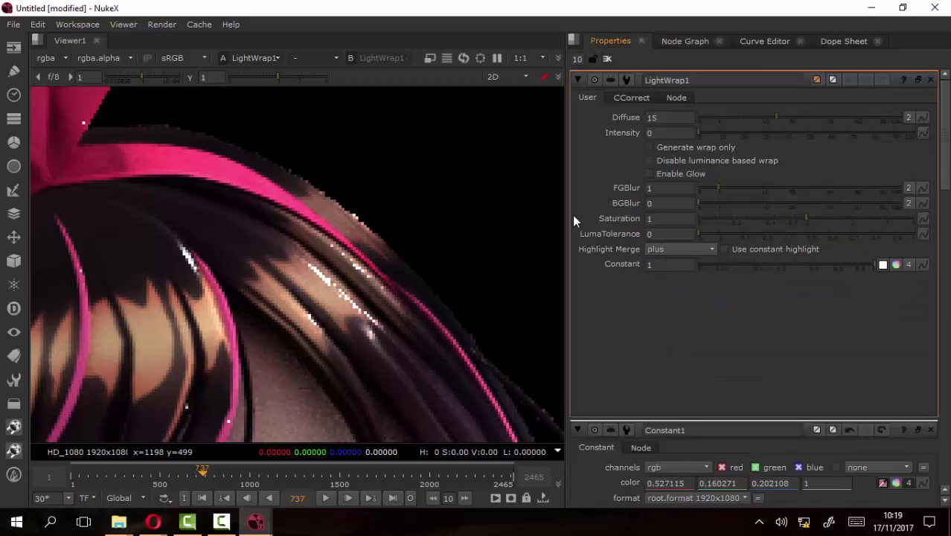
pyautogui.moveTo(266, 268); pyautogui.dragTo(288, 255)
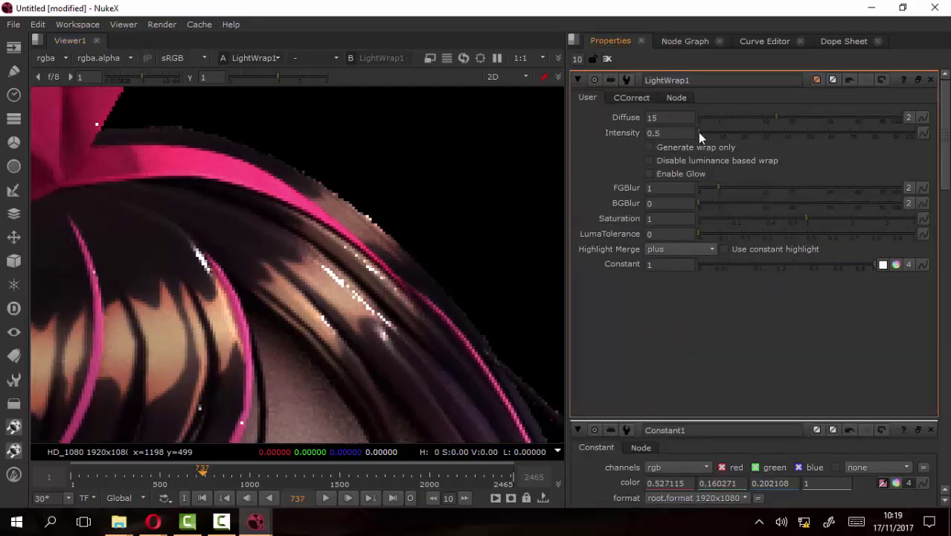
# Set LightWrap1's Intensity to about 23.5
pyautogui.moveTo(699, 132); pyautogui.dragTo(787, 142)
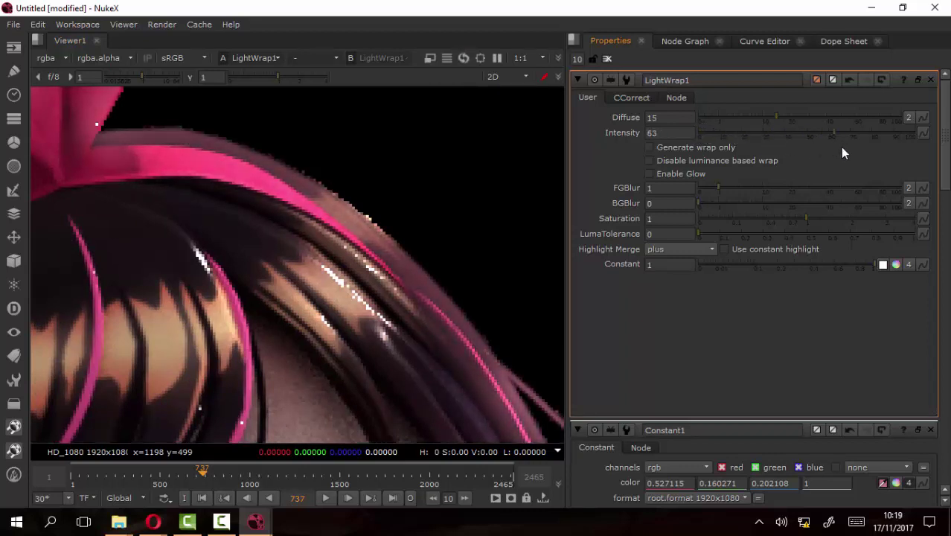
pyautogui.moveTo(787, 141)
pyautogui.mouseDown()
pyautogui.moveTo(715, 149)
pyautogui.moveTo(745, 152)
pyautogui.mouseUp()
pyautogui.scroll(-5, 207, 319)
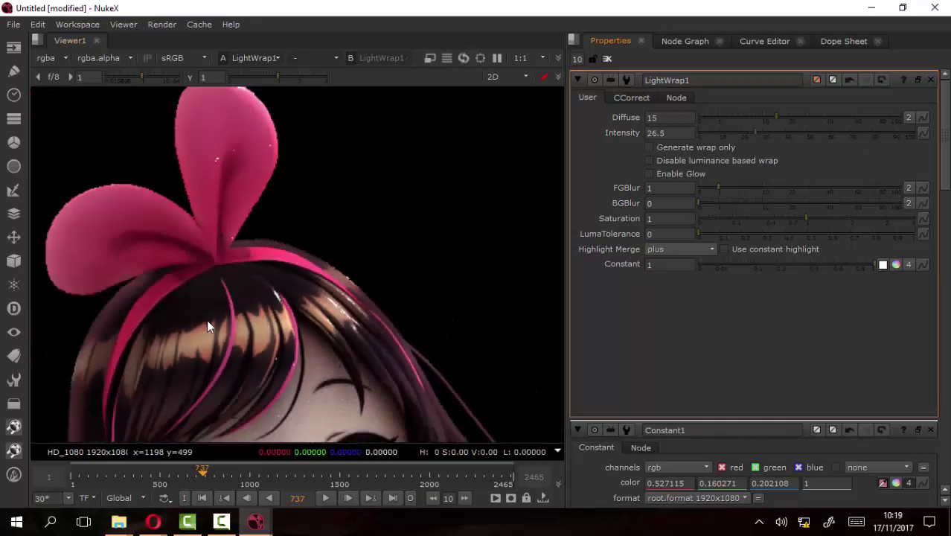
pyautogui.scroll(3, 323, 197)
pyautogui.scroll(1, 372, 233)
pyautogui.scroll(2, 372, 234)
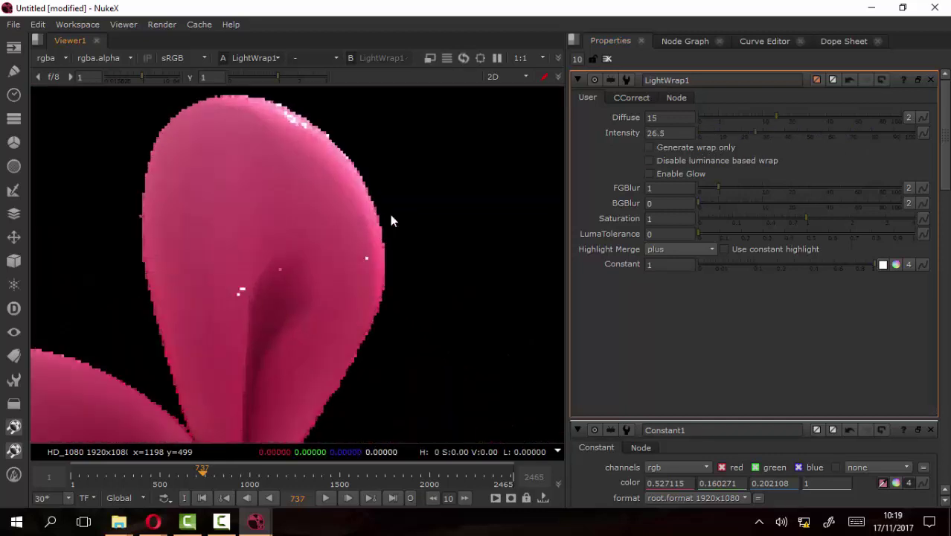
pyautogui.moveTo(707, 137)
pyautogui.mouseDown()
pyautogui.moveTo(809, 144)
pyautogui.moveTo(750, 145)
pyautogui.mouseUp()
# Move Viewer1 up-left and rewire Premult1 to take LightWrap1's output
pyautogui.click(692, 43)
pyautogui.moveTo(708, 423); pyautogui.dragTo(728, 283)
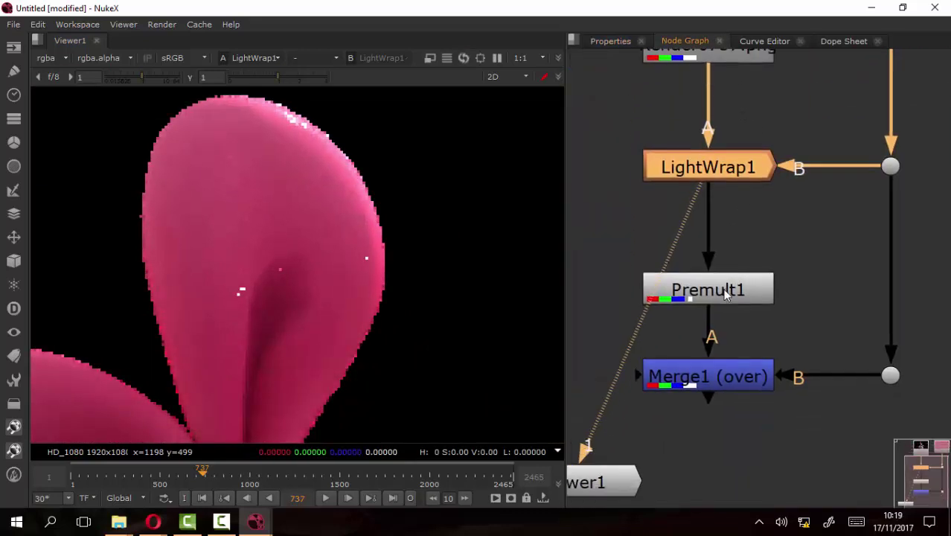
pyautogui.click(728, 295)
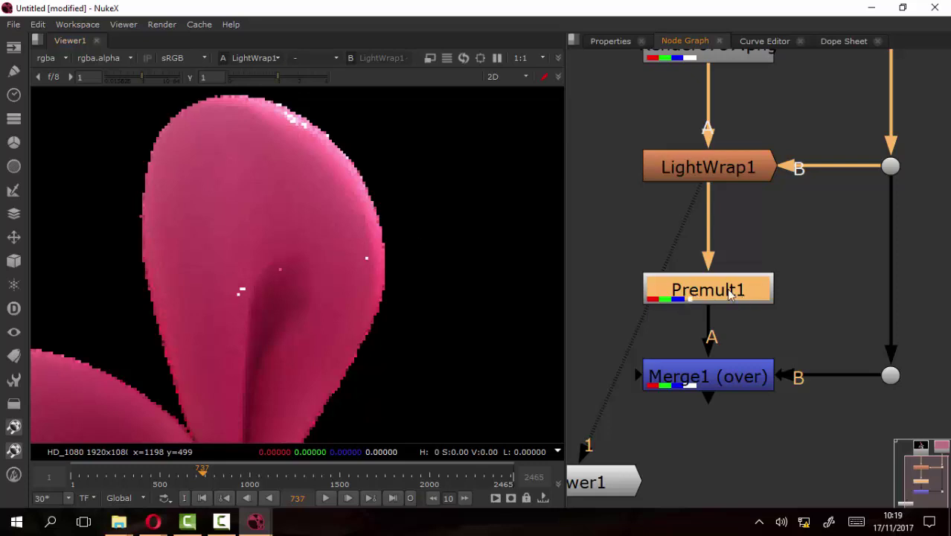
pyautogui.moveTo(716, 287); pyautogui.dragTo(730, 251)
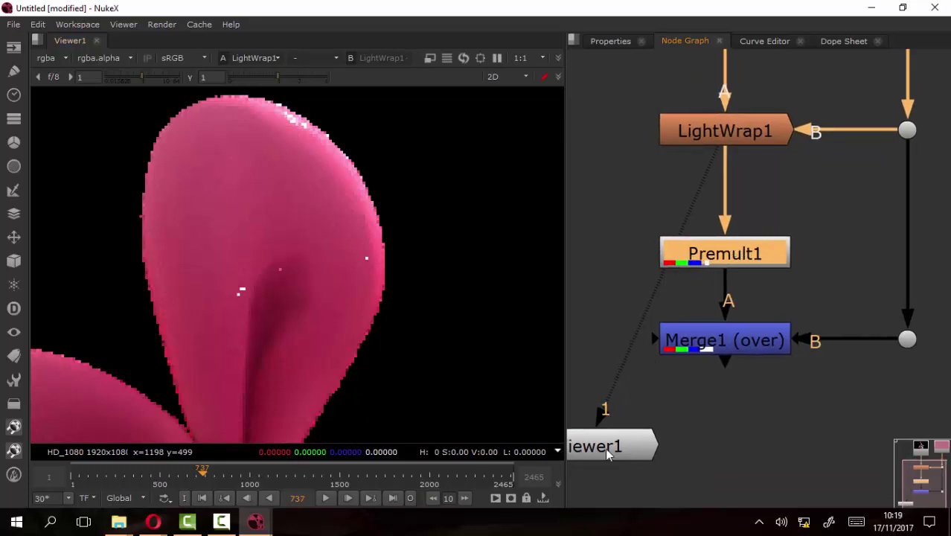
pyautogui.moveTo(605, 448); pyautogui.dragTo(572, 351)
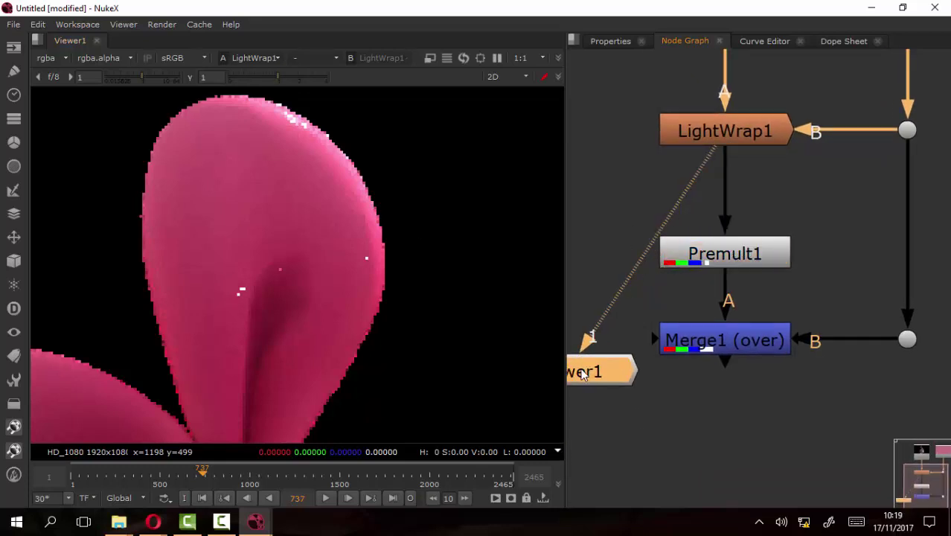
pyautogui.click(750, 255)
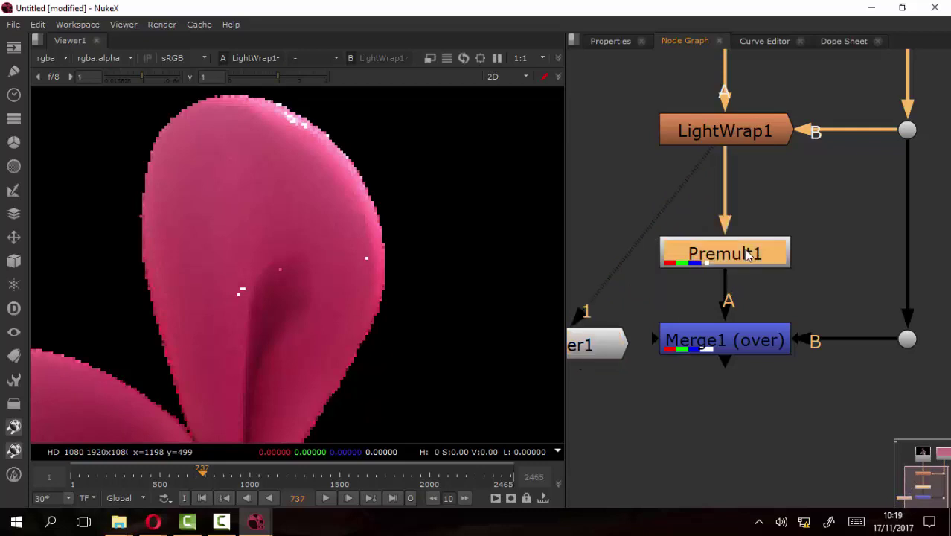
pyautogui.press('ctrl')
pyautogui.press('ctrl')
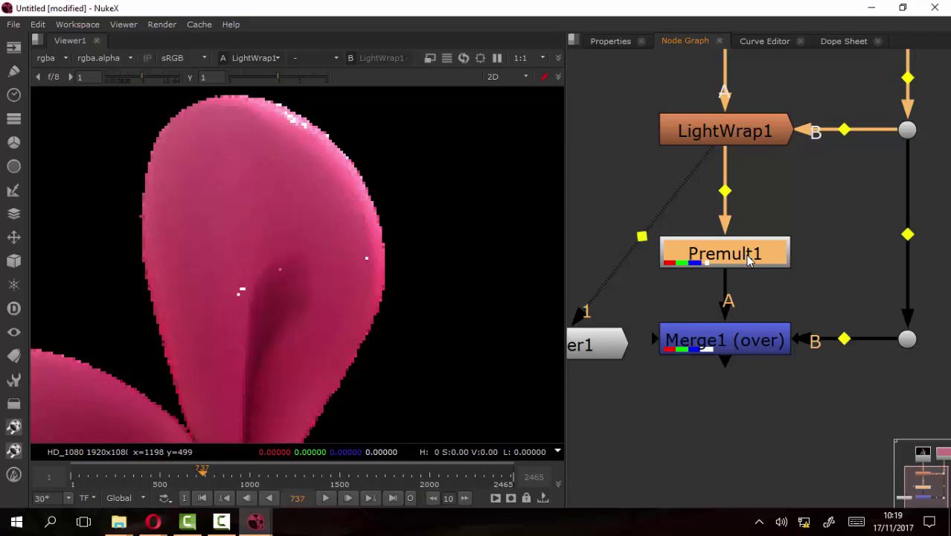
pyautogui.moveTo(725, 262)
pyautogui.mouseDown()
pyautogui.moveTo(767, 230)
pyautogui.moveTo(752, 255)
pyautogui.mouseUp()
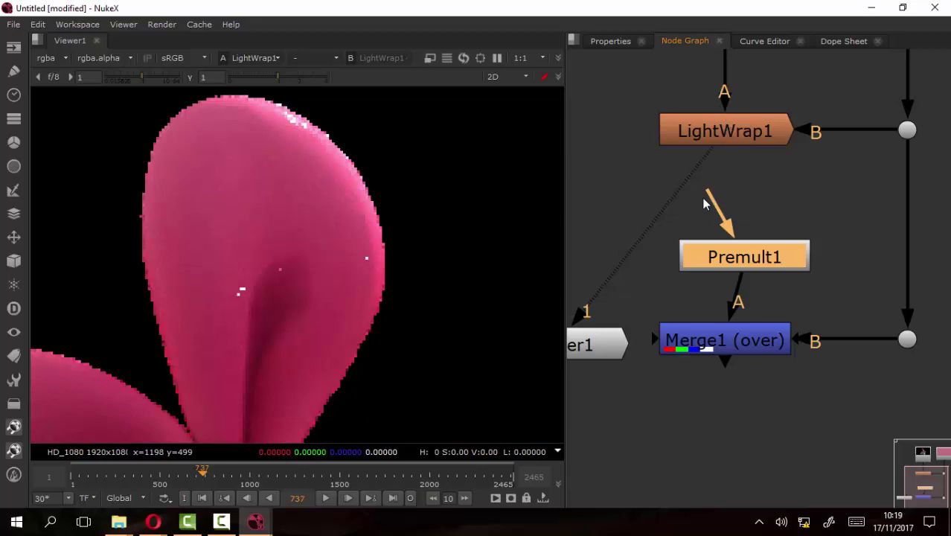
pyautogui.moveTo(711, 197); pyautogui.dragTo(721, 136)
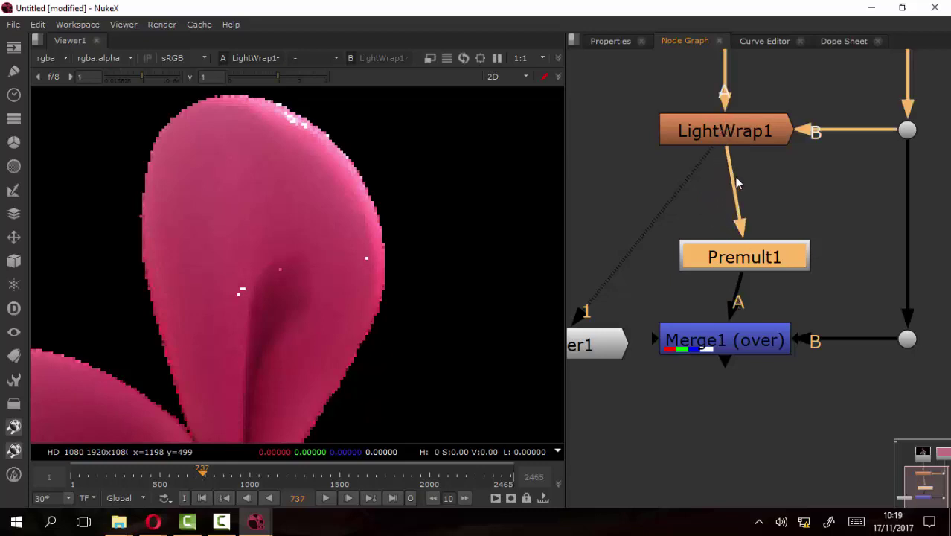
pyautogui.moveTo(783, 257); pyautogui.dragTo(763, 246)
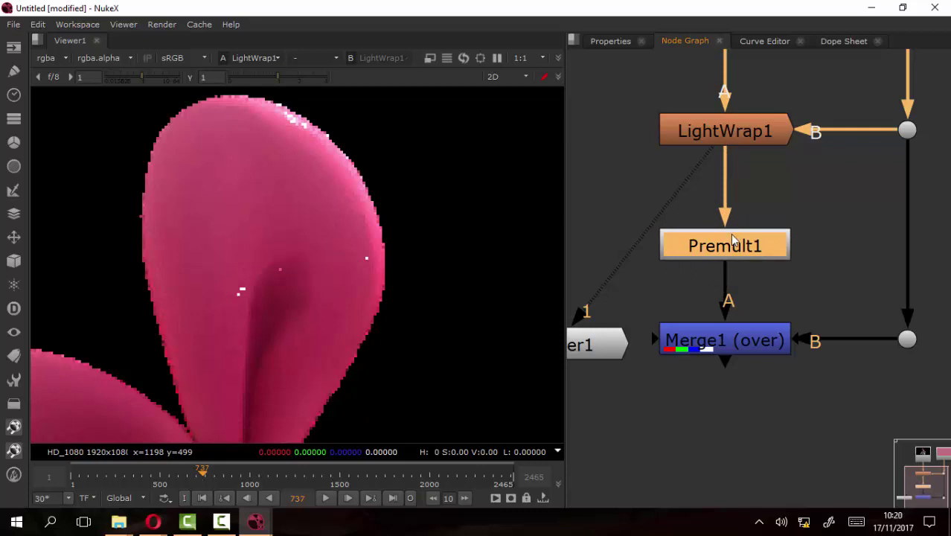
# Extract Premult1, insert it between Read1 and LightWrap1, and tidy LightWrap1, the Dot and Premult1
pyautogui.press('ctrl')
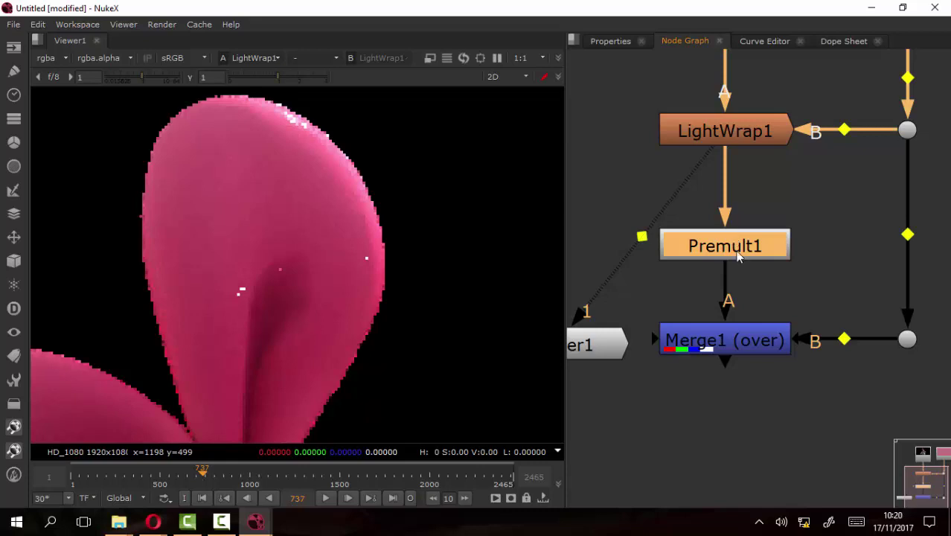
pyautogui.hotkey('ctrl', 'shift', 'x')
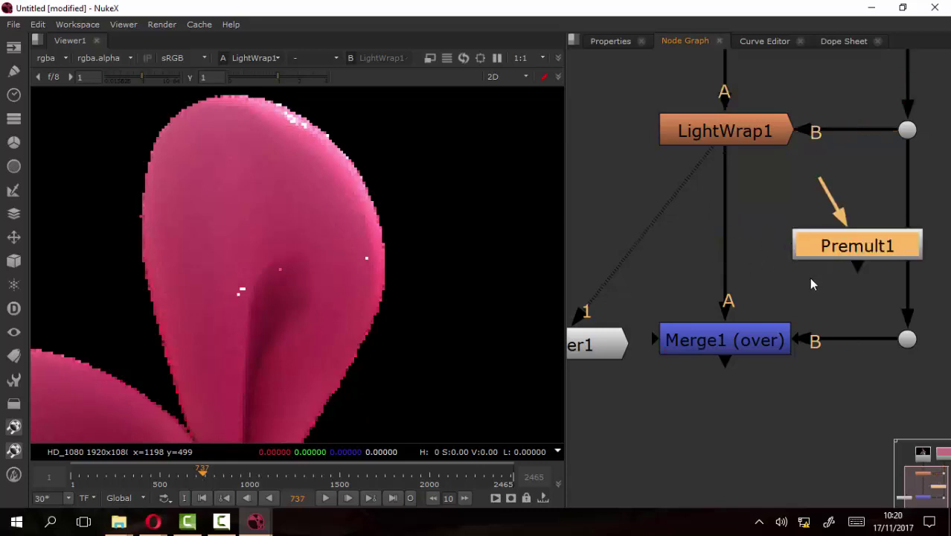
pyautogui.moveTo(810, 277); pyautogui.dragTo(771, 251)
pyautogui.moveTo(802, 303); pyautogui.dragTo(801, 360)
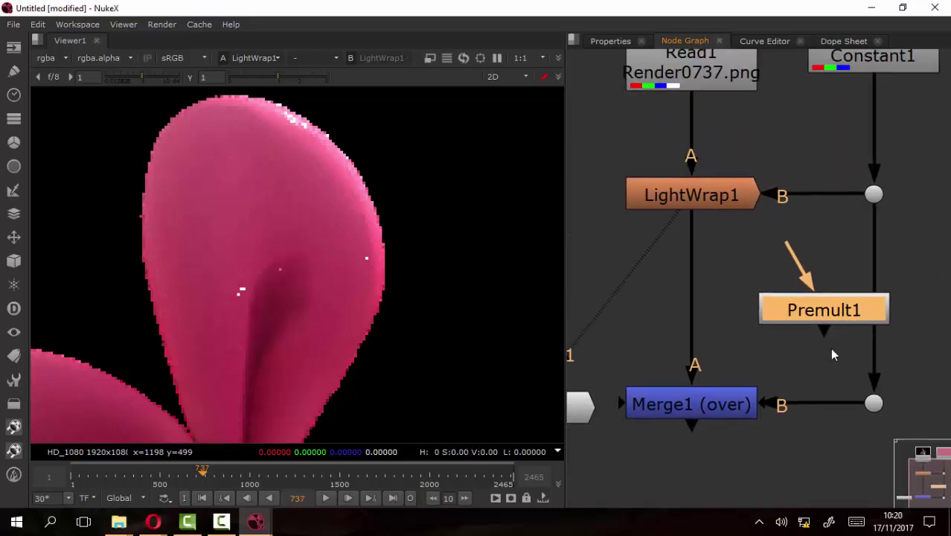
pyautogui.moveTo(816, 318); pyautogui.dragTo(773, 280)
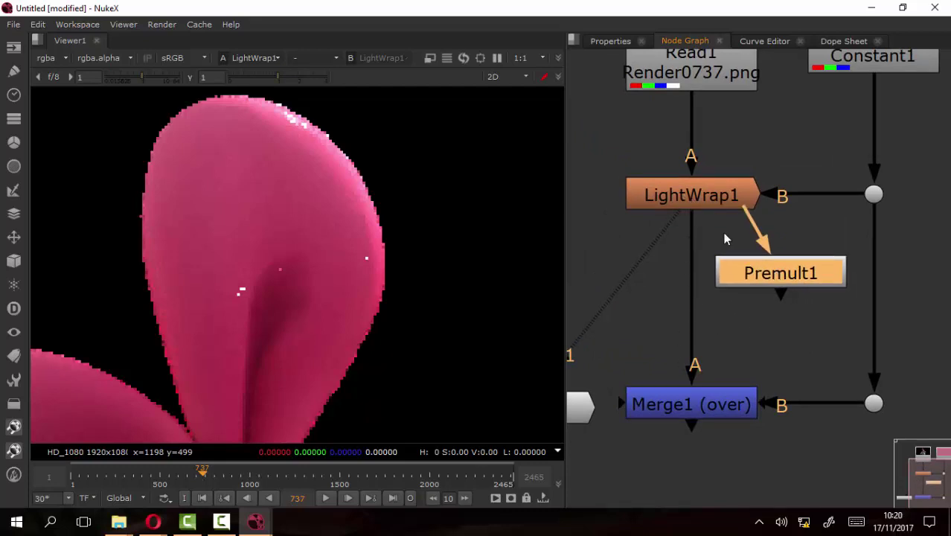
pyautogui.moveTo(726, 314); pyautogui.dragTo(728, 315)
pyautogui.moveTo(753, 355); pyautogui.dragTo(781, 380)
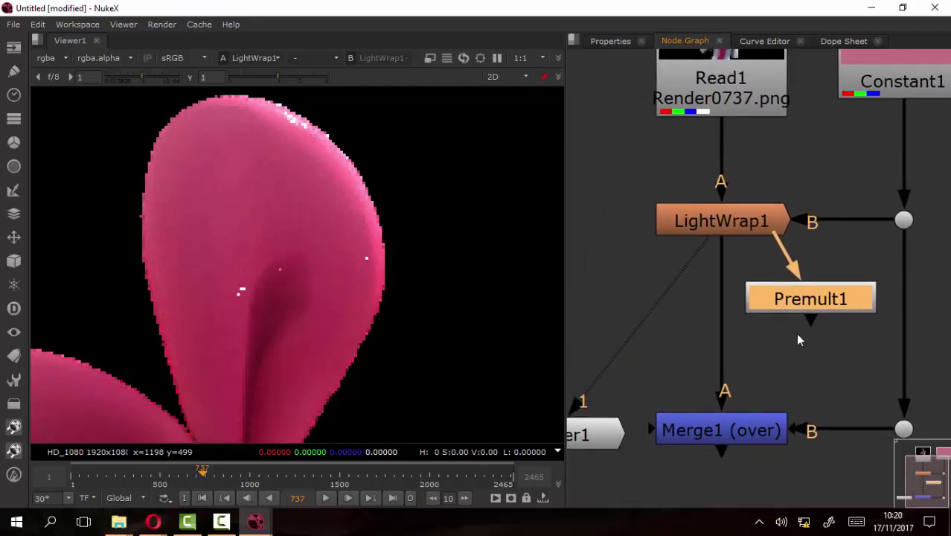
pyautogui.moveTo(837, 304); pyautogui.dragTo(750, 176)
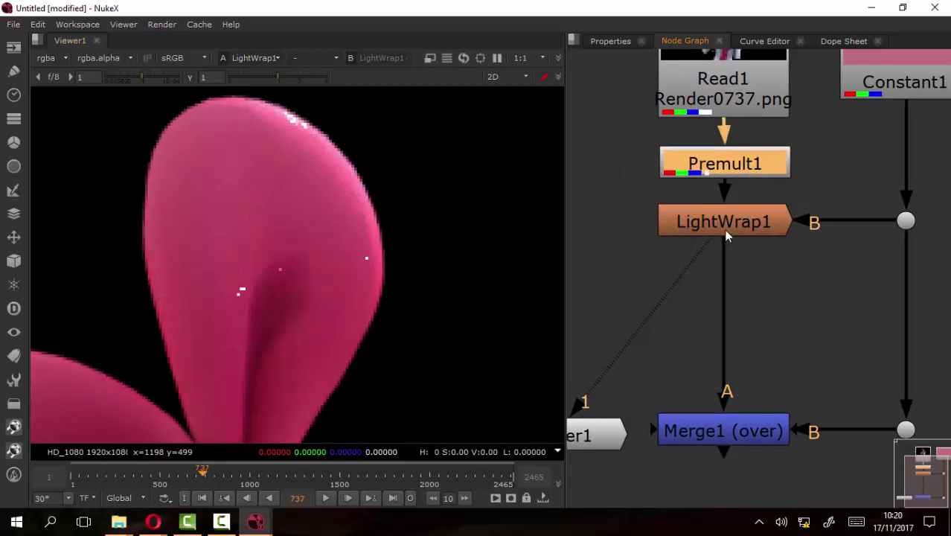
pyautogui.moveTo(668, 218); pyautogui.dragTo(668, 273)
pyautogui.moveTo(908, 222); pyautogui.dragTo(910, 275)
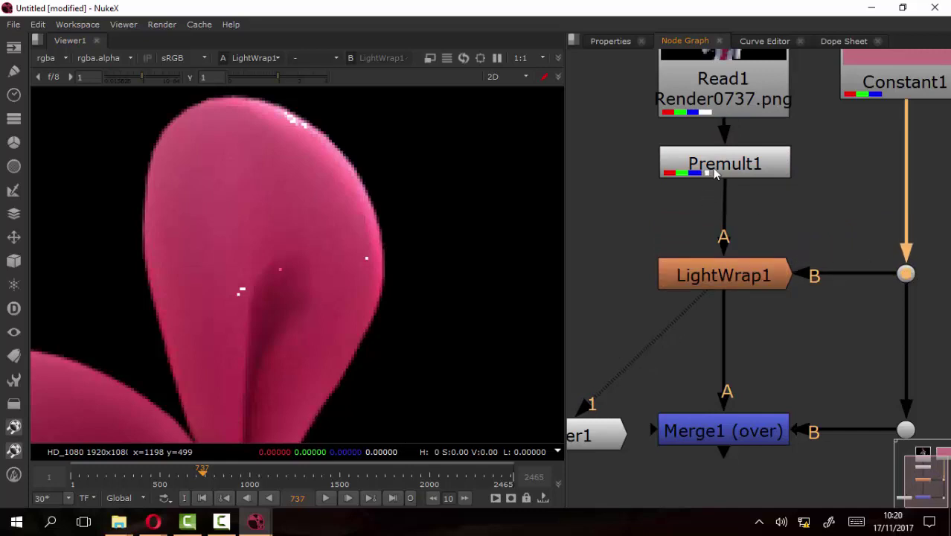
pyautogui.moveTo(745, 164); pyautogui.dragTo(743, 181)
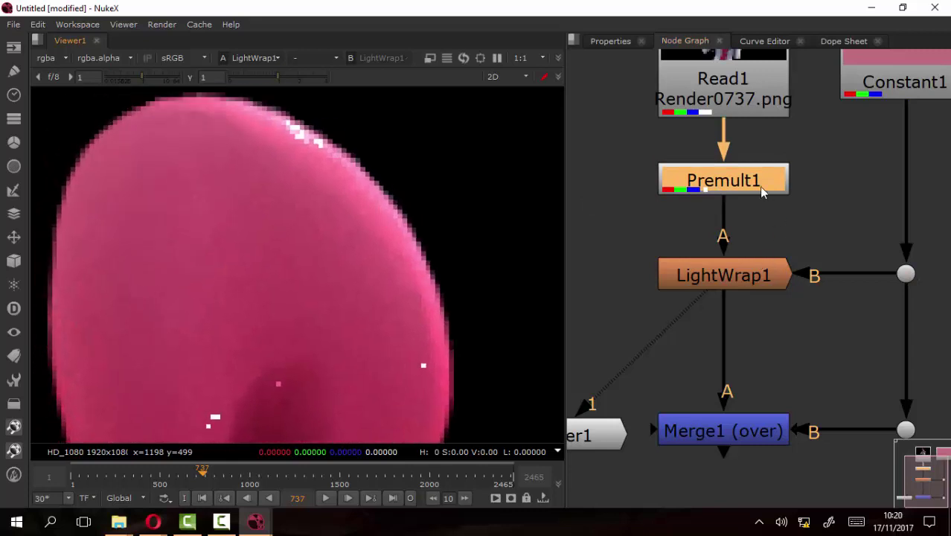
# Raise LightWrap1's Intensity from 23.5 to 52.5 and return to the node graph
pyautogui.doubleClick(766, 277)
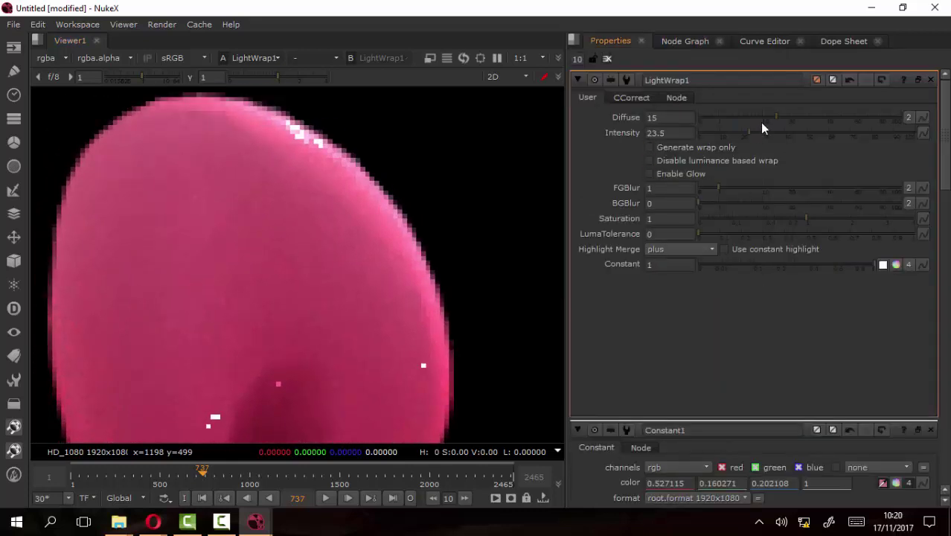
pyautogui.moveTo(749, 133); pyautogui.dragTo(812, 146)
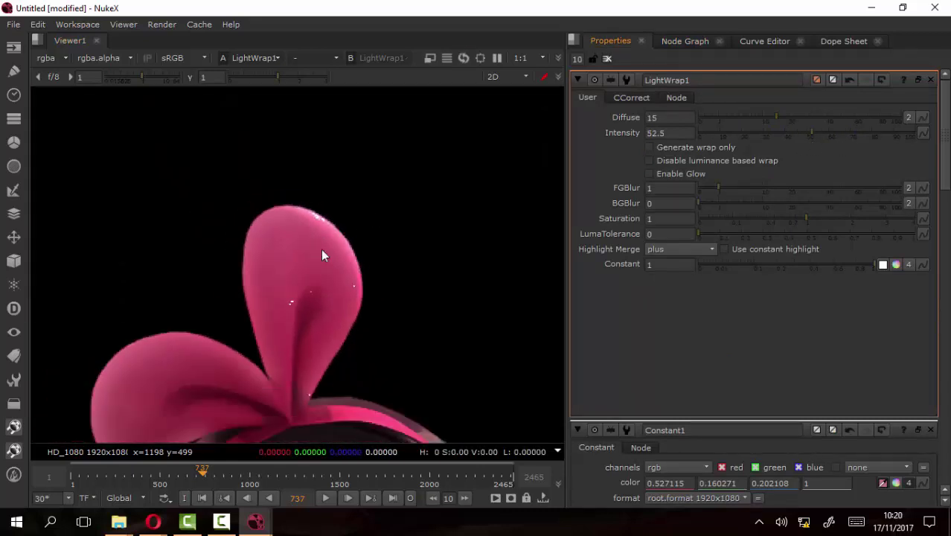
pyautogui.click(688, 43)
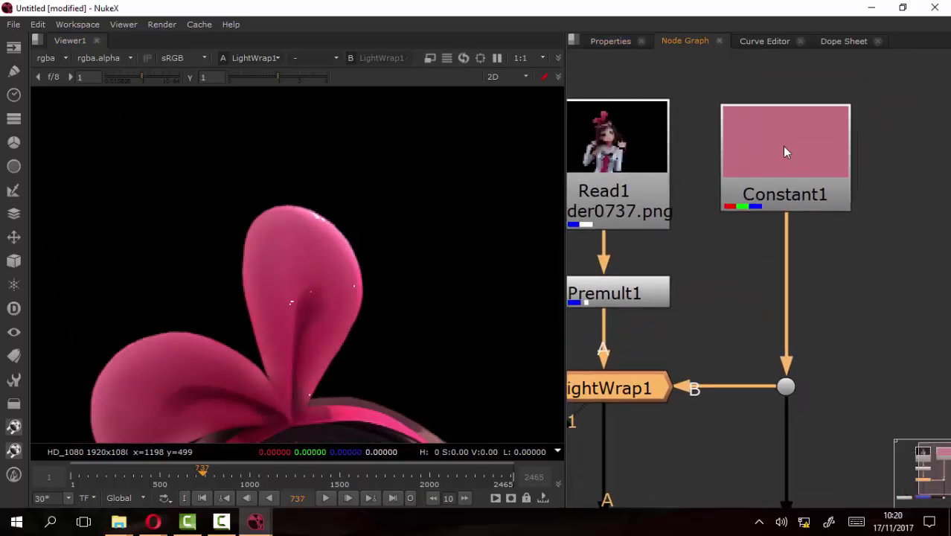
pyautogui.press('ctrl')
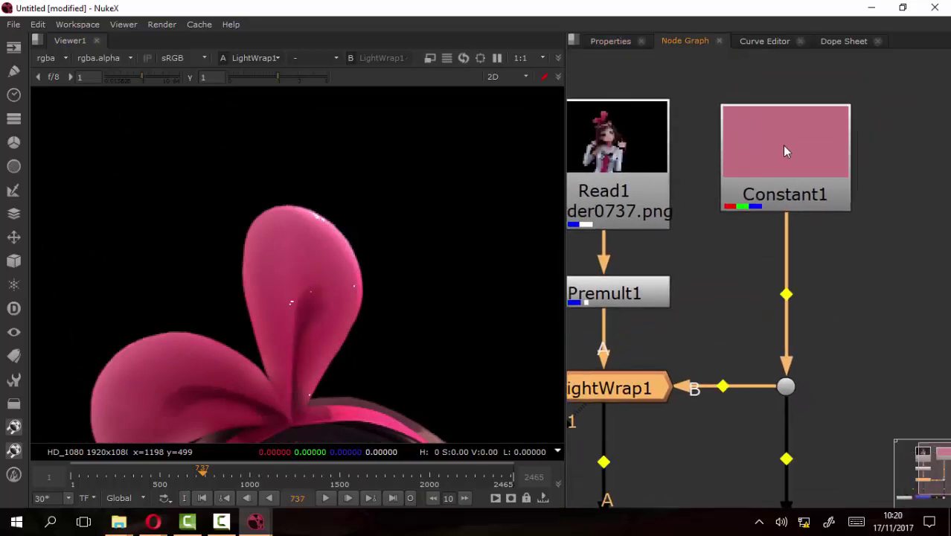
# Set Constant1's colour to magenta-purple (0.527, 0.035, 0.417) in the colour picker
pyautogui.doubleClick(785, 147)
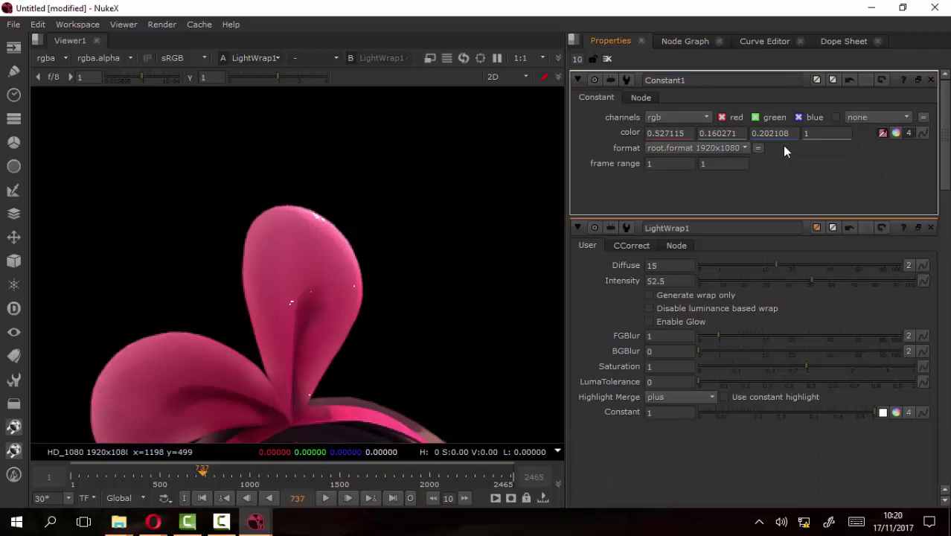
pyautogui.click(895, 132)
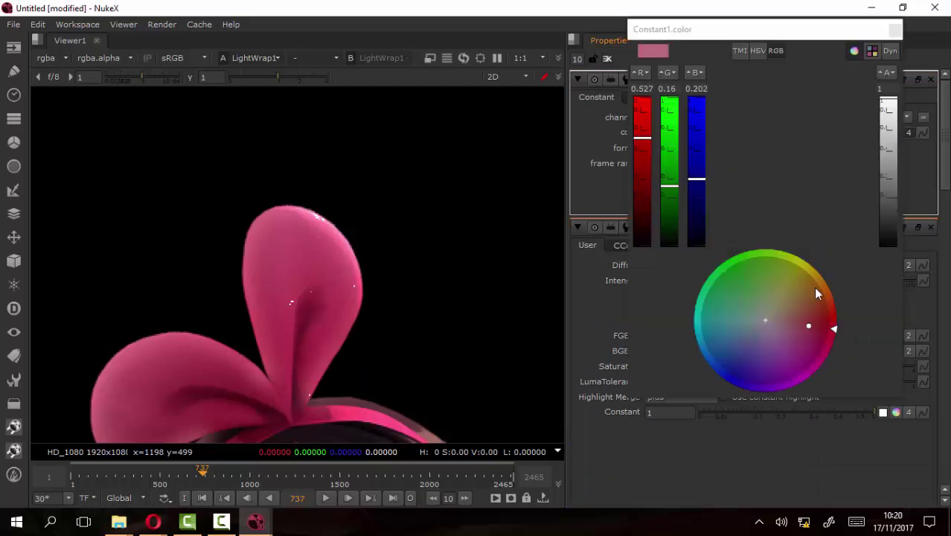
pyautogui.moveTo(809, 326); pyautogui.dragTo(815, 358)
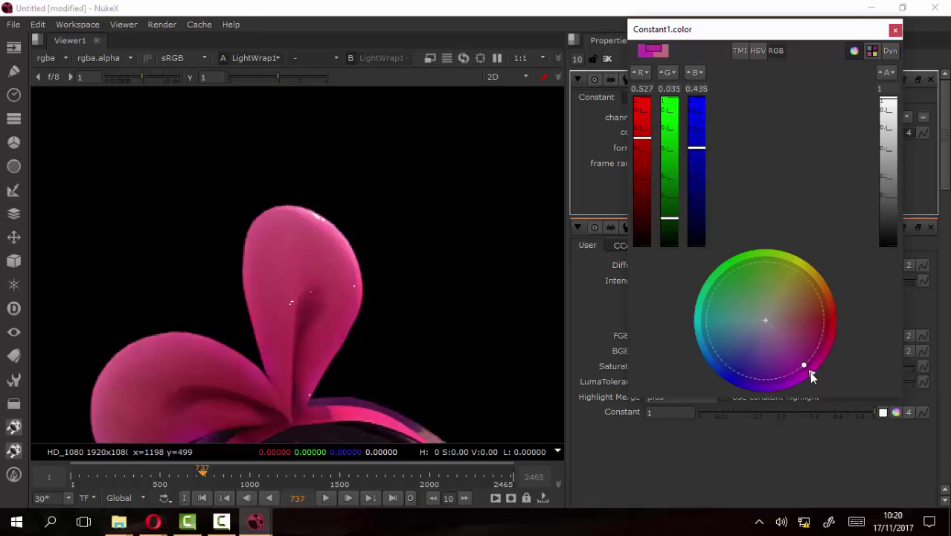
pyautogui.moveTo(816, 361); pyautogui.dragTo(814, 376)
pyautogui.click(896, 29)
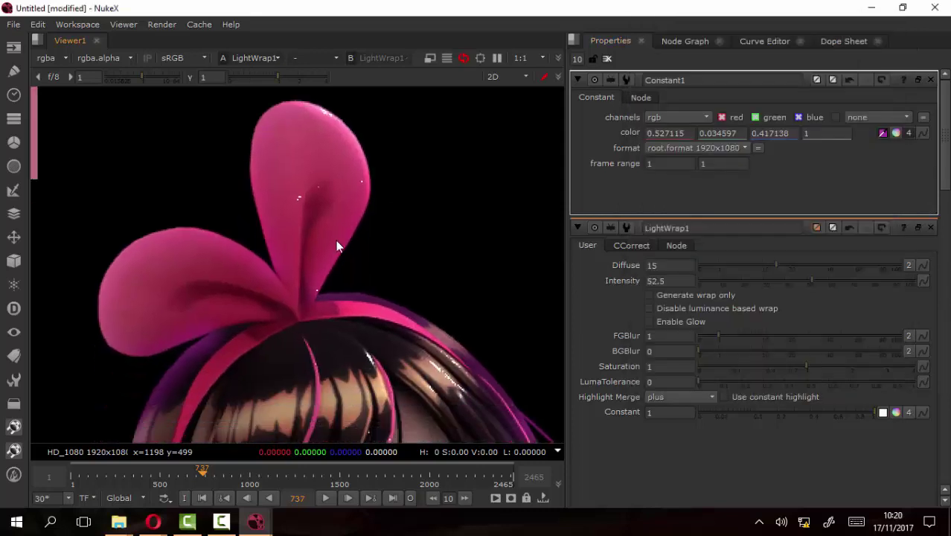
# Inspect the purple edge glow around the mouth and hand, then return to the node graph
pyautogui.scroll(5, 338, 223)
pyautogui.scroll(-3, 390, 248)
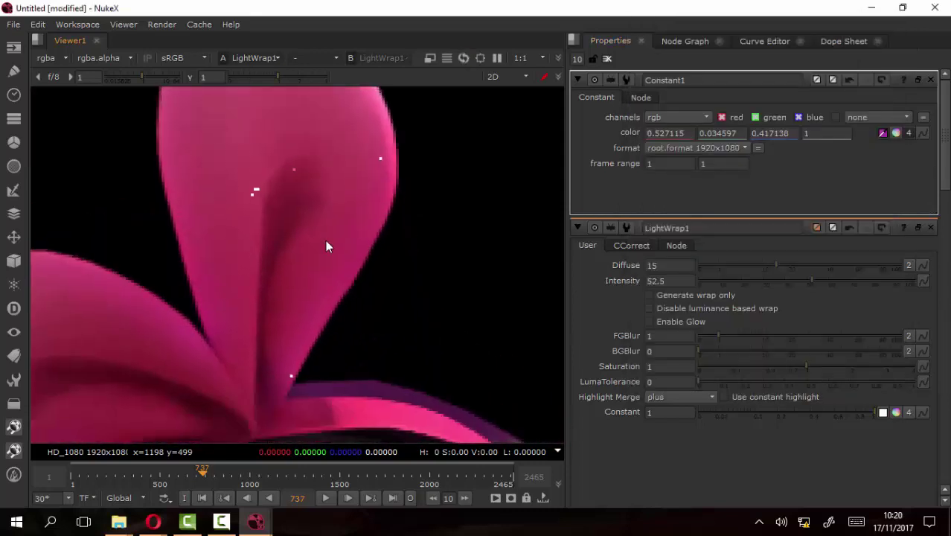
pyautogui.scroll(5, 365, 238)
pyautogui.scroll(-3, 394, 260)
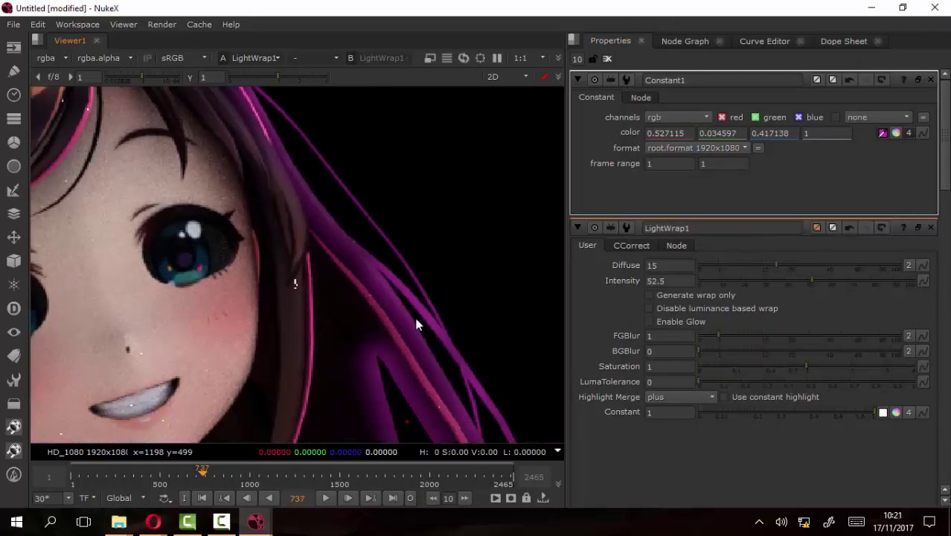
pyautogui.moveTo(446, 376); pyautogui.dragTo(435, 220)
pyautogui.scroll(3, 417, 276)
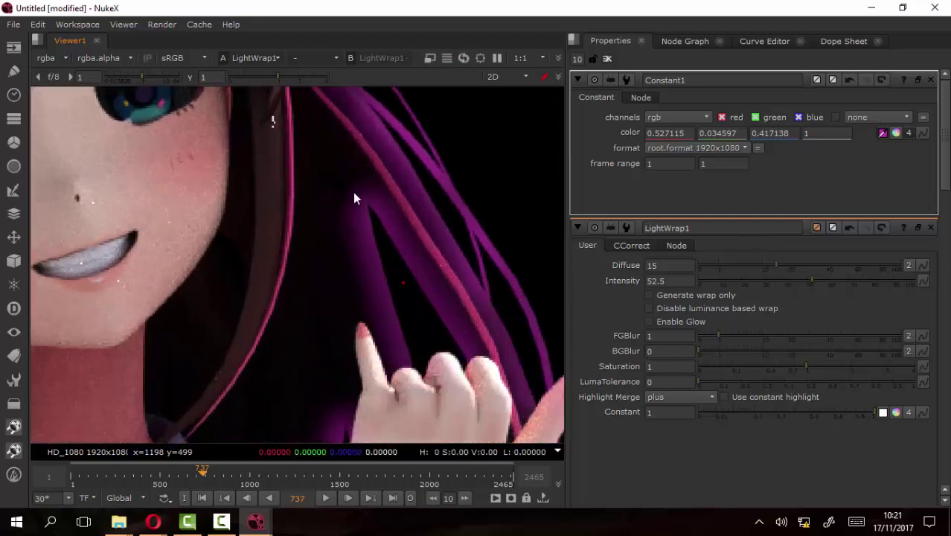
pyautogui.click(683, 42)
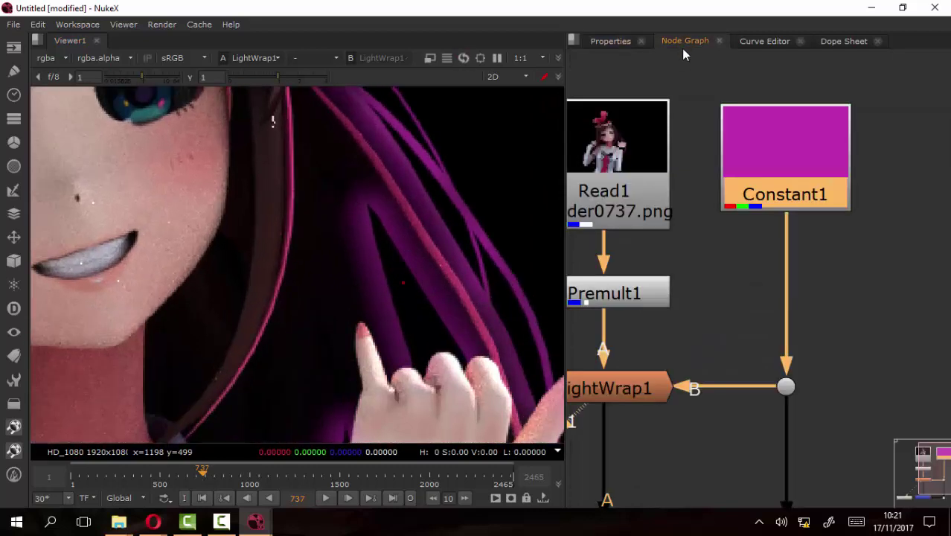
pyautogui.scroll(3, 726, 241)
# Lower LightWrap1's Intensity and narrow its Diffuse spread
pyautogui.doubleClick(716, 361)
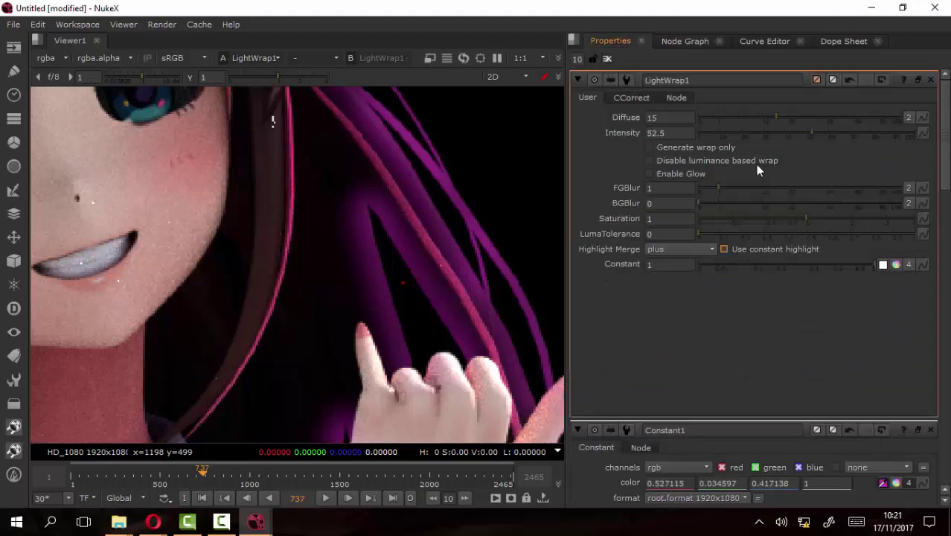
pyautogui.scroll(1, 316, 264)
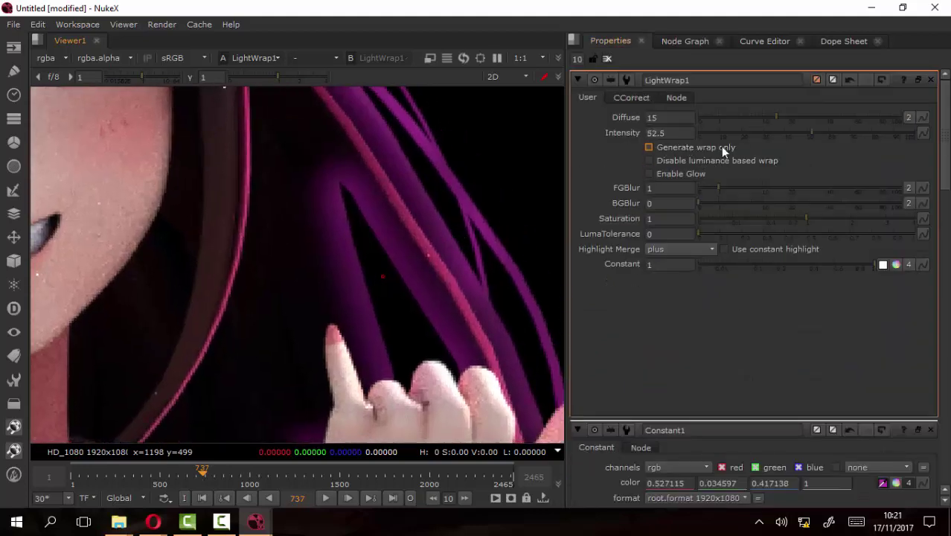
pyautogui.moveTo(811, 134); pyautogui.dragTo(760, 134)
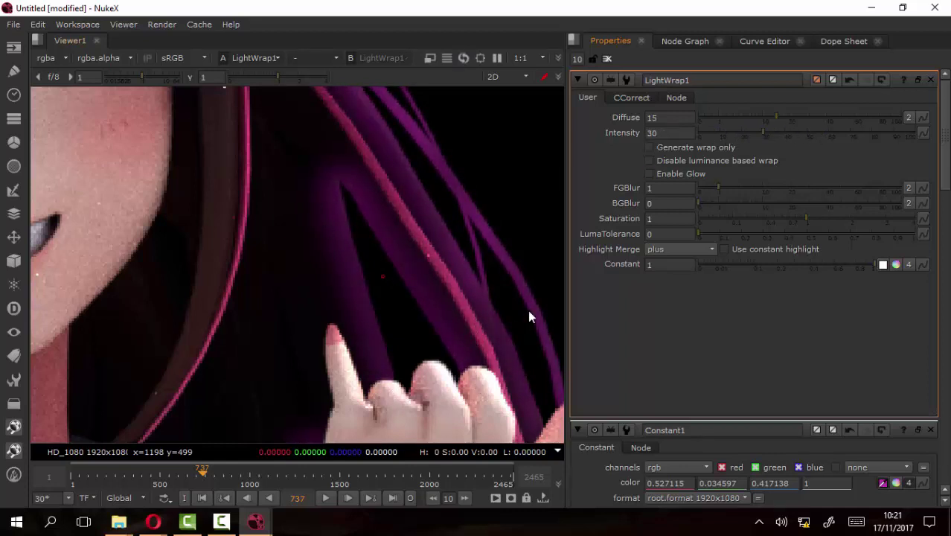
pyautogui.moveTo(775, 117)
pyautogui.mouseDown()
pyautogui.moveTo(709, 119)
pyautogui.moveTo(748, 120)
pyautogui.moveTo(727, 137)
pyautogui.mouseUp()
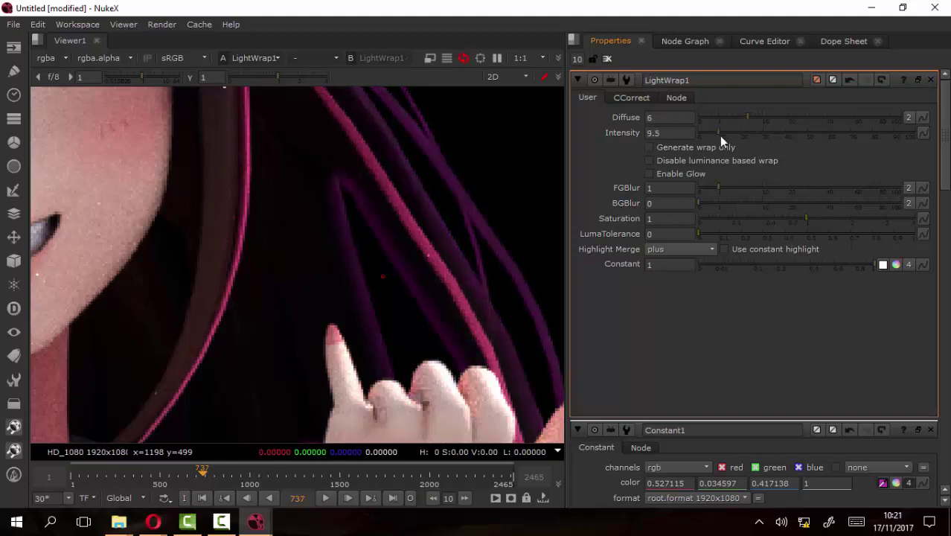
pyautogui.scroll(-3, 399, 288)
pyautogui.scroll(-2, 399, 288)
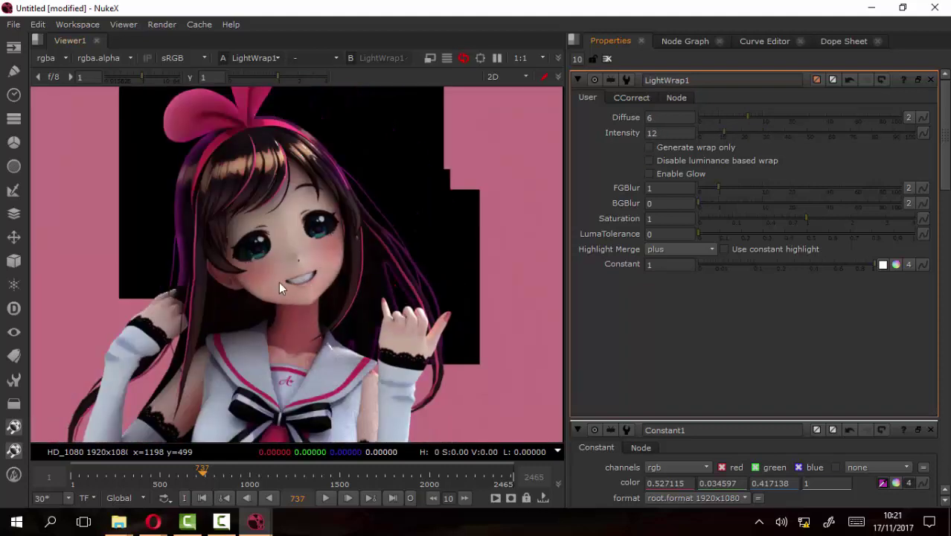
pyautogui.scroll(1, 278, 281)
pyautogui.scroll(1, 352, 213)
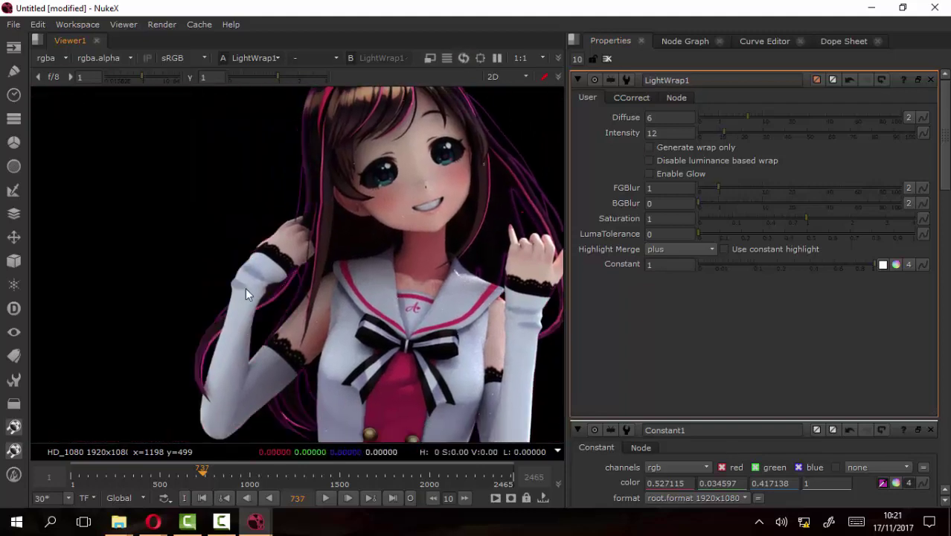
pyautogui.scroll(3, 249, 268)
pyautogui.scroll(1, 259, 239)
pyautogui.scroll(2, 332, 245)
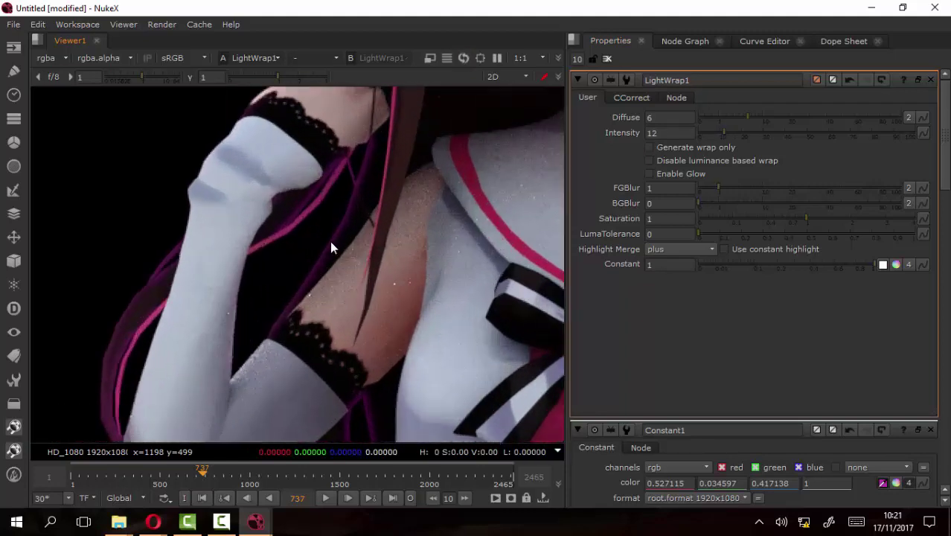
pyautogui.scroll(4, 341, 226)
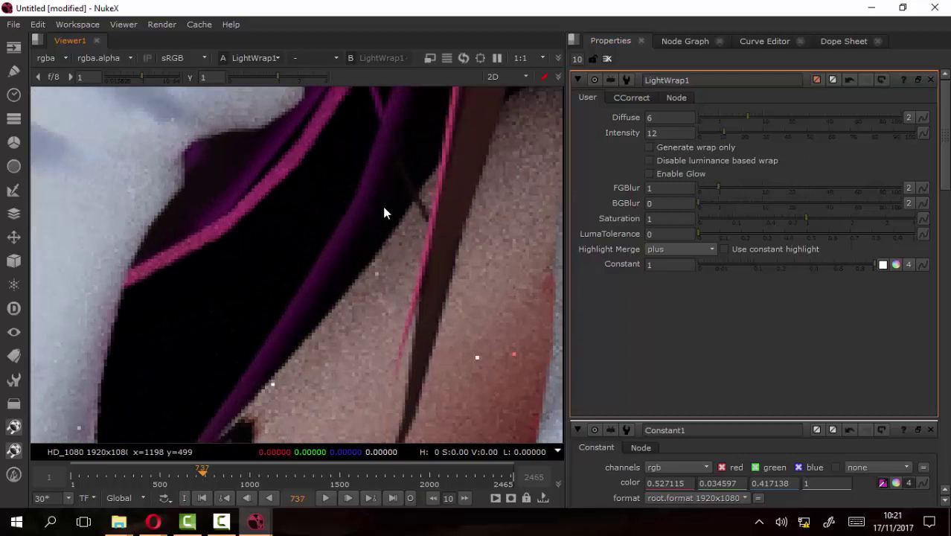
# Fine-tune LightWrap1 to Intensity 6 and Diffuse 7.8
pyautogui.moveTo(734, 131); pyautogui.dragTo(711, 132)
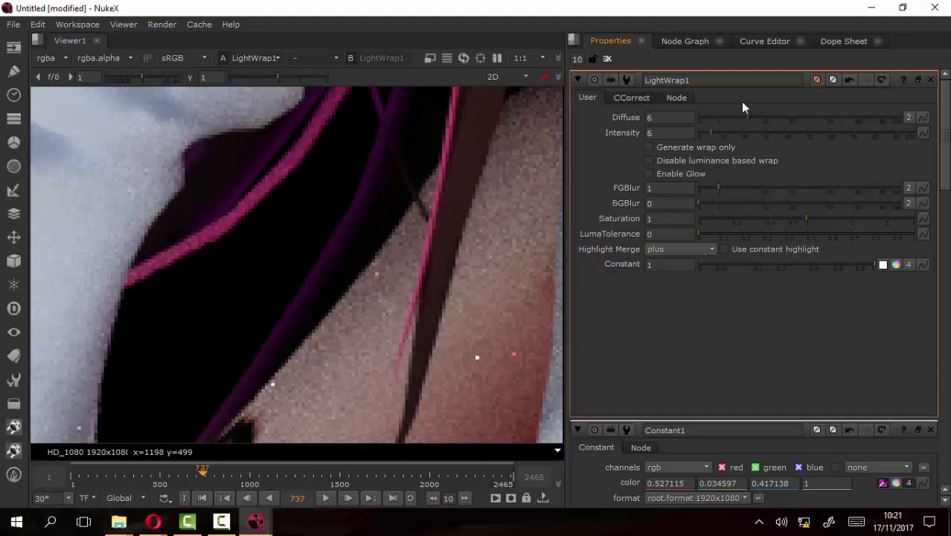
pyautogui.moveTo(748, 117); pyautogui.dragTo(752, 116)
pyautogui.scroll(-3, 417, 223)
pyautogui.scroll(-3, 367, 235)
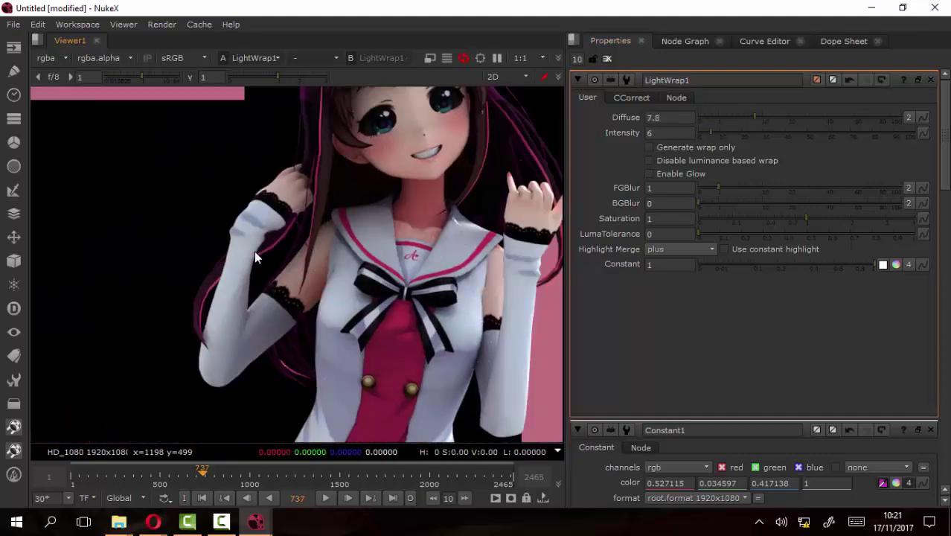
pyautogui.scroll(-3, 254, 251)
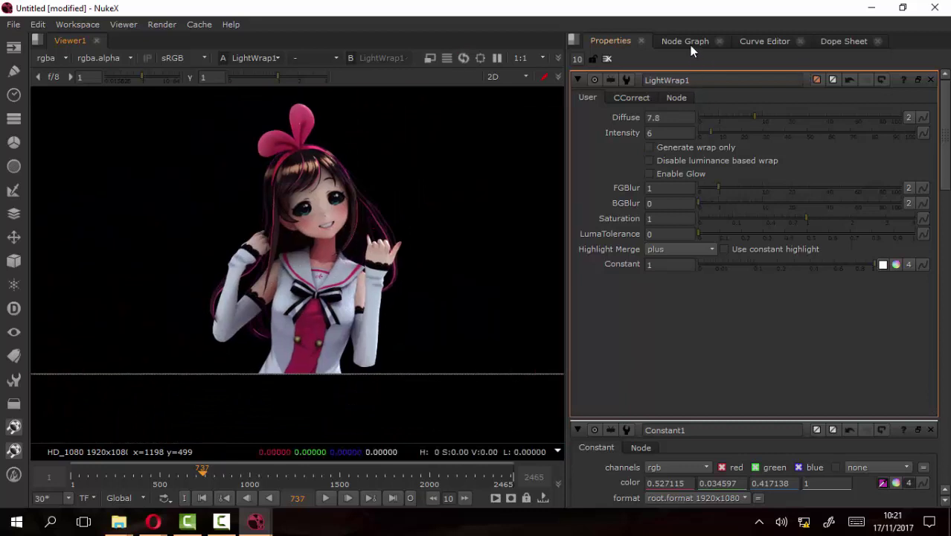
# Connect Viewer1 to Merge1 to show the character over the magenta background
pyautogui.click(690, 45)
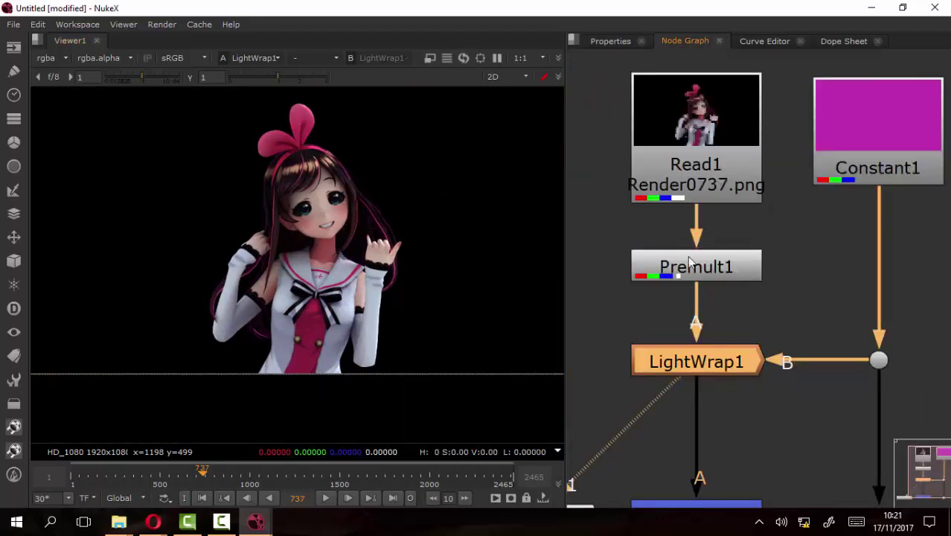
pyautogui.moveTo(728, 397); pyautogui.dragTo(745, 248)
pyautogui.scroll(-2, 746, 248)
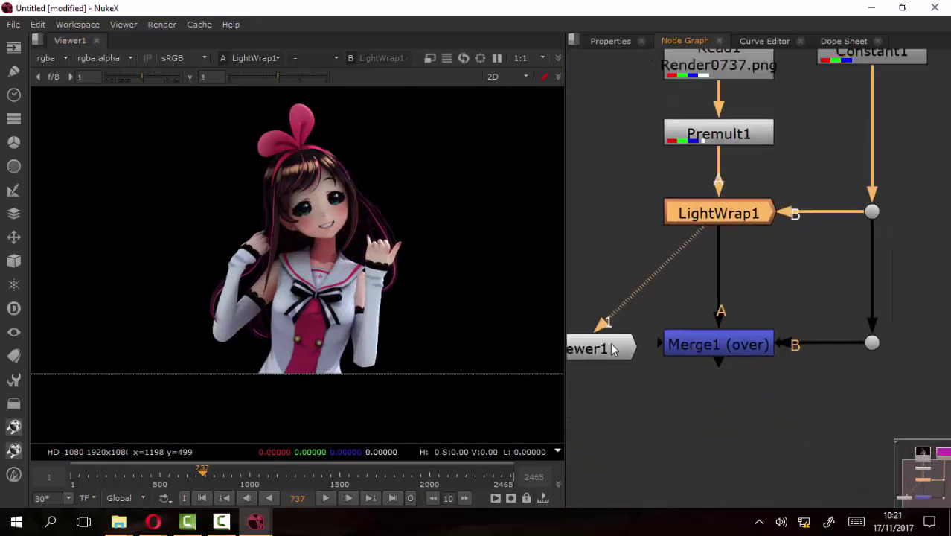
pyautogui.moveTo(612, 350); pyautogui.dragTo(648, 484)
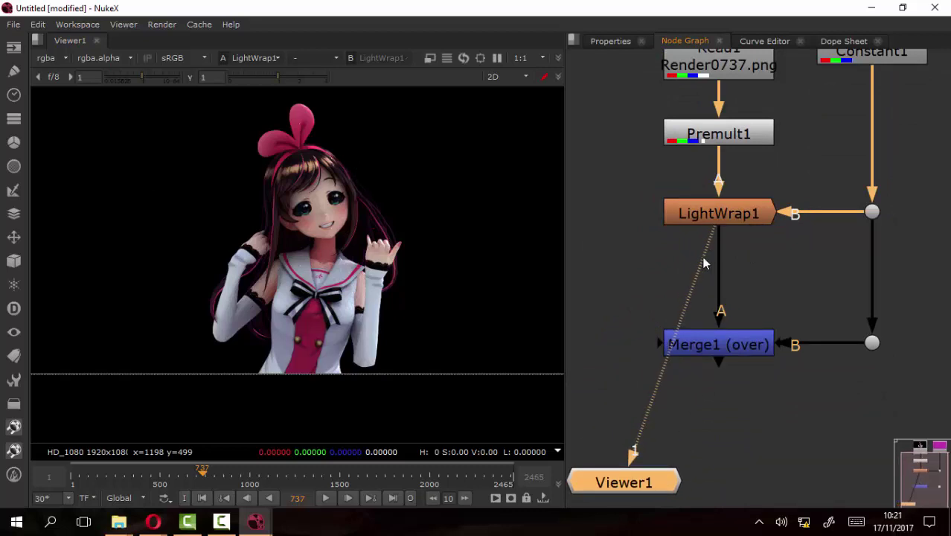
pyautogui.moveTo(705, 262); pyautogui.dragTo(719, 341)
# Zoom the viewer in to inspect the purple-wrapped hair edges
pyautogui.scroll(2, 373, 246)
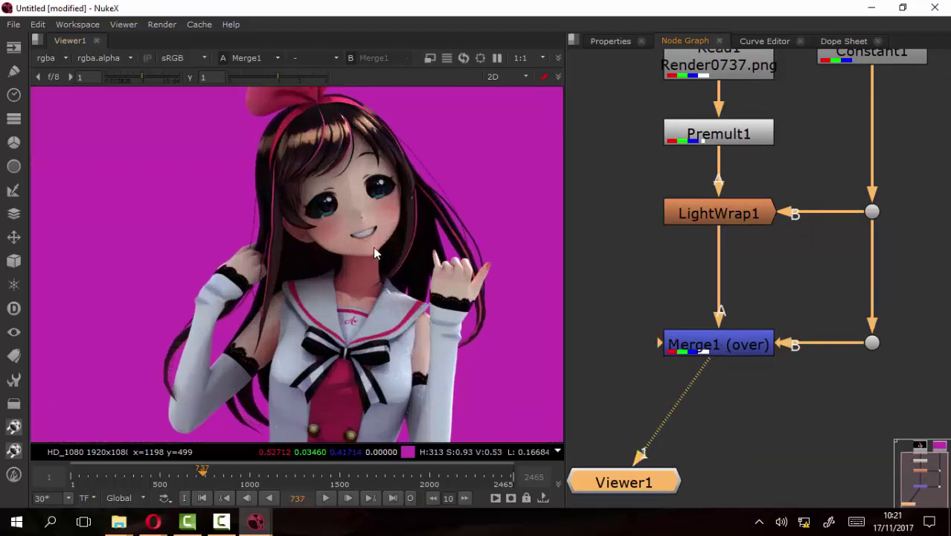
pyautogui.scroll(2, 373, 247)
pyautogui.scroll(2, 463, 213)
pyautogui.scroll(2, 202, 192)
pyautogui.scroll(1, 277, 285)
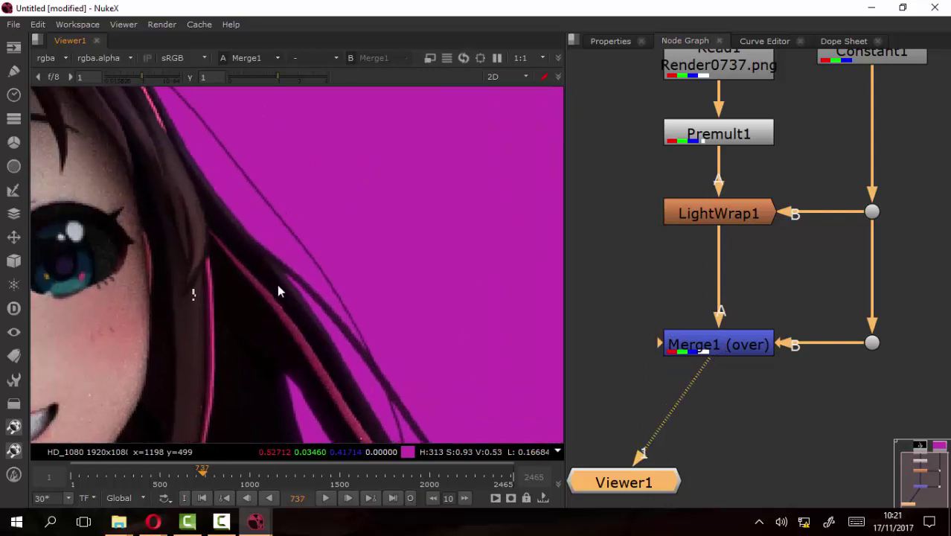
pyautogui.scroll(-2, 196, 189)
pyautogui.scroll(2, 252, 207)
pyautogui.scroll(2, 393, 277)
pyautogui.scroll(1, 392, 223)
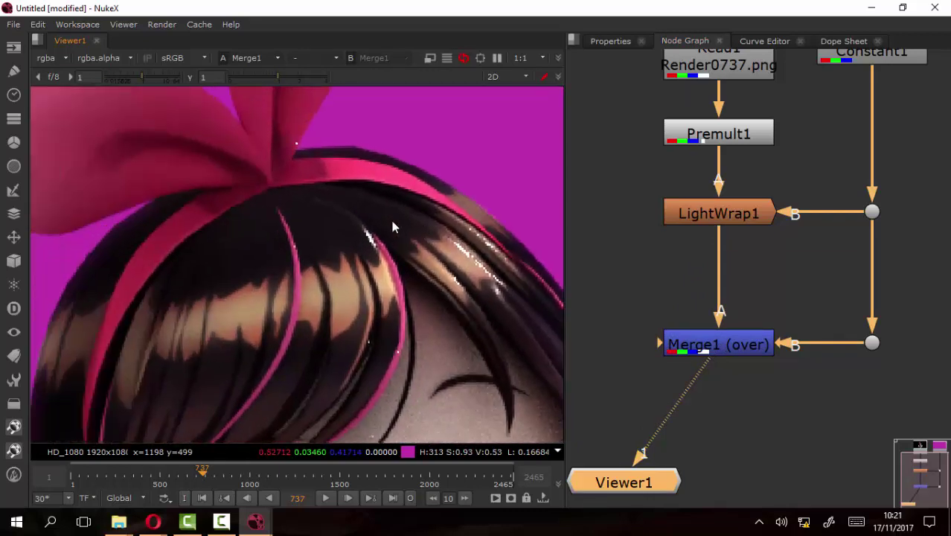
pyautogui.scroll(-1, 255, 128)
pyautogui.scroll(2, 234, 165)
pyautogui.scroll(1, 227, 172)
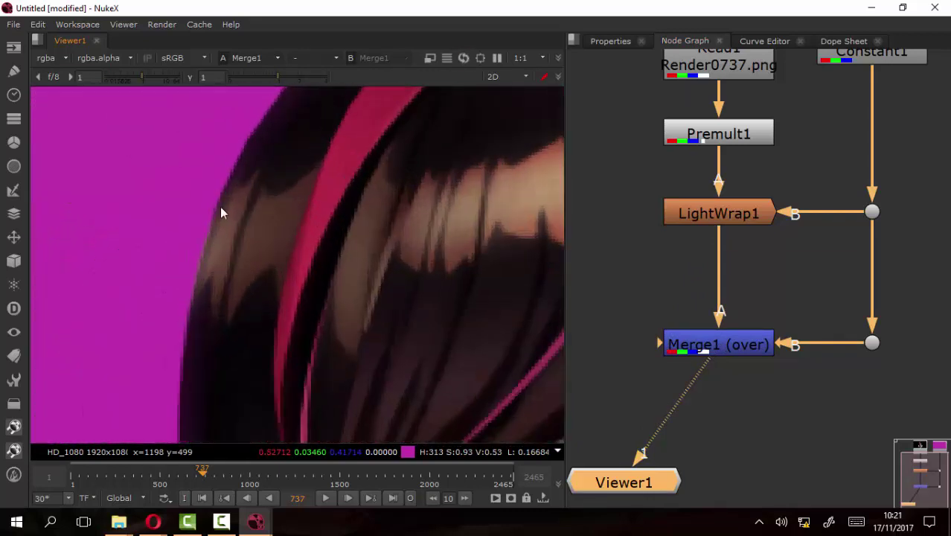
# Raise LightWrap1's Intensity slider from 6 to 19.5
pyautogui.doubleClick(734, 213)
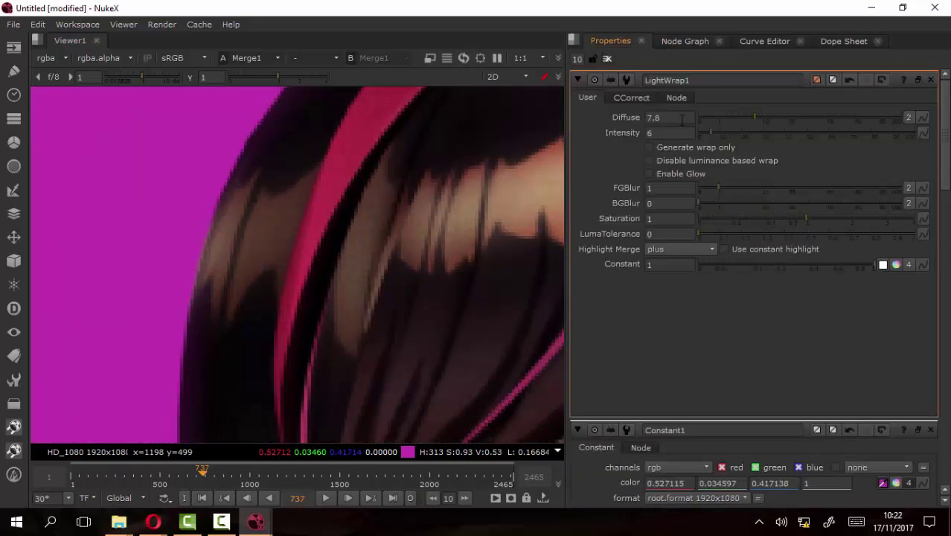
pyautogui.moveTo(708, 134)
pyautogui.mouseDown()
pyautogui.moveTo(742, 134)
pyautogui.moveTo(720, 123)
pyautogui.moveTo(755, 121)
pyautogui.mouseUp()
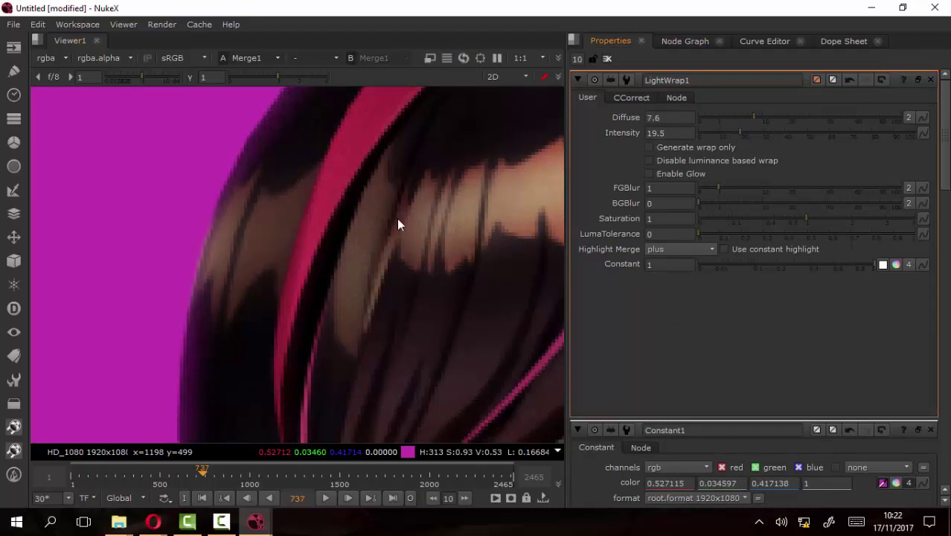
pyautogui.click(686, 41)
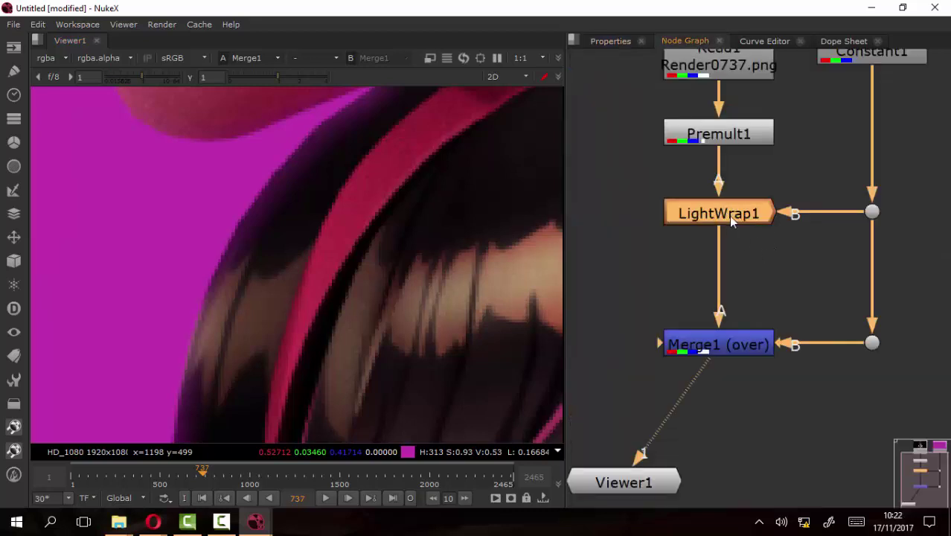
pyautogui.press('d')
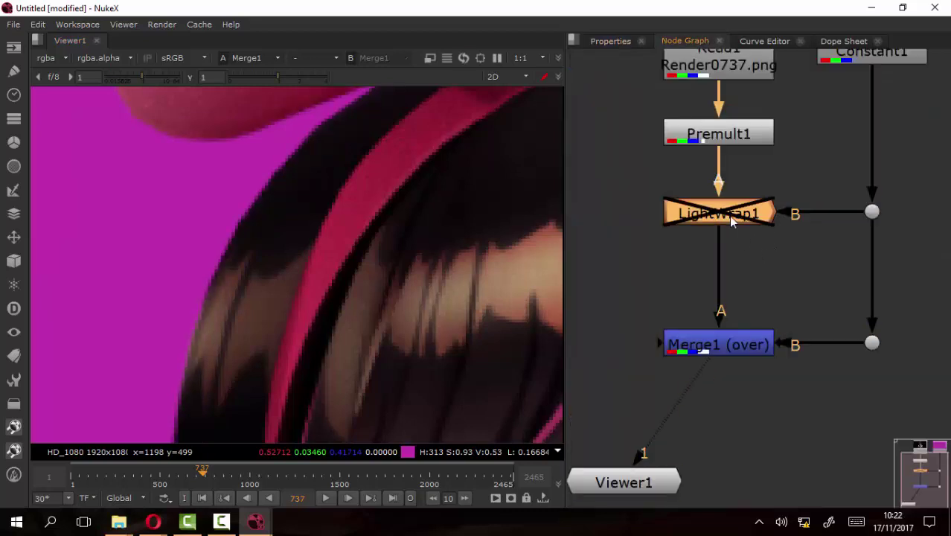
pyautogui.press('d')
pyautogui.press('d')
pyautogui.moveTo(337, 137); pyautogui.dragTo(220, 210)
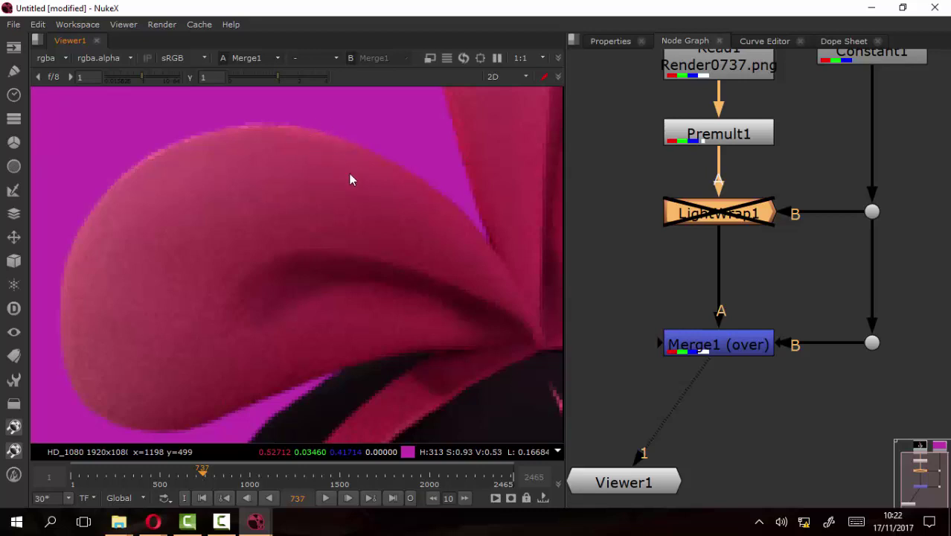
pyautogui.press('d')
pyautogui.press('d')
pyautogui.press('d')
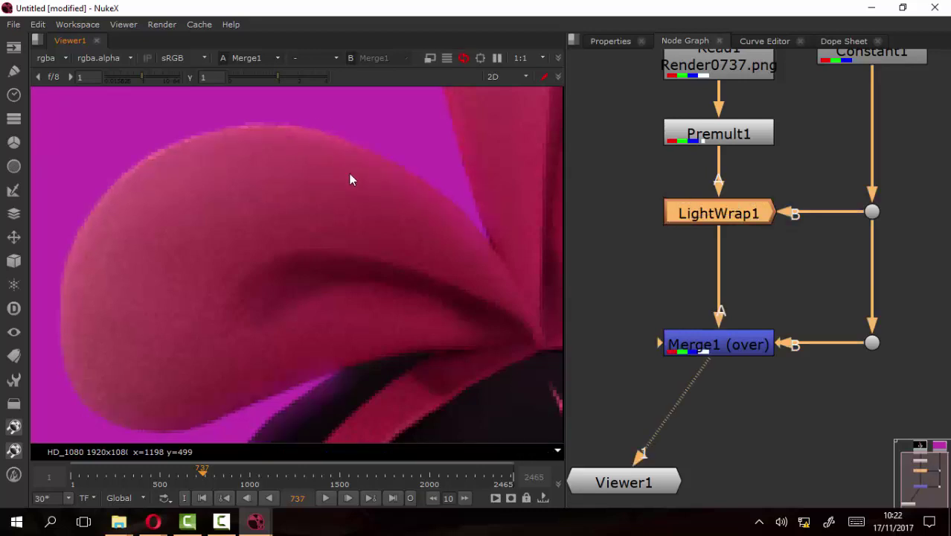
pyautogui.scroll(-5, 336, 287)
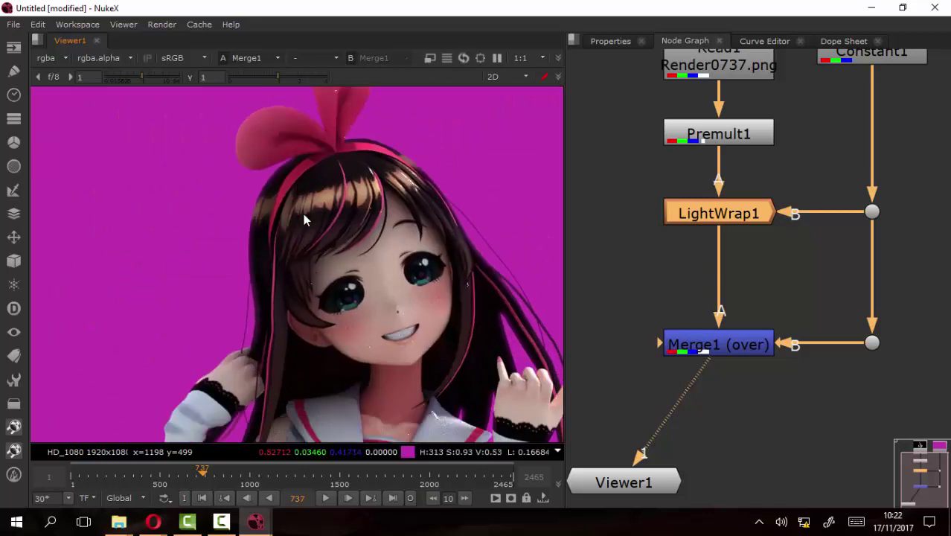
pyautogui.moveTo(303, 214); pyautogui.dragTo(309, 354)
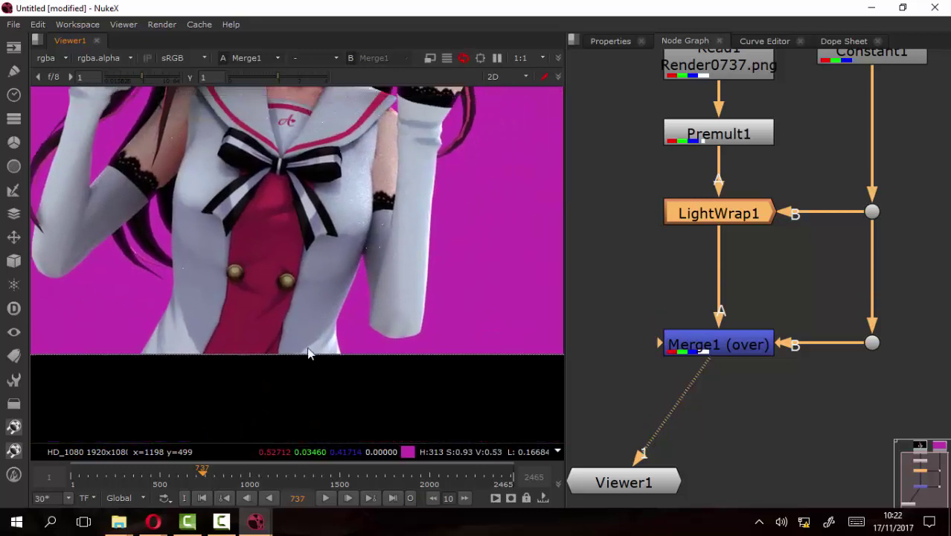
pyautogui.press('d')
pyautogui.press('d')
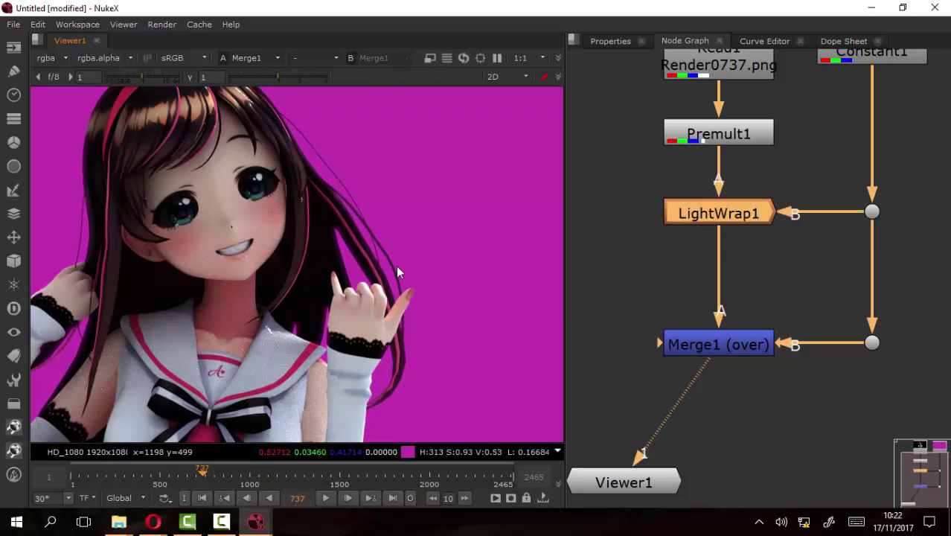
pyautogui.press('d')
pyautogui.press('d')
pyautogui.moveTo(780, 160); pyautogui.dragTo(727, 306)
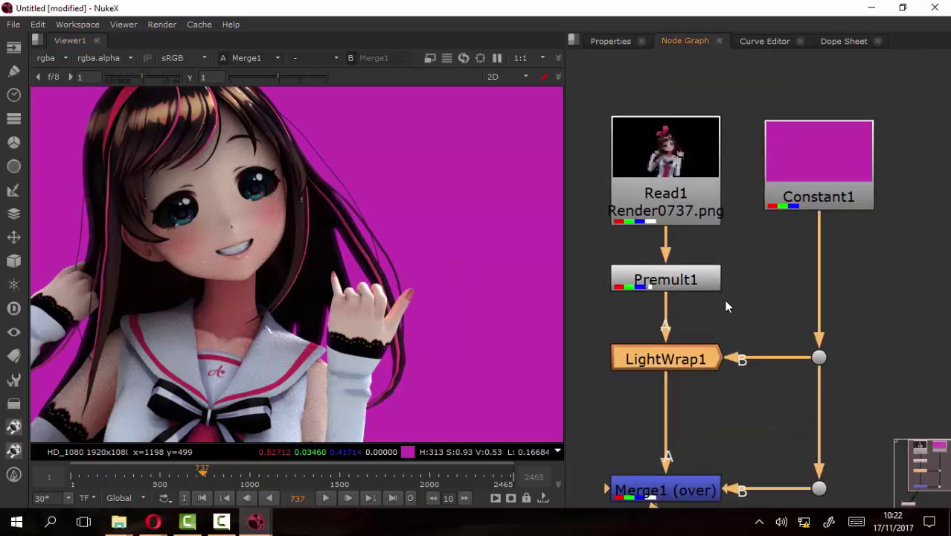
# Change Constant1's colour to a softer pink-purple (0.527115, 0.159531, 0.458847)
pyautogui.doubleClick(819, 154)
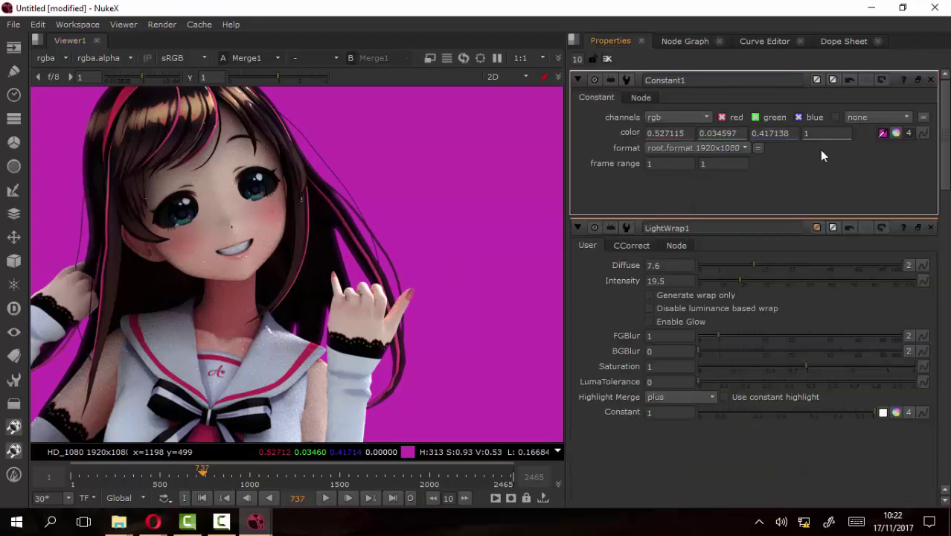
pyautogui.click(896, 133)
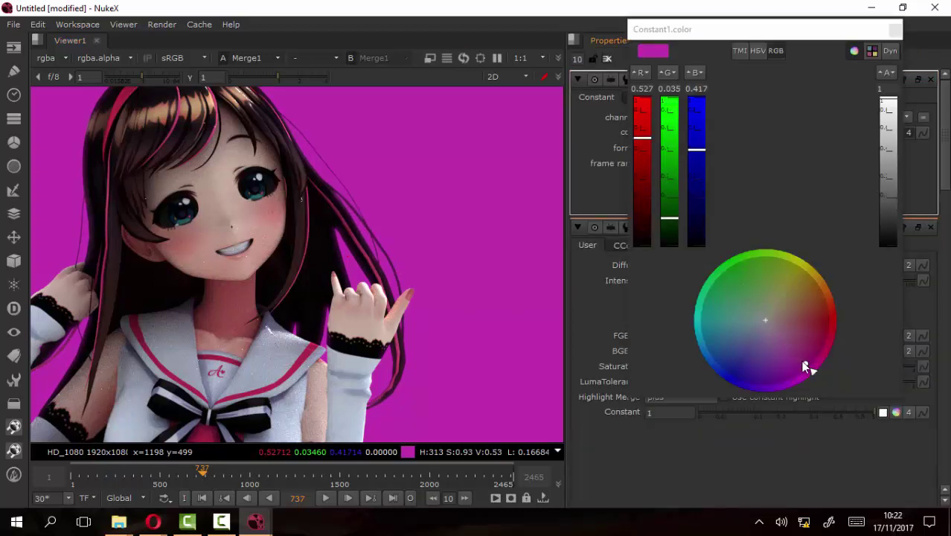
pyautogui.moveTo(806, 367); pyautogui.dragTo(794, 353)
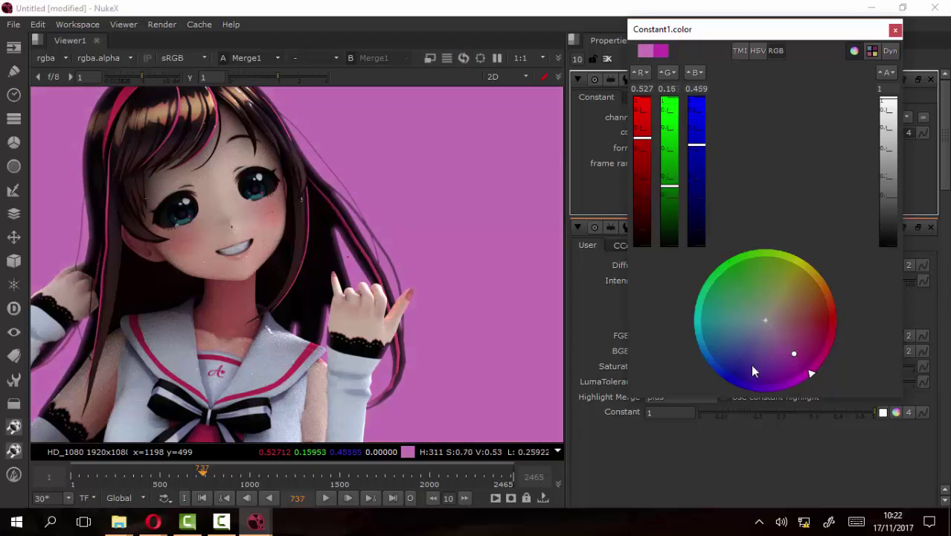
pyautogui.click(895, 29)
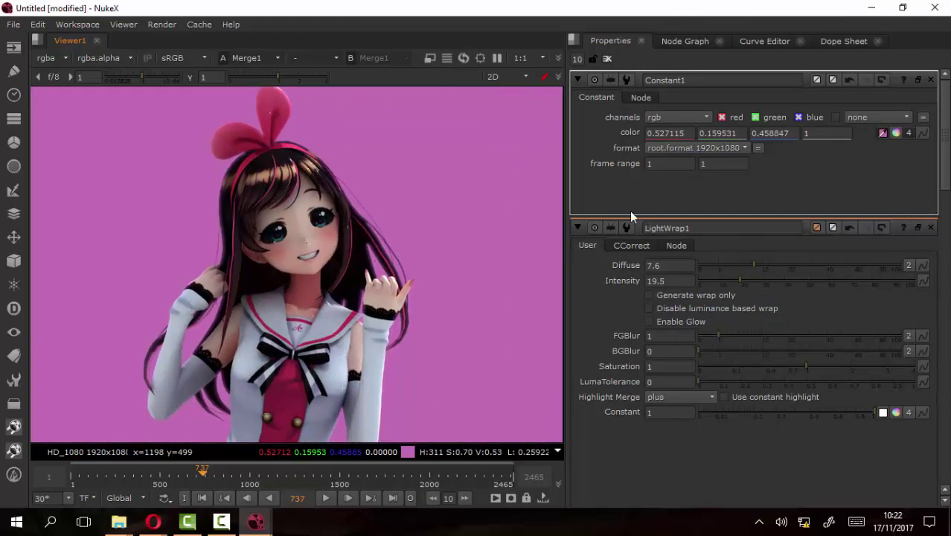
# Add a new Dot node beside Constant1 in the node graph
pyautogui.click(683, 41)
pyautogui.moveTo(832, 391); pyautogui.dragTo(798, 306)
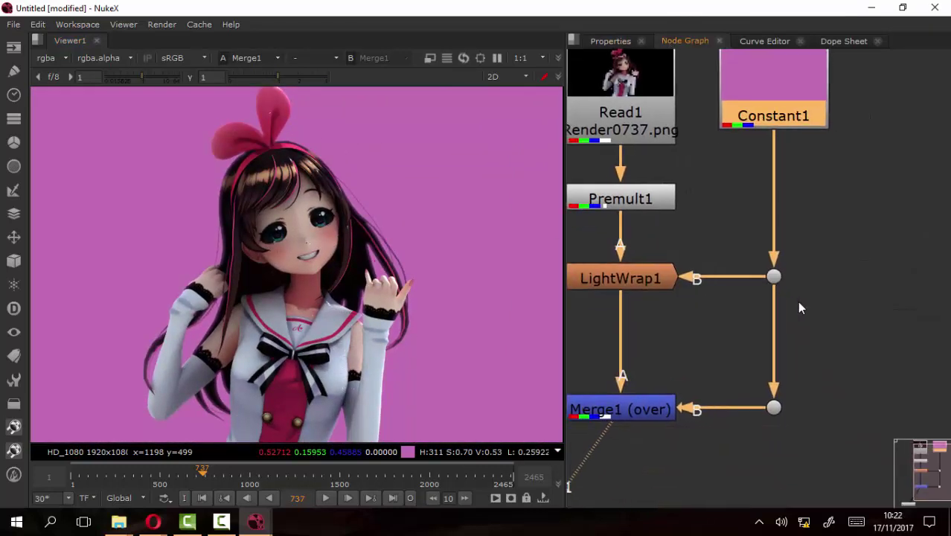
pyautogui.moveTo(817, 258); pyautogui.dragTo(769, 291)
pyautogui.scroll(-4, 767, 283)
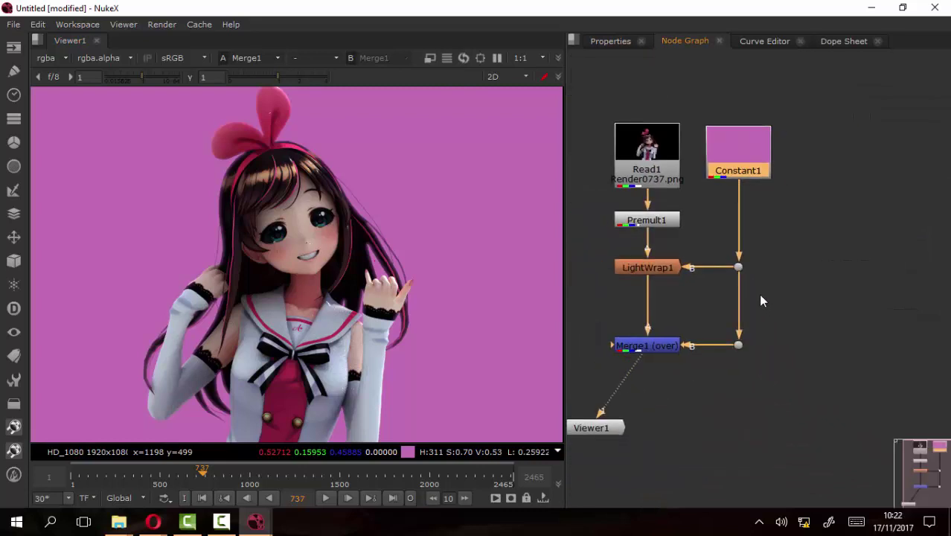
pyautogui.scroll(4, 747, 272)
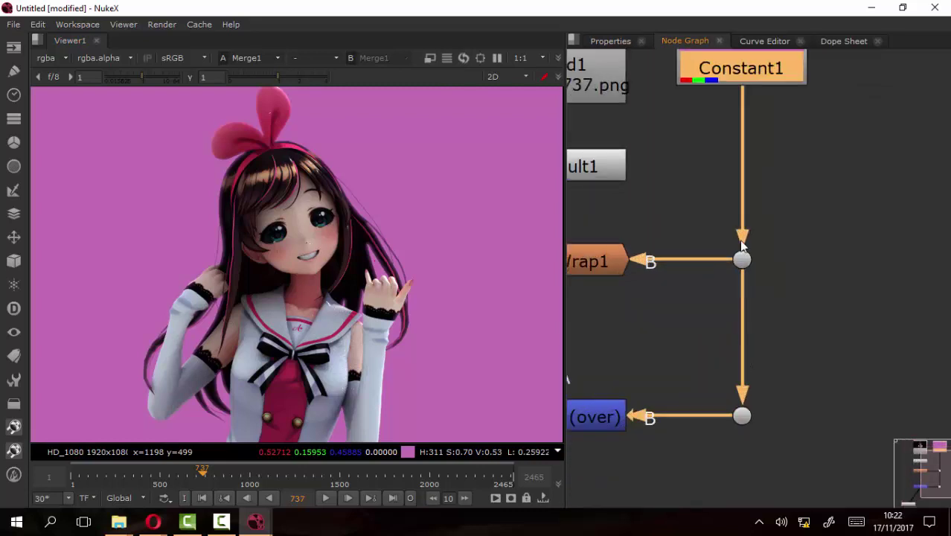
pyautogui.scroll(-2, 827, 294)
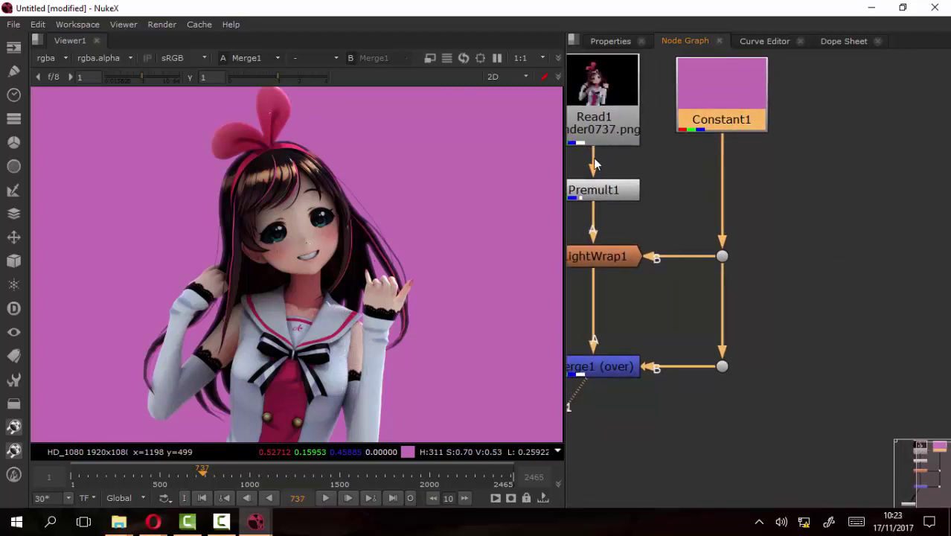
pyautogui.moveTo(812, 255); pyautogui.dragTo(801, 246)
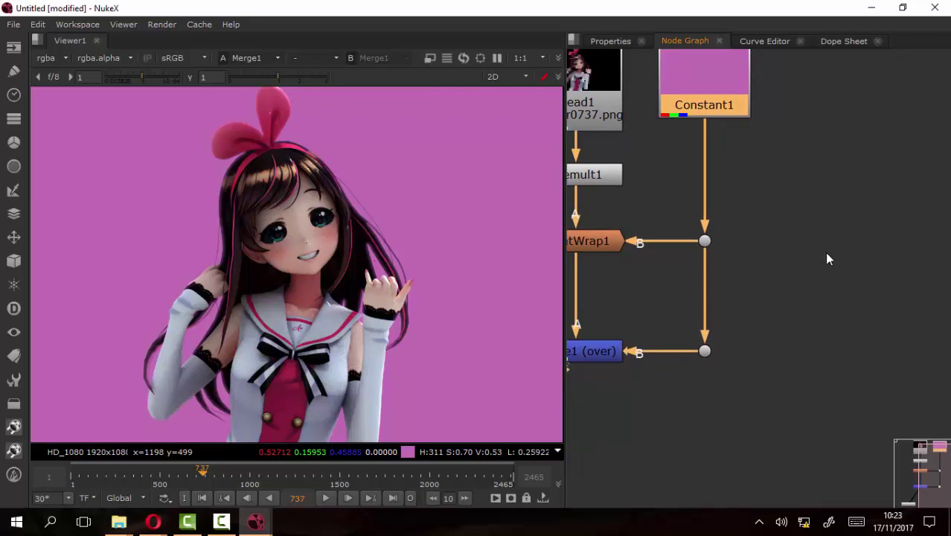
pyautogui.click(824, 249)
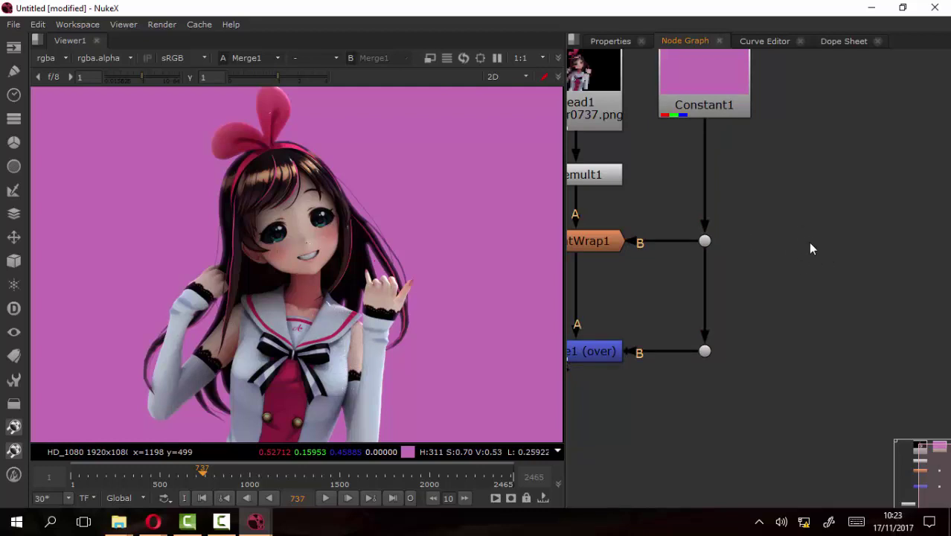
pyautogui.press('.')
pyautogui.moveTo(813, 246); pyautogui.dragTo(840, 225)
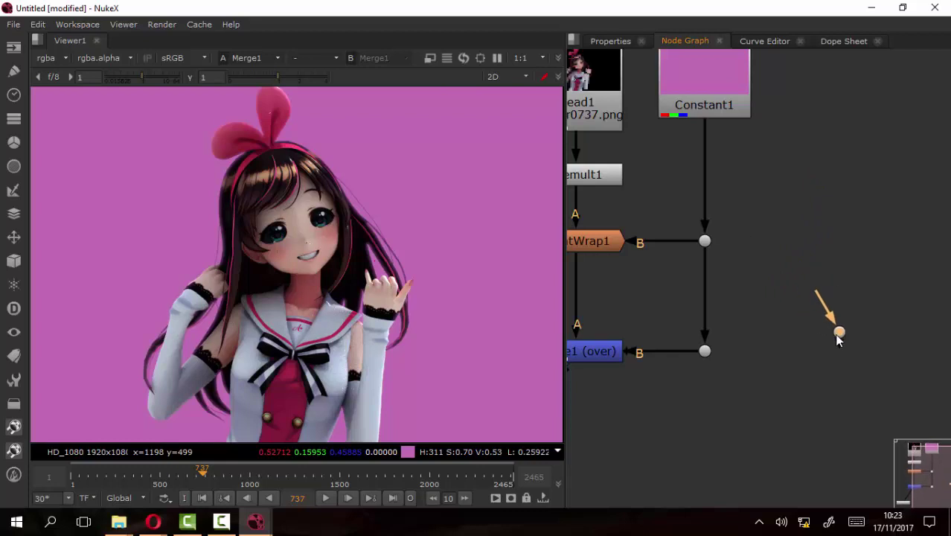
# Feed Merge1's background through the new Dot, delete the spare Dot, and link it upward
pyautogui.moveTo(840, 225)
pyautogui.mouseDown()
pyautogui.moveTo(840, 335)
pyautogui.moveTo(707, 357)
pyautogui.moveTo(740, 375)
pyautogui.moveTo(707, 351)
pyautogui.mouseUp()
pyautogui.moveTo(841, 320)
pyautogui.mouseDown()
pyautogui.moveTo(828, 359)
pyautogui.moveTo(834, 350)
pyautogui.mouseUp()
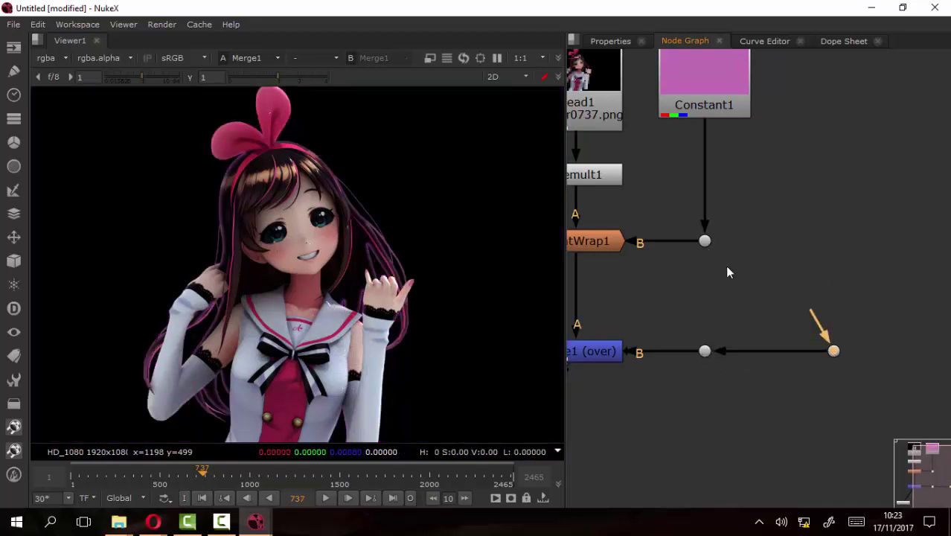
pyautogui.moveTo(834, 351); pyautogui.dragTo(808, 281)
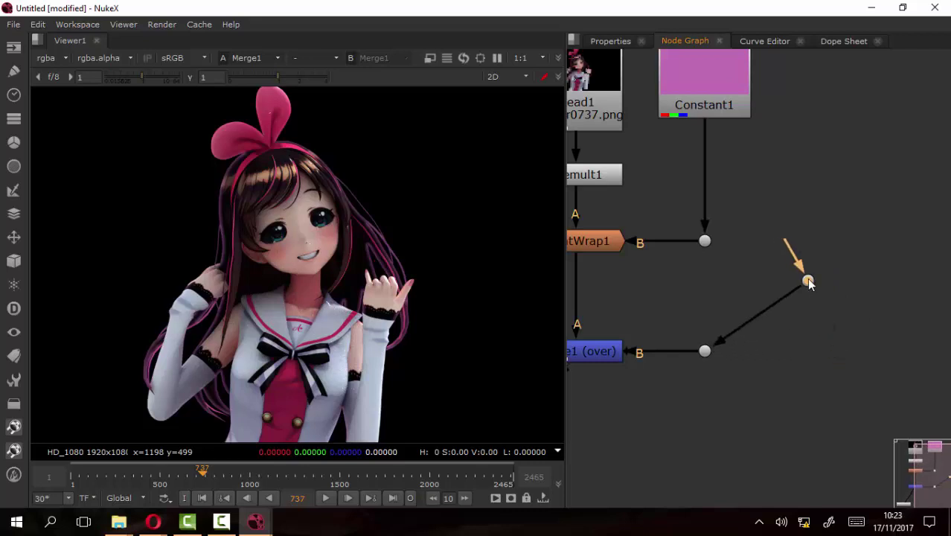
pyautogui.press('Delete')
pyautogui.moveTo(694, 311); pyautogui.dragTo(705, 241)
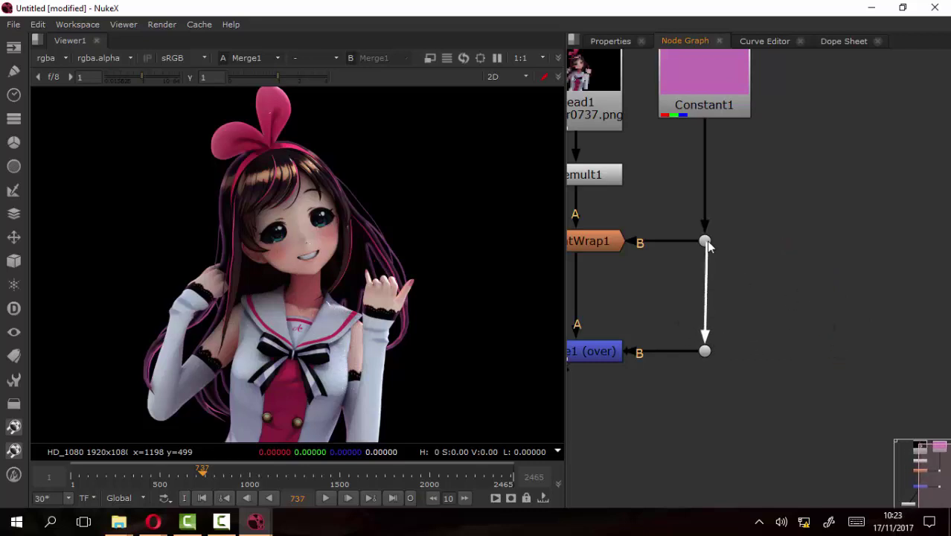
# Place Viewer1 beneath Merge1 and fit the image in the viewer
pyautogui.press('f')
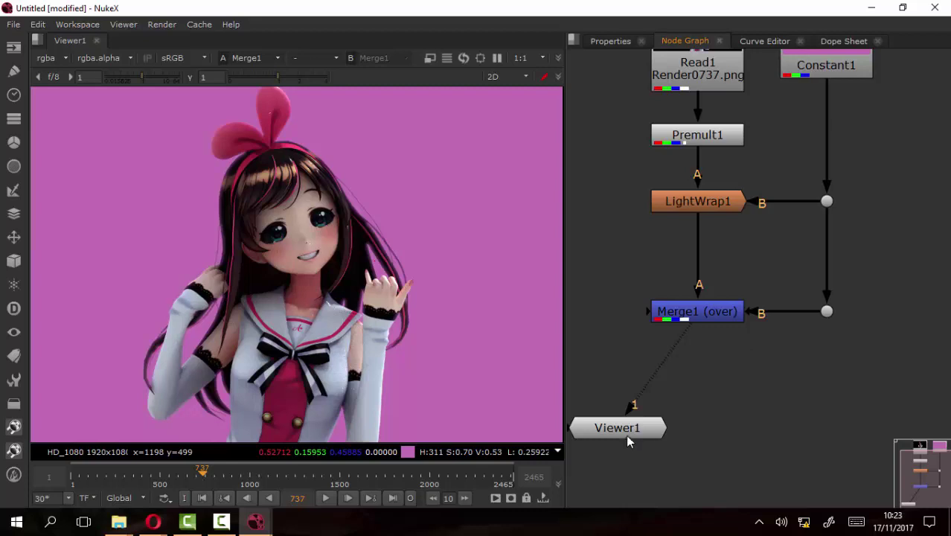
pyautogui.moveTo(626, 434); pyautogui.dragTo(720, 432)
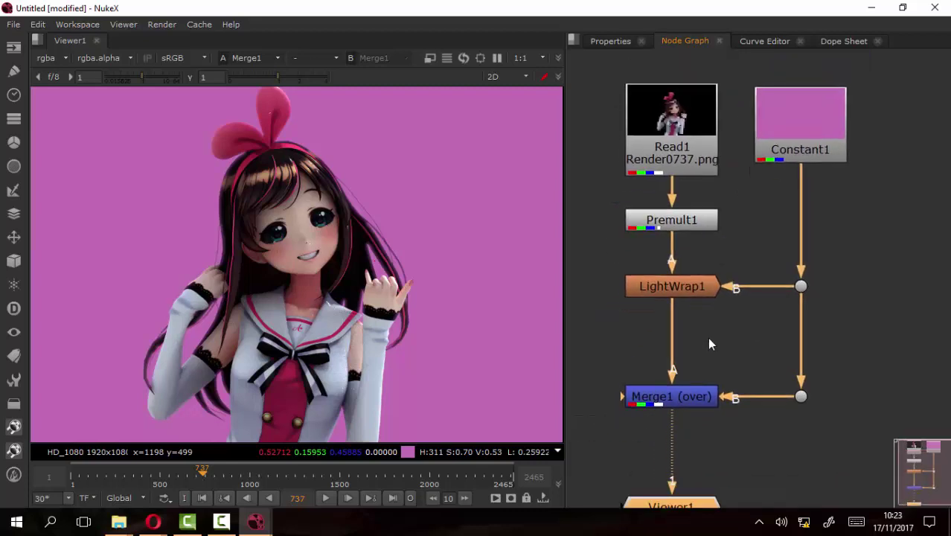
pyautogui.press('f')
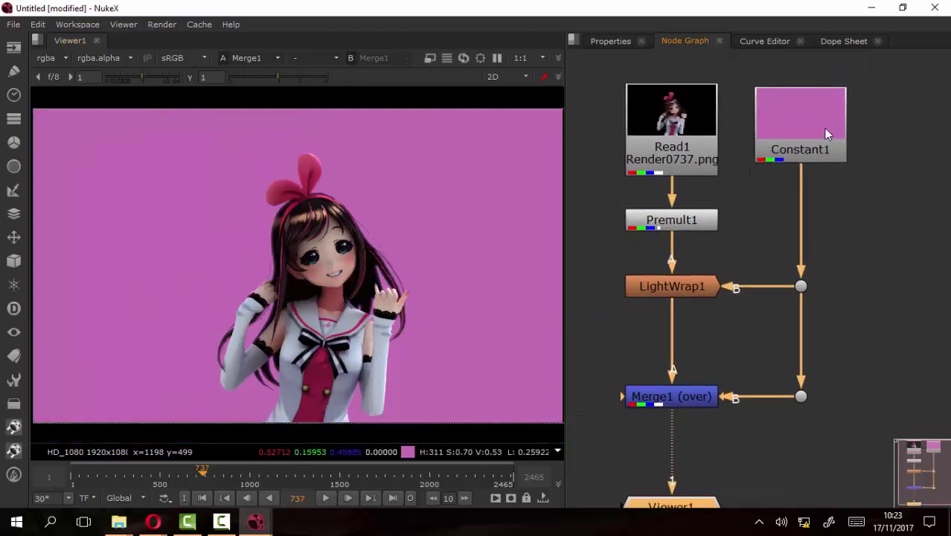
# Move Premult1 between LightWrap1 and Merge1, aligning LightWrap1 and the background Dot
pyautogui.click(671, 231)
pyautogui.press('ctrl')
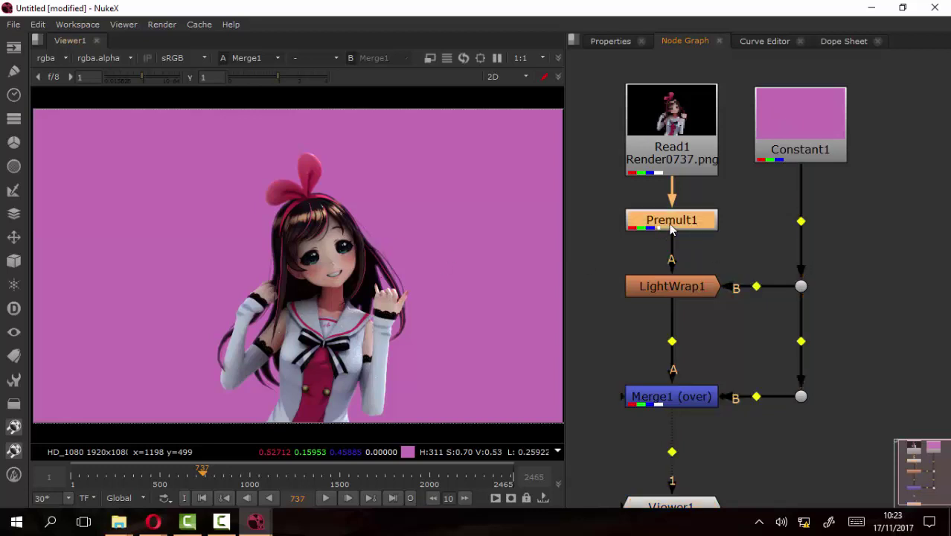
pyautogui.moveTo(671, 227); pyautogui.dragTo(684, 335)
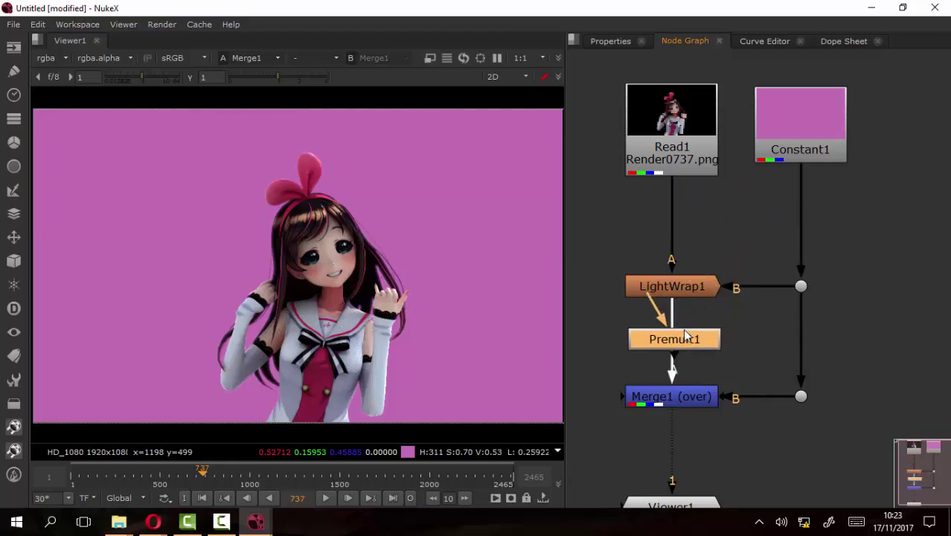
pyautogui.moveTo(692, 286); pyautogui.dragTo(693, 256)
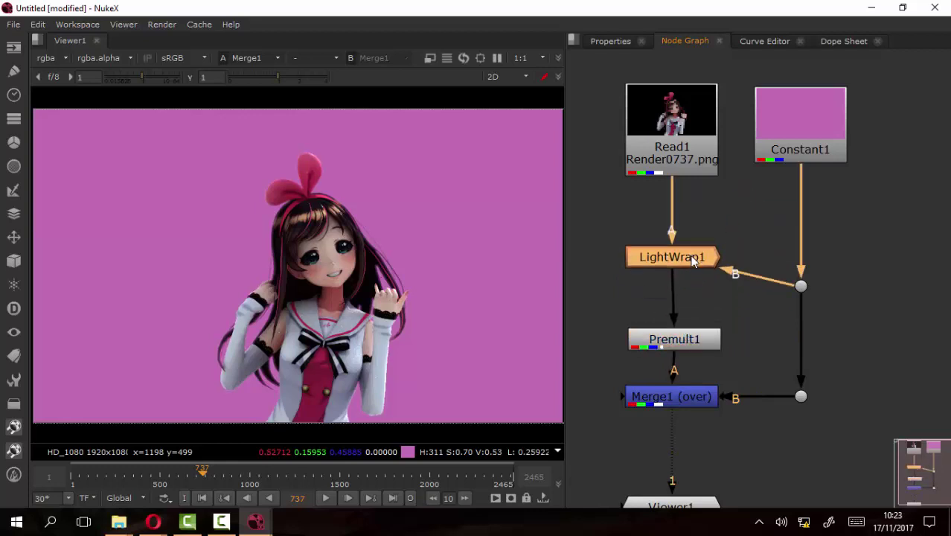
pyautogui.moveTo(801, 286); pyautogui.dragTo(801, 257)
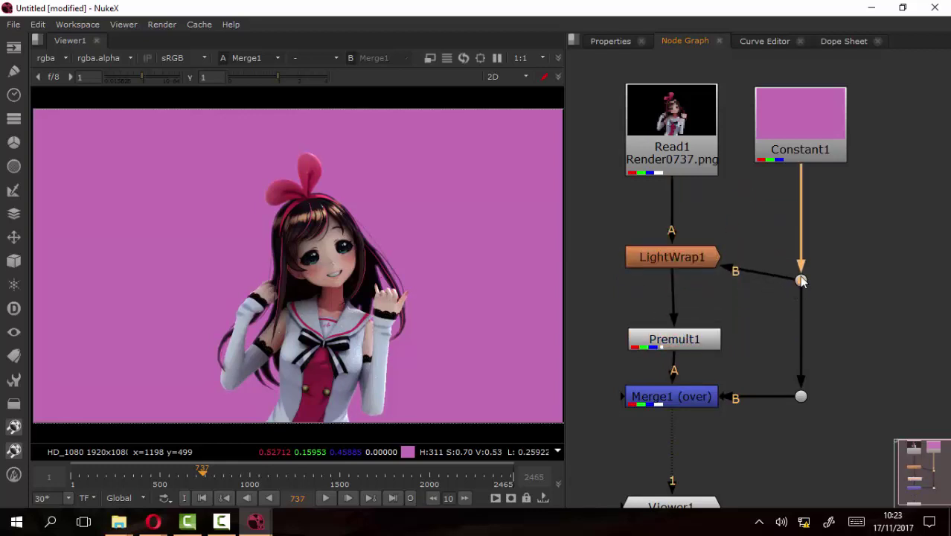
pyautogui.click(688, 336)
pyautogui.moveTo(686, 335); pyautogui.dragTo(687, 322)
# Zoom and pan the viewer to inspect the premultiplied character
pyautogui.scroll(1, 184, 287)
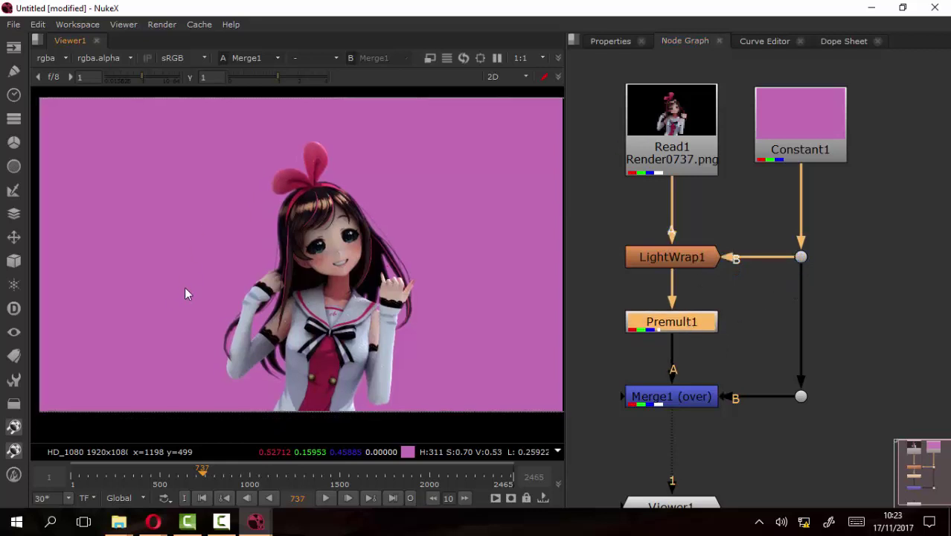
pyautogui.scroll(2, 372, 250)
pyautogui.scroll(1, 327, 197)
pyautogui.scroll(1, 325, 221)
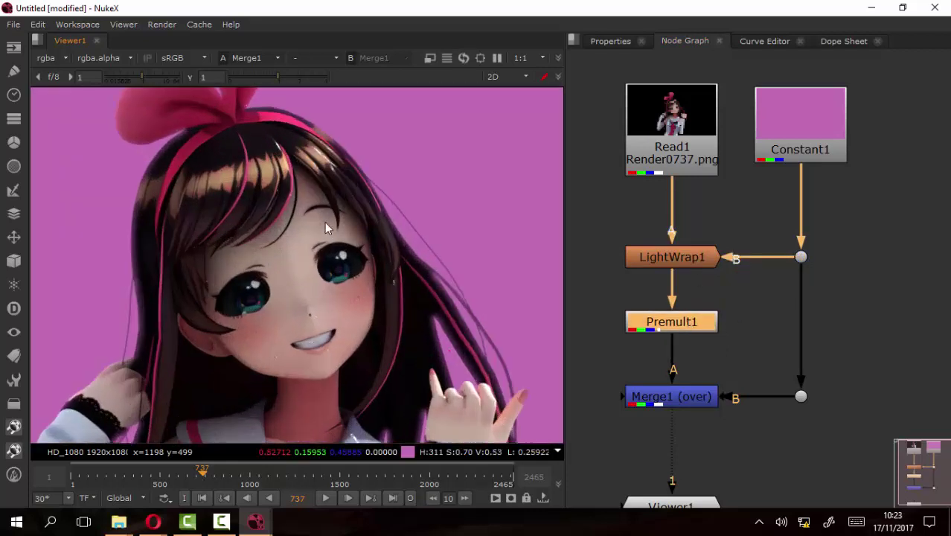
pyautogui.scroll(1, 366, 245)
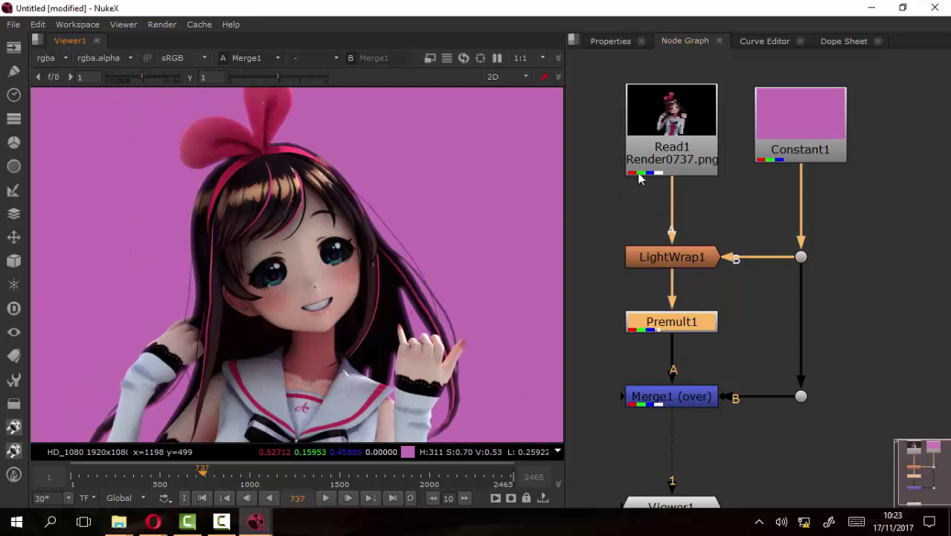
pyautogui.scroll(1, 329, 283)
pyautogui.scroll(1, 329, 284)
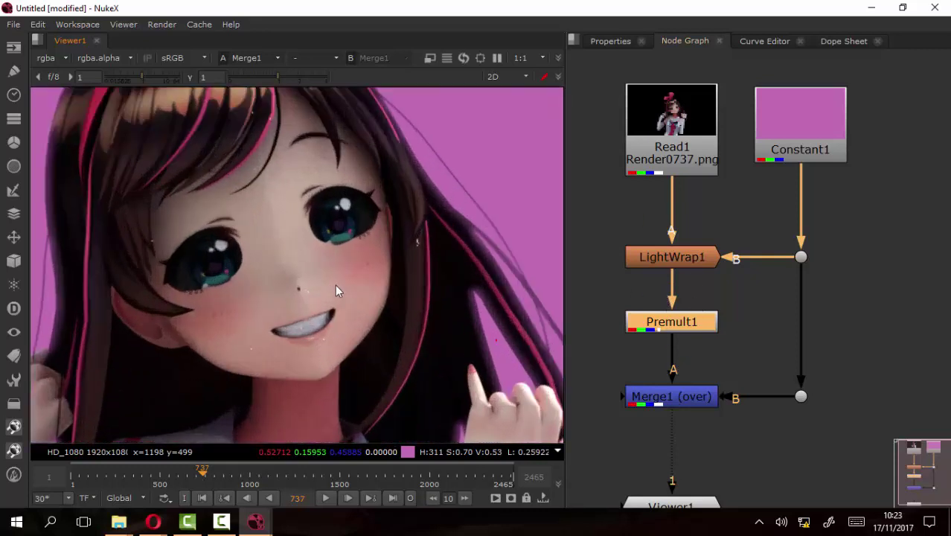
pyautogui.scroll(-1, 348, 237)
pyautogui.scroll(-1, 354, 268)
pyautogui.moveTo(358, 303); pyautogui.dragTo(353, 278)
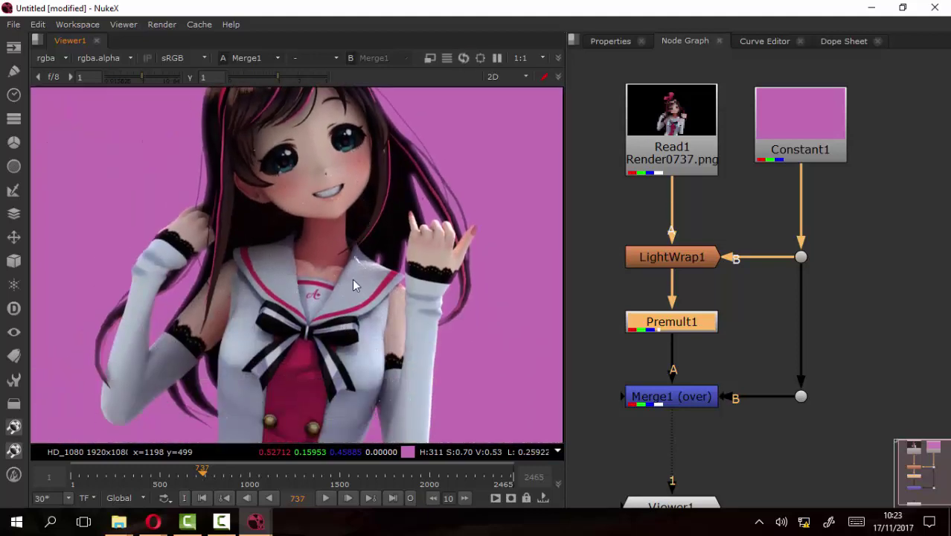
pyautogui.scroll(1, 367, 274)
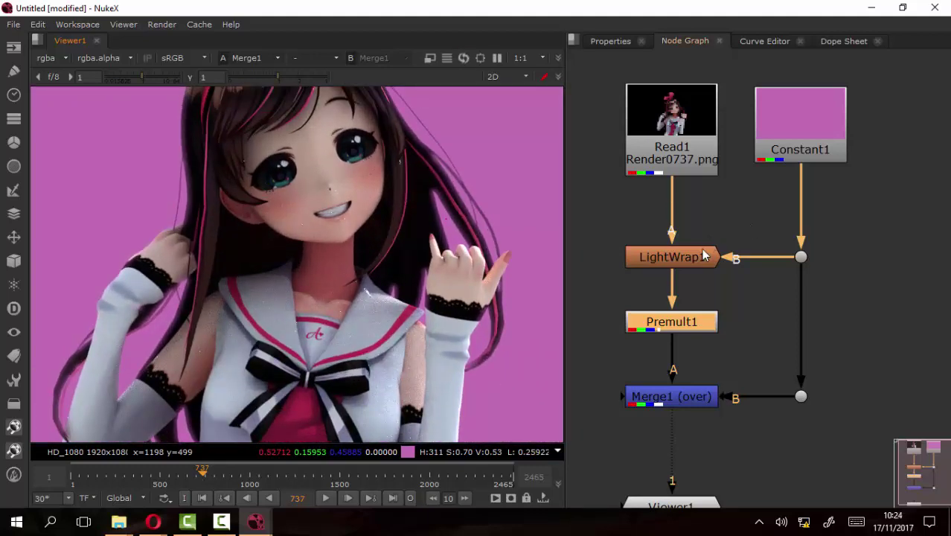
# Make room below LightWrap1 and insert a ColorCorrect node after it
pyautogui.moveTo(705, 255); pyautogui.dragTo(705, 239)
pyautogui.moveTo(802, 257); pyautogui.dragTo(805, 245)
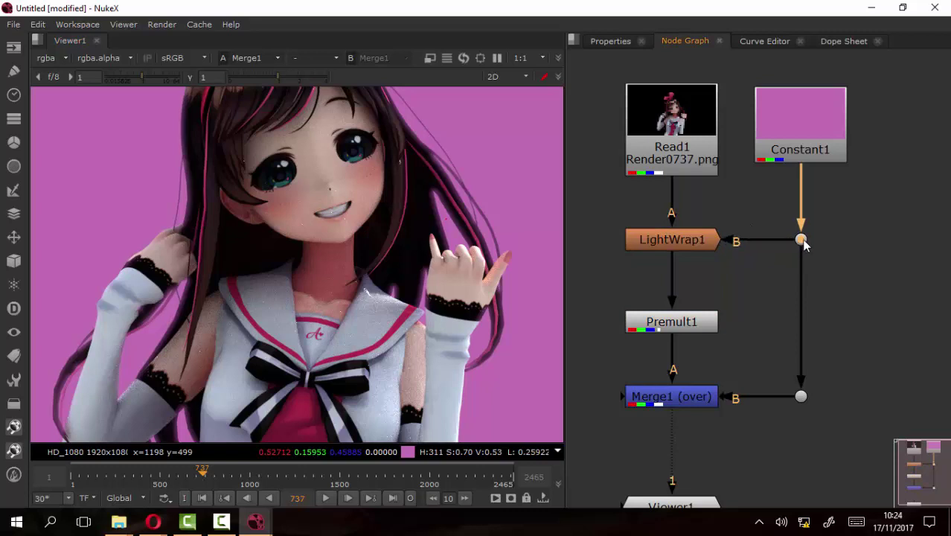
pyautogui.moveTo(680, 333); pyautogui.dragTo(679, 353)
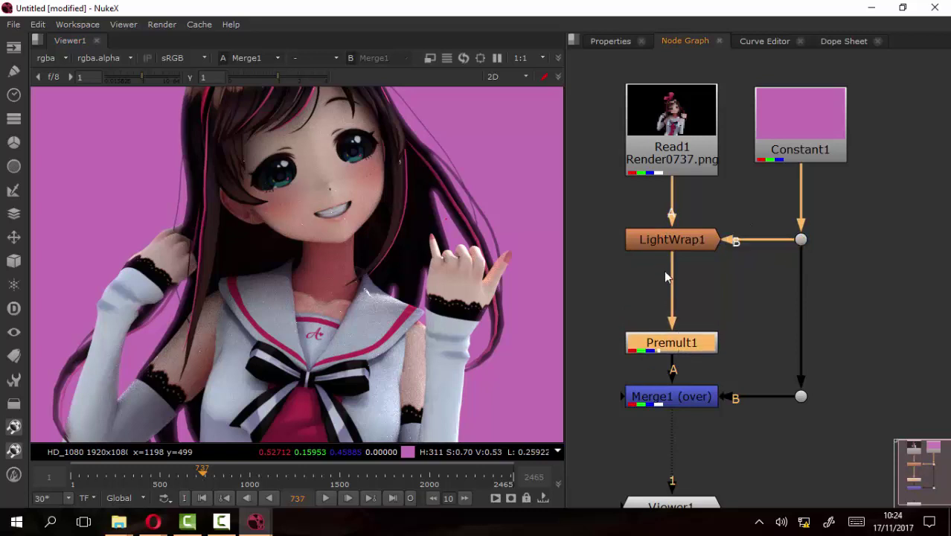
pyautogui.click(672, 239)
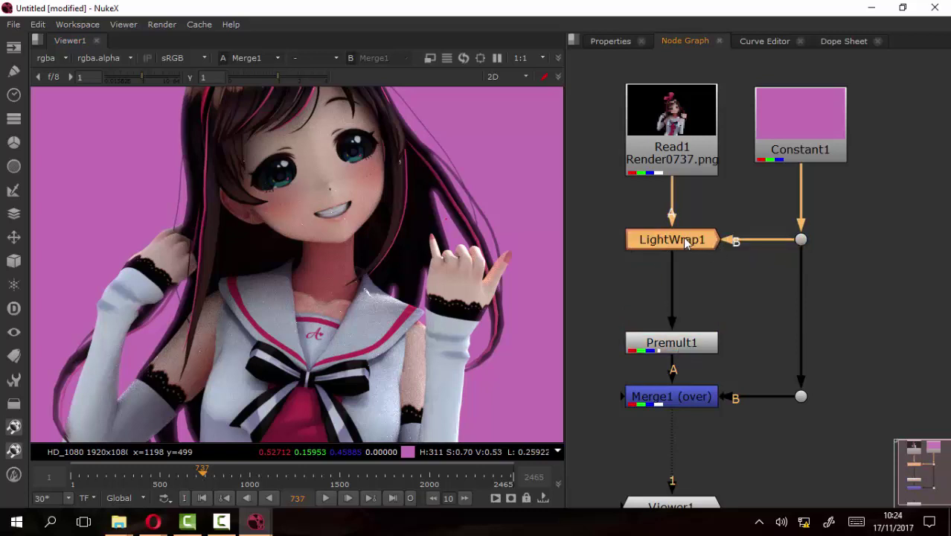
pyautogui.press('Tab')
pyautogui.write('c')
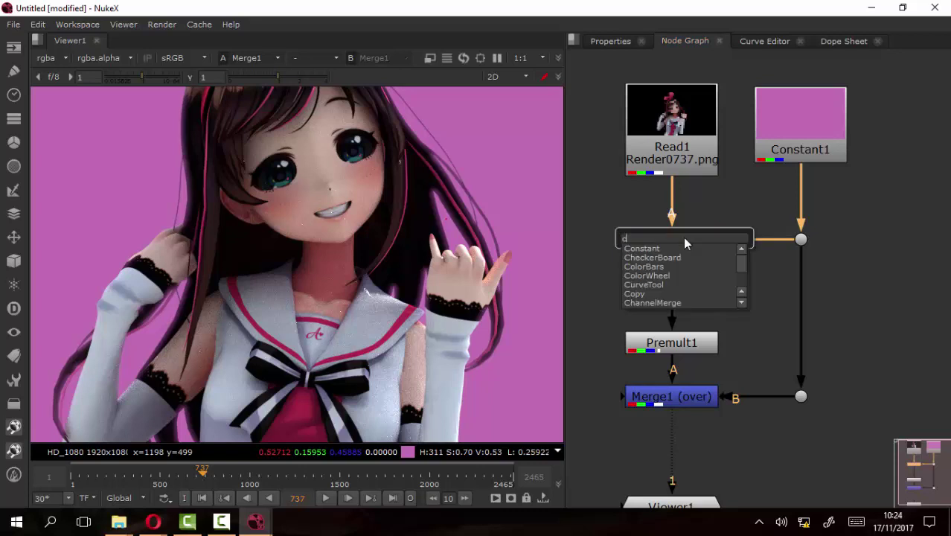
pyautogui.write('oloc')
pyautogui.press('BackSpace')
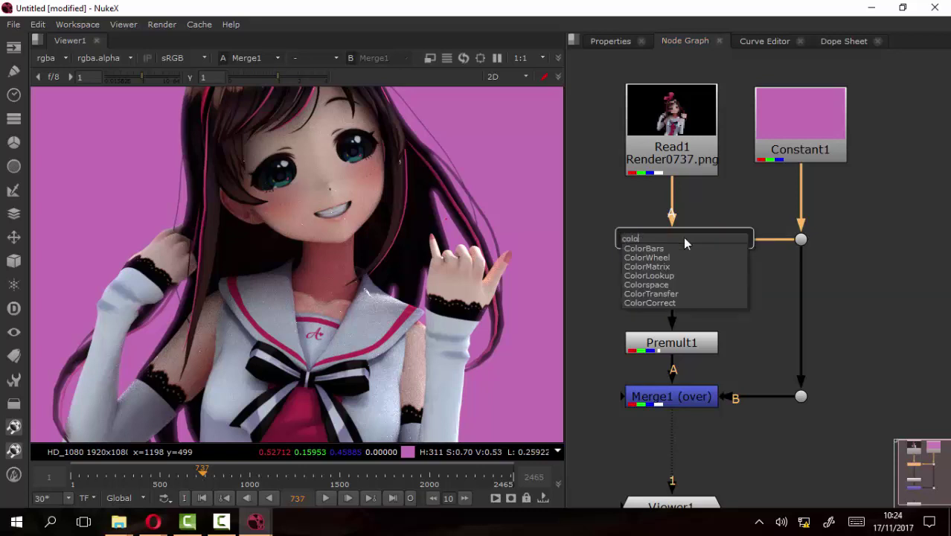
pyautogui.write('r')
pyautogui.click(653, 301)
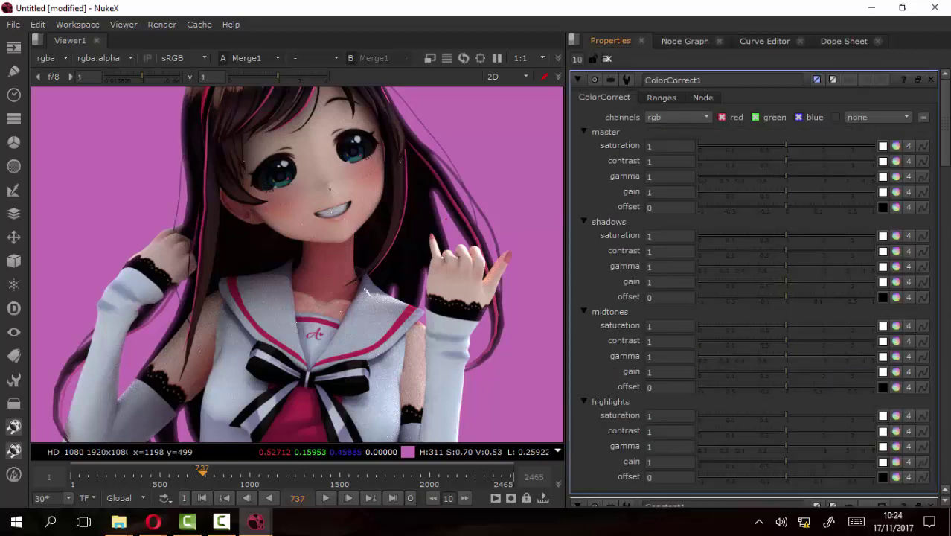
pyautogui.moveTo(306, 201); pyautogui.dragTo(303, 287)
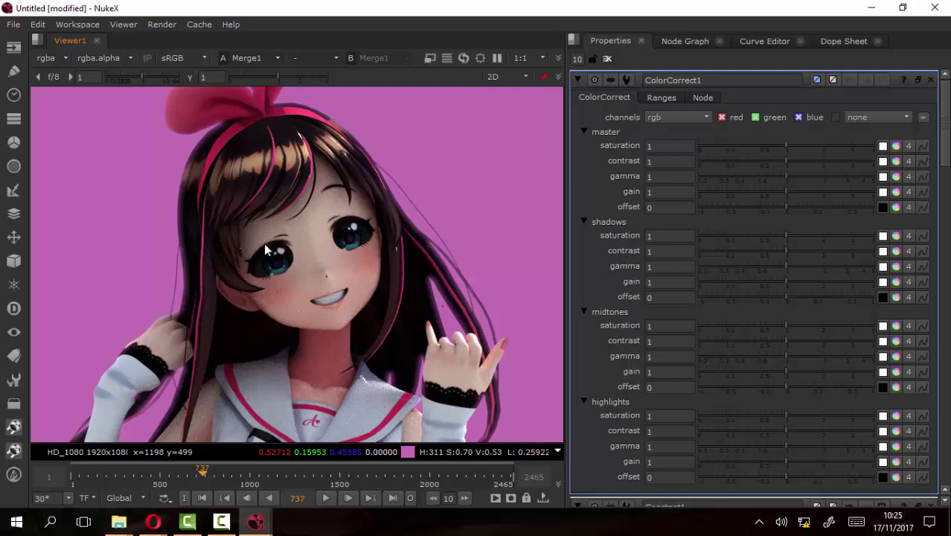
# Check luminance and individual channels in the viewer, then return to full colour
pyautogui.press('y')
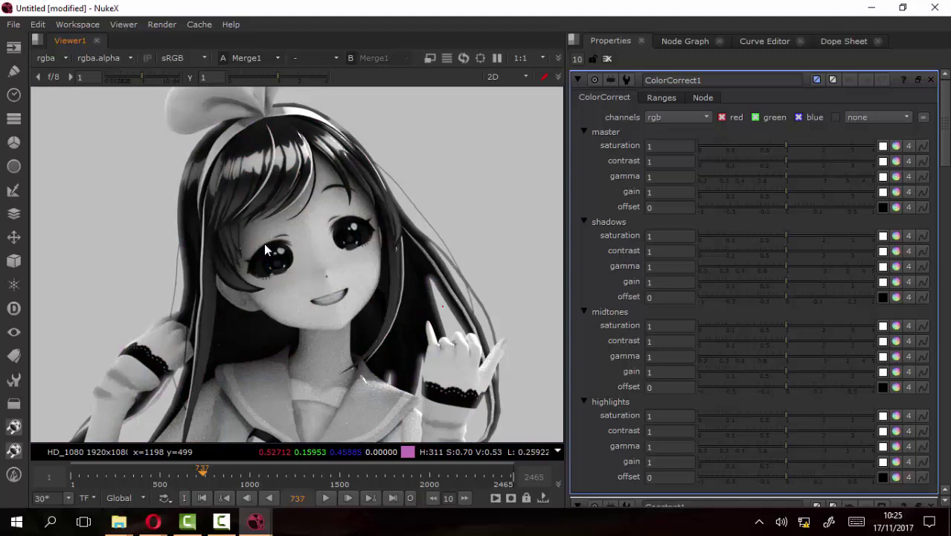
pyautogui.press('2')
pyautogui.press('1')
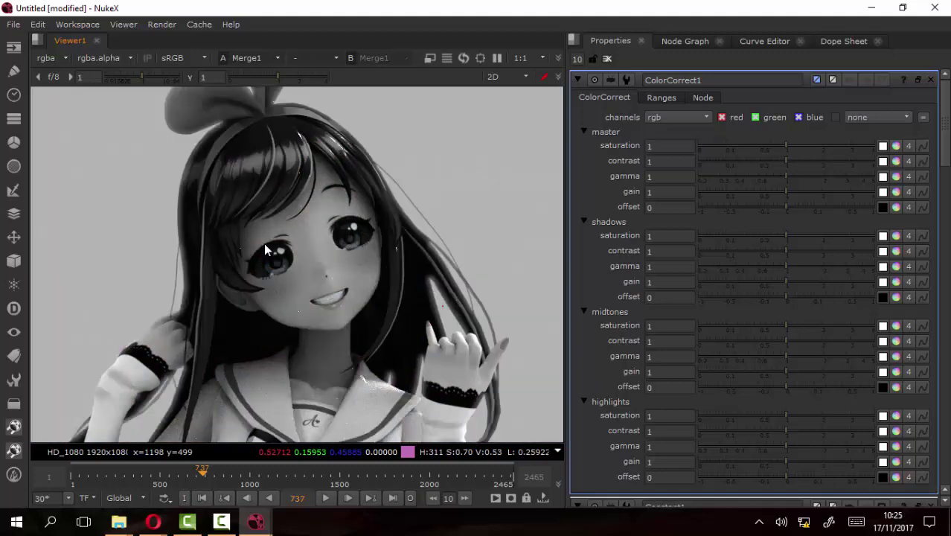
pyautogui.press('2')
pyautogui.press('3')
pyautogui.press('4')
pyautogui.press('5')
pyautogui.press('y')
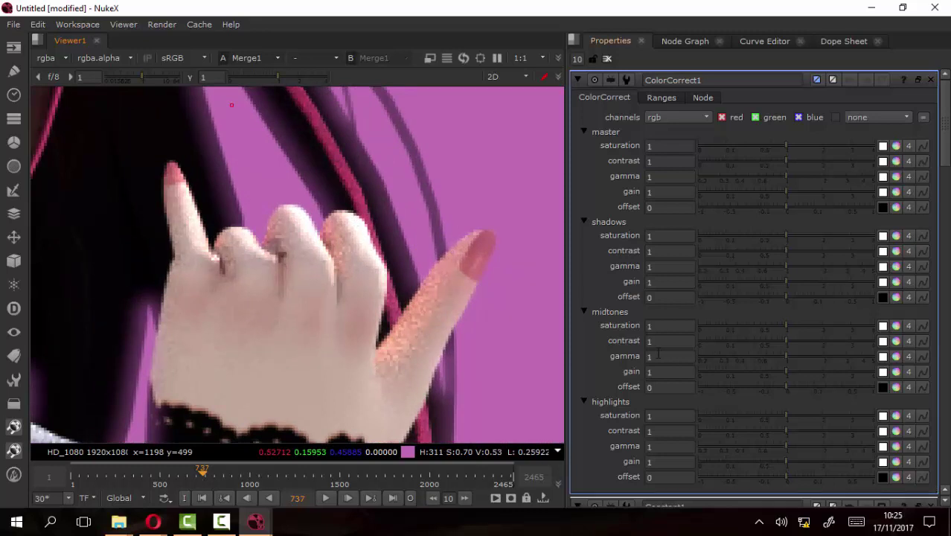
# Try ColorCorrect1 highlights saturation values of 0, 4 and 10
pyautogui.scroll(-3, 690, 380)
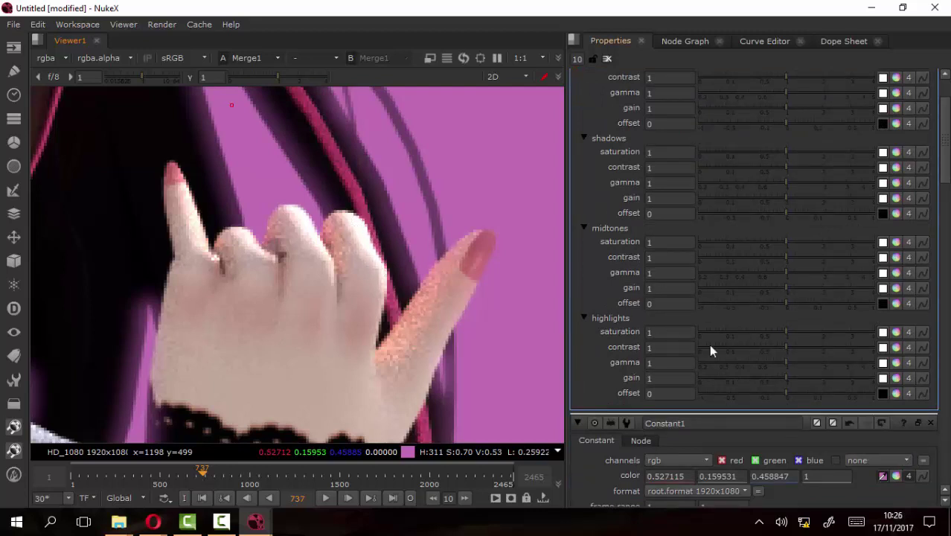
pyautogui.click(786, 334)
pyautogui.write('0')
pyautogui.press('Return')
pyautogui.write('4')
pyautogui.press('Return')
pyautogui.scroll(2, 362, 250)
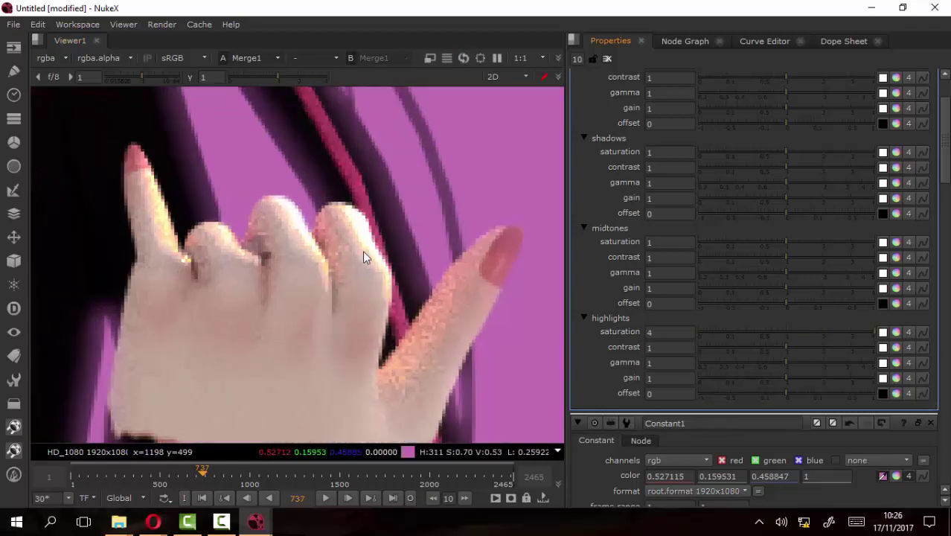
pyautogui.scroll(4, 333, 208)
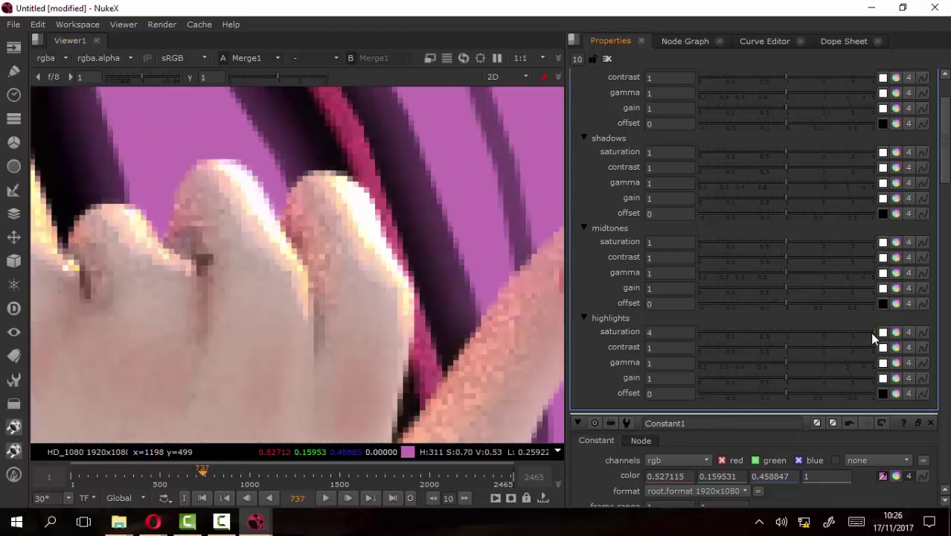
pyautogui.doubleClick(666, 332)
pyautogui.write('10')
pyautogui.press('Return')
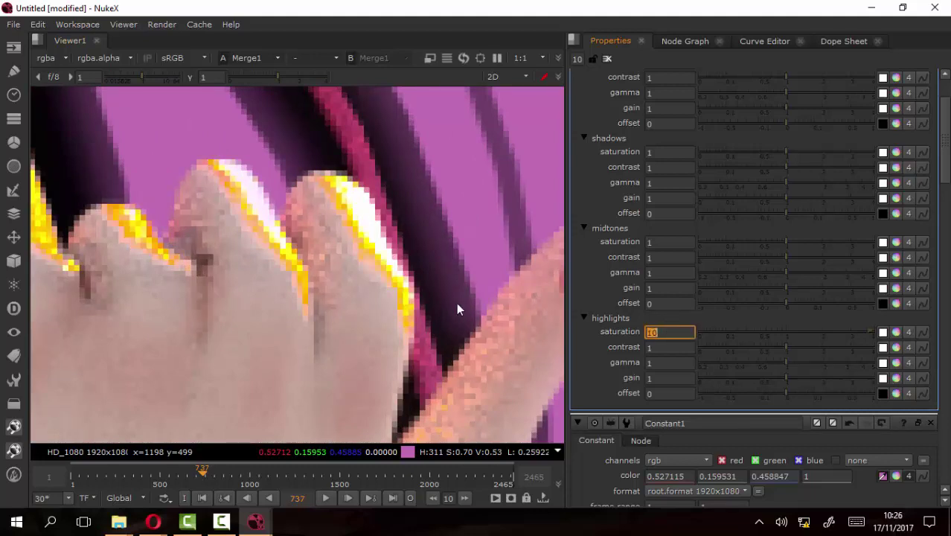
# Set highlights saturation back to 1 and inspect the eye and hand
pyautogui.scroll(-3, 380, 237)
pyautogui.scroll(-5, 376, 238)
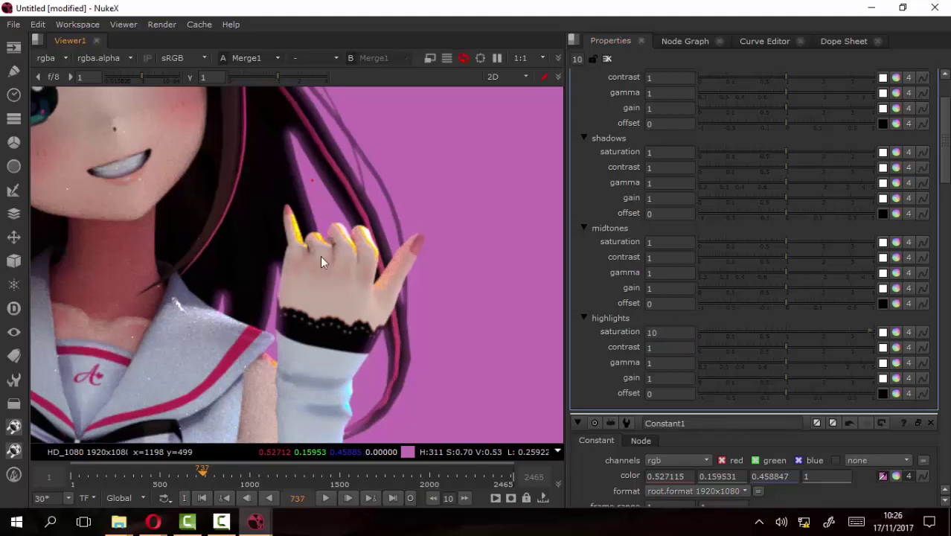
pyautogui.scroll(1, 271, 210)
pyautogui.scroll(1, 305, 349)
pyautogui.scroll(-3, 269, 305)
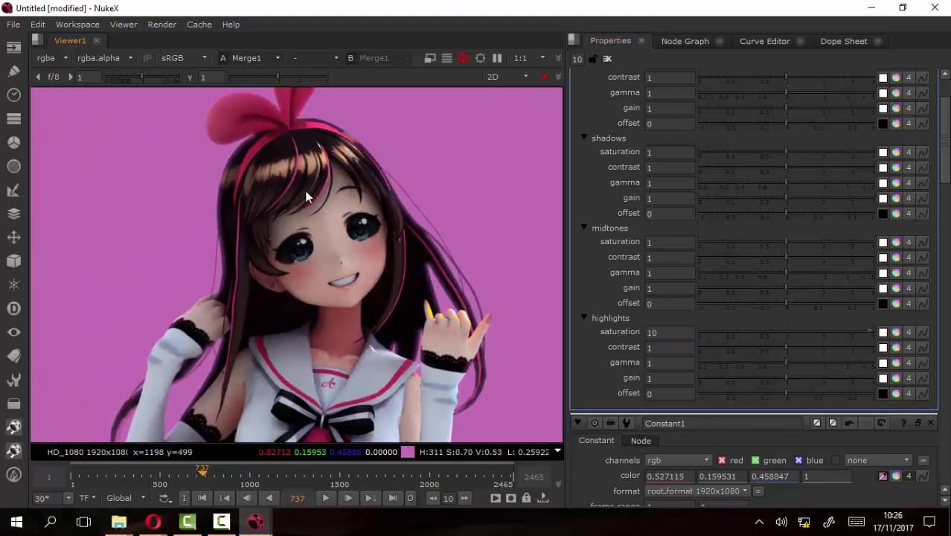
pyautogui.scroll(2, 313, 339)
pyautogui.scroll(2, 298, 297)
pyautogui.scroll(-3, 275, 218)
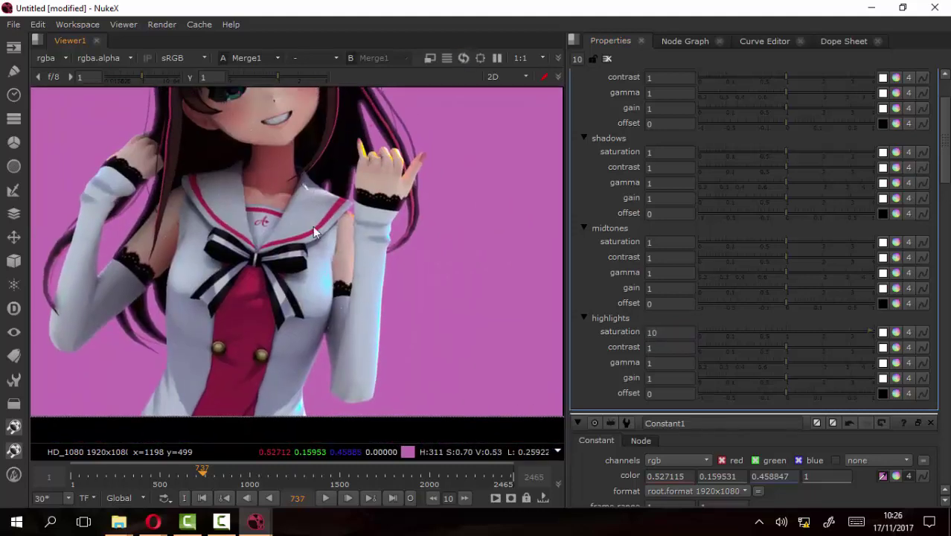
pyautogui.scroll(4, 356, 254)
pyautogui.scroll(2, 358, 253)
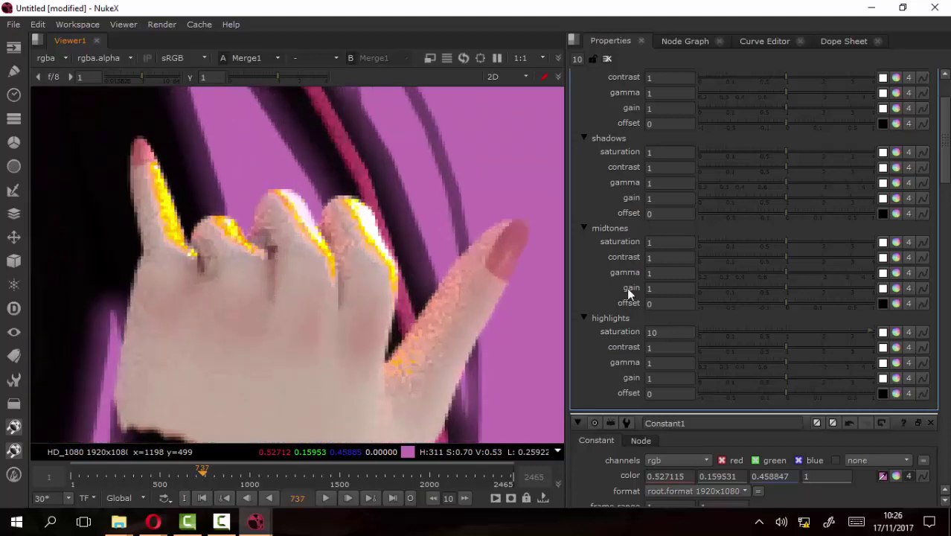
pyautogui.doubleClick(672, 332)
pyautogui.write('1')
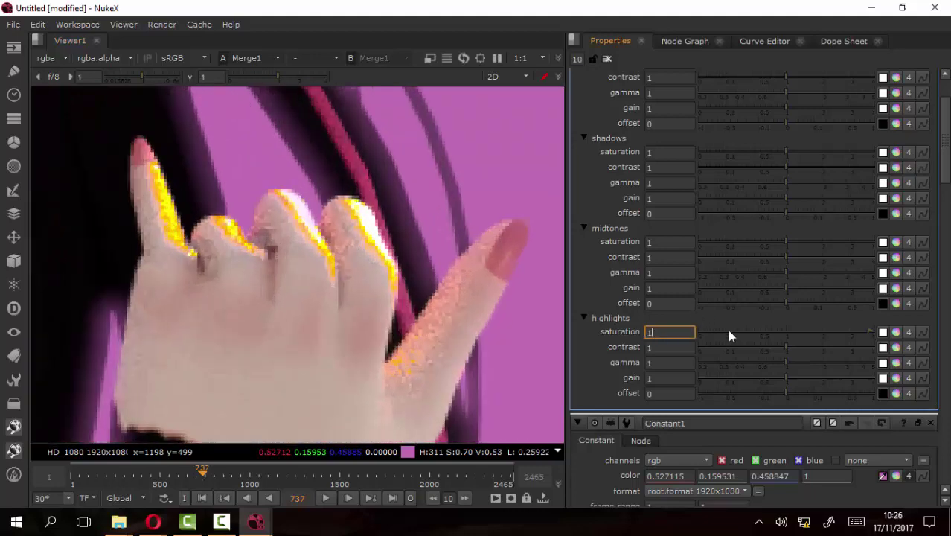
pyautogui.press('Return')
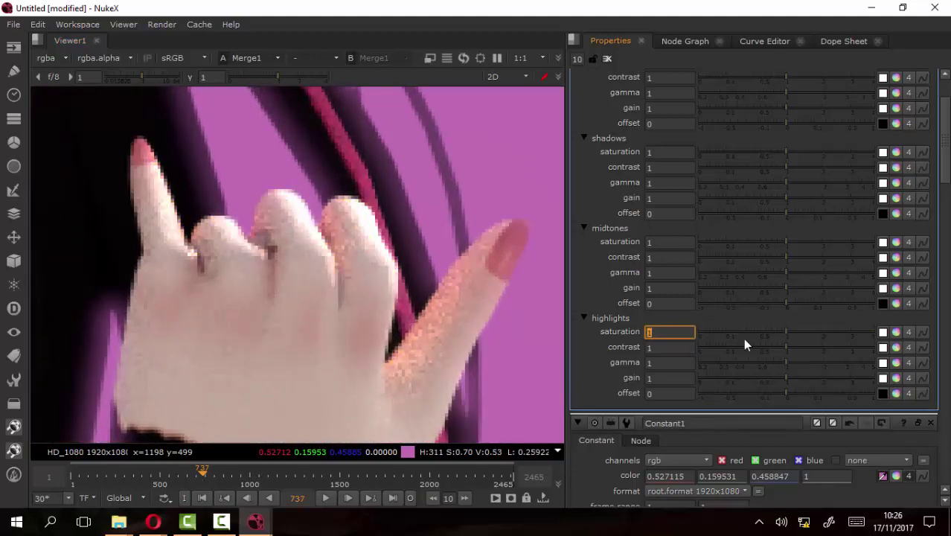
pyautogui.scroll(-4, 344, 294)
pyautogui.scroll(2, 244, 236)
pyautogui.scroll(-3, 253, 237)
pyautogui.scroll(3, 333, 218)
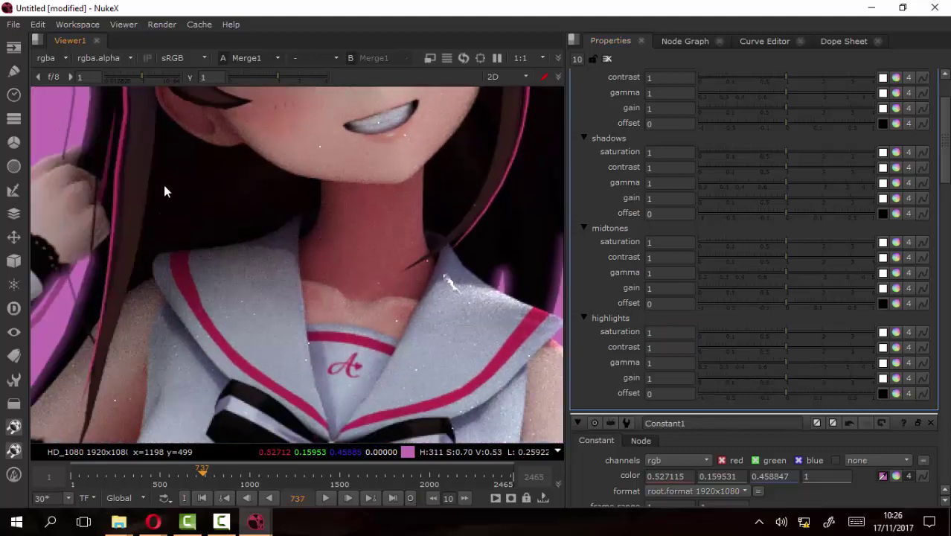
pyautogui.moveTo(320, 205); pyautogui.dragTo(263, 253)
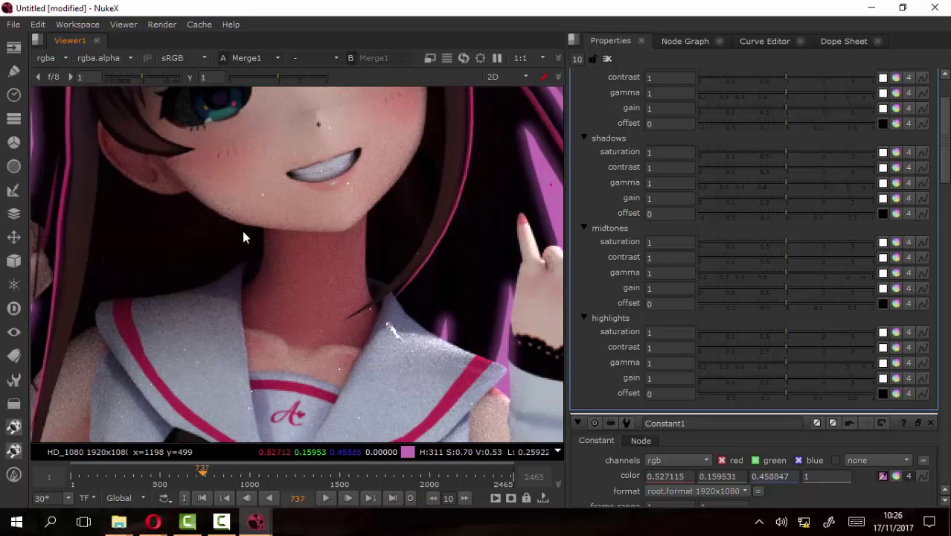
# Set ColorCorrect1's shadows gamma to 1.2
pyautogui.scroll(2, 647, 190)
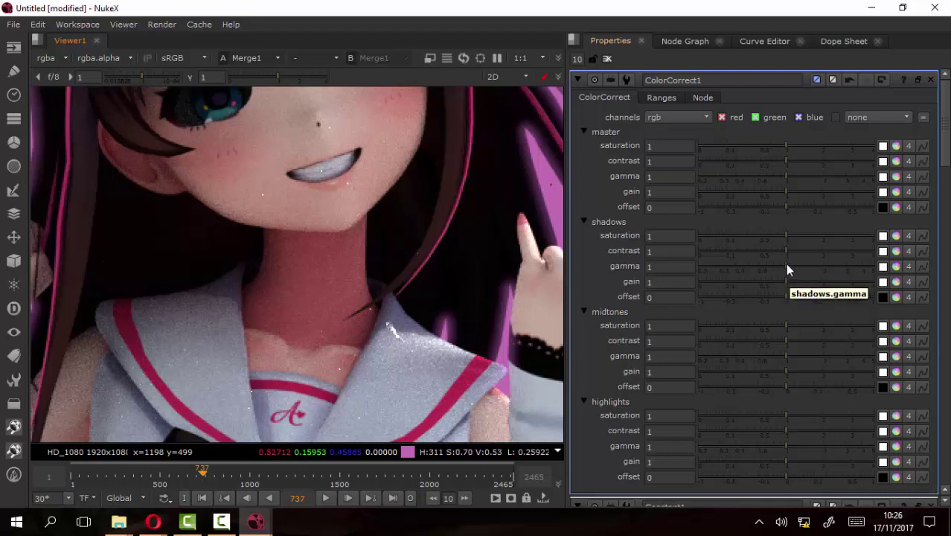
pyautogui.moveTo(788, 266); pyautogui.dragTo(800, 269)
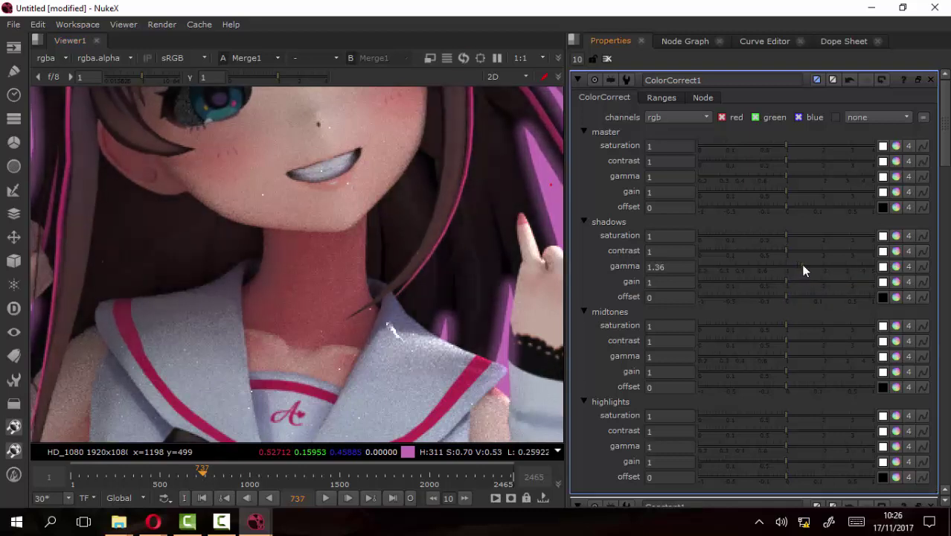
pyautogui.moveTo(384, 206); pyautogui.dragTo(295, 271)
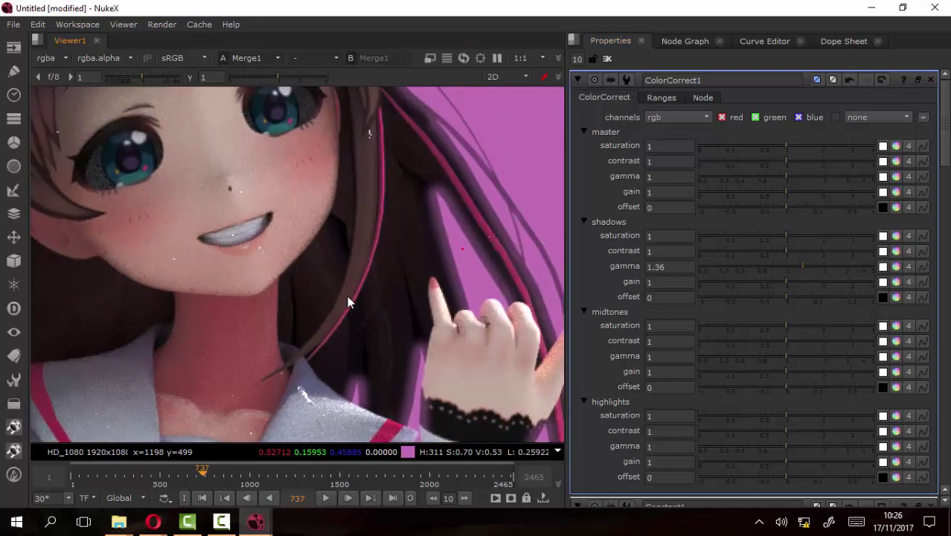
pyautogui.moveTo(121, 297); pyautogui.dragTo(245, 318)
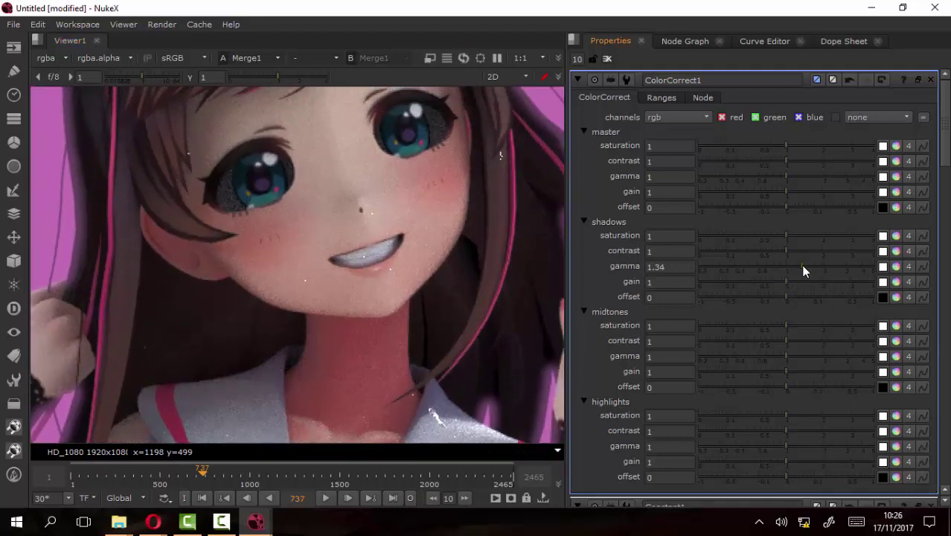
pyautogui.moveTo(802, 265); pyautogui.dragTo(793, 271)
# Boost the master saturation to 1.16
pyautogui.scroll(-2, 341, 310)
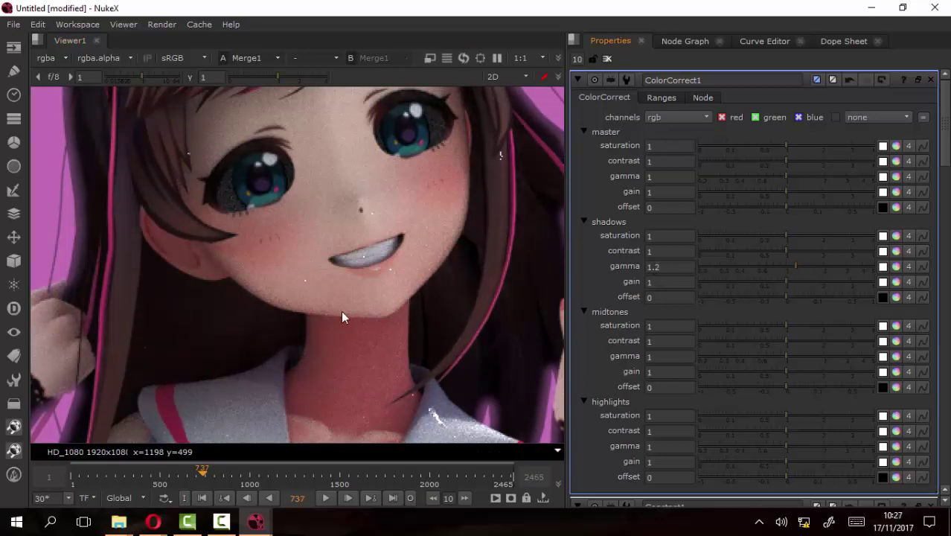
pyautogui.scroll(-1, 270, 303)
pyautogui.scroll(-1, 274, 303)
pyautogui.scroll(-1, 300, 283)
pyautogui.scroll(1, 300, 283)
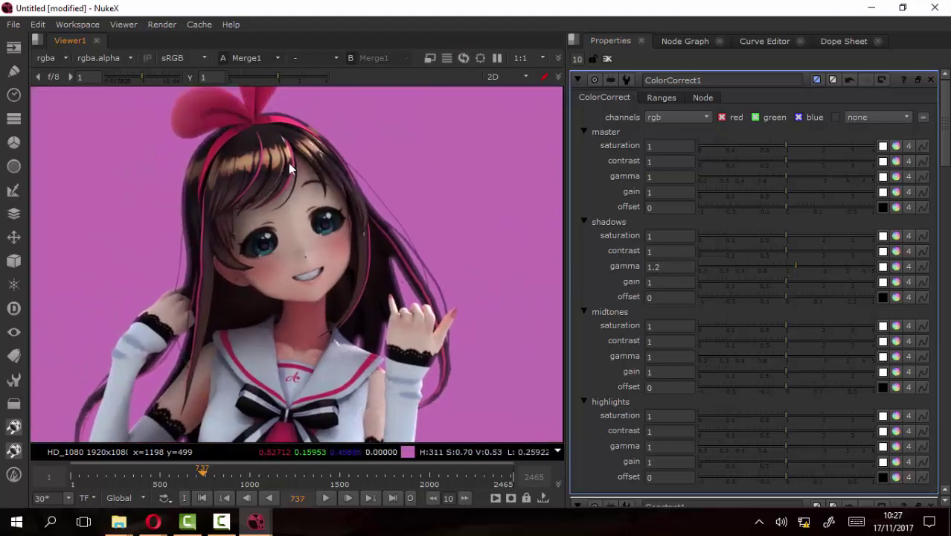
pyautogui.scroll(1, 290, 172)
pyautogui.scroll(1, 304, 190)
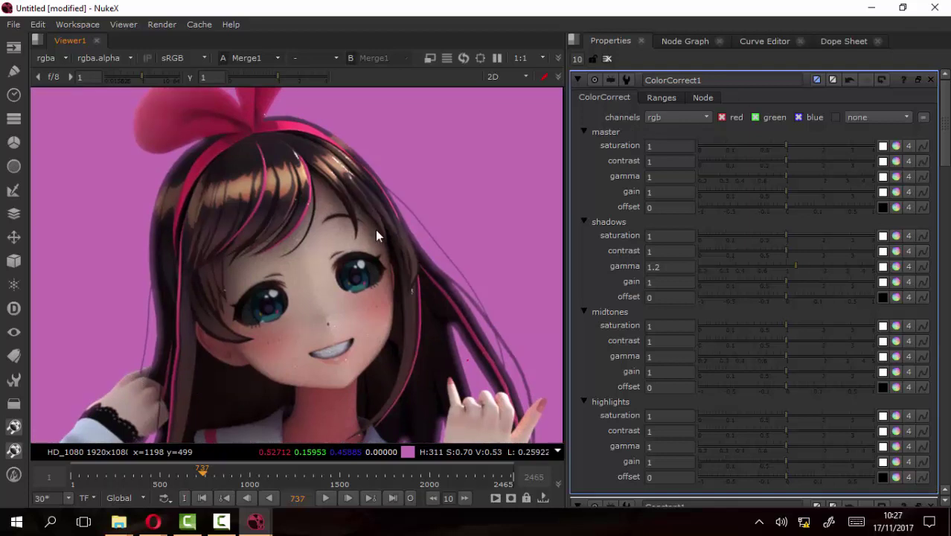
pyautogui.scroll(2, 345, 270)
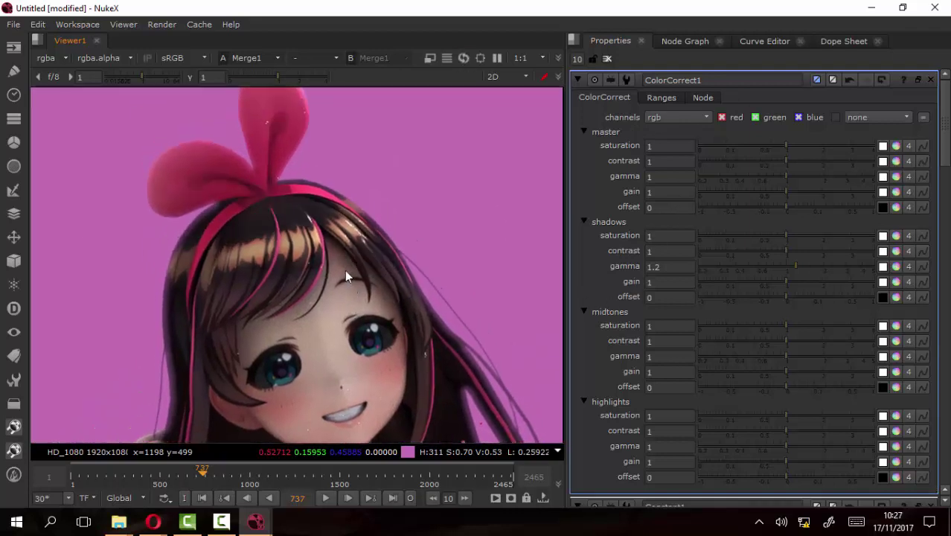
pyautogui.scroll(2, 356, 228)
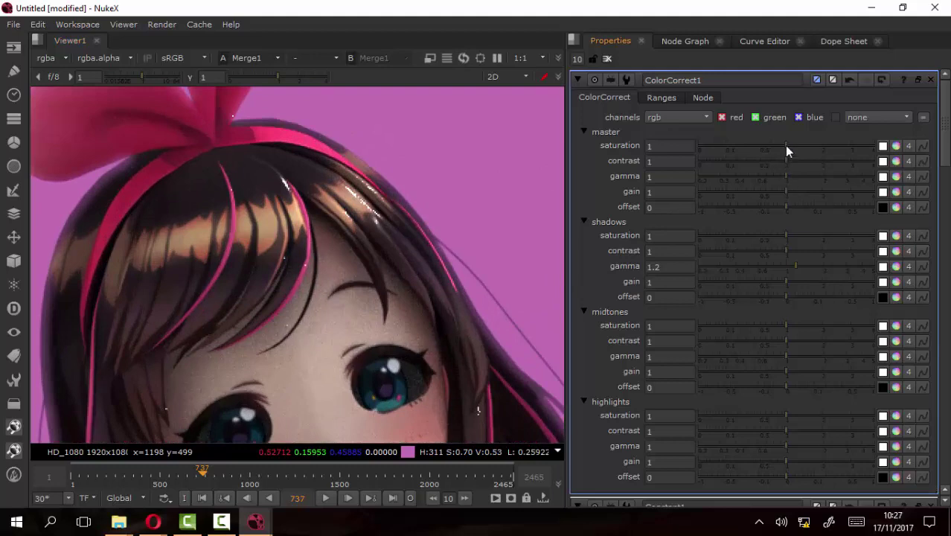
pyautogui.moveTo(787, 148)
pyautogui.mouseDown()
pyautogui.moveTo(801, 151)
pyautogui.moveTo(793, 152)
pyautogui.mouseUp()
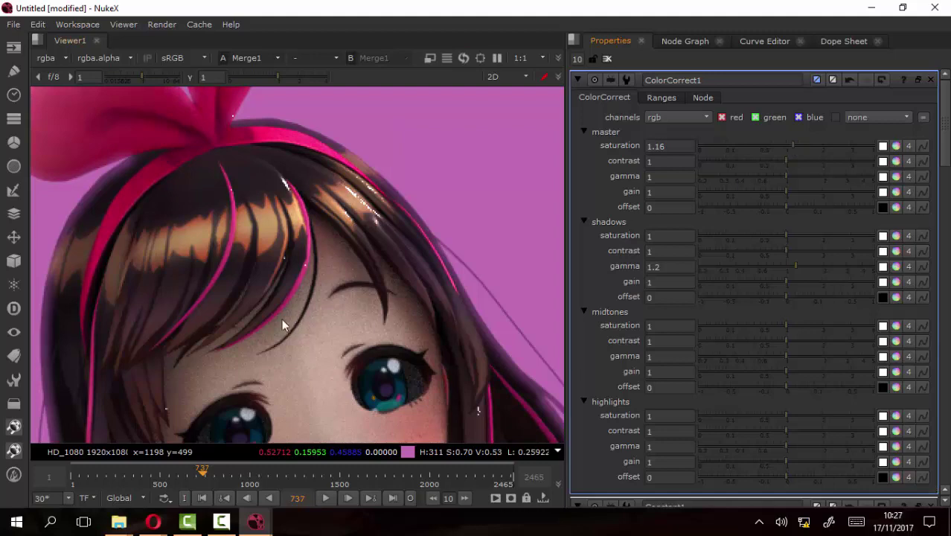
# Zoom and pan the viewer to inspect the torso's richer colour
pyautogui.scroll(-3, 282, 319)
pyautogui.scroll(1, 320, 335)
pyautogui.scroll(1, 342, 224)
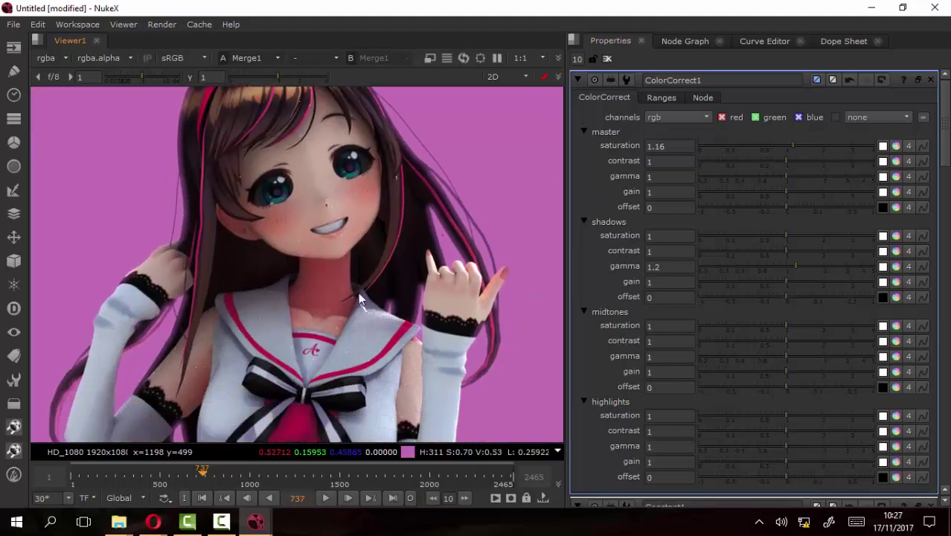
pyautogui.moveTo(358, 292); pyautogui.dragTo(344, 260)
pyautogui.scroll(1, 344, 260)
pyautogui.scroll(-1, 333, 331)
pyautogui.scroll(-1, 330, 313)
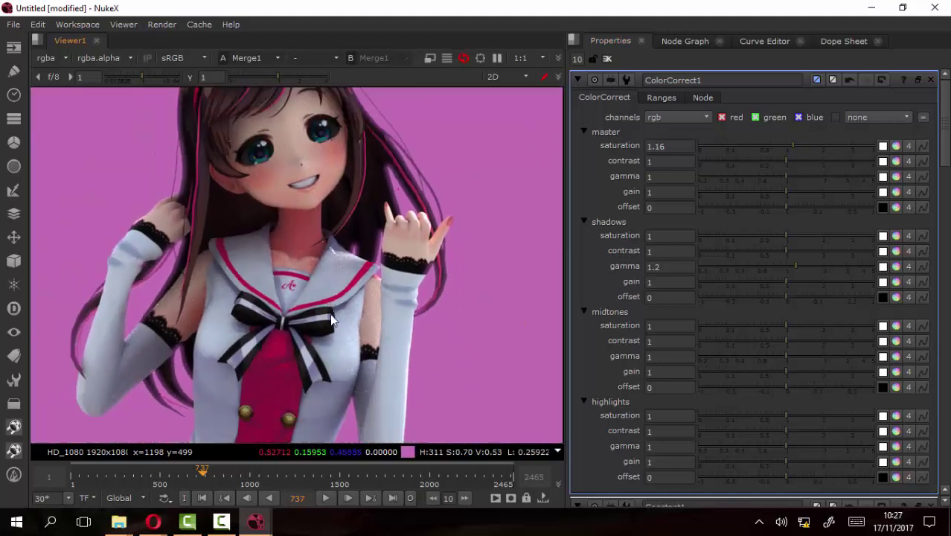
pyautogui.scroll(-1, 330, 314)
pyautogui.scroll(-4, 319, 333)
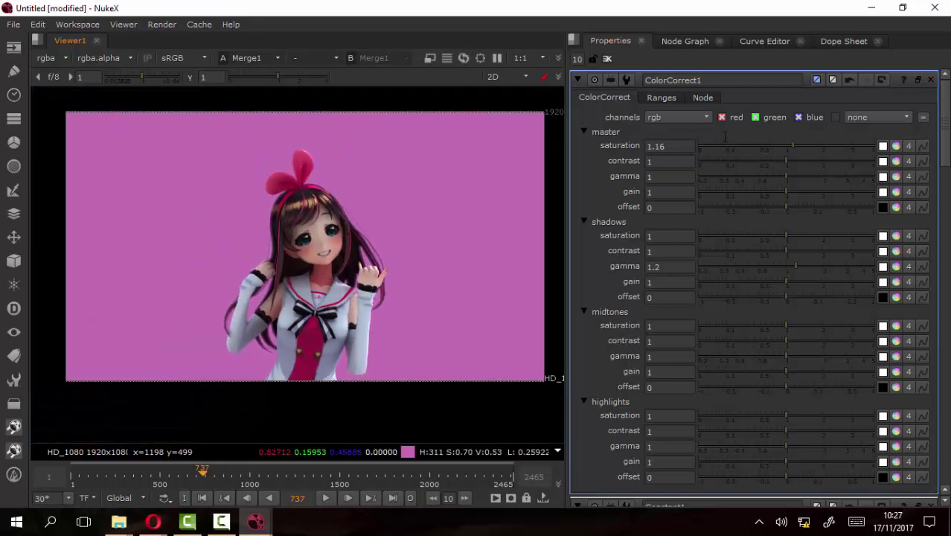
# Move Viewer1 down and insert a Write1 node directly below Merge1
pyautogui.click(683, 42)
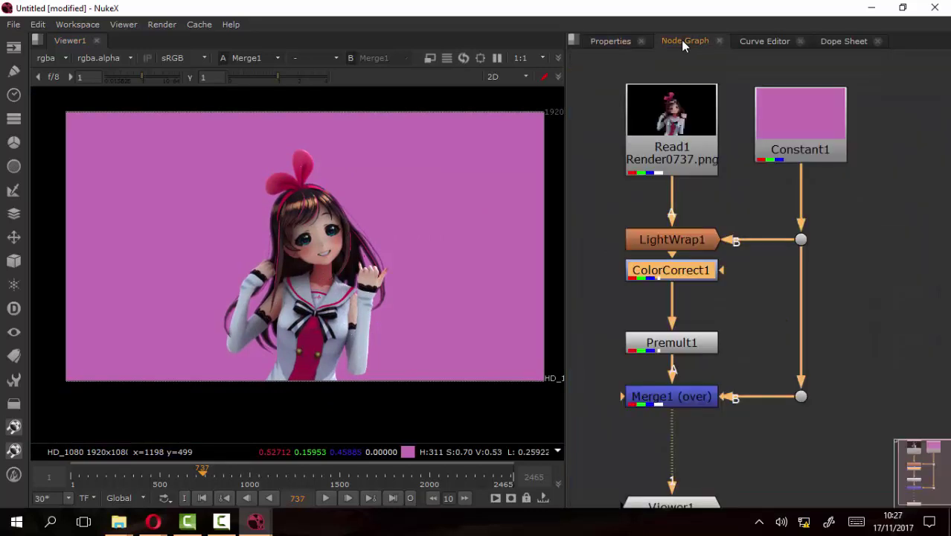
pyautogui.moveTo(782, 421); pyautogui.dragTo(752, 285)
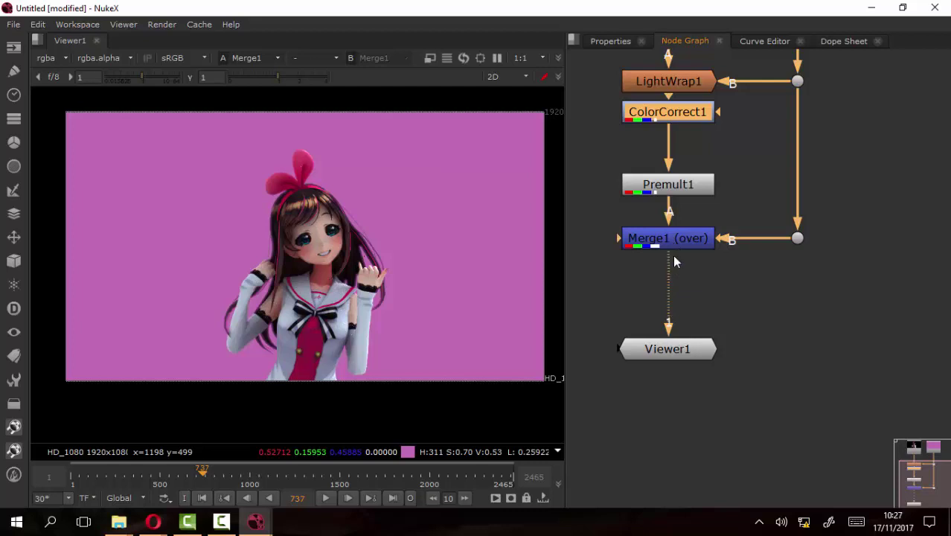
pyautogui.moveTo(681, 361); pyautogui.dragTo(682, 422)
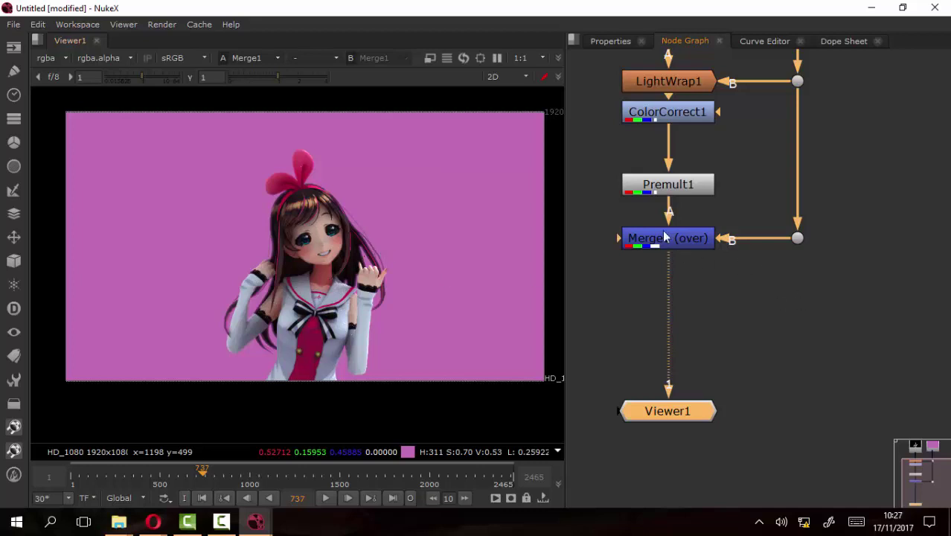
pyautogui.moveTo(711, 122); pyautogui.dragTo(721, 229)
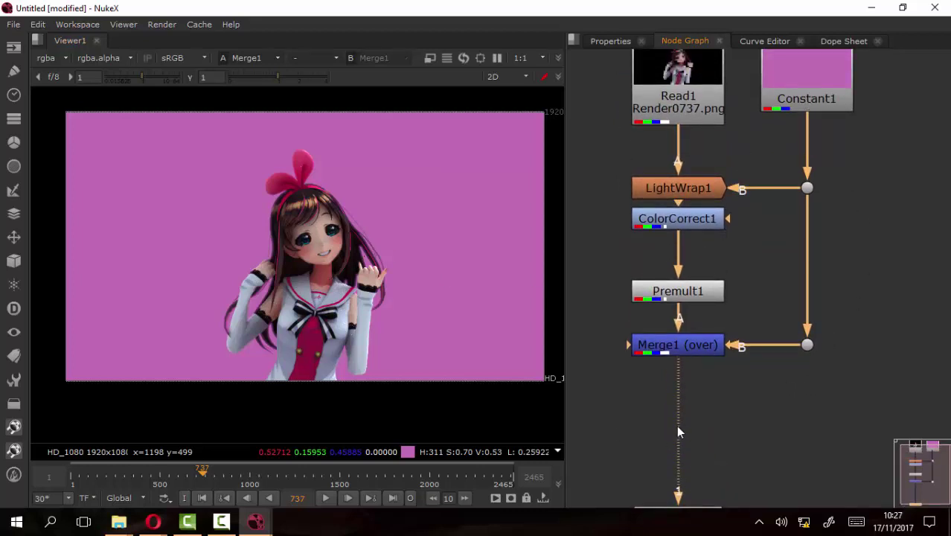
pyautogui.click(676, 346)
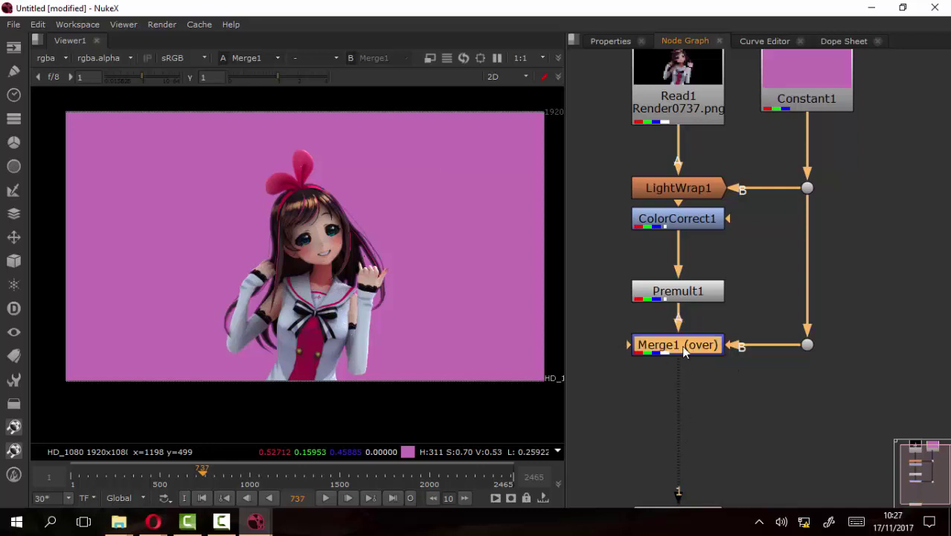
pyautogui.rightClick(684, 343)
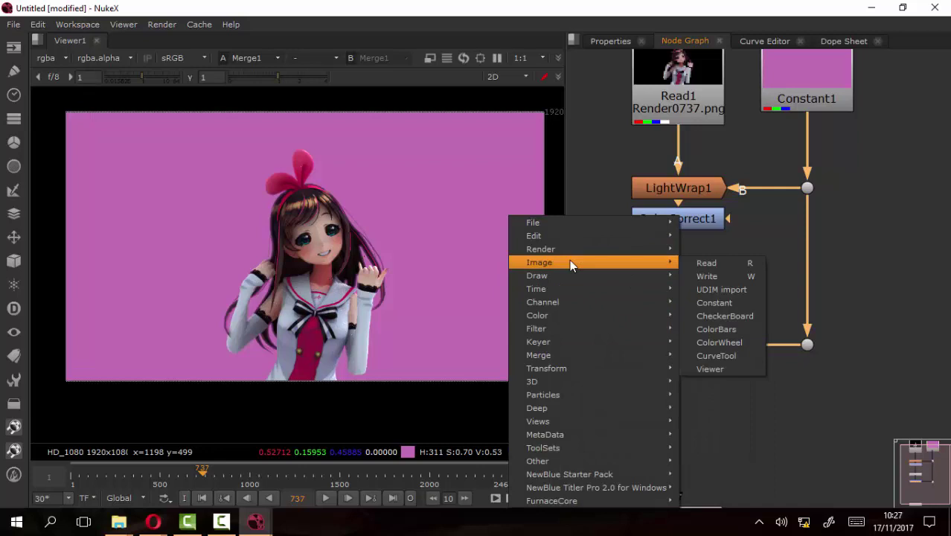
pyautogui.click(727, 276)
pyautogui.click(687, 40)
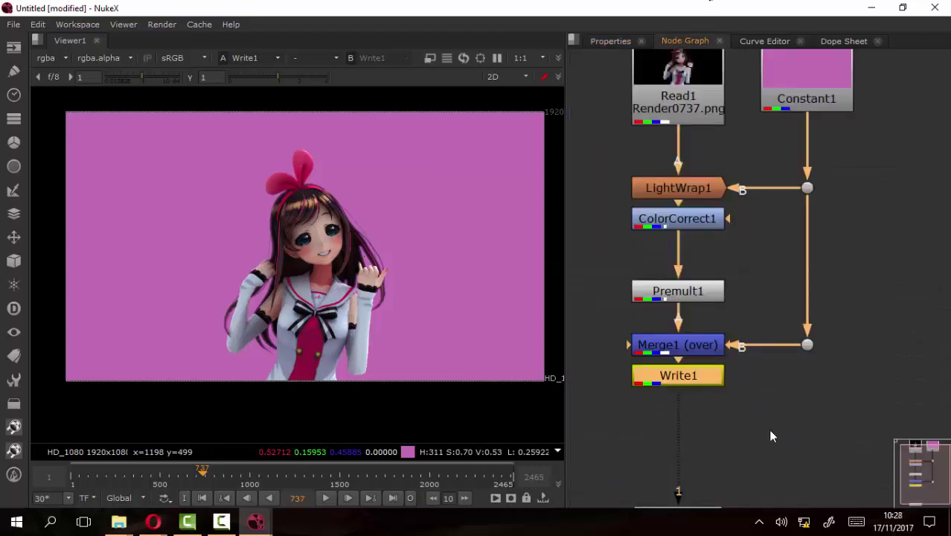
pyautogui.moveTo(768, 428); pyautogui.dragTo(736, 265)
pyautogui.moveTo(719, 308); pyautogui.dragTo(721, 303)
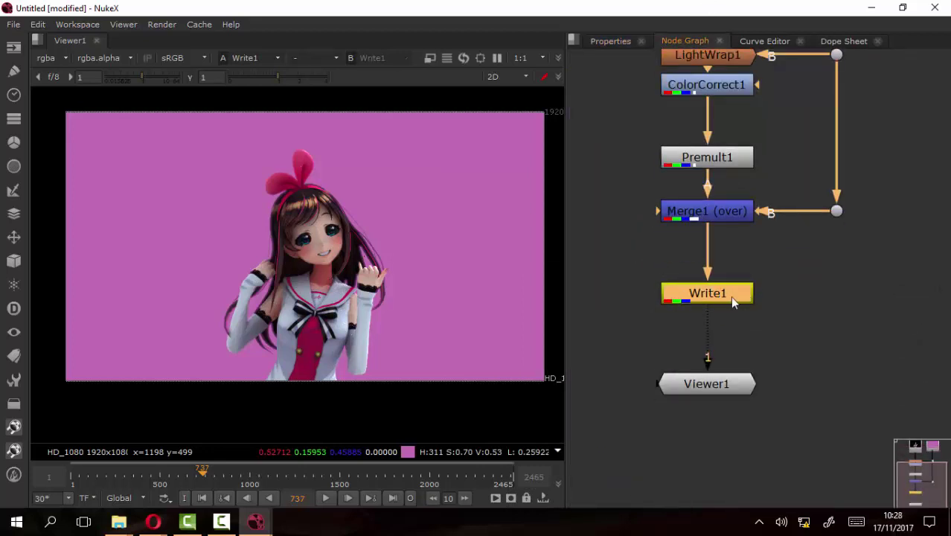
# In Write1's settings, pick the existing F:/test.mov as the output file
pyautogui.doubleClick(730, 301)
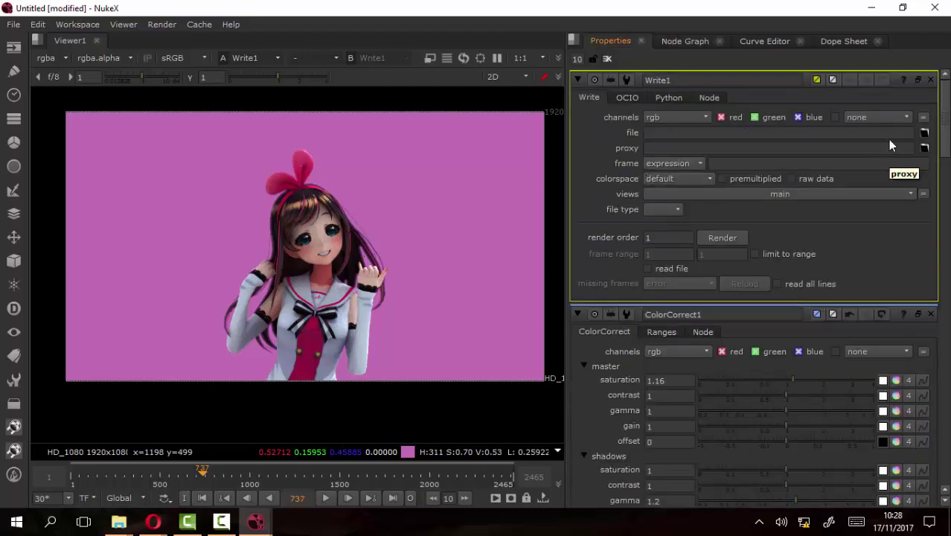
pyautogui.click(649, 133)
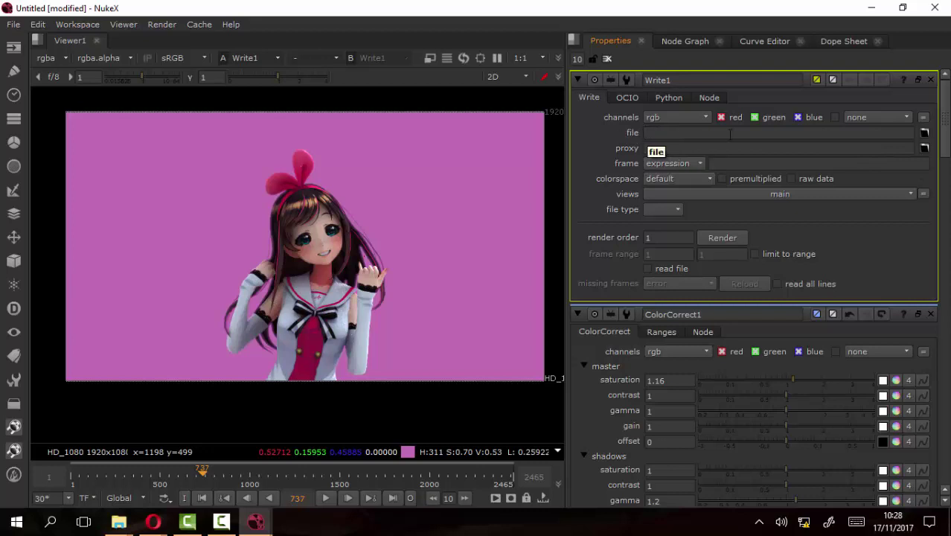
pyautogui.click(926, 134)
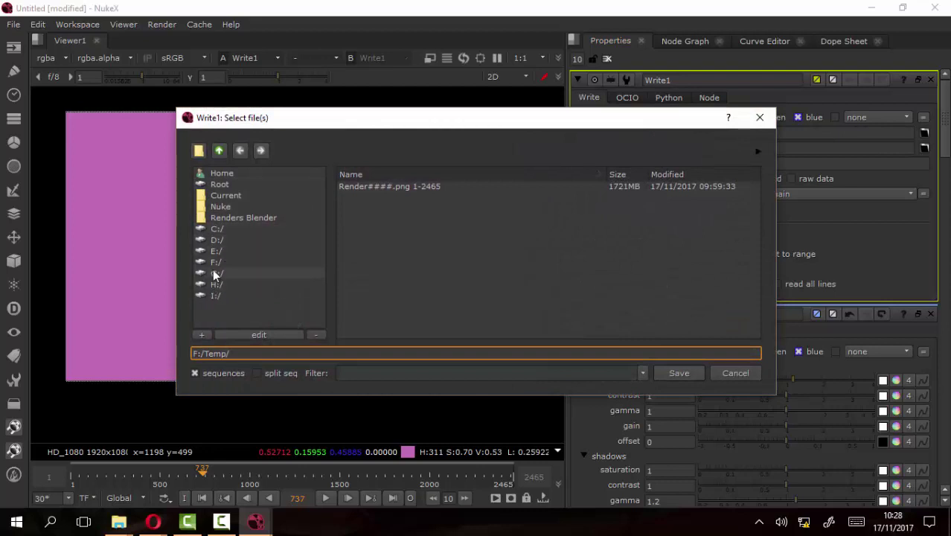
pyautogui.click(215, 263)
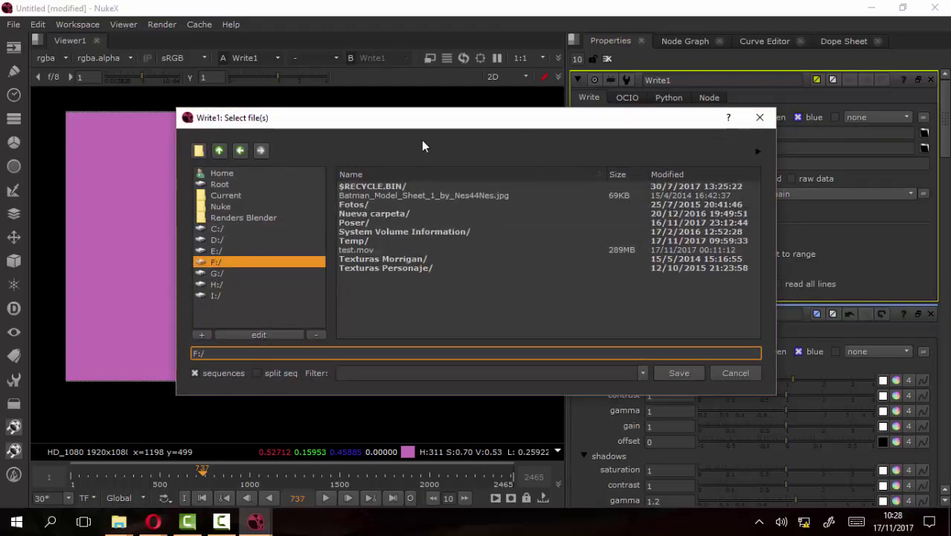
pyautogui.moveTo(421, 140); pyautogui.dragTo(550, 149)
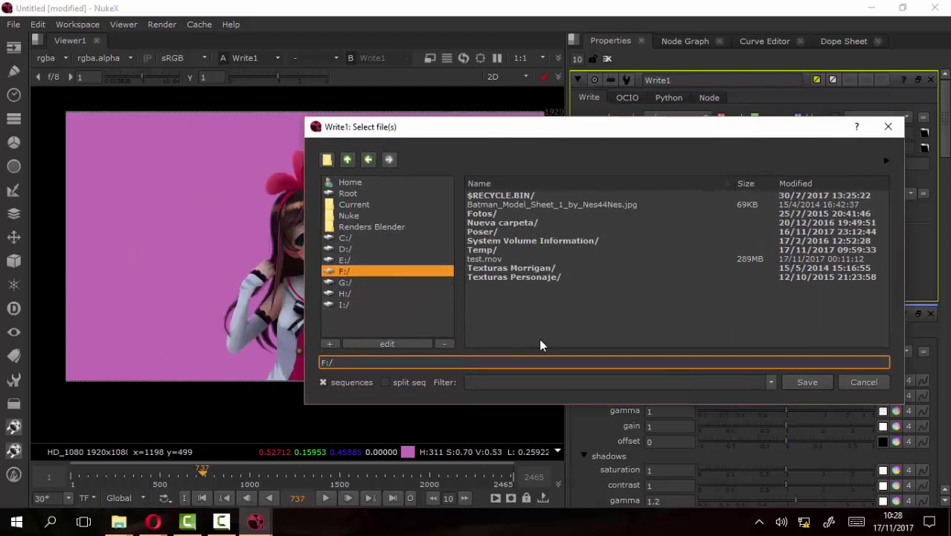
pyautogui.doubleClick(482, 261)
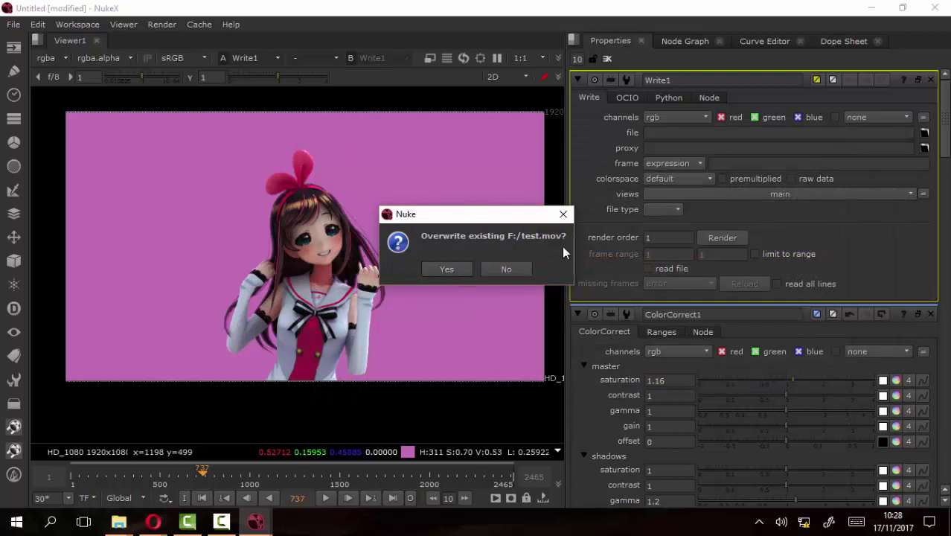
# Confirm overwriting F:/test.mov and set Write1 to mov output with the H.264 codec
pyautogui.click(442, 269)
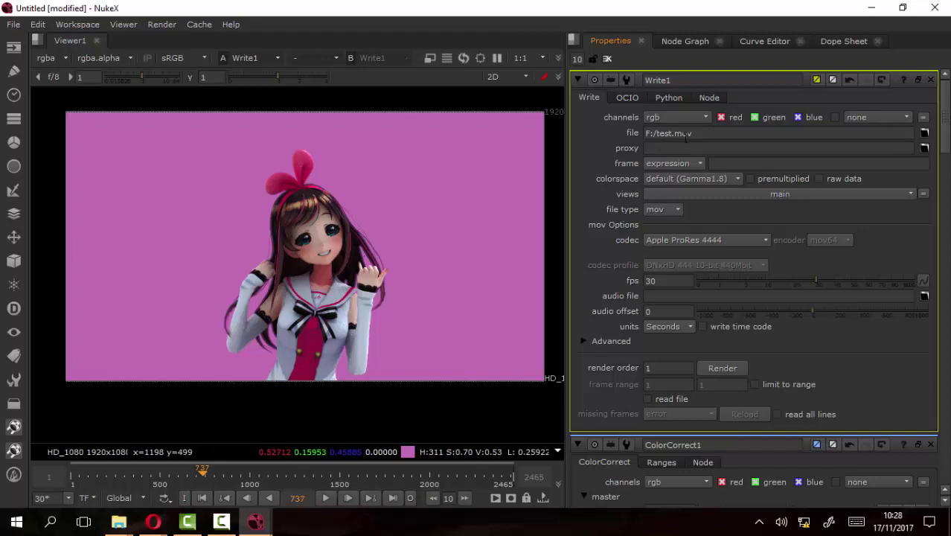
pyautogui.click(679, 134)
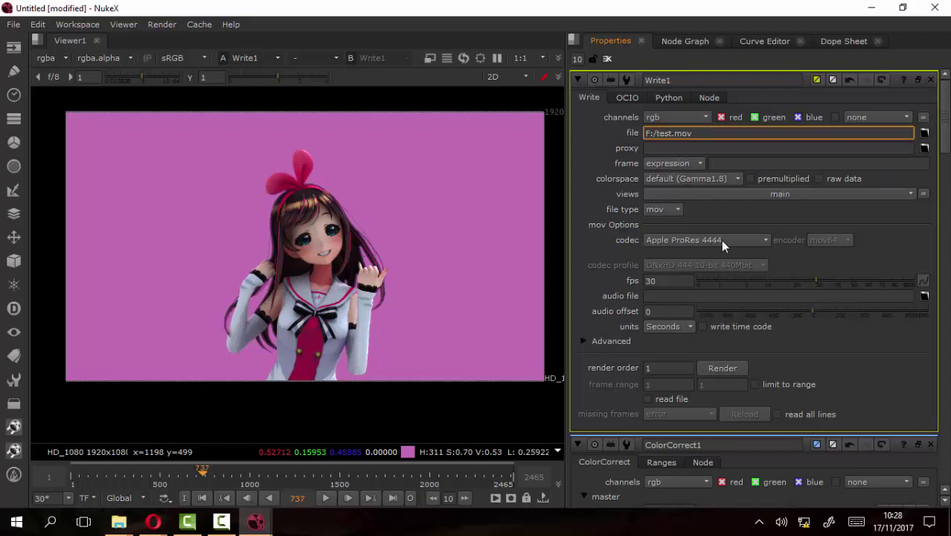
pyautogui.click(659, 210)
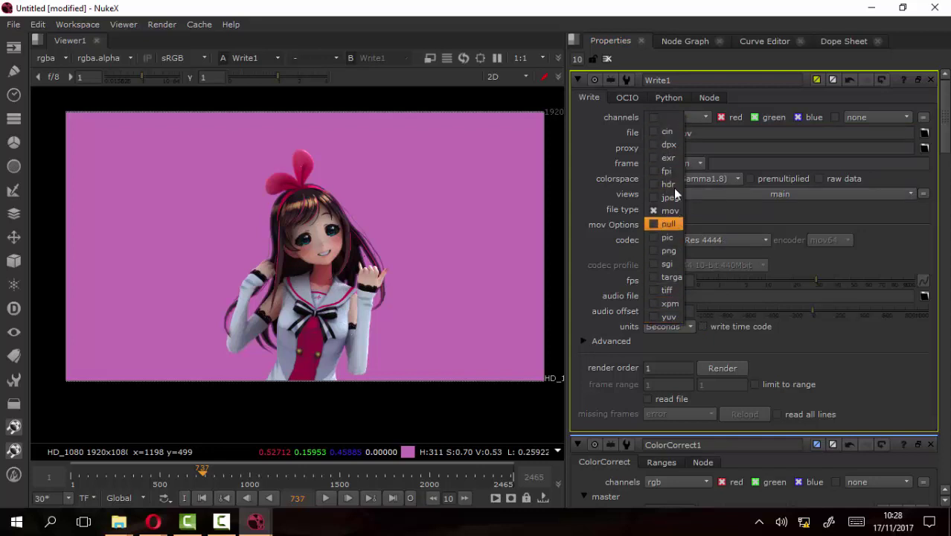
pyautogui.click(882, 224)
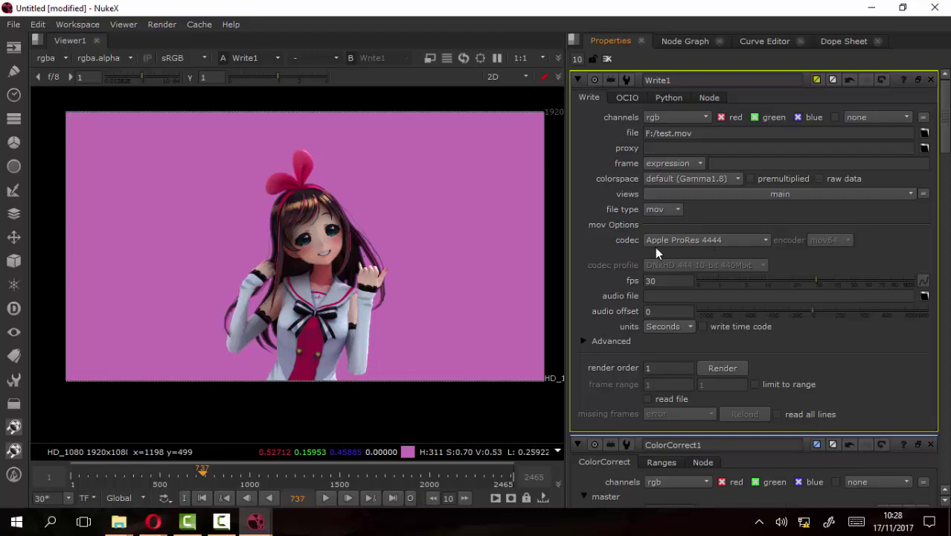
pyautogui.click(702, 243)
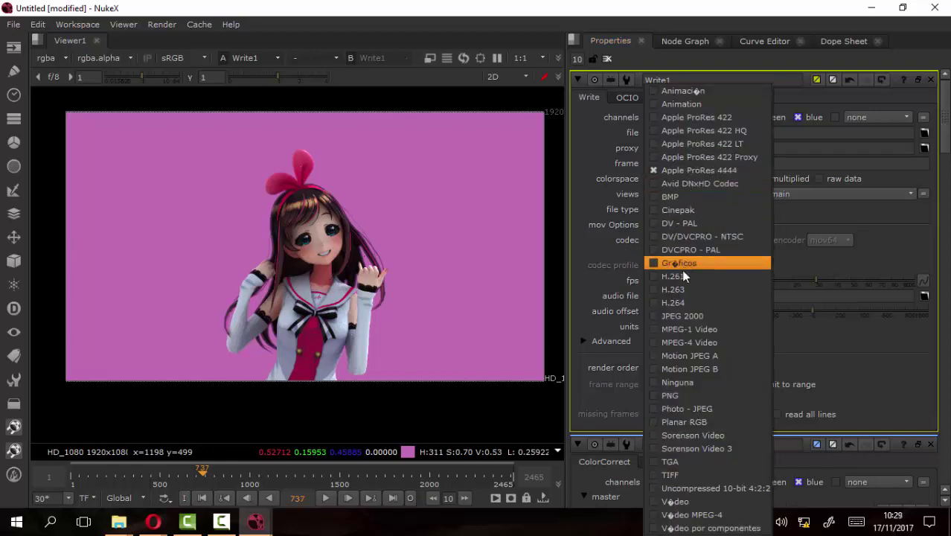
pyautogui.click(678, 302)
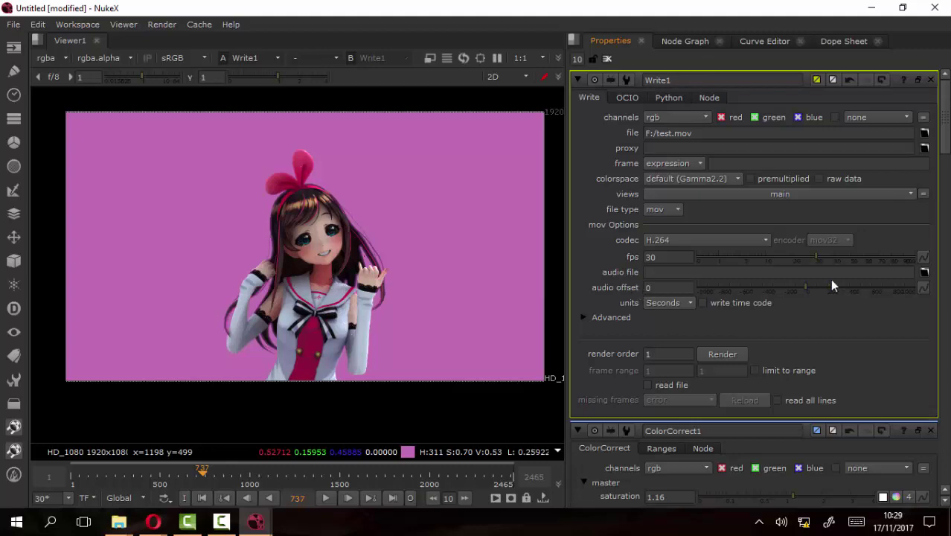
pyautogui.click(923, 271)
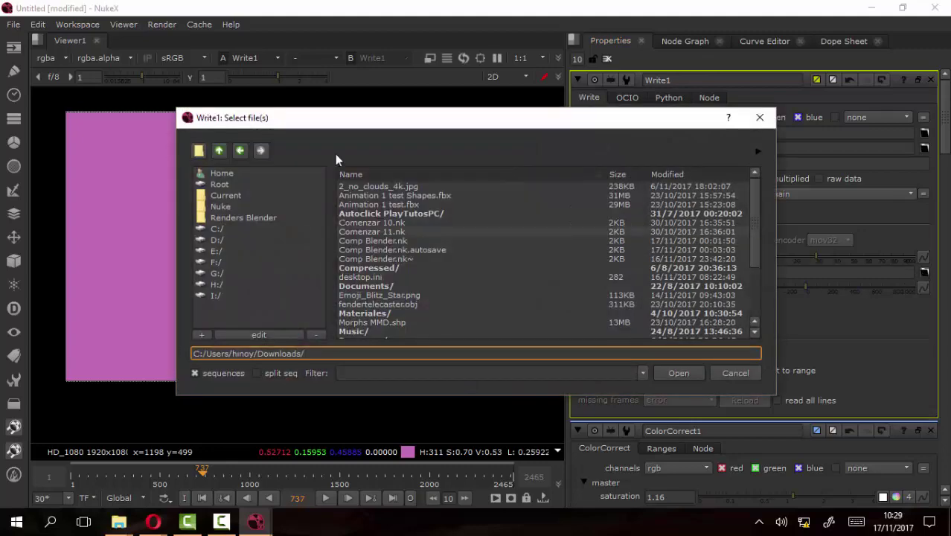
pyautogui.click(756, 118)
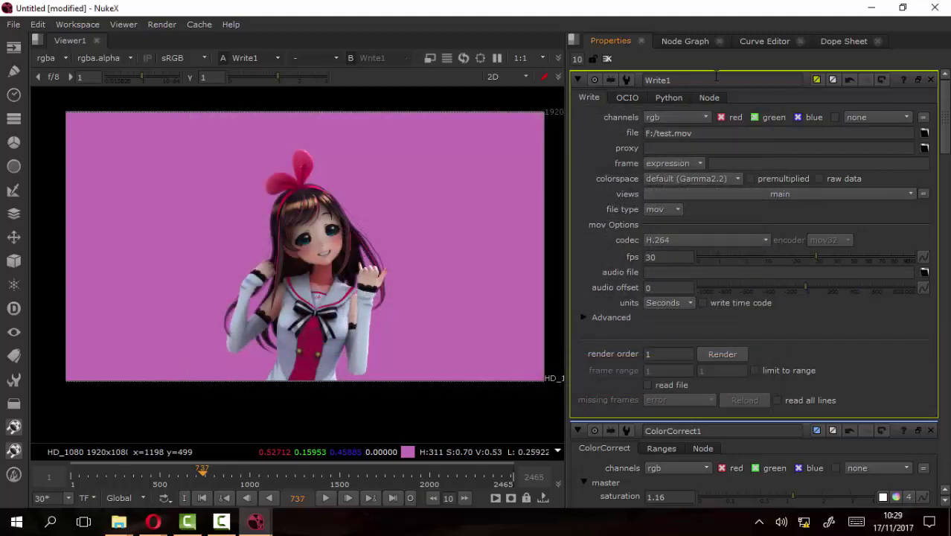
pyautogui.click(685, 41)
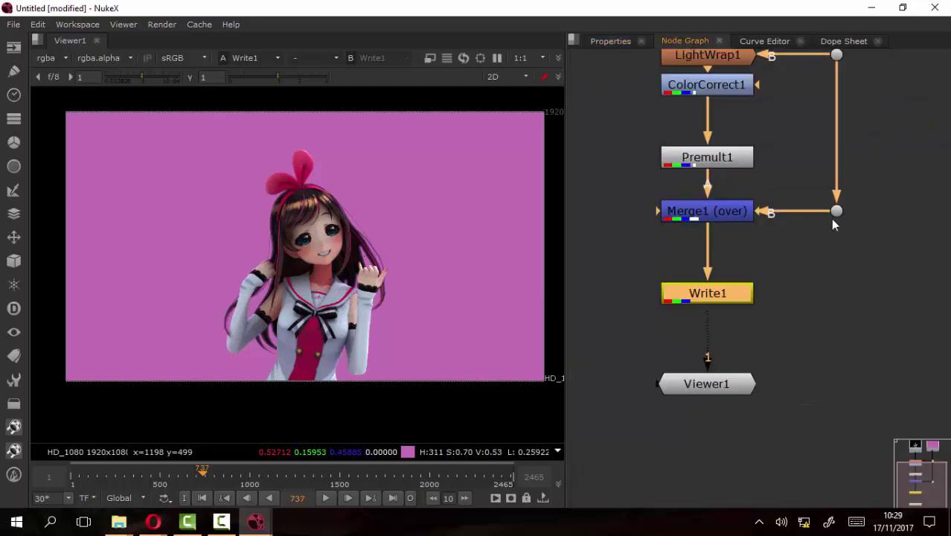
# Create an AudioRead node from the node search by typing 'audio'
pyautogui.scroll(-1, 755, 237)
pyautogui.scroll(-2, 754, 211)
pyautogui.scroll(-2, 742, 192)
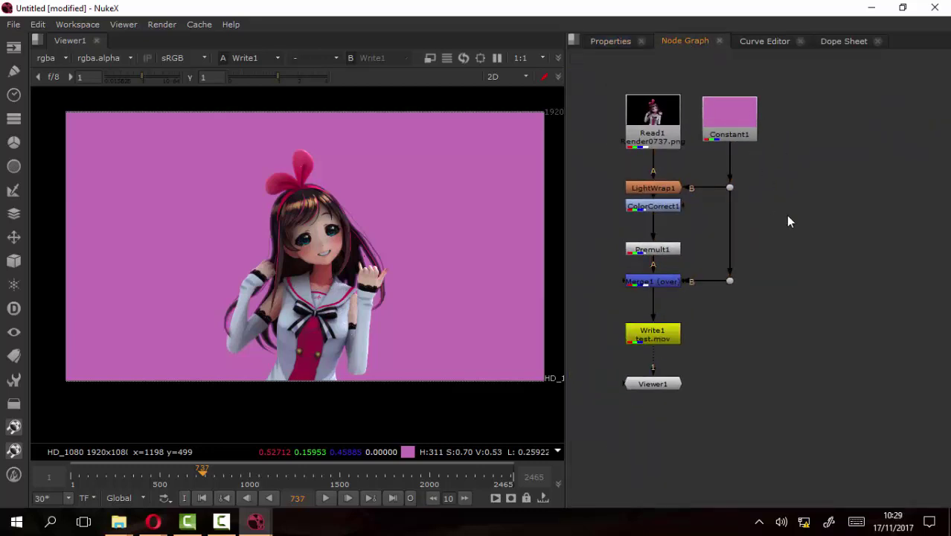
pyautogui.press('Tab')
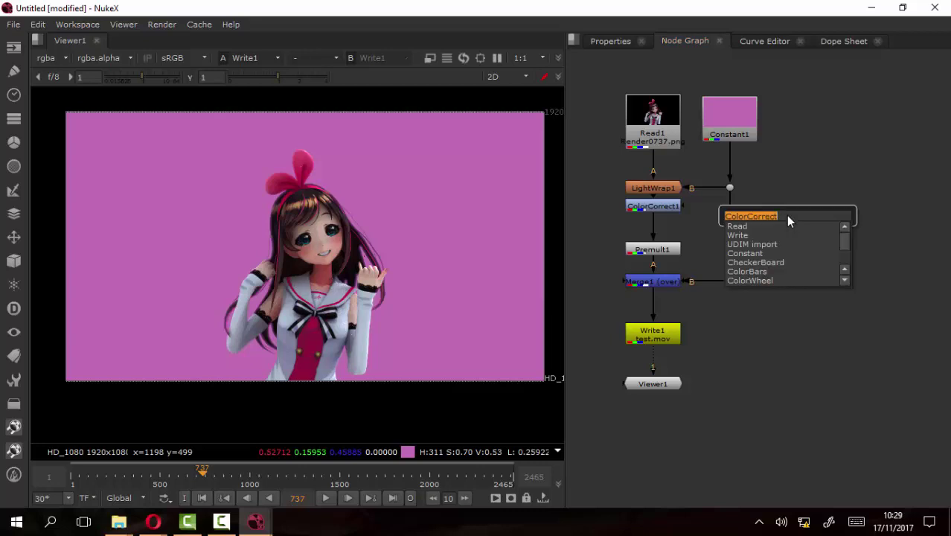
pyautogui.write('audio')
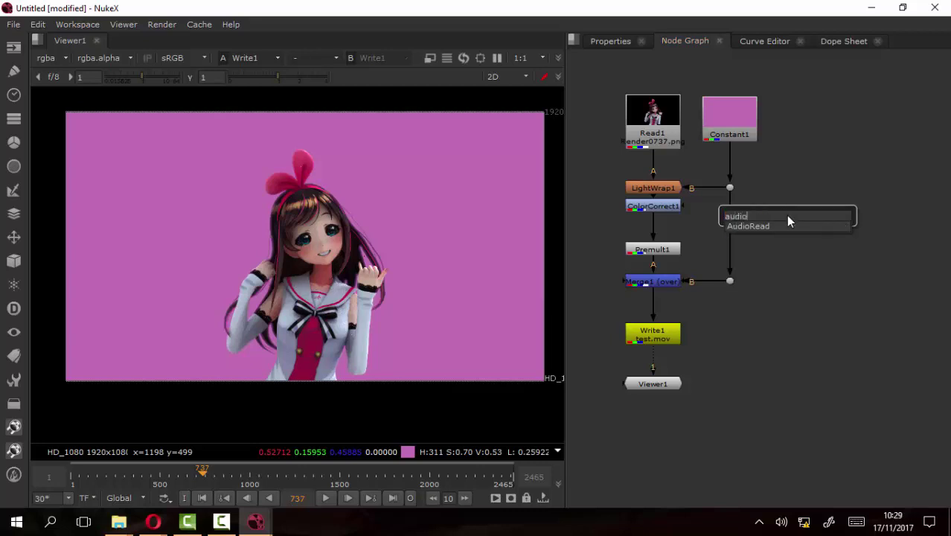
pyautogui.press('Down')
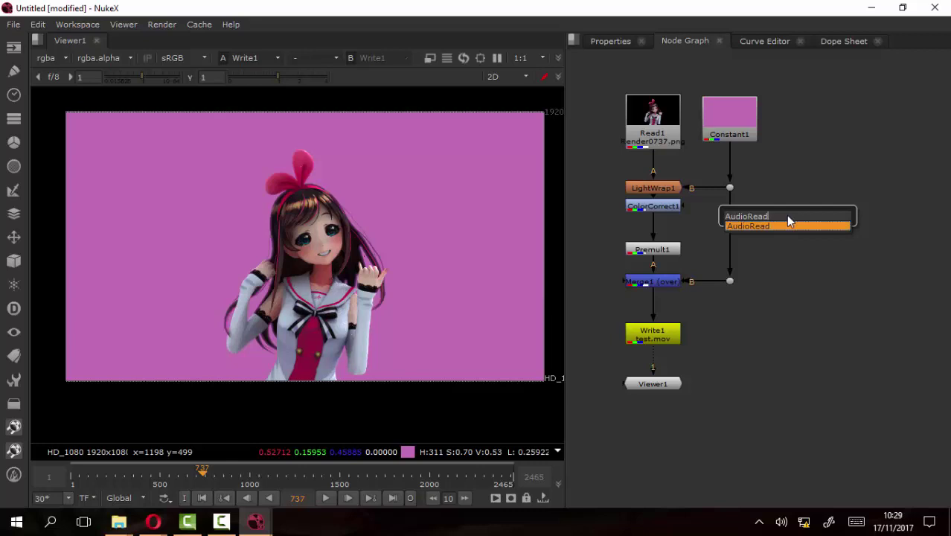
pyautogui.press('Return')
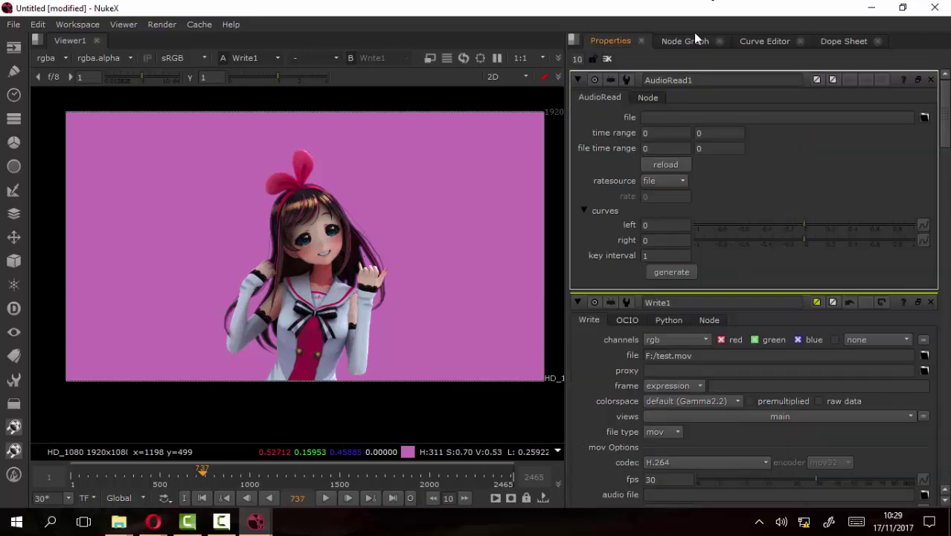
# Place AudioRead1 beside the Merge node and open its settings
pyautogui.click(696, 42)
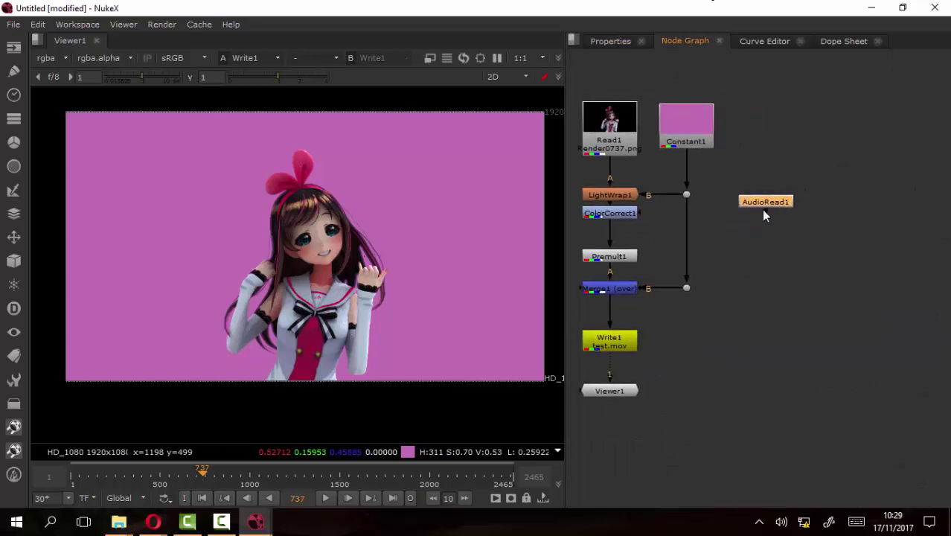
pyautogui.scroll(3, 771, 222)
pyautogui.scroll(3, 778, 212)
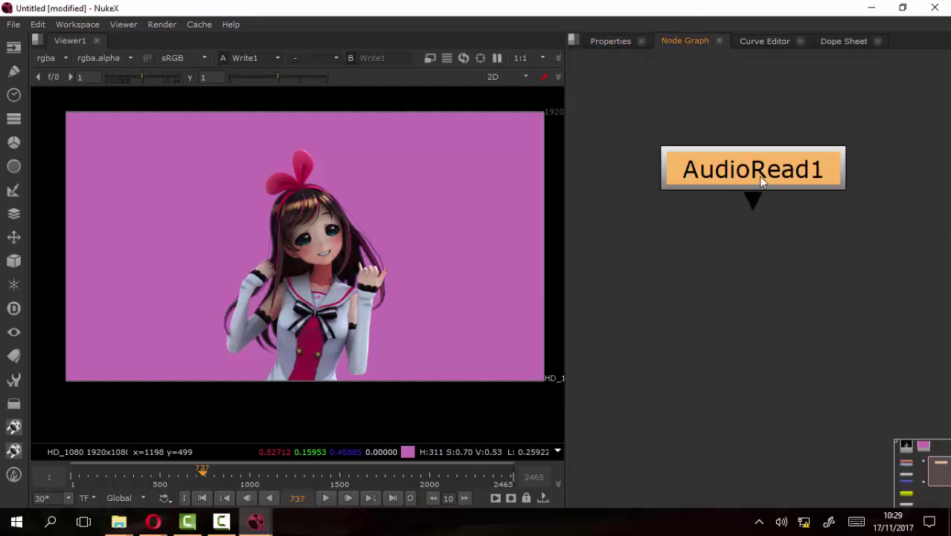
pyautogui.scroll(-3, 712, 215)
pyautogui.scroll(-3, 760, 219)
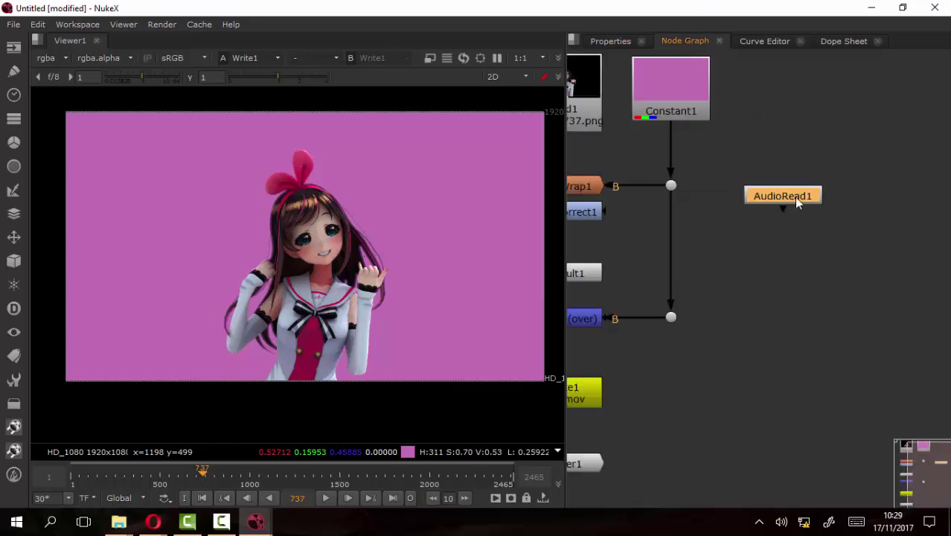
pyautogui.moveTo(783, 199); pyautogui.dragTo(789, 205)
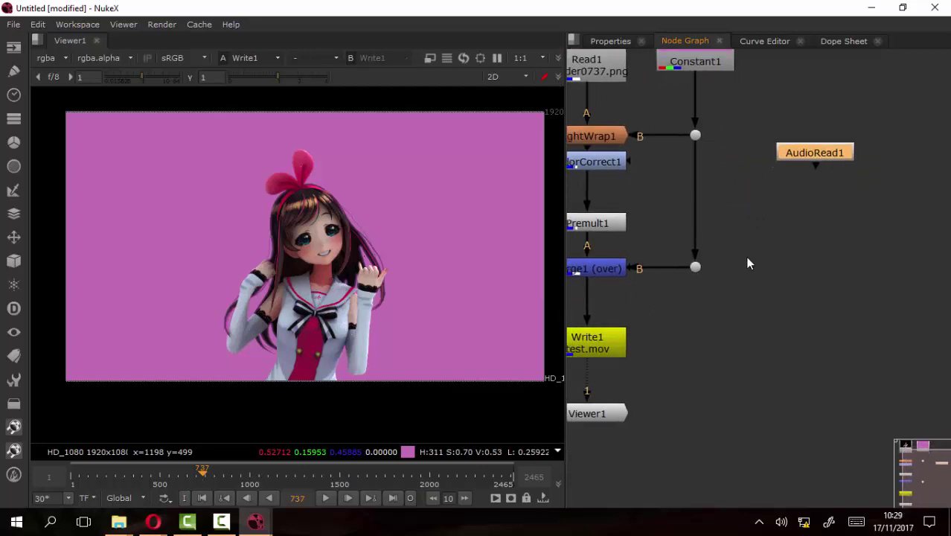
pyautogui.moveTo(819, 150); pyautogui.dragTo(800, 237)
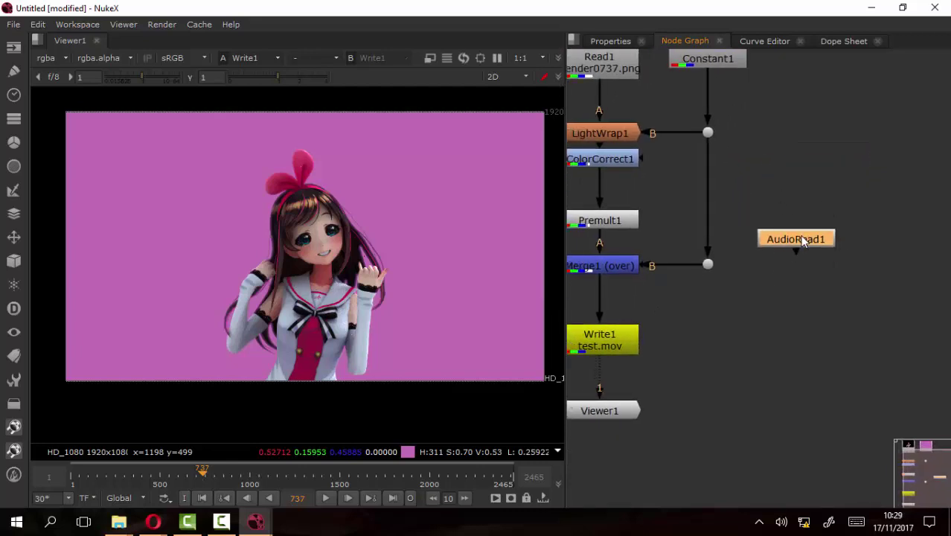
pyautogui.doubleClick(800, 237)
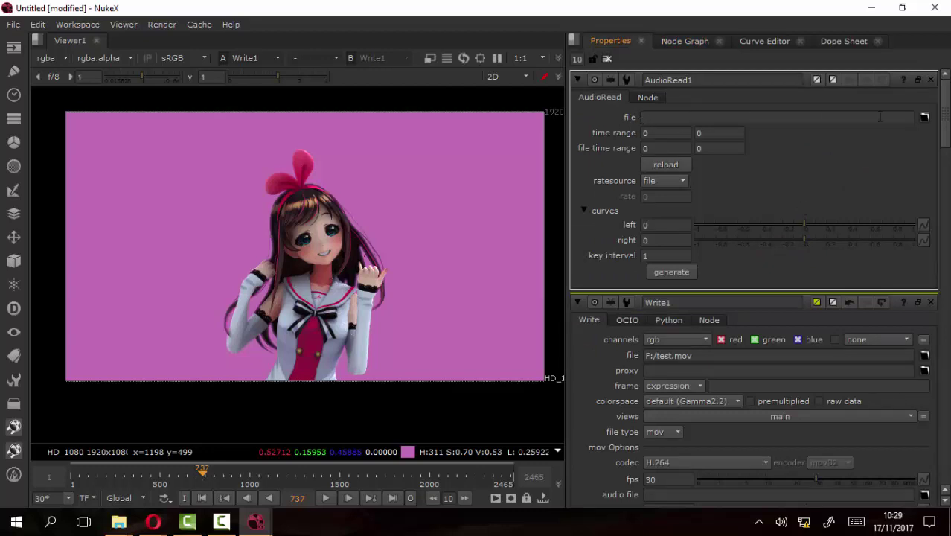
# Browse the audio file chooser to H:/MikuMikuDanceE_v926x64/Motions/Animaciones MMD/
pyautogui.click(924, 117)
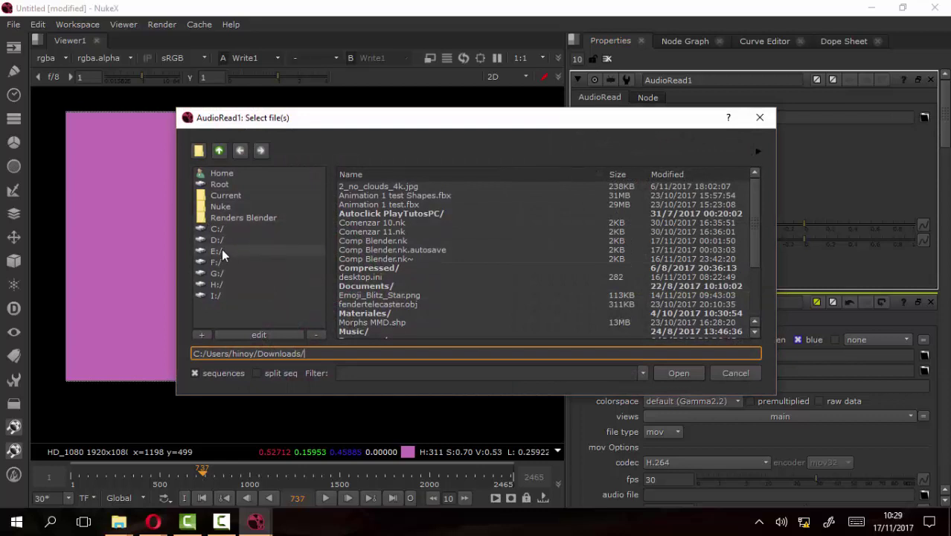
pyautogui.click(219, 296)
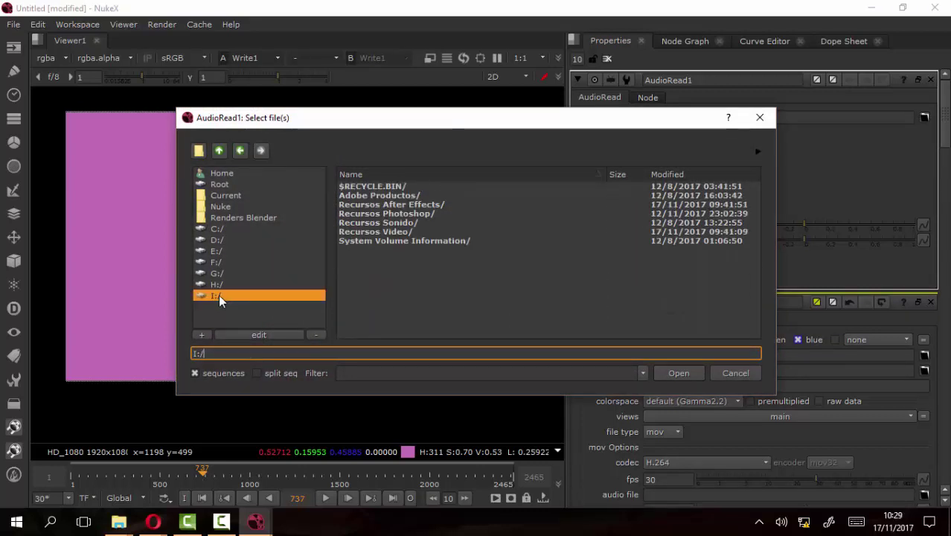
pyautogui.click(215, 286)
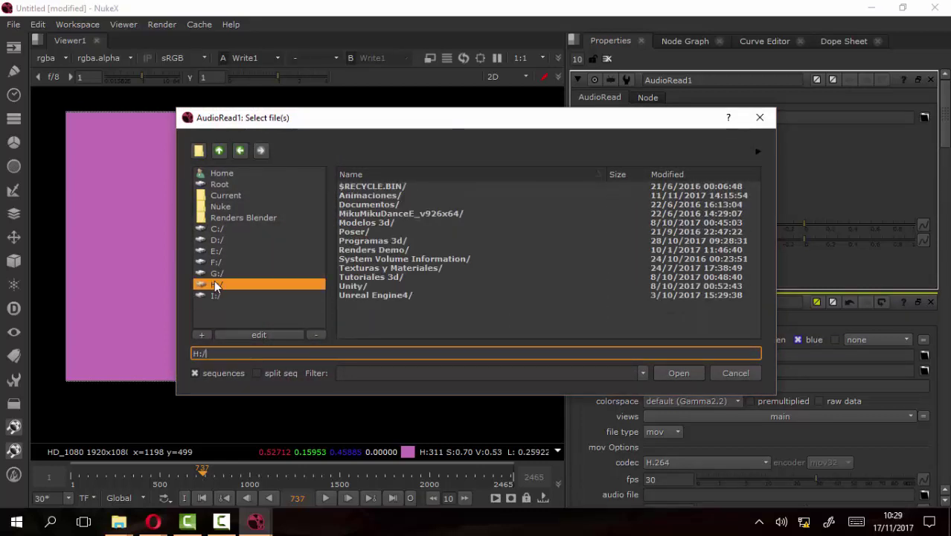
pyautogui.doubleClick(394, 213)
pyautogui.doubleClick(394, 211)
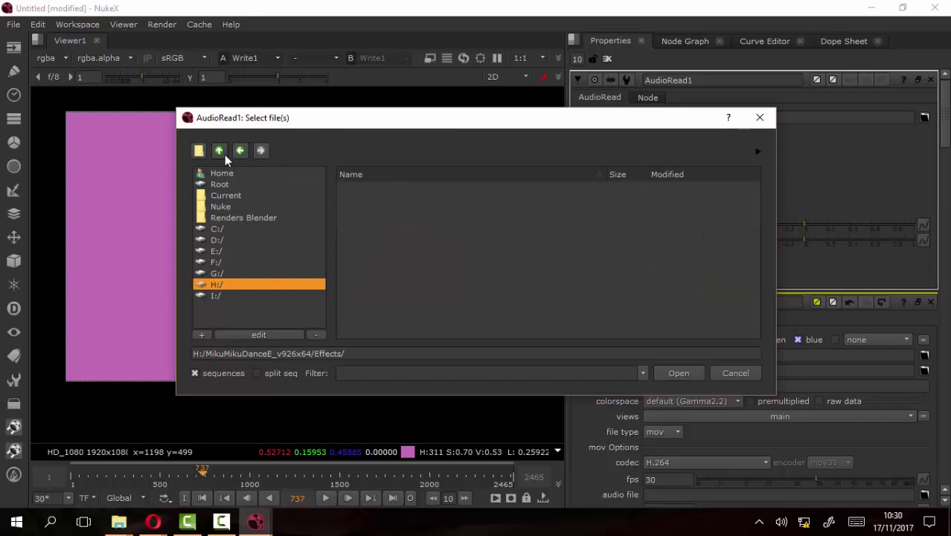
pyautogui.click(218, 289)
pyautogui.doubleClick(371, 212)
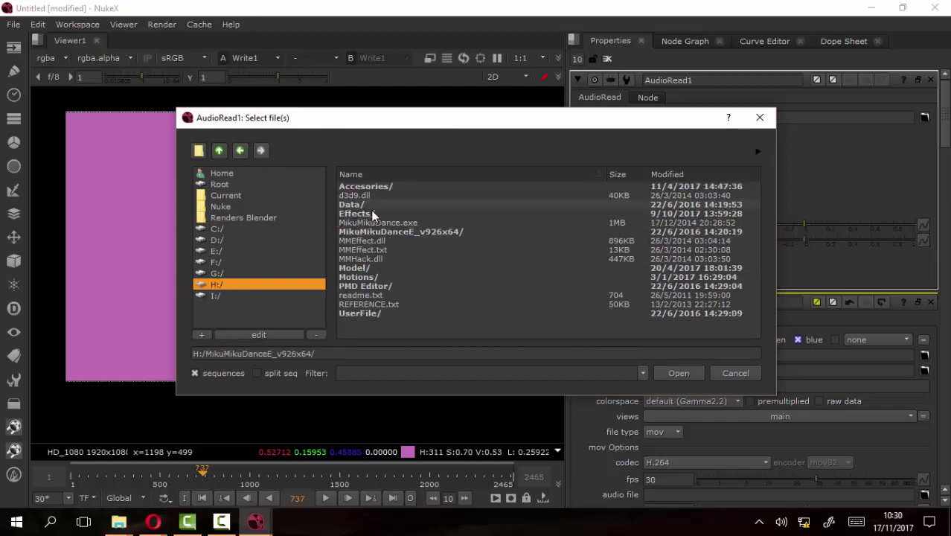
pyautogui.doubleClick(361, 278)
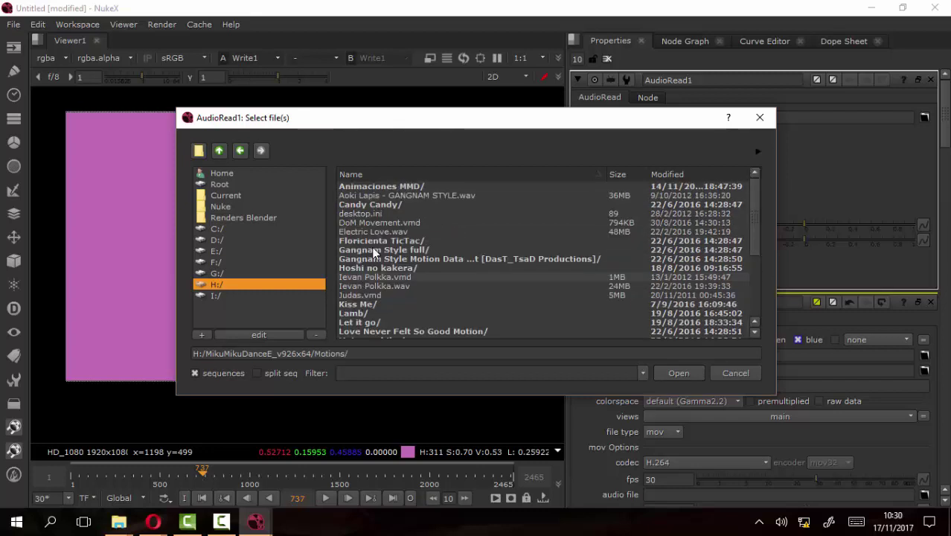
pyautogui.doubleClick(377, 187)
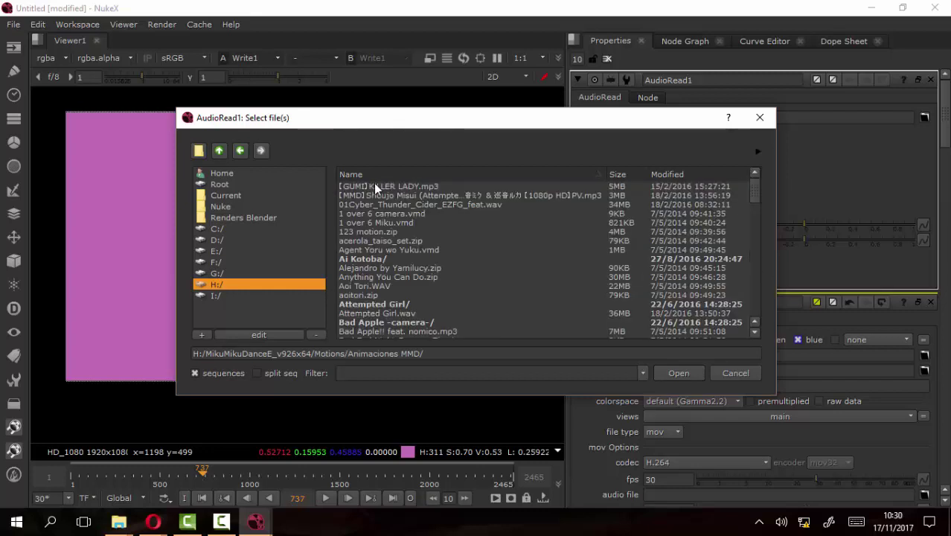
# Scroll the folder list and check the Kimiiro ni Somaru folder's files in Explorer
pyautogui.scroll(-1, 396, 255)
pyautogui.scroll(-4, 397, 255)
pyautogui.scroll(-1, 397, 255)
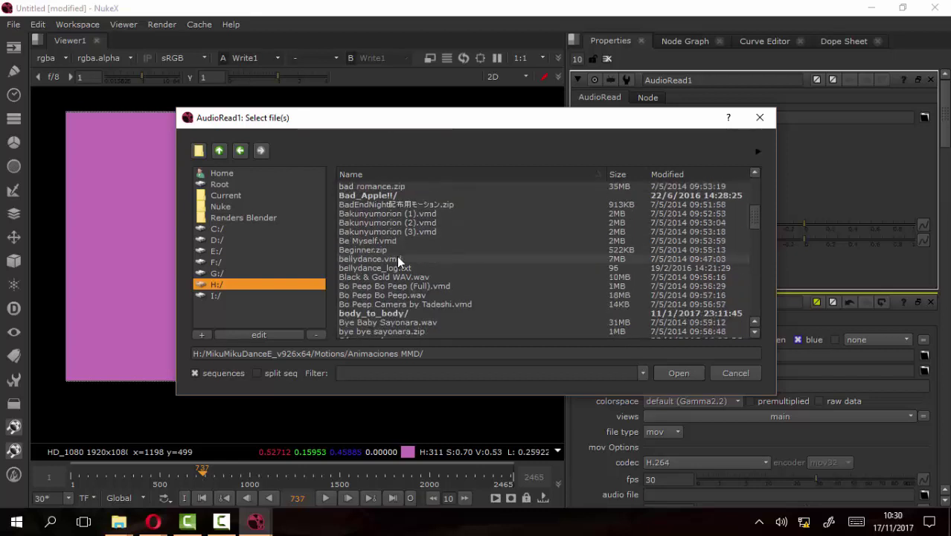
pyautogui.scroll(2, 396, 255)
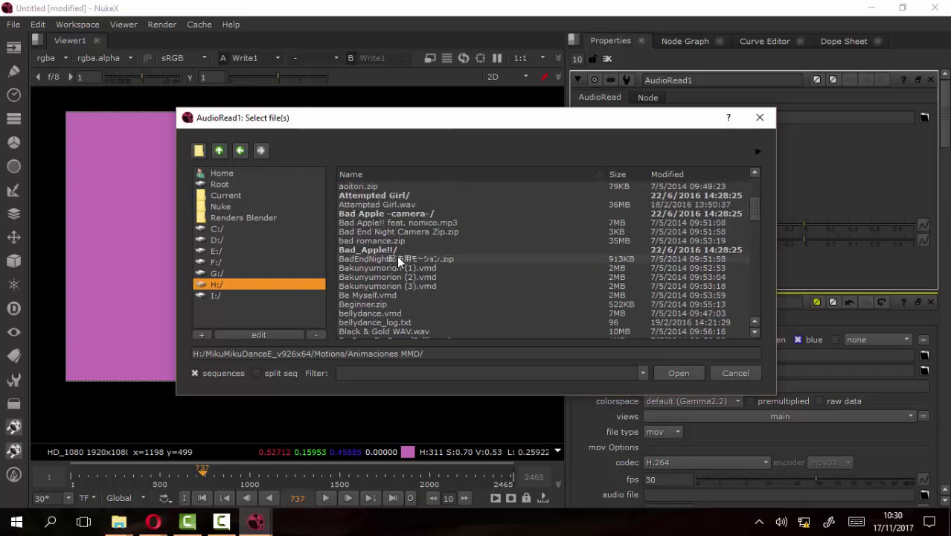
pyautogui.scroll(-1, 397, 255)
pyautogui.scroll(-1, 396, 253)
pyautogui.scroll(-1, 396, 253)
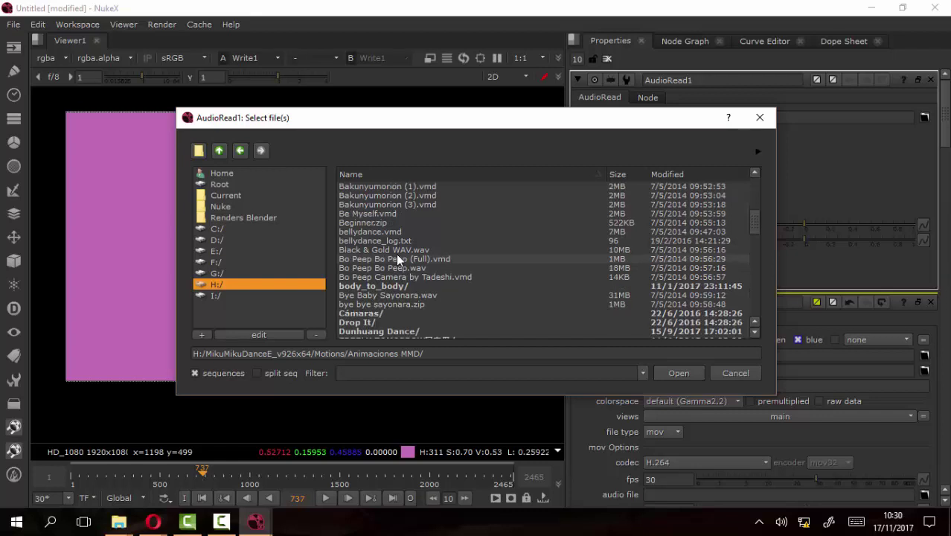
pyautogui.scroll(-2, 397, 256)
pyautogui.scroll(-1, 396, 254)
pyautogui.scroll(-1, 372, 257)
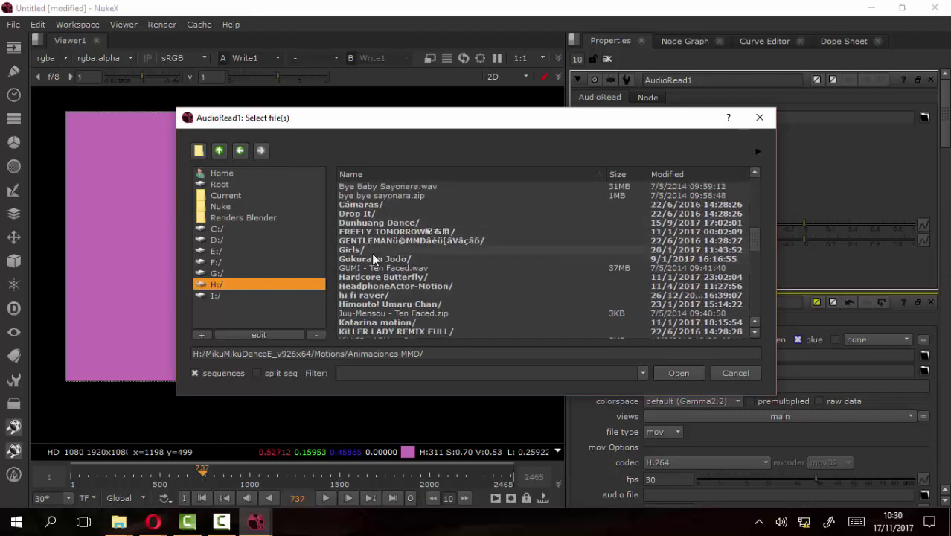
pyautogui.scroll(-1, 373, 254)
pyautogui.scroll(-2, 373, 255)
pyautogui.scroll(-1, 373, 255)
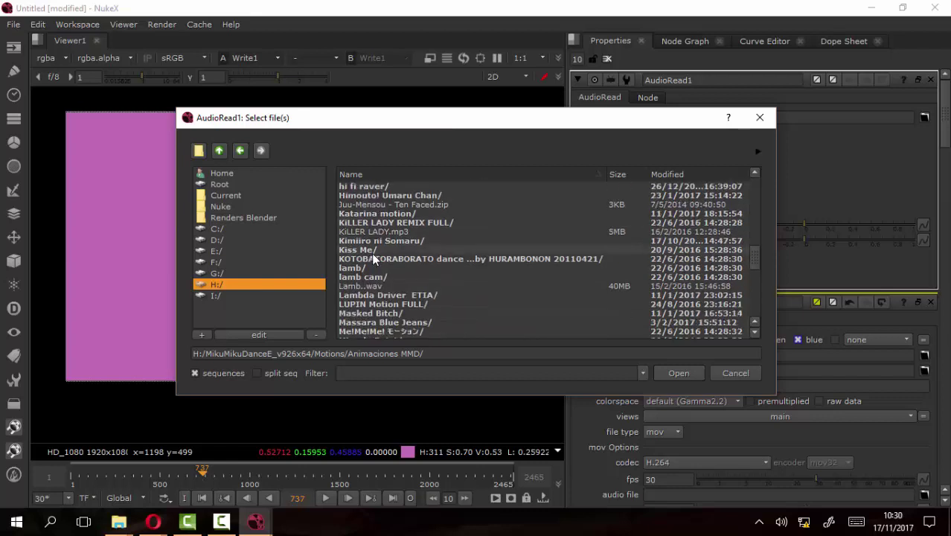
pyautogui.scroll(-1, 373, 255)
pyautogui.scroll(-1, 373, 255)
pyautogui.scroll(-2, 373, 255)
pyautogui.scroll(-1, 373, 255)
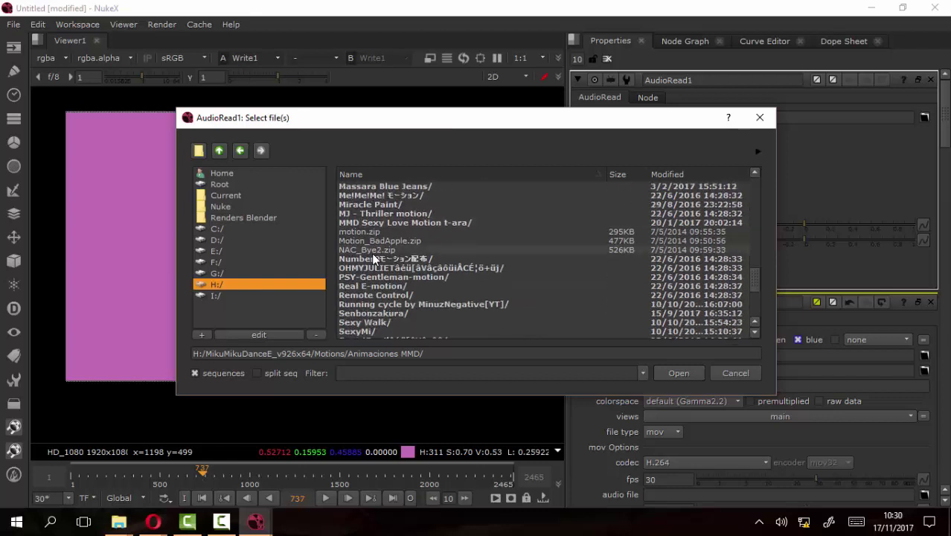
pyautogui.scroll(-1, 373, 254)
pyautogui.scroll(-2, 373, 254)
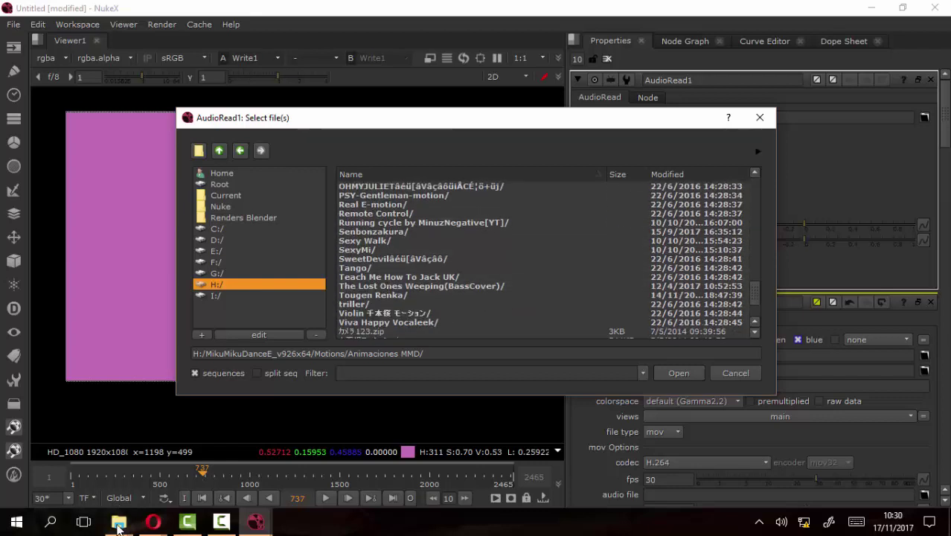
pyautogui.moveTo(119, 527)
pyautogui.click(189, 470)
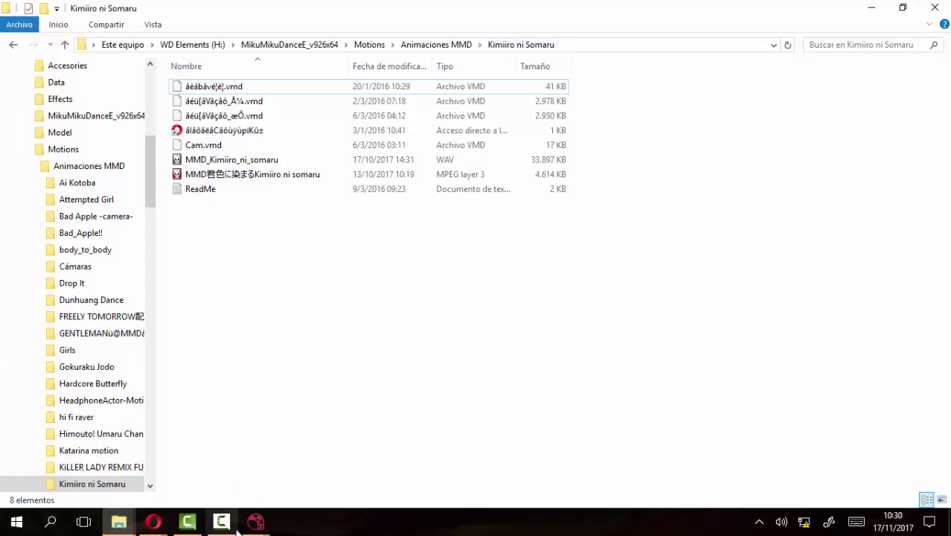
pyautogui.moveTo(255, 522)
pyautogui.click(306, 472)
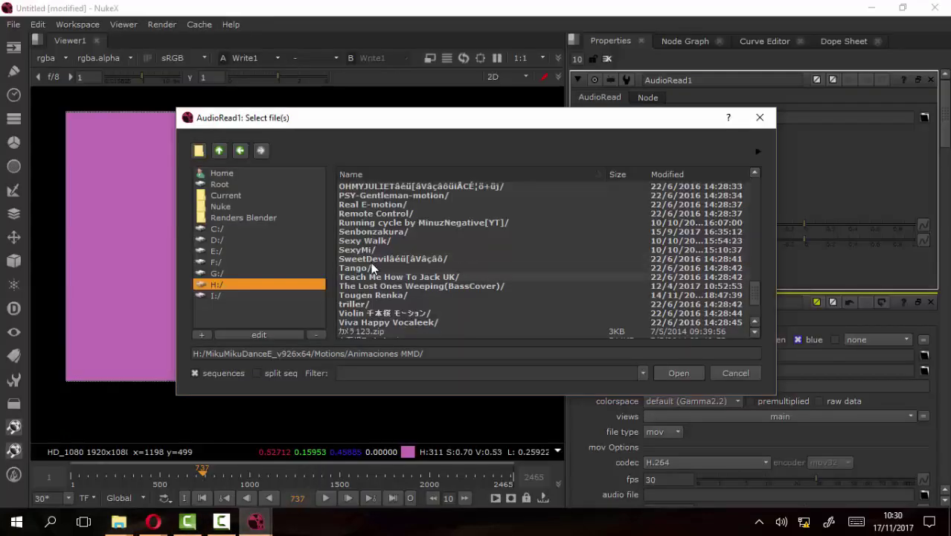
# Open the Kimiiro ni Somaru folder and load MMD_Kimiiro_ni_somaru.wav into AudioRead1
pyautogui.scroll(3, 365, 265)
pyautogui.scroll(2, 363, 265)
pyautogui.scroll(3, 364, 265)
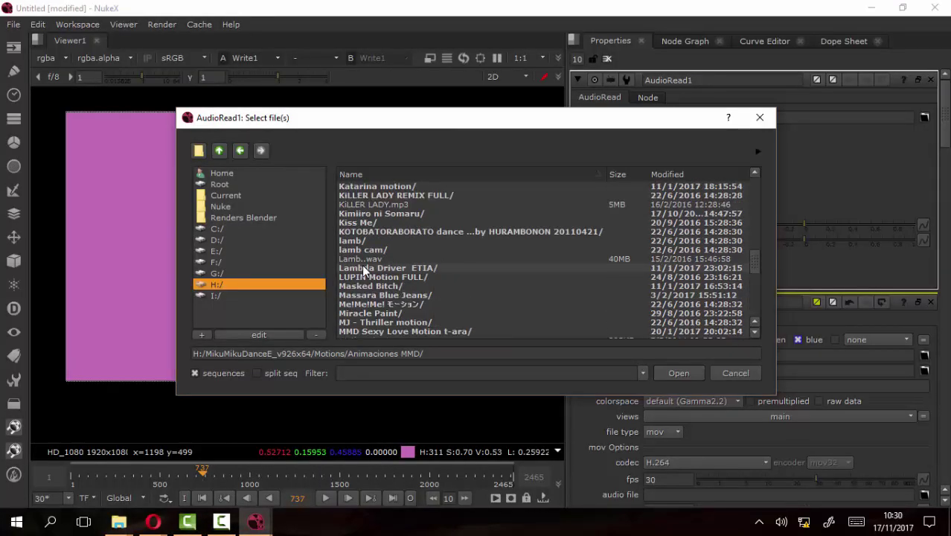
pyautogui.scroll(1, 361, 212)
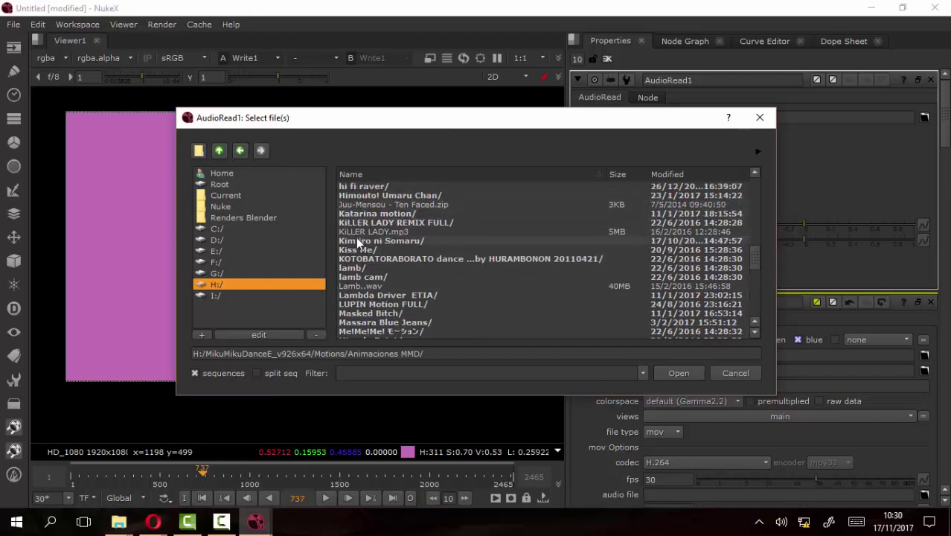
pyautogui.doubleClick(357, 241)
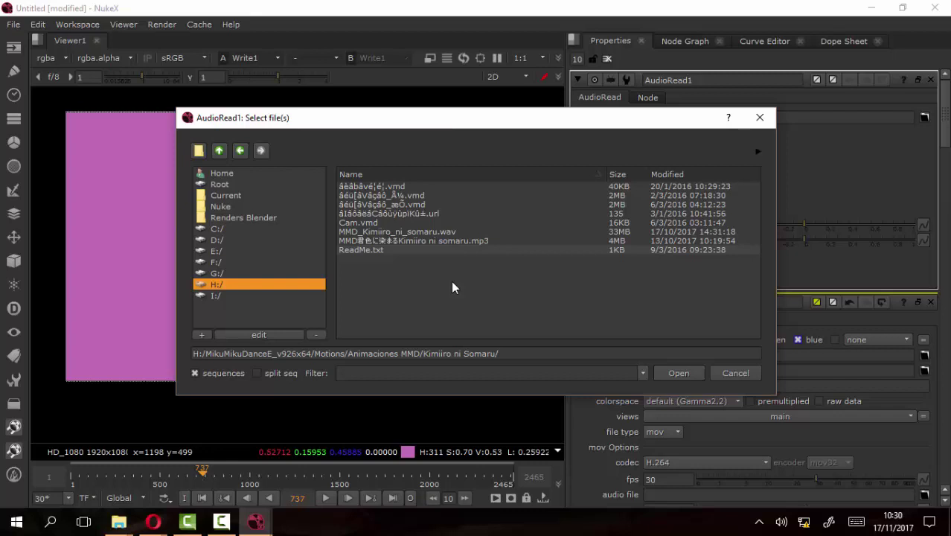
pyautogui.click(420, 231)
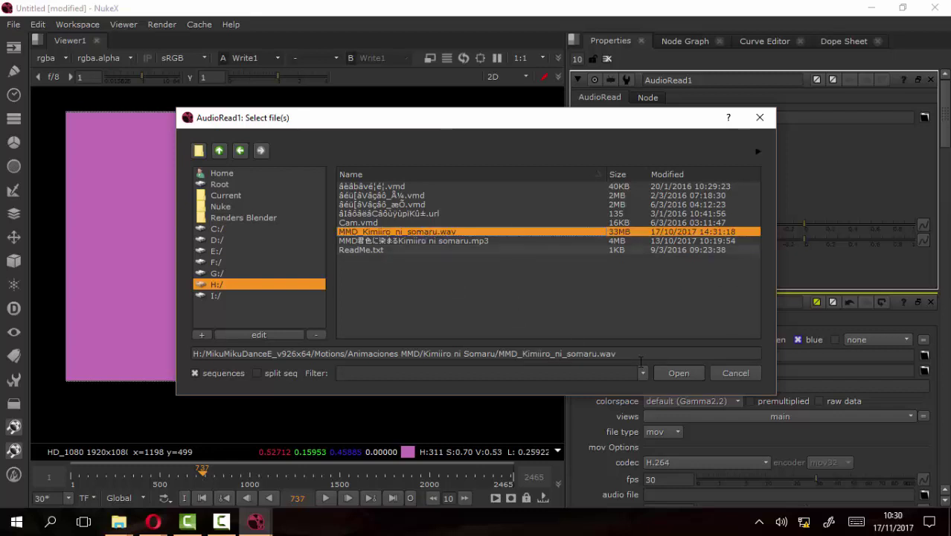
pyautogui.click(679, 373)
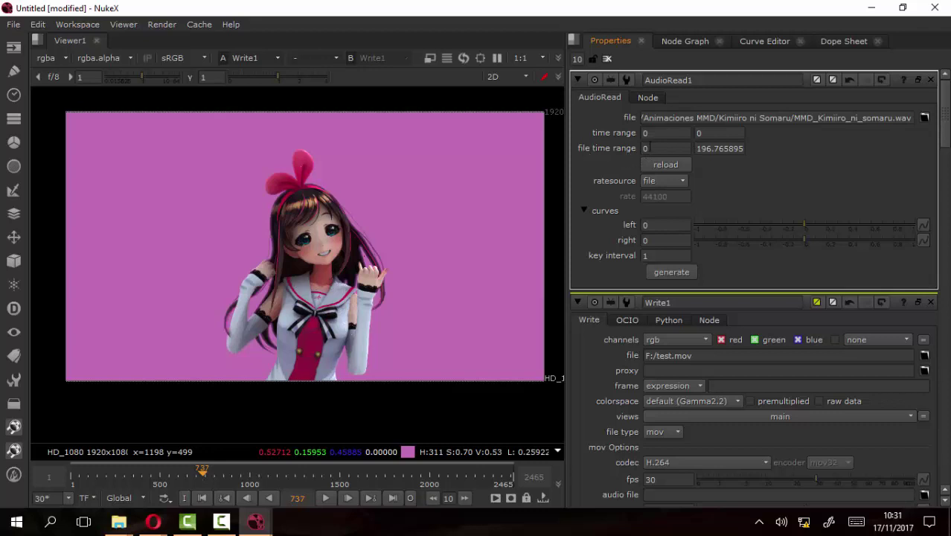
# Set Write1's audio file to MMD_Kimiiro_ni_somaru.wav
pyautogui.scroll(-3, 809, 232)
pyautogui.scroll(3, 804, 233)
pyautogui.click(688, 41)
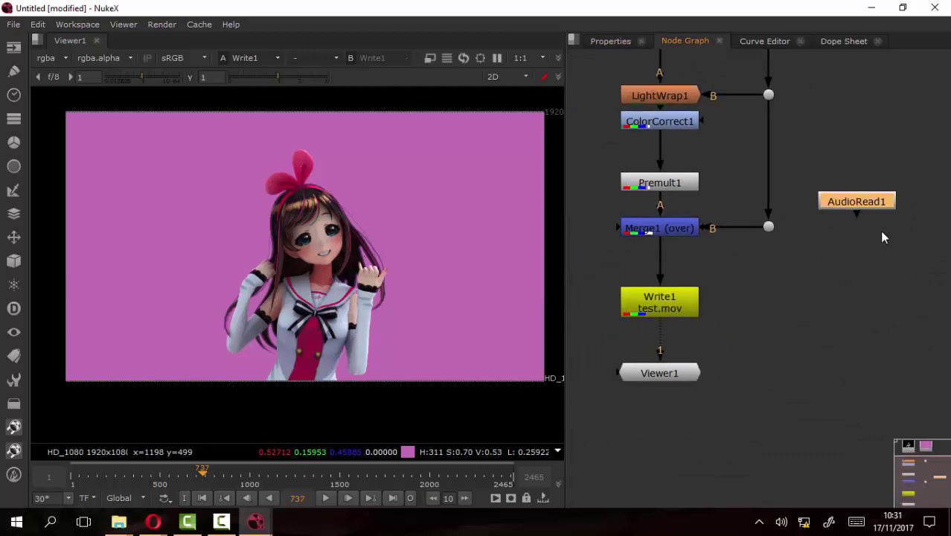
pyautogui.moveTo(858, 220); pyautogui.dragTo(894, 223)
pyautogui.doubleClick(667, 301)
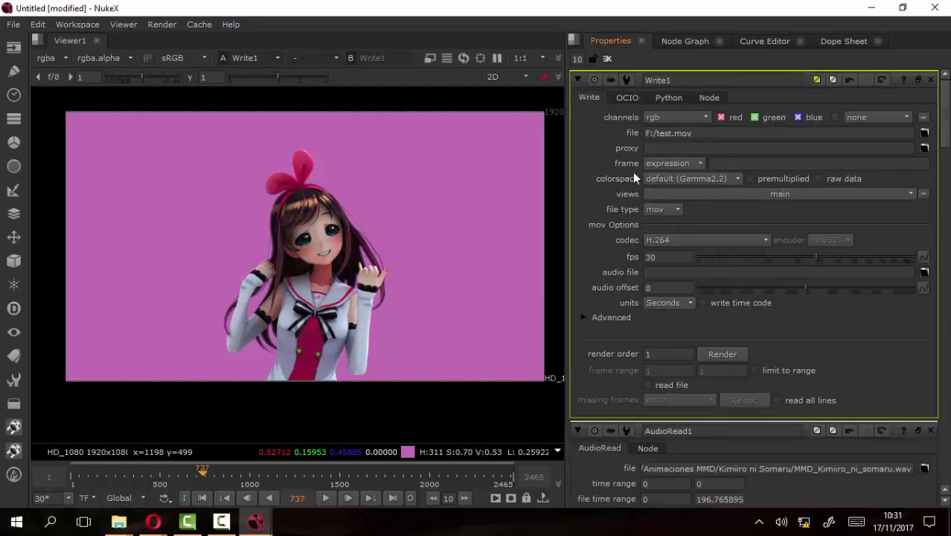
pyautogui.click(924, 272)
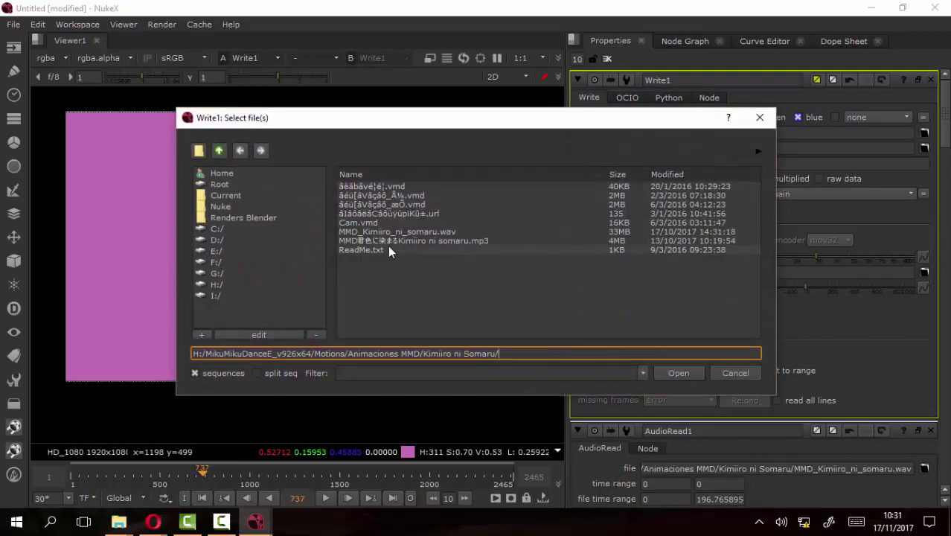
pyautogui.click(417, 231)
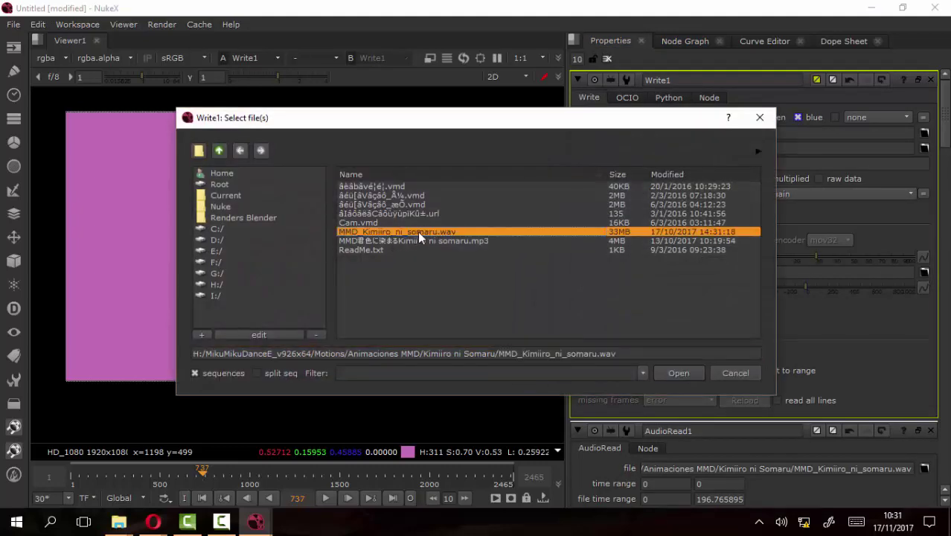
pyautogui.doubleClick(417, 232)
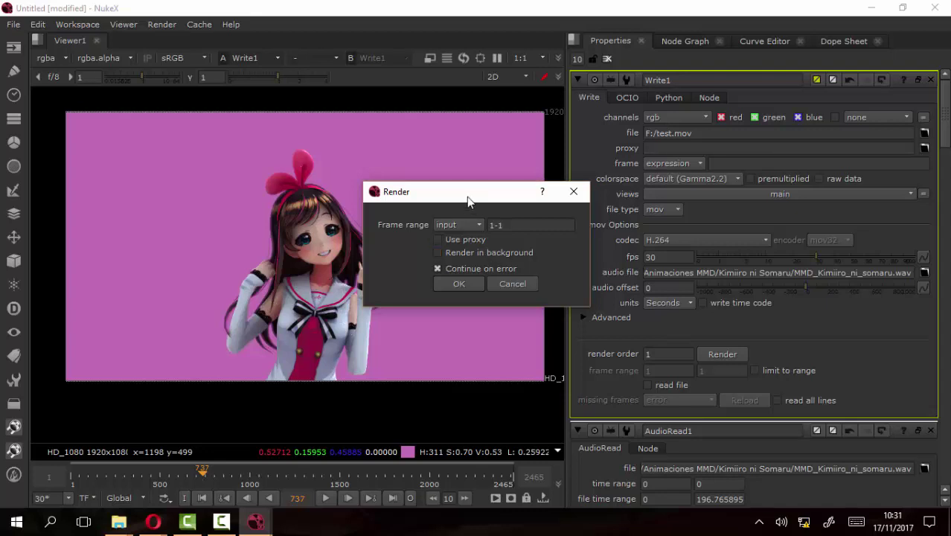
# Set the render frame range to global (1-2465) and start rendering to F:/test.mov
pyautogui.moveTo(468, 196); pyautogui.dragTo(406, 149)
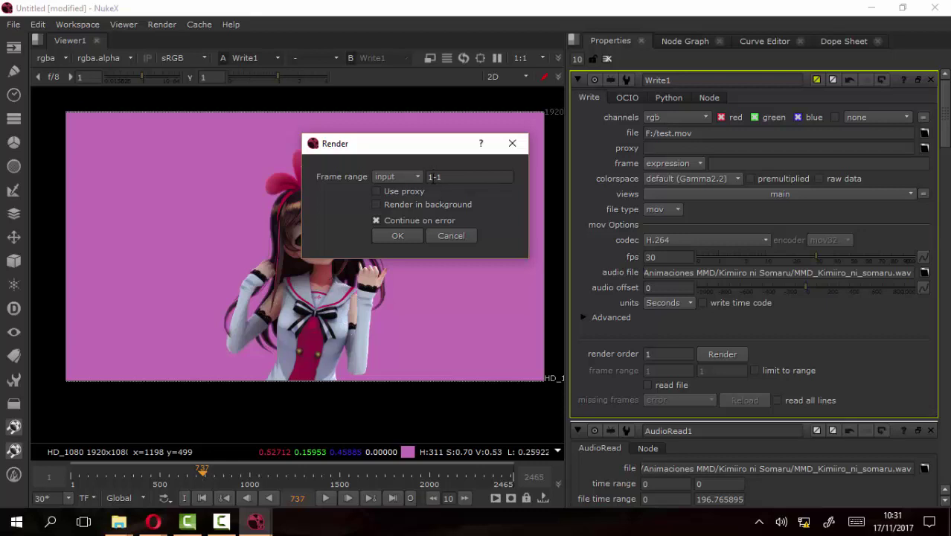
pyautogui.click(429, 177)
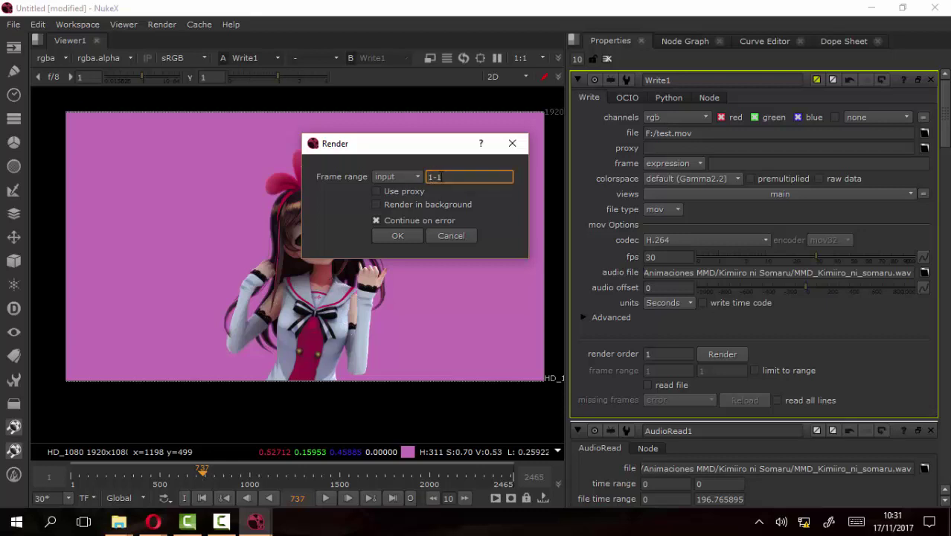
pyautogui.click(413, 179)
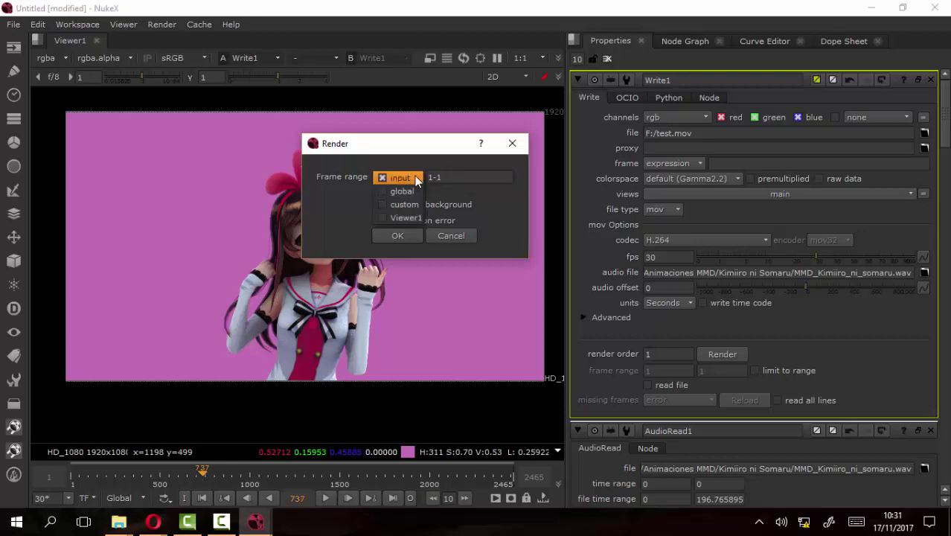
pyautogui.click(410, 191)
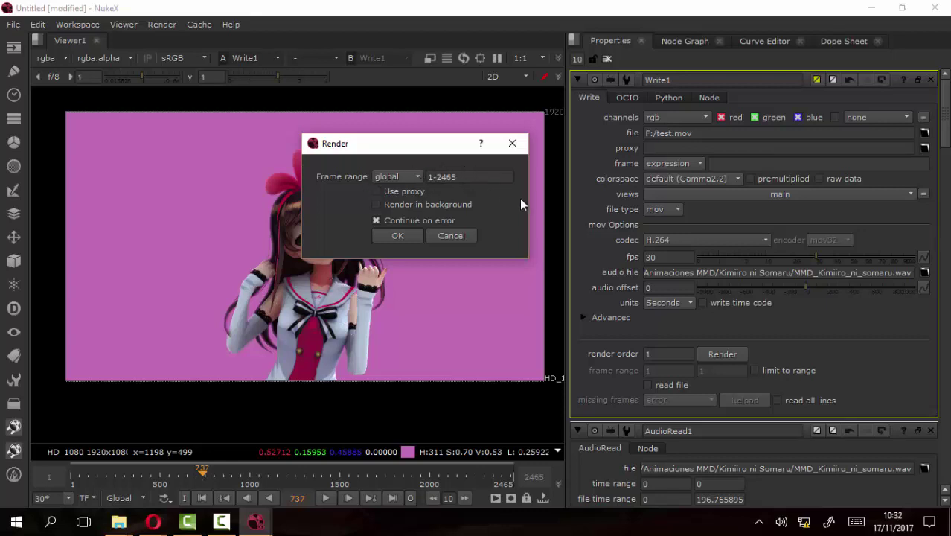
pyautogui.click(395, 237)
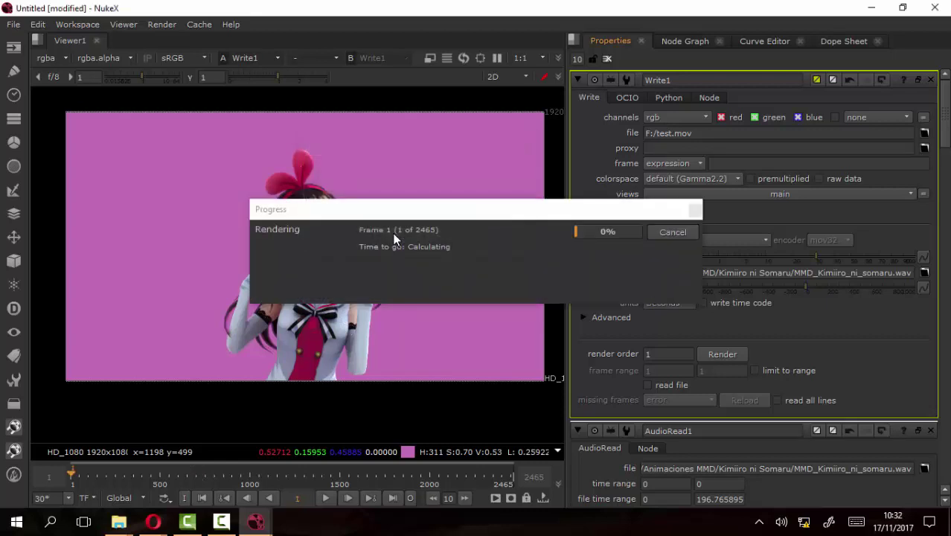
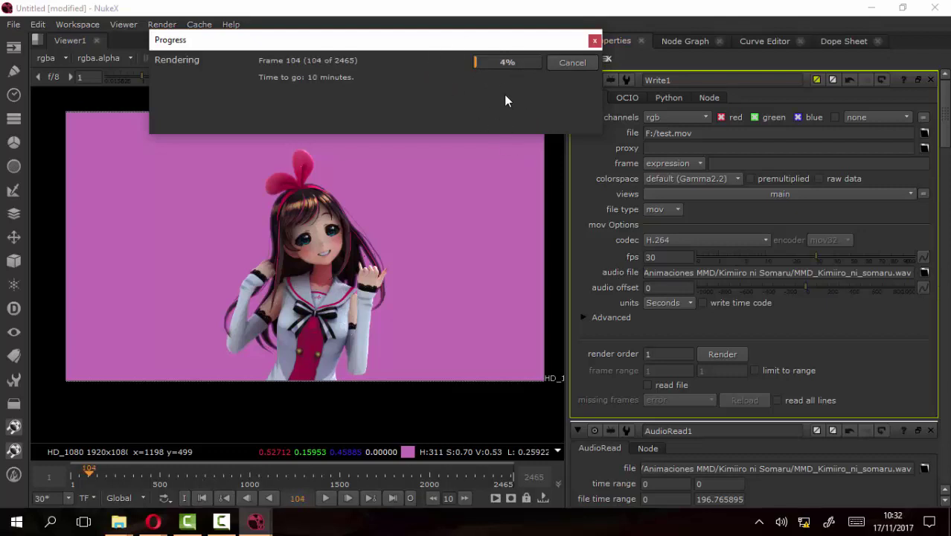
# Wait for all 2465 frames to render to F:/test.mov, moving the progress window aside
pyautogui.scroll(2, 335, 198)
pyautogui.scroll(3, 335, 195)
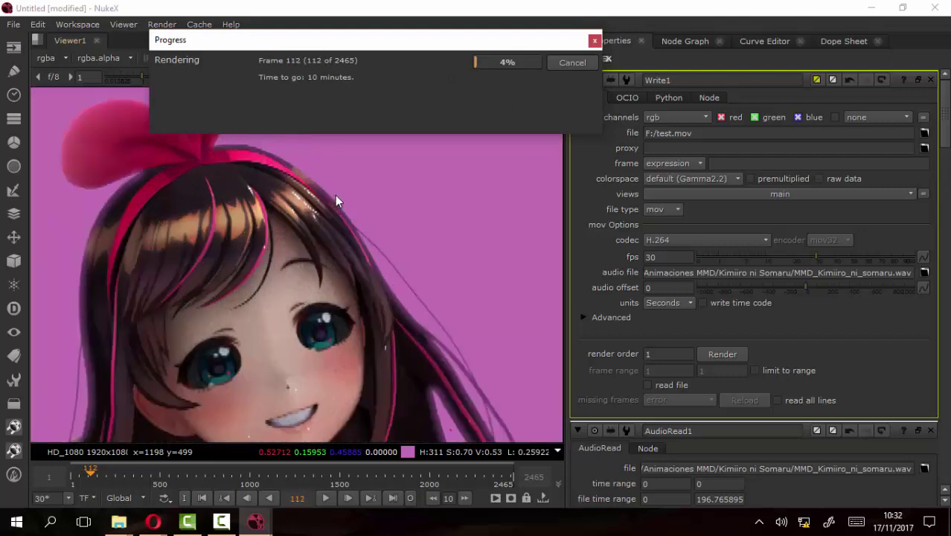
pyautogui.scroll(2, 327, 201)
pyautogui.scroll(-2, 311, 214)
pyautogui.scroll(-1, 172, 236)
pyautogui.scroll(-2, 183, 230)
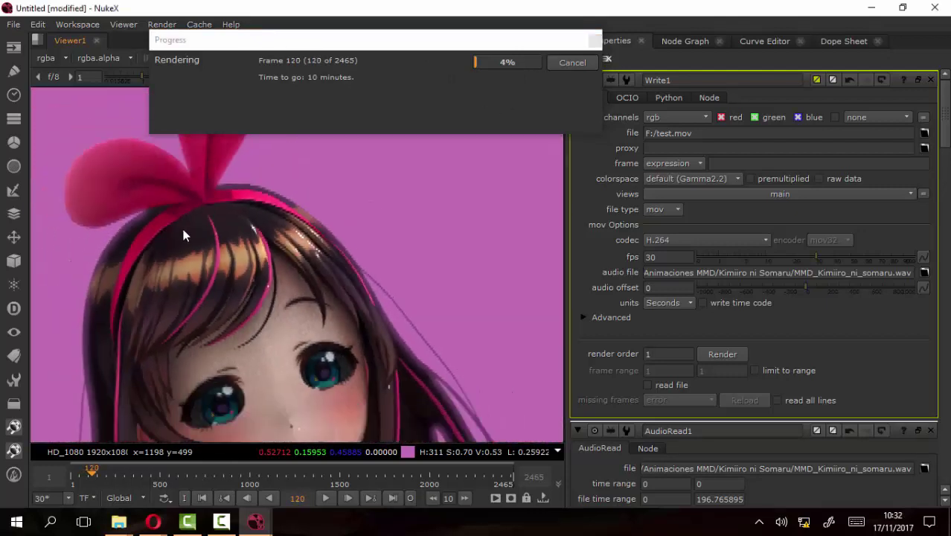
pyautogui.scroll(-1, 208, 276)
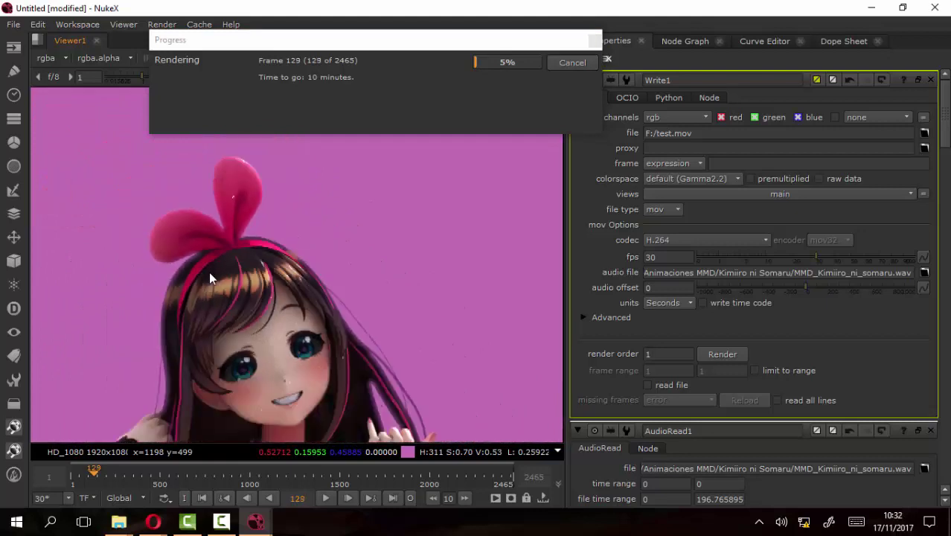
pyautogui.scroll(-1, 209, 271)
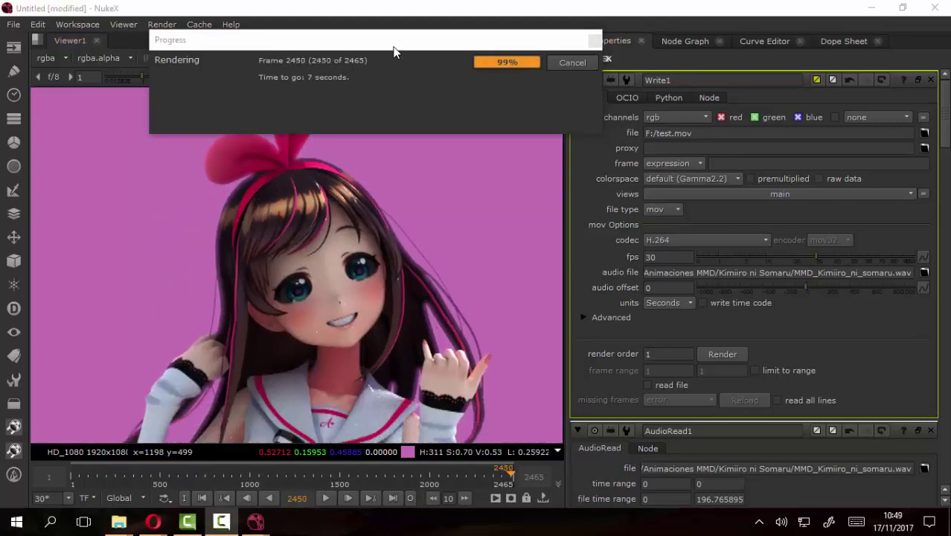
pyautogui.moveTo(393, 42)
pyautogui.mouseDown()
pyautogui.moveTo(440, 48)
pyautogui.moveTo(462, 86)
pyautogui.mouseUp()
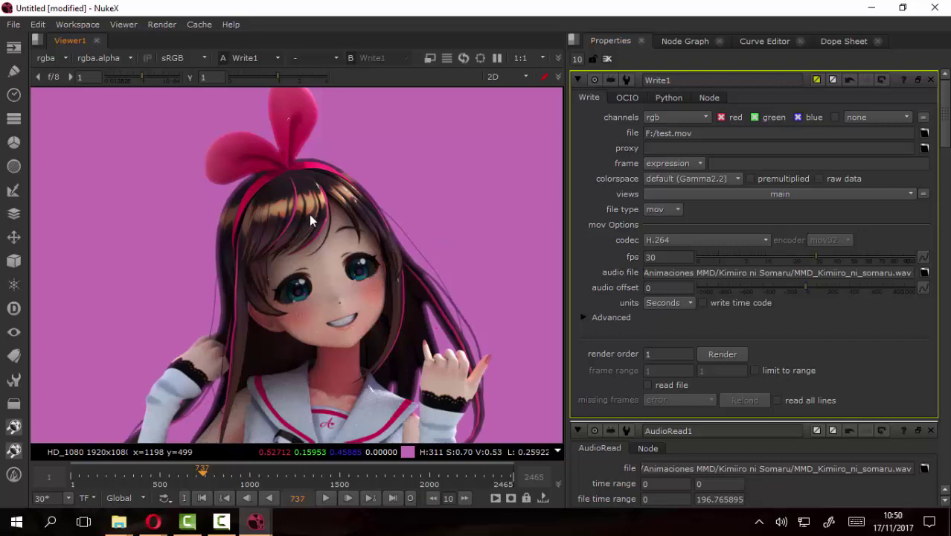
# Fit the frame, then in the Dope Sheet slide the Read1 clip to start at frame 525
pyautogui.press('f')
pyautogui.click(841, 40)
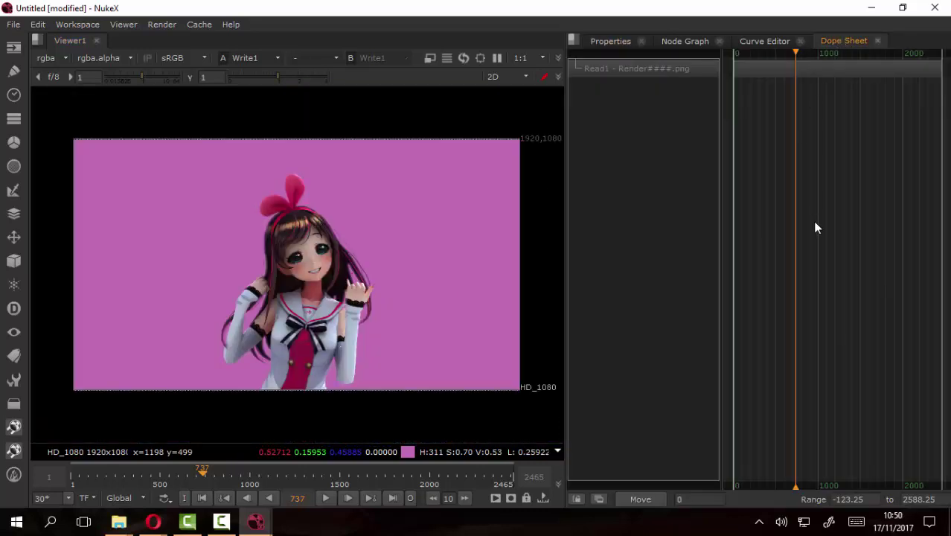
pyautogui.moveTo(817, 175); pyautogui.dragTo(800, 196)
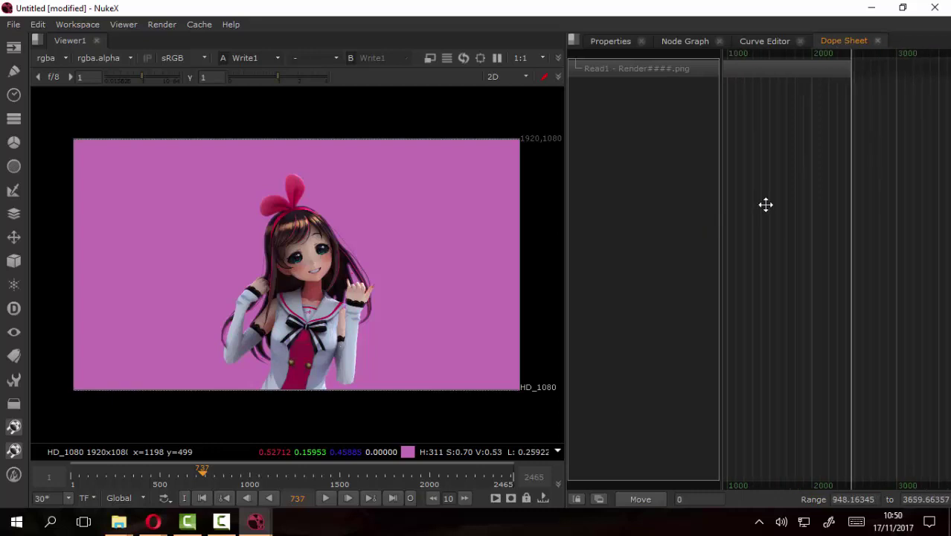
pyautogui.click(629, 72)
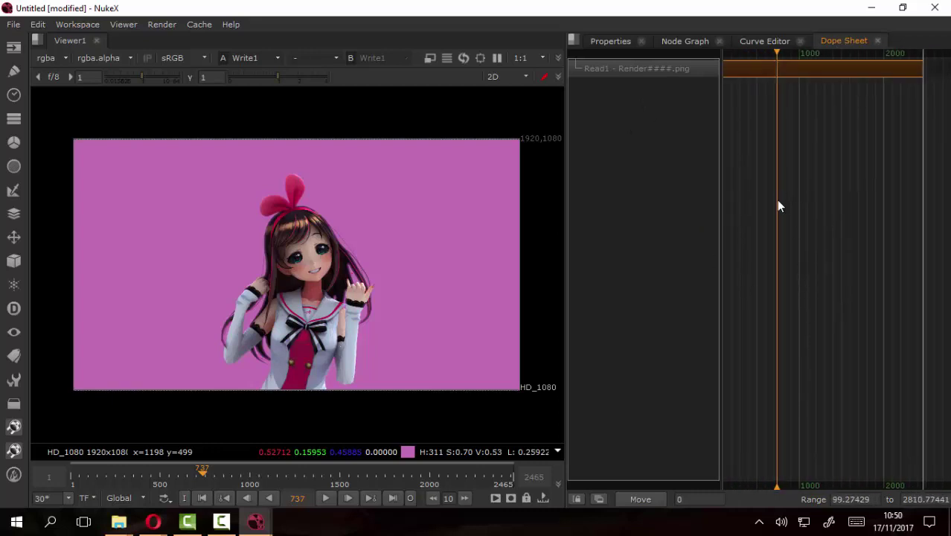
pyautogui.scroll(-1, 785, 190)
pyautogui.scroll(-2, 782, 139)
pyautogui.scroll(-1, 782, 139)
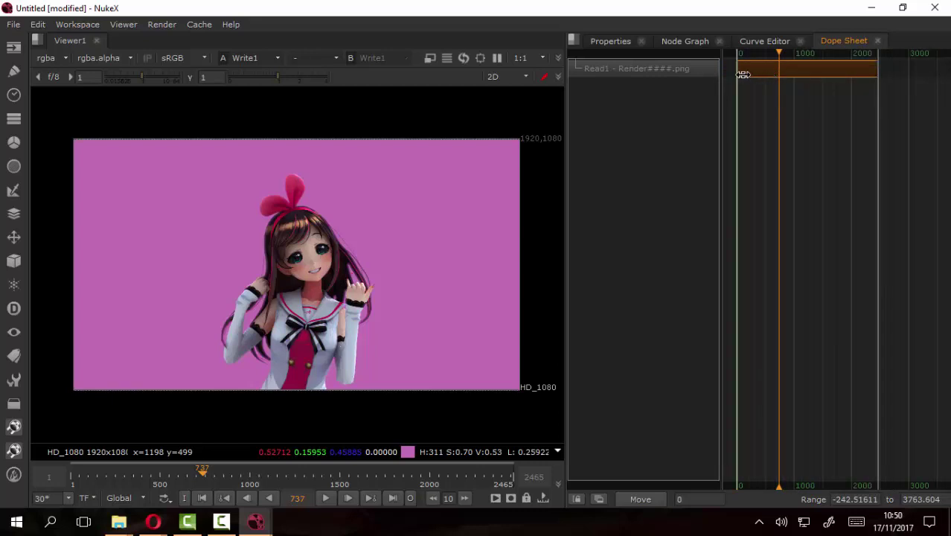
pyautogui.moveTo(737, 73); pyautogui.dragTo(772, 69)
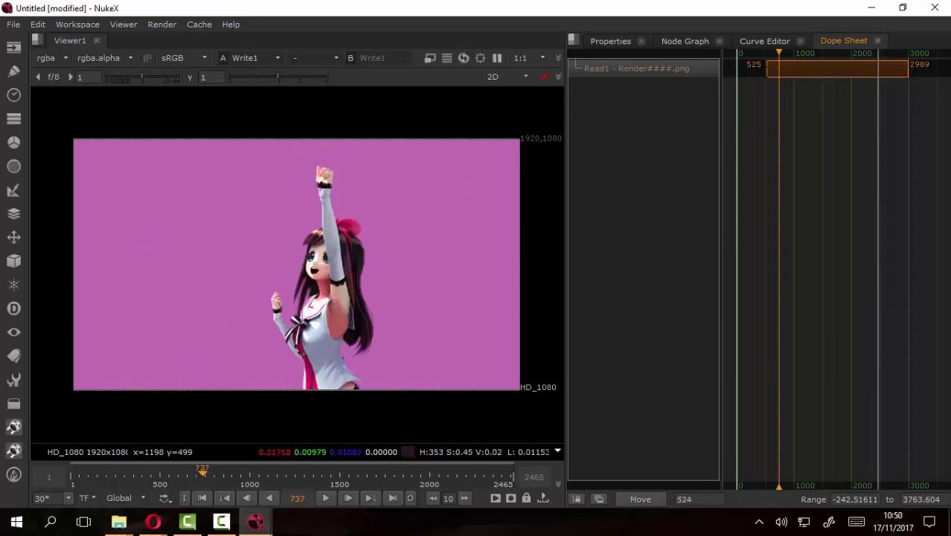
# Widen the Dope Sheet panel and move AudioRead1 up beside the tree in the Node Graph
pyautogui.scroll(2, 793, 84)
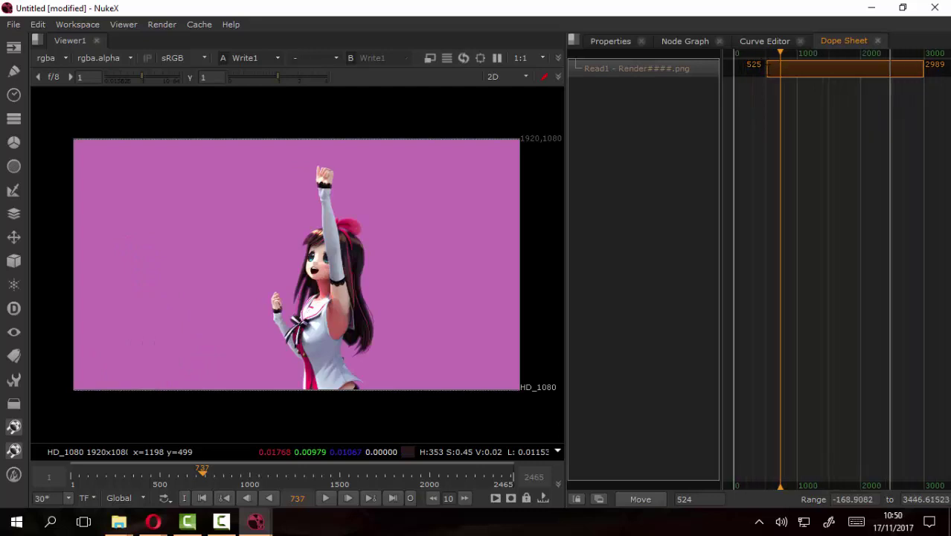
pyautogui.scroll(2, 793, 85)
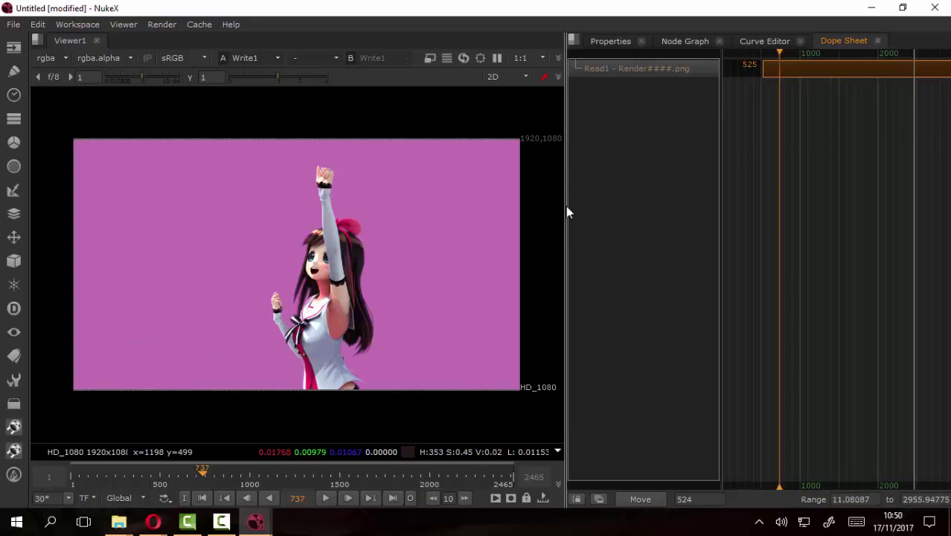
pyautogui.moveTo(567, 202); pyautogui.dragTo(416, 198)
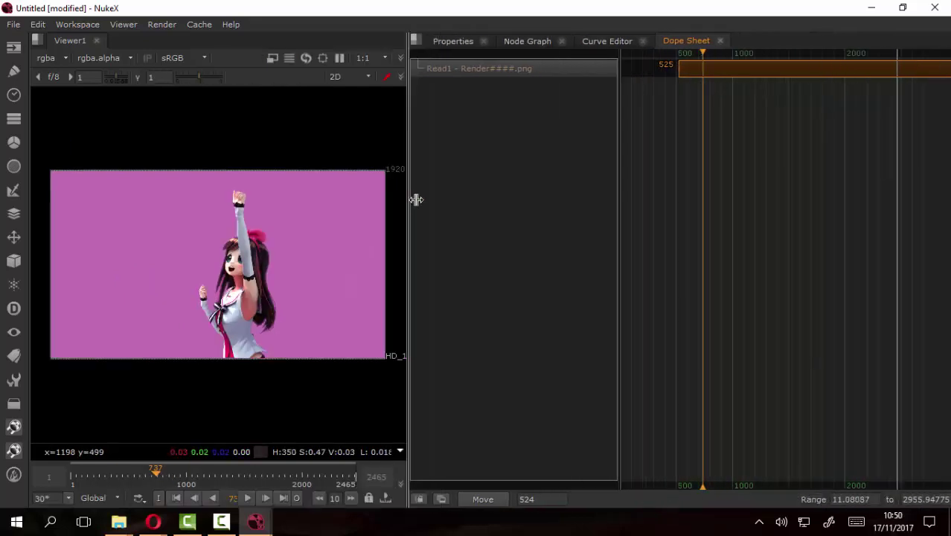
pyautogui.moveTo(758, 132); pyautogui.dragTo(650, 167)
pyautogui.moveTo(690, 136); pyautogui.dragTo(752, 110)
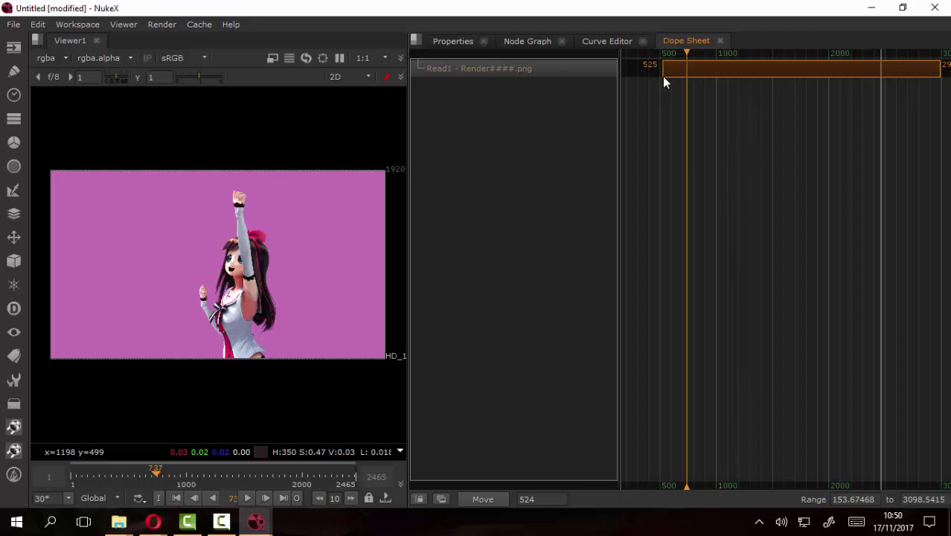
pyautogui.moveTo(663, 76)
pyautogui.mouseDown()
pyautogui.moveTo(717, 77)
pyautogui.moveTo(660, 76)
pyautogui.mouseUp()
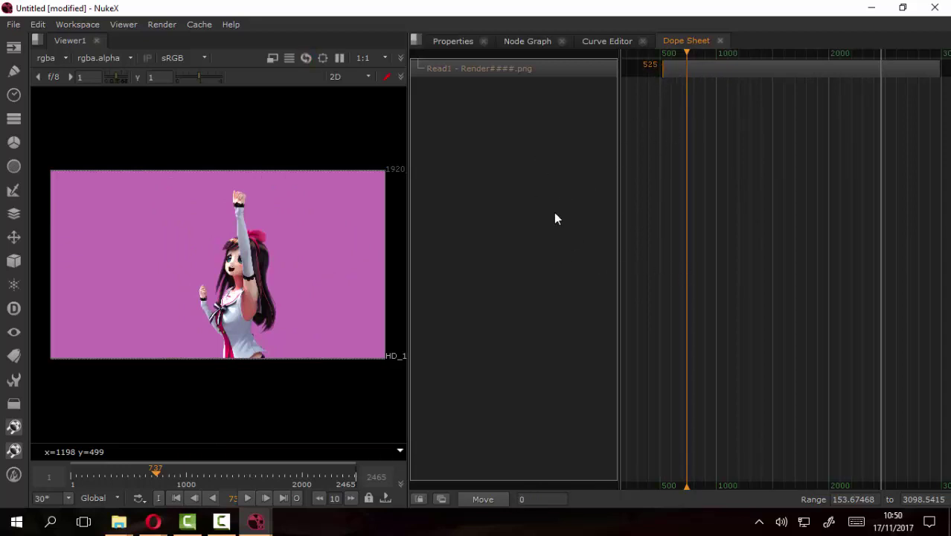
pyautogui.click(533, 44)
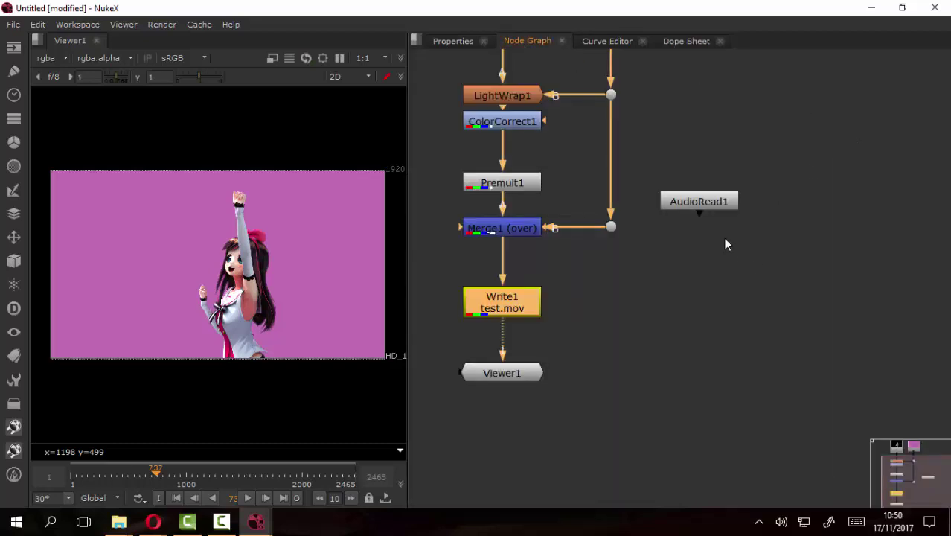
pyautogui.moveTo(683, 232); pyautogui.dragTo(682, 162)
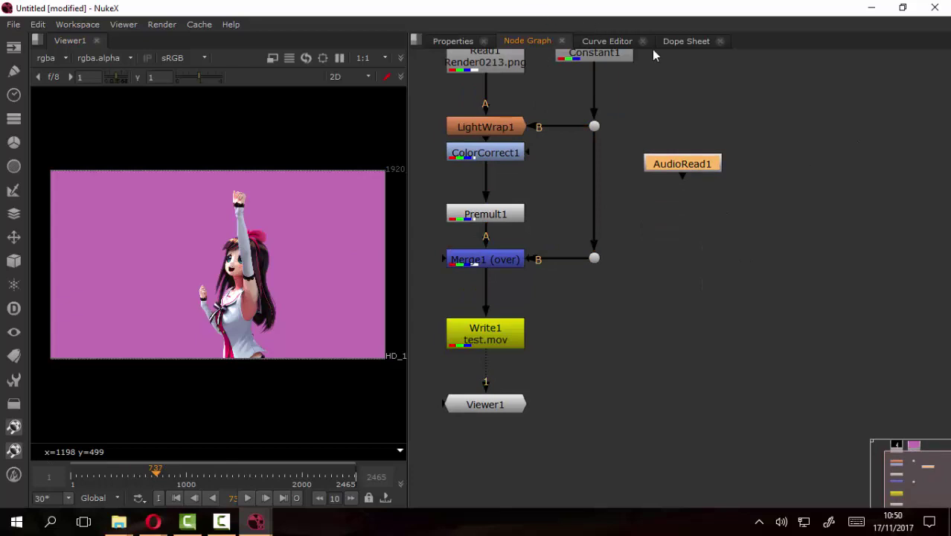
pyautogui.click(679, 43)
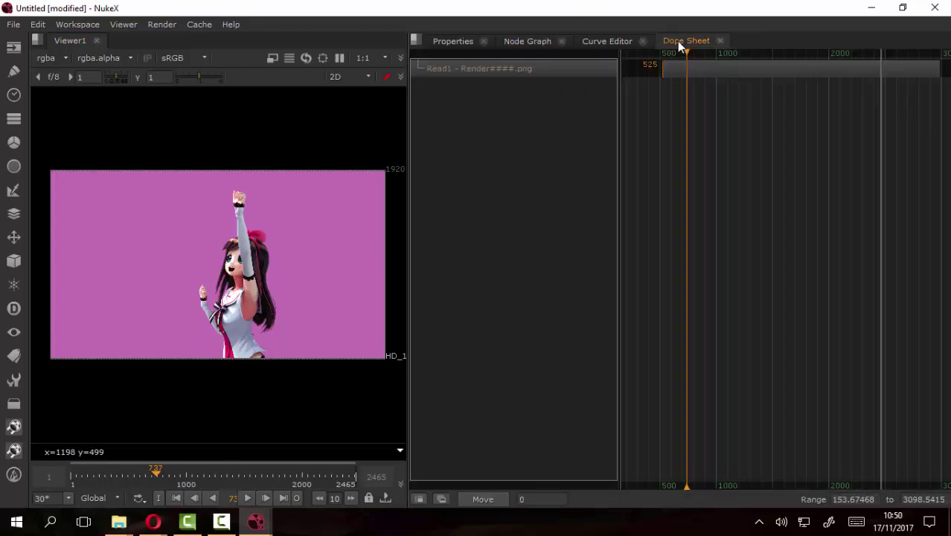
# Set the Dope Sheet's View > Audio > Source to AudioRead1
pyautogui.rightClick(661, 143)
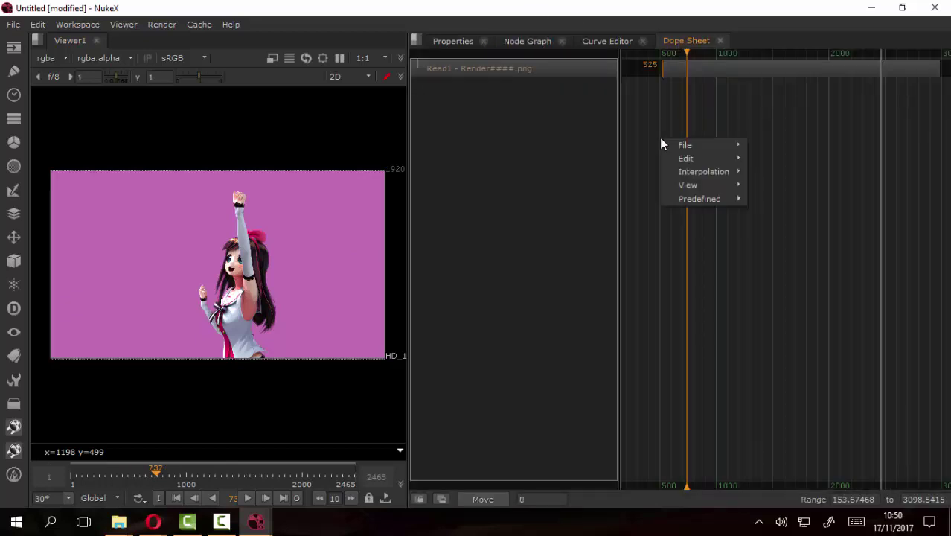
pyautogui.moveTo(687, 145)
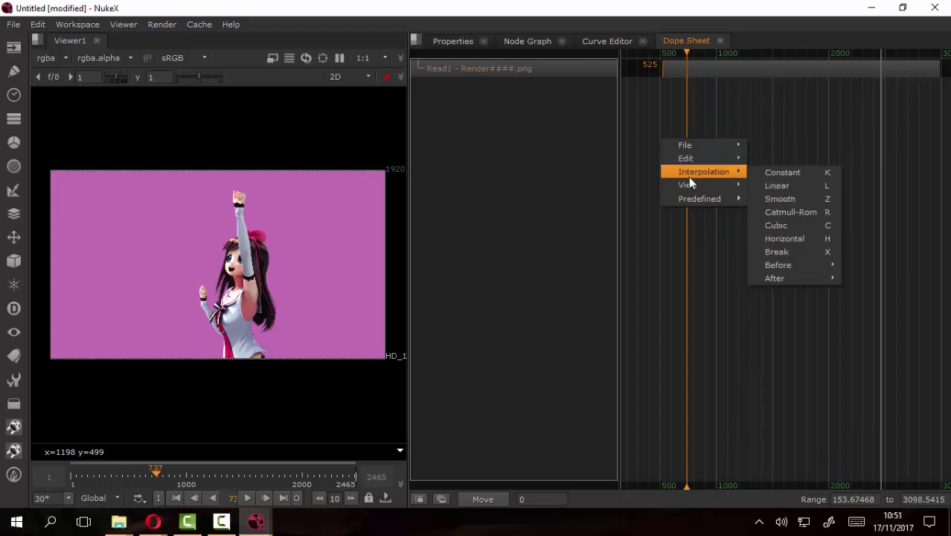
pyautogui.moveTo(690, 193)
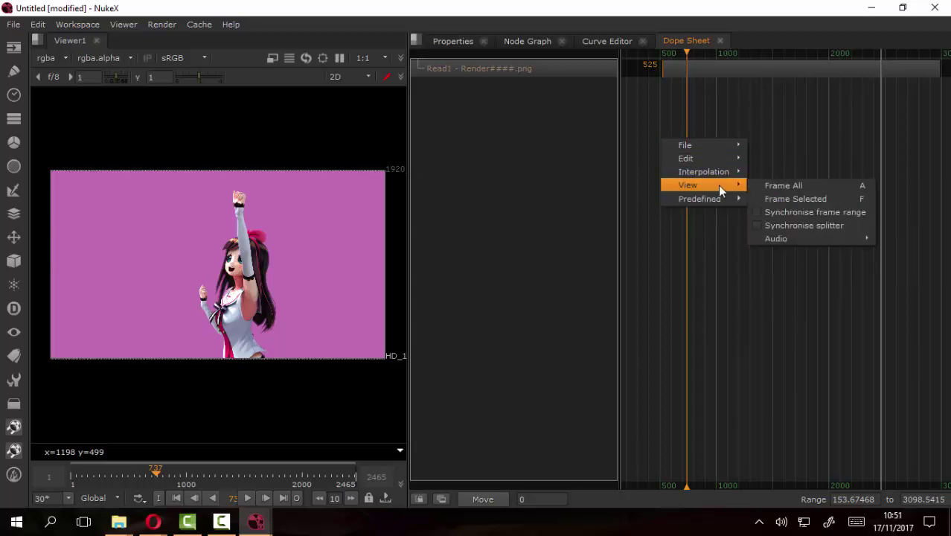
pyautogui.moveTo(788, 239)
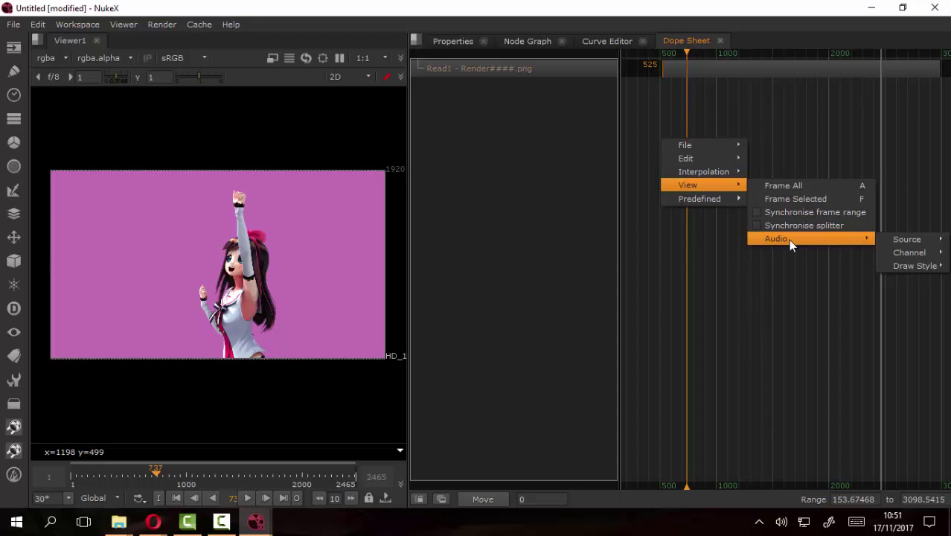
pyautogui.moveTo(895, 236)
pyautogui.moveTo(906, 267)
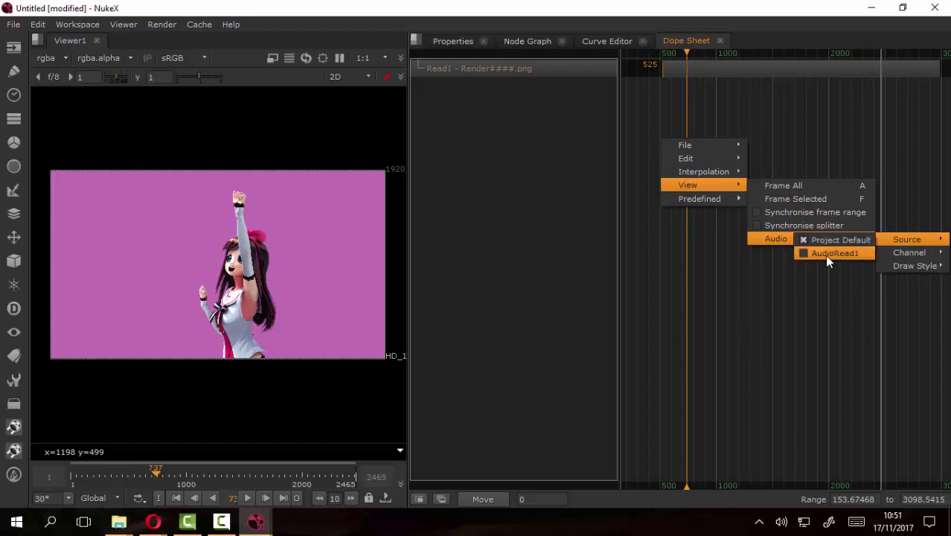
pyautogui.click(827, 256)
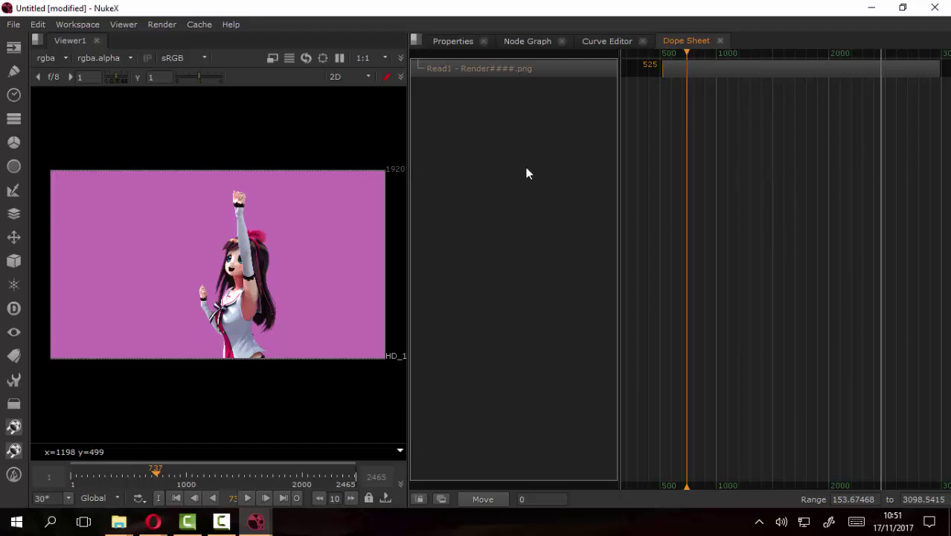
pyautogui.moveTo(771, 166)
pyautogui.mouseDown()
pyautogui.moveTo(673, 176)
pyautogui.moveTo(741, 167)
pyautogui.mouseUp()
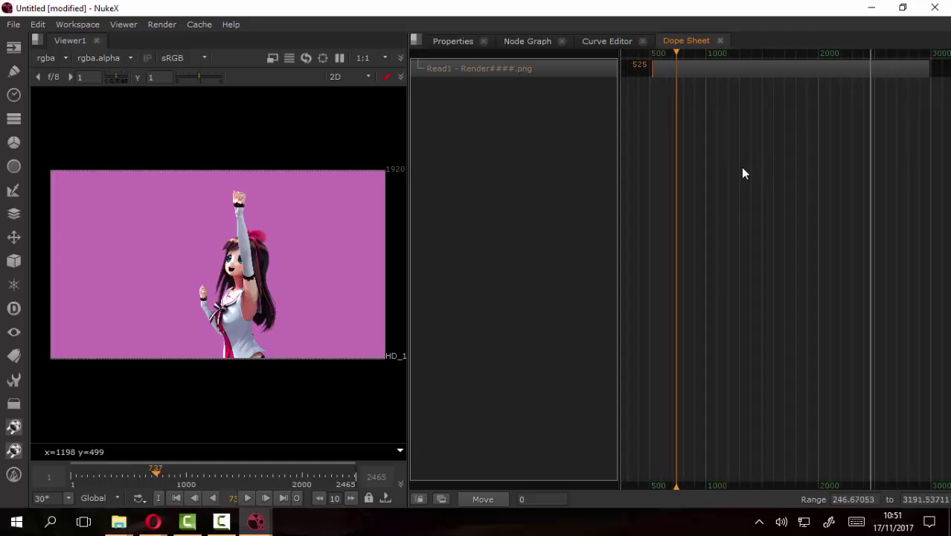
# Reselect AudioRead1 as audio source, then move the AudioRead1 node down-right in the Node Graph
pyautogui.rightClick(710, 250)
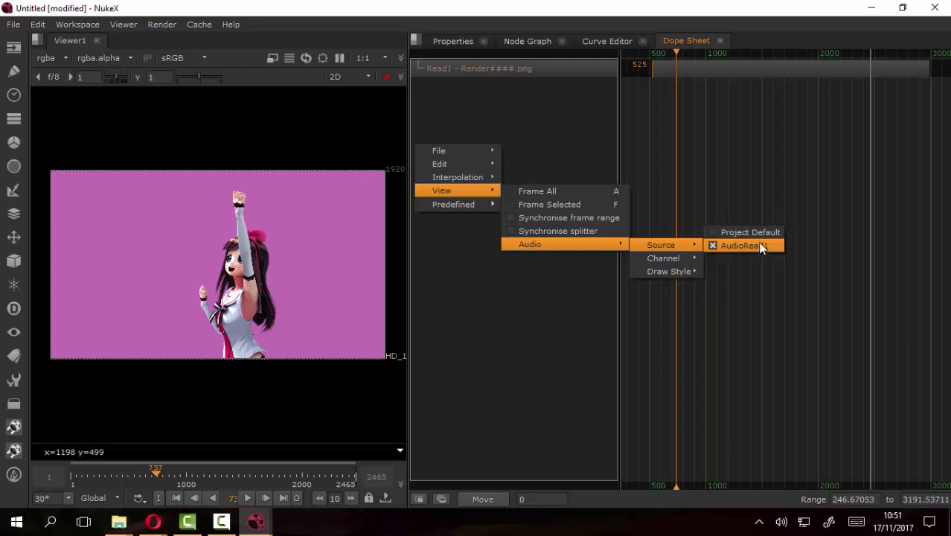
pyautogui.moveTo(663, 257)
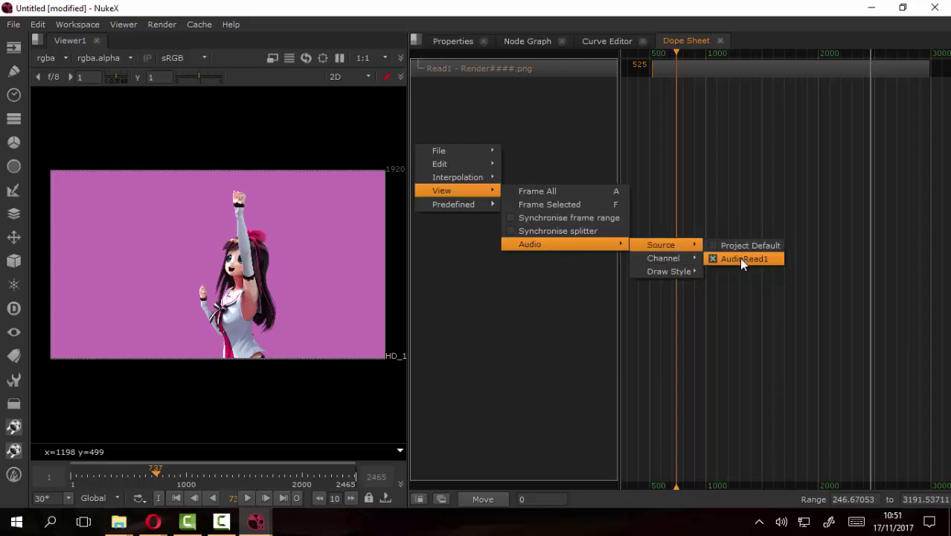
pyautogui.click(742, 259)
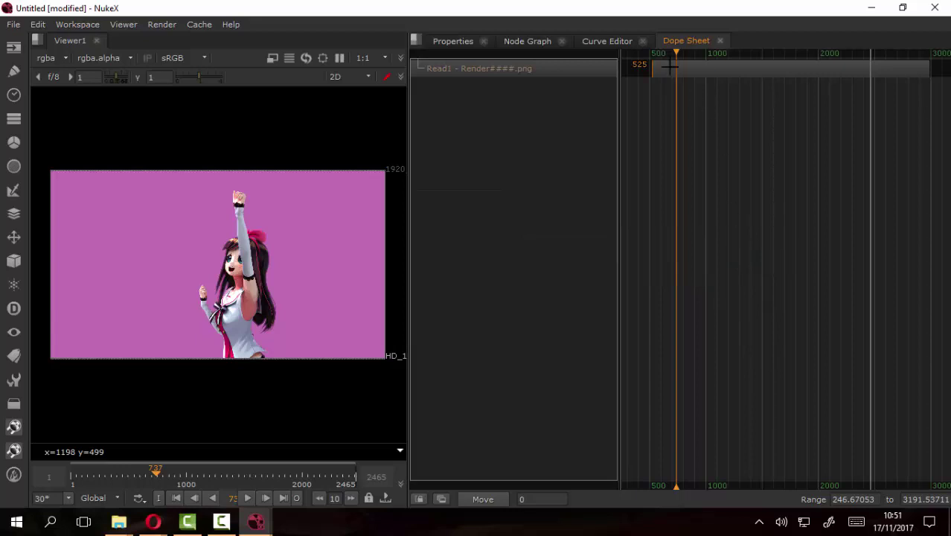
pyautogui.moveTo(606, 182); pyautogui.dragTo(688, 219)
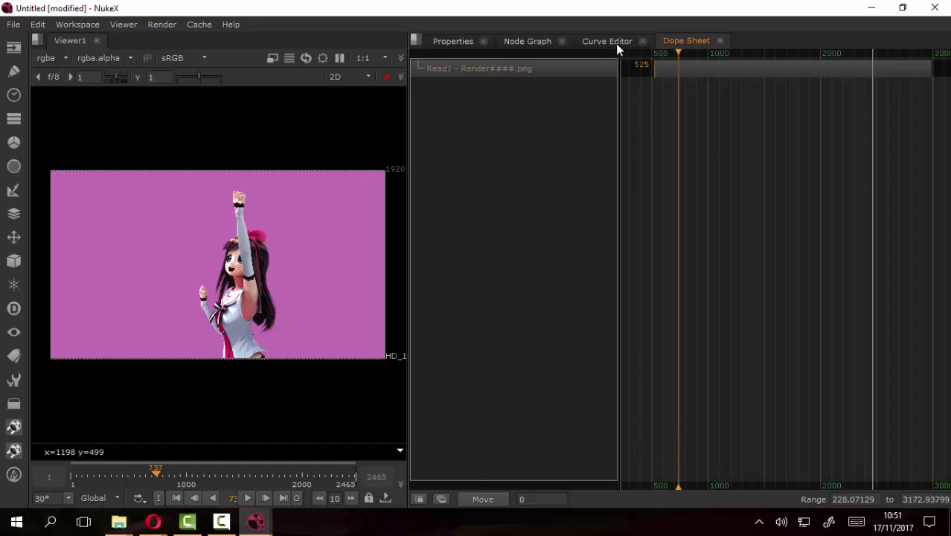
pyautogui.click(530, 41)
pyautogui.moveTo(694, 162)
pyautogui.mouseDown()
pyautogui.moveTo(730, 211)
pyautogui.moveTo(695, 201)
pyautogui.mouseUp()
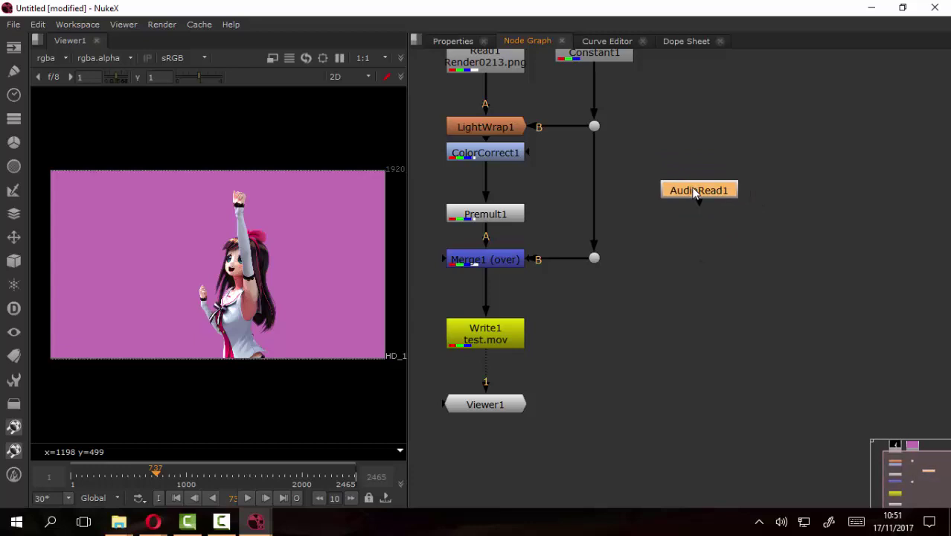
# Play the composite from frame 1, stop around frame 134, and return to frame 1
pyautogui.click(673, 44)
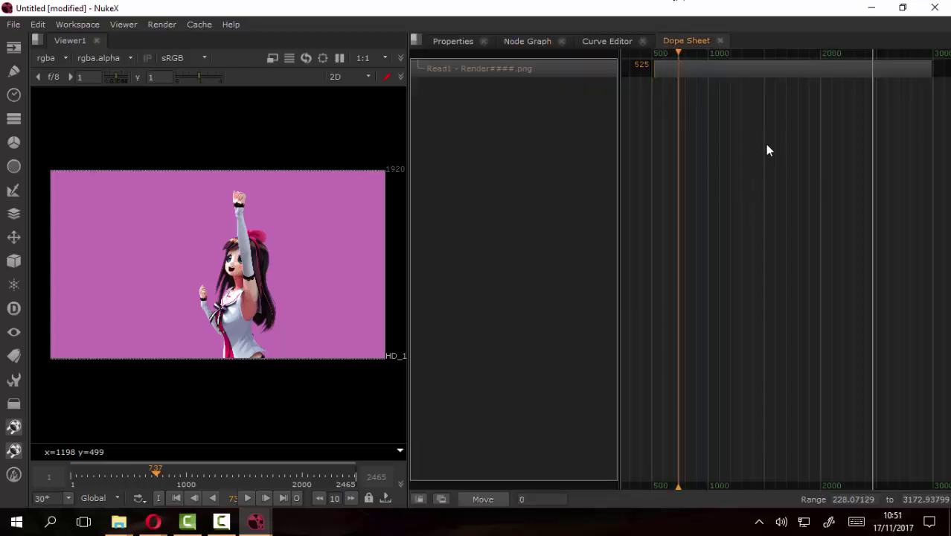
pyautogui.click(178, 499)
pyautogui.click(247, 498)
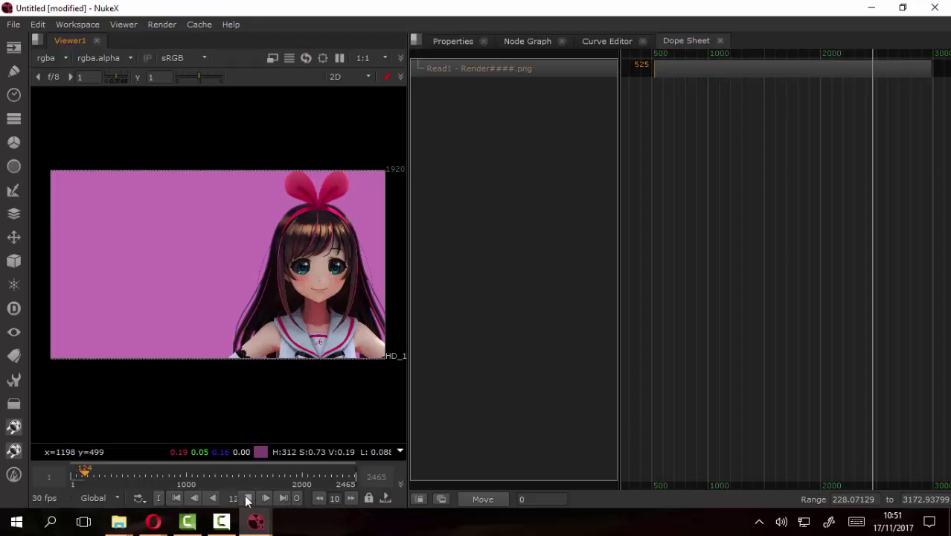
pyautogui.click(248, 501)
pyautogui.click(173, 499)
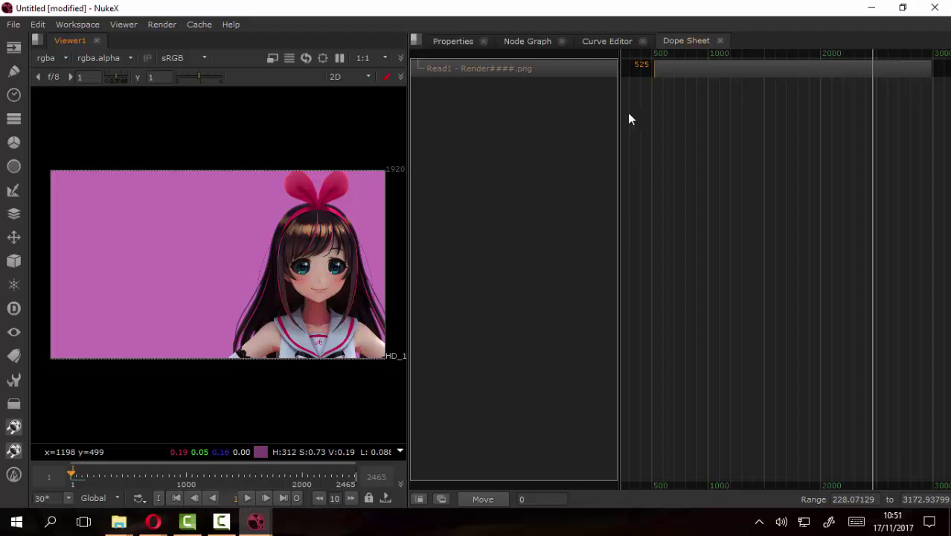
# Pick AudioRead1 as the Dope Sheet audio source and move the current frame to about 550
pyautogui.rightClick(708, 419)
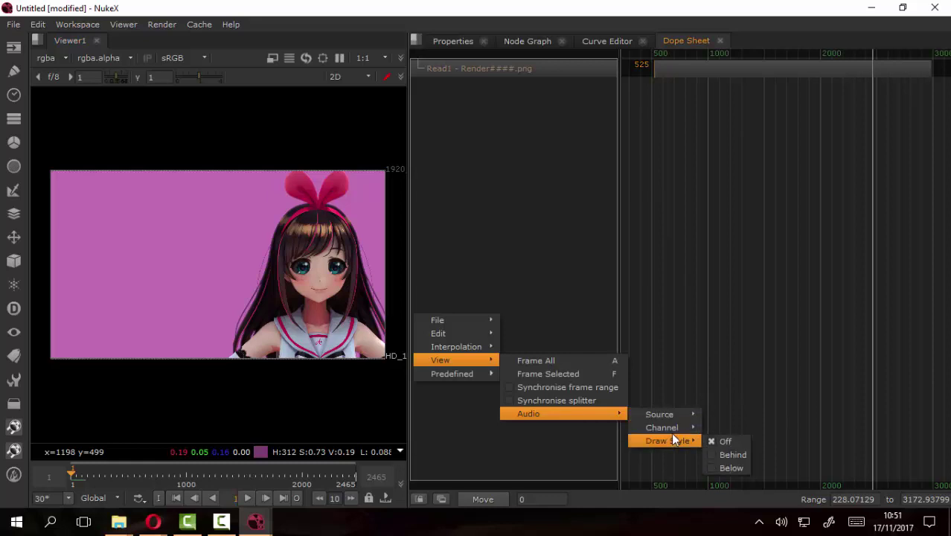
pyautogui.moveTo(672, 429)
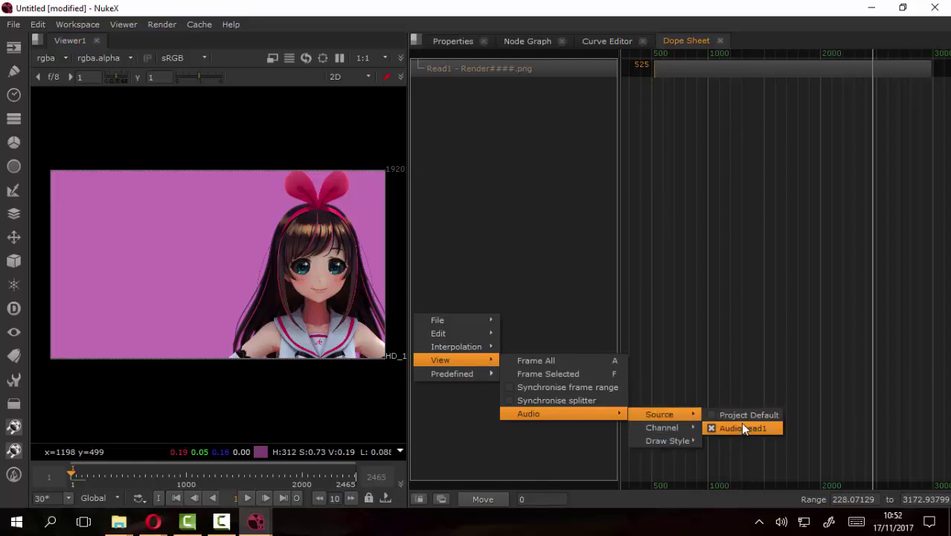
pyautogui.click(743, 427)
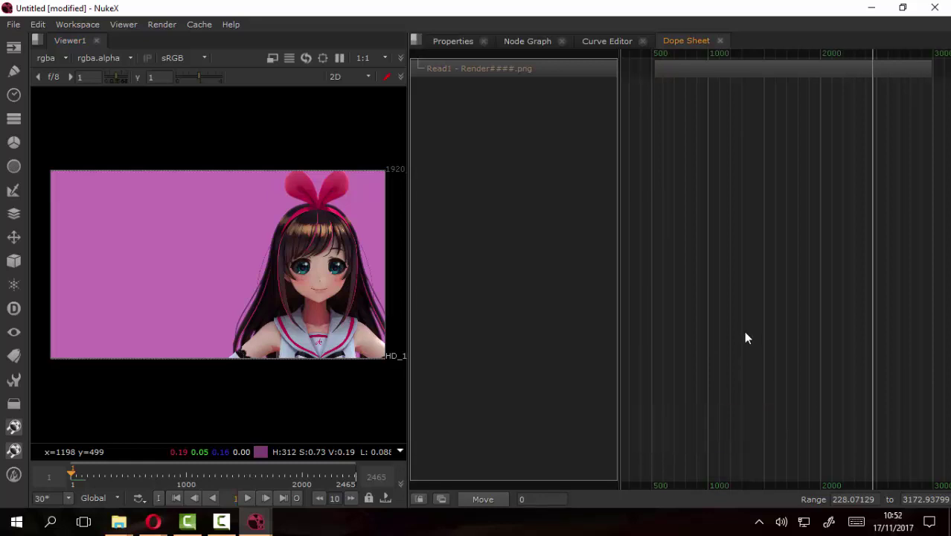
pyautogui.click(658, 490)
# Switch the audio source to Project Default, then back to AudioRead1
pyautogui.rightClick(658, 490)
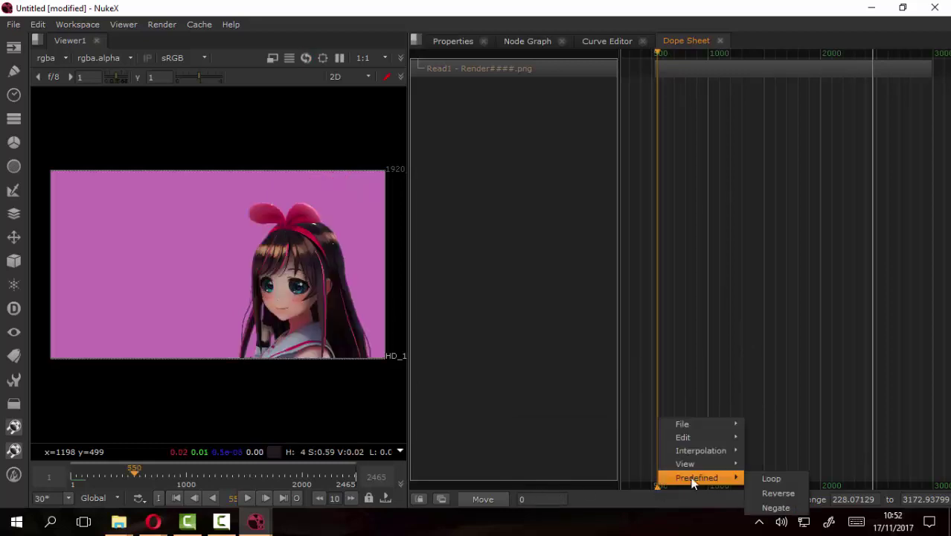
pyautogui.moveTo(693, 465)
pyautogui.moveTo(777, 519)
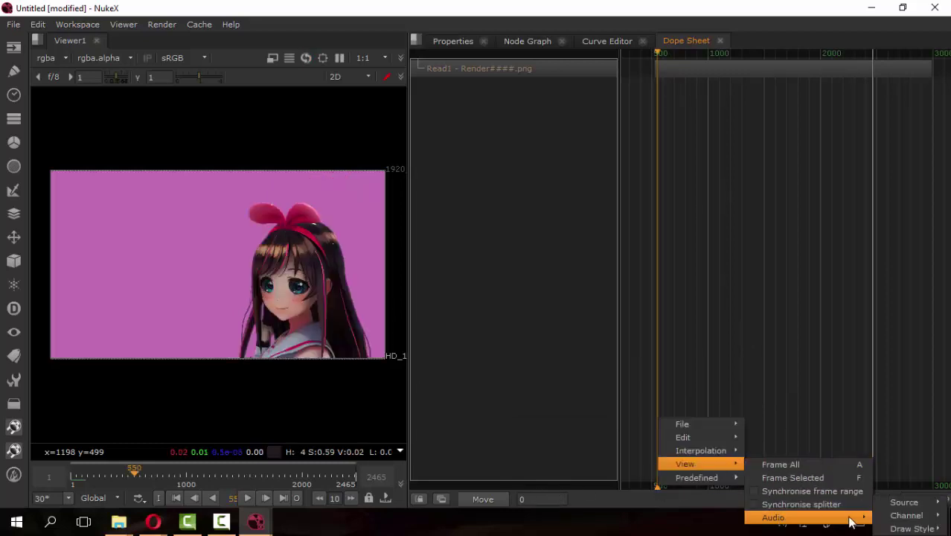
pyautogui.moveTo(898, 507)
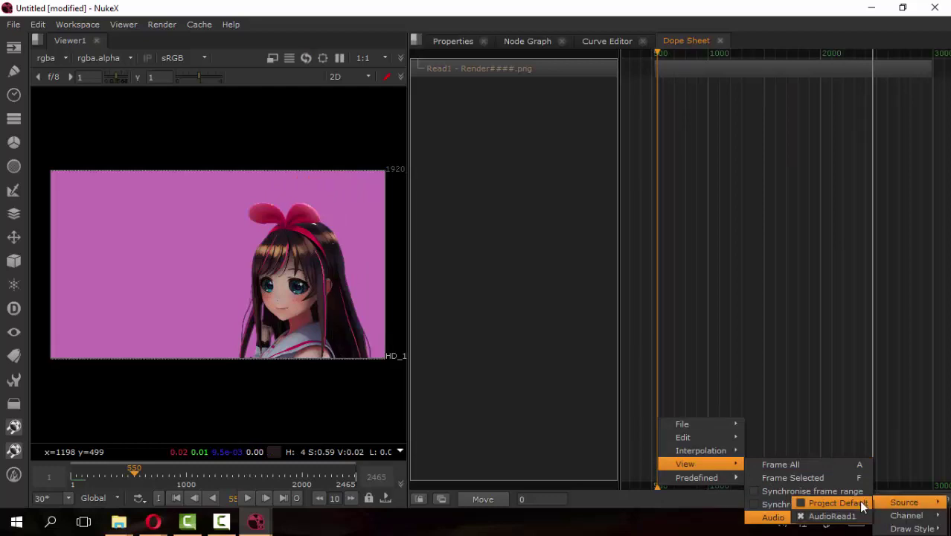
pyautogui.click(827, 504)
pyautogui.rightClick(694, 472)
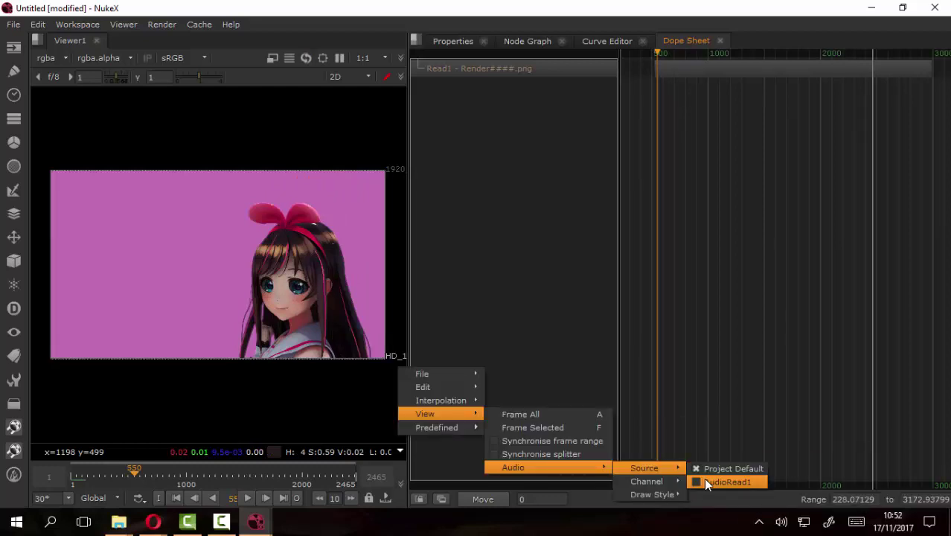
pyautogui.click(705, 481)
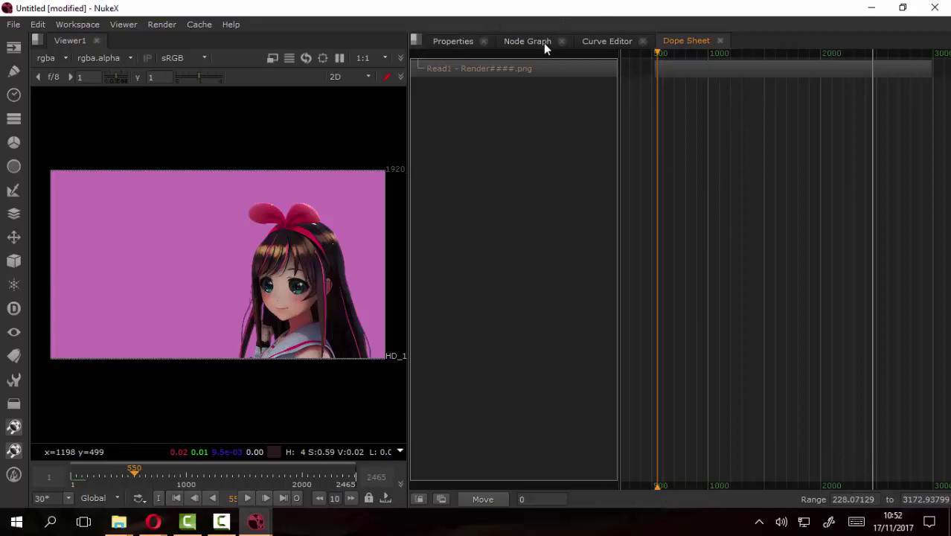
# Delete the AudioRead1 node from the Node Graph
pyautogui.click(525, 41)
pyautogui.moveTo(700, 193); pyautogui.dragTo(705, 238)
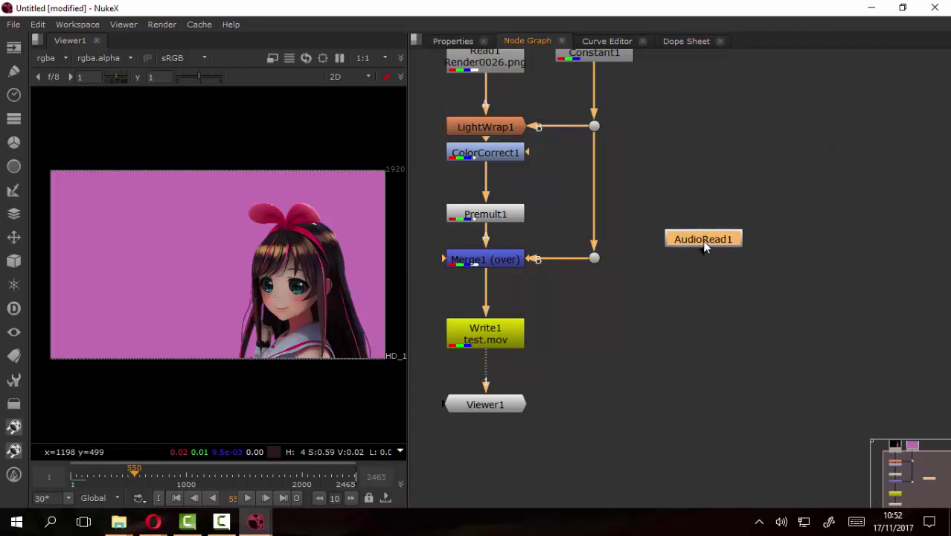
pyautogui.press('Delete')
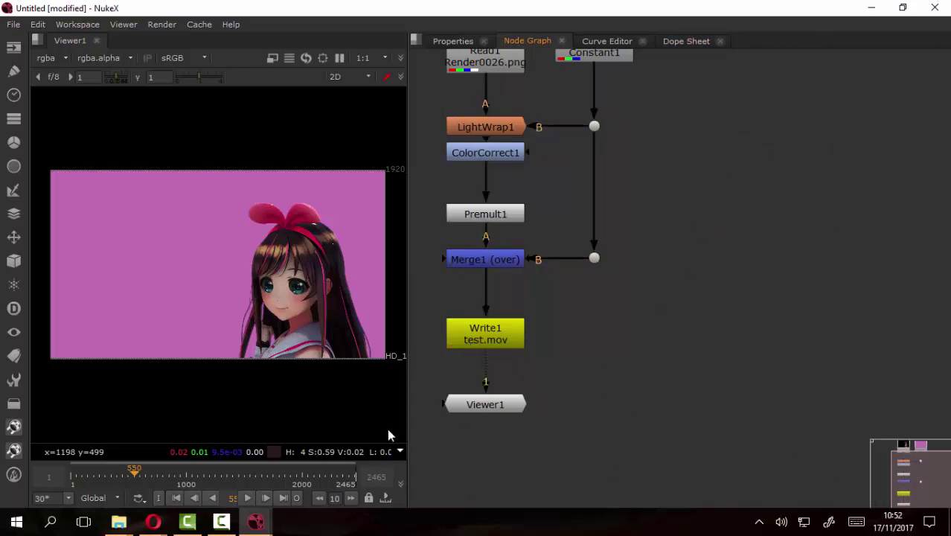
# Drop MMD_Kimiiro_ni_somaru.wav into the Node Graph, then delete the resulting erroring Read2 node
pyautogui.moveTo(119, 522)
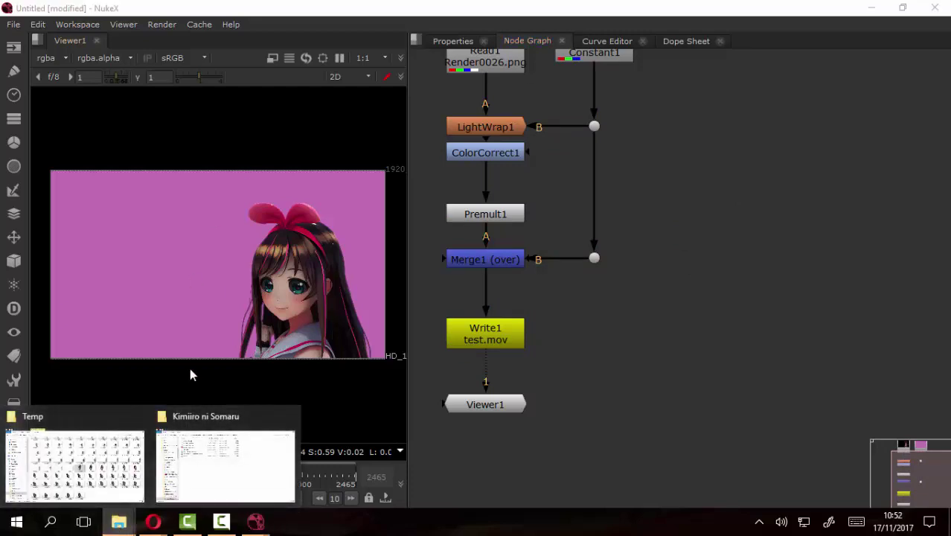
pyautogui.click(210, 445)
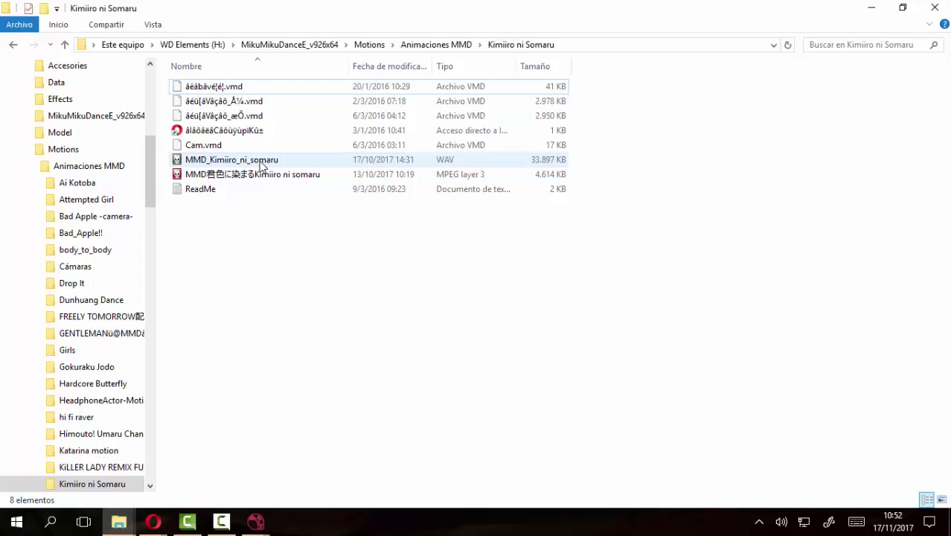
pyautogui.doubleClick(750, 11)
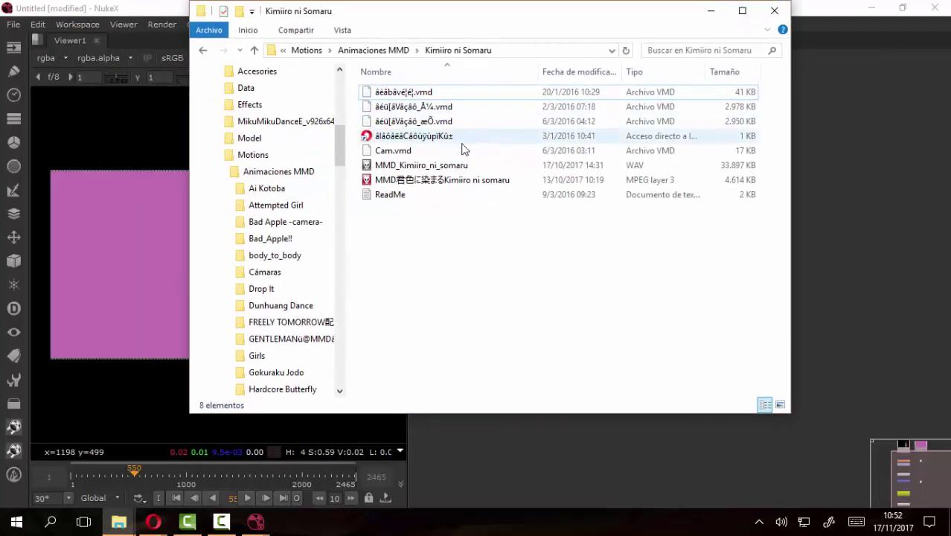
pyautogui.moveTo(444, 167); pyautogui.dragTo(829, 257)
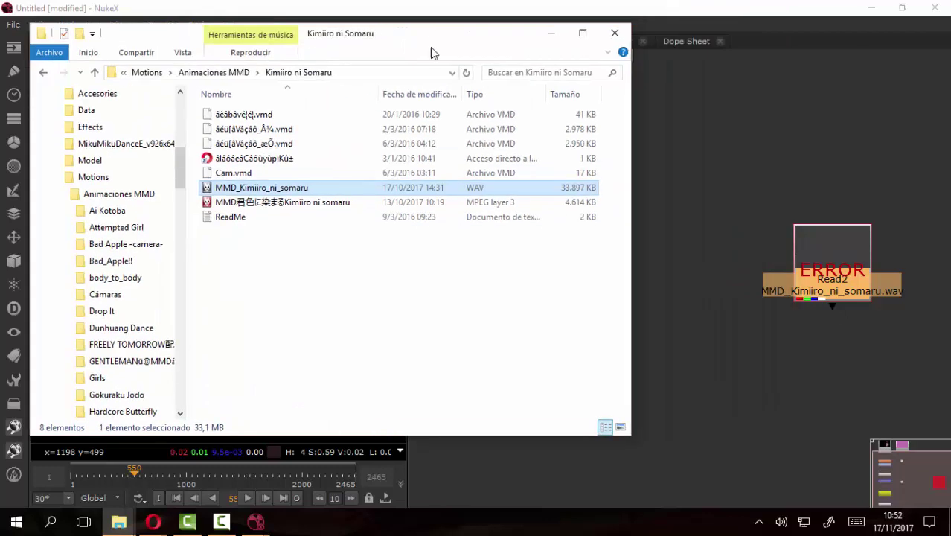
pyautogui.moveTo(568, 18); pyautogui.dragTo(429, 47)
pyautogui.click(851, 283)
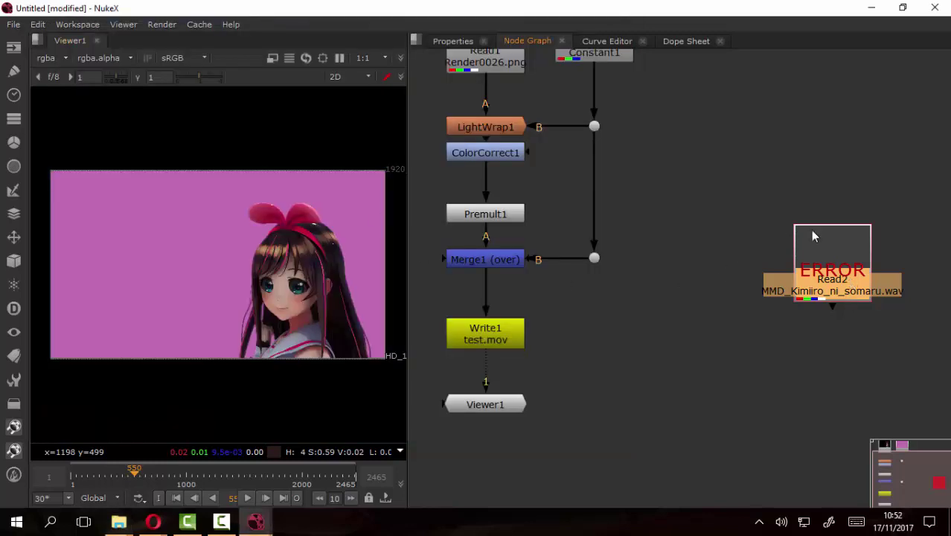
pyautogui.press('Delete')
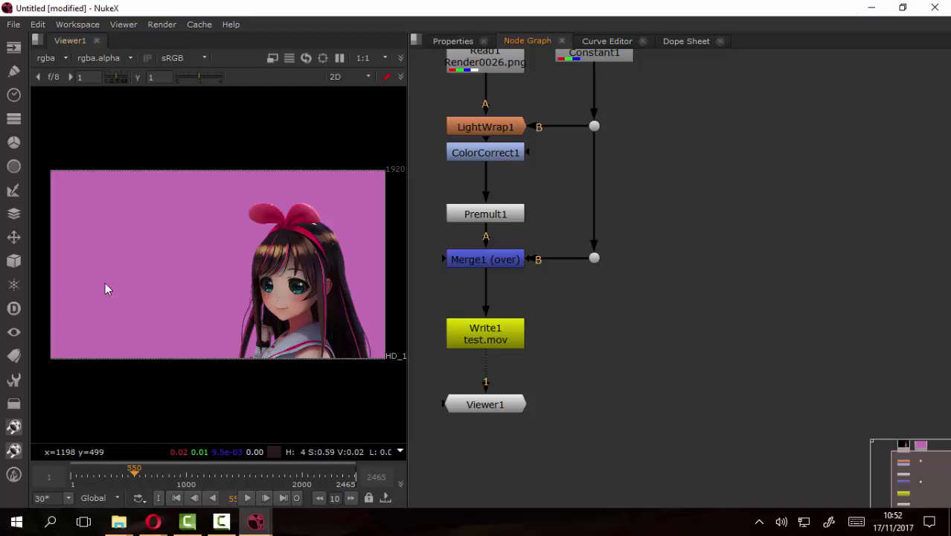
# Minimize NukeX, close the Kimiiro ni Somaru folder, and open test.mov from Luis4 (F:) in QuickTime
pyautogui.click(685, 41)
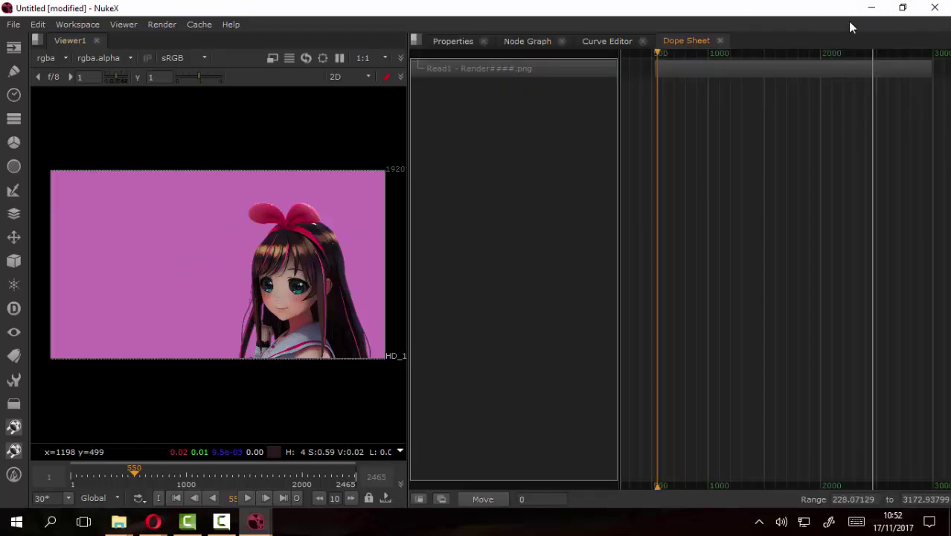
pyautogui.click(872, 7)
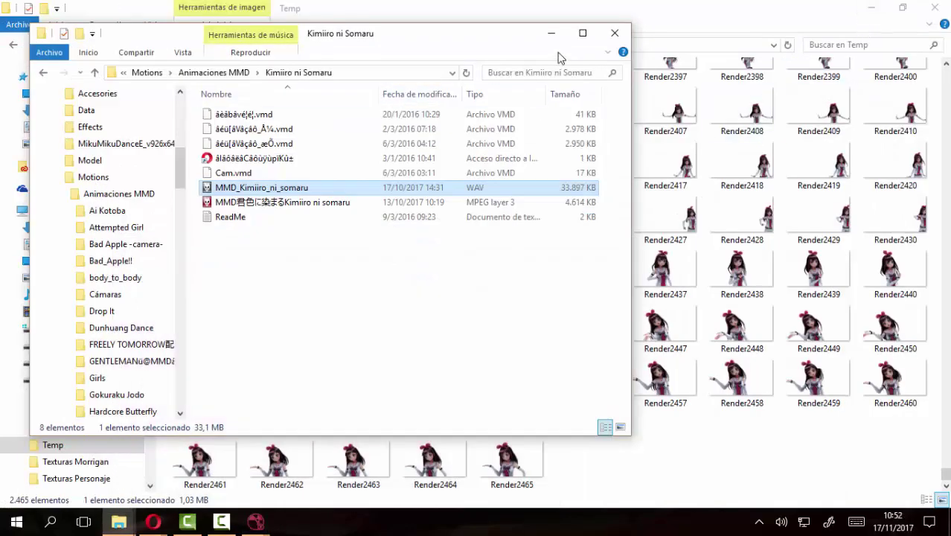
pyautogui.click(615, 33)
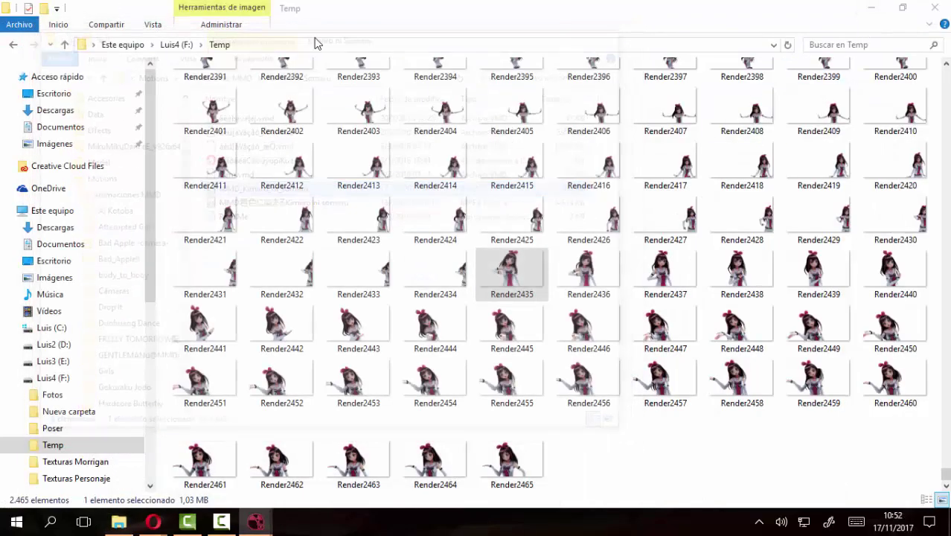
pyautogui.click(13, 45)
pyautogui.click(190, 190)
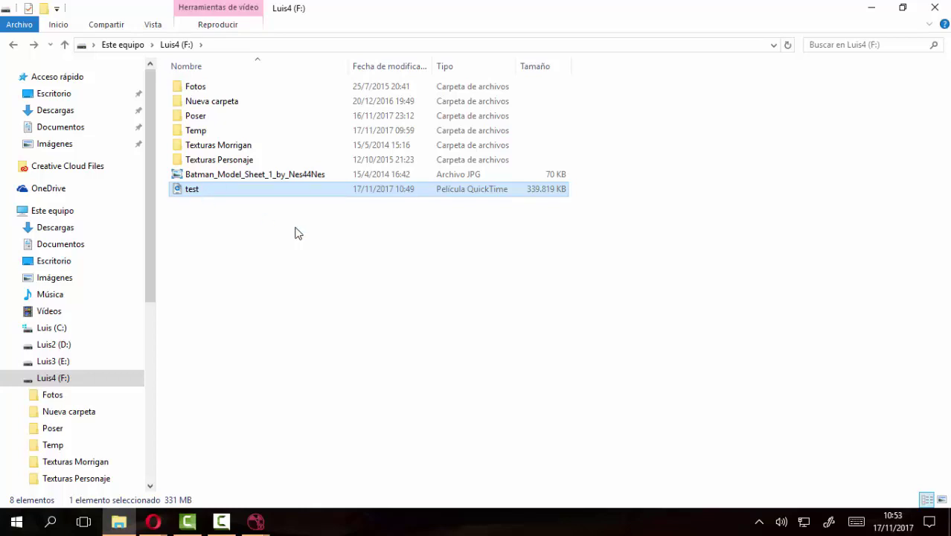
pyautogui.press('Return')
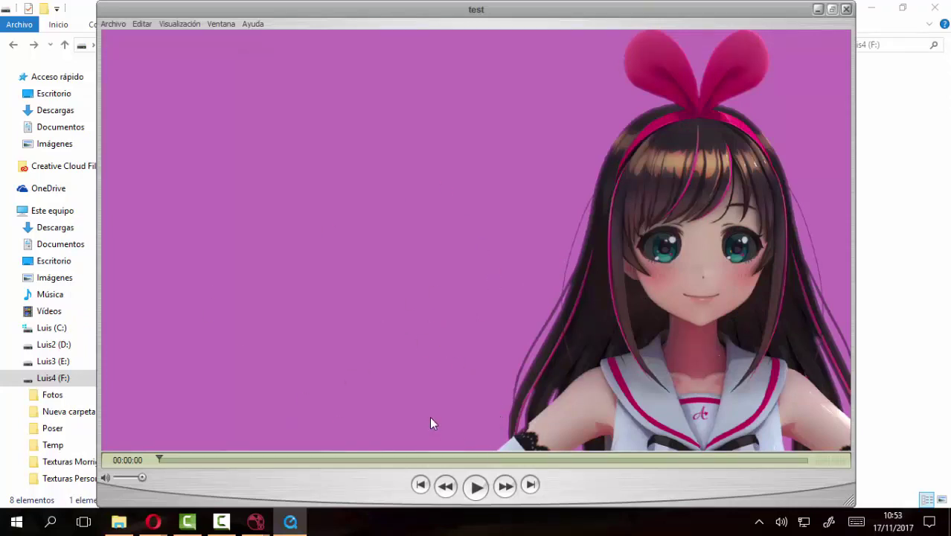
# Play test.mov full screen, pause near 00:00:16, and return to the windowed player
pyautogui.hotkey('ctrl', 'f')
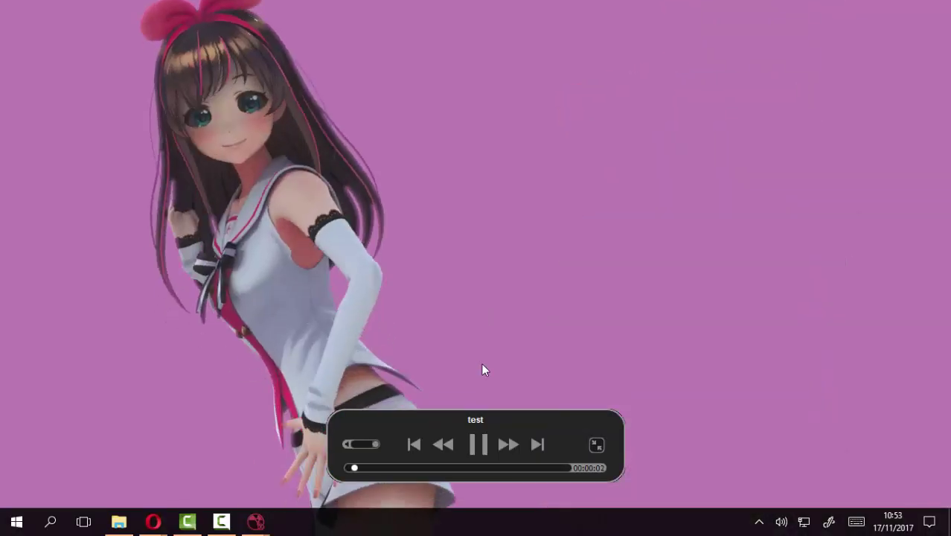
pyautogui.moveTo(484, 381)
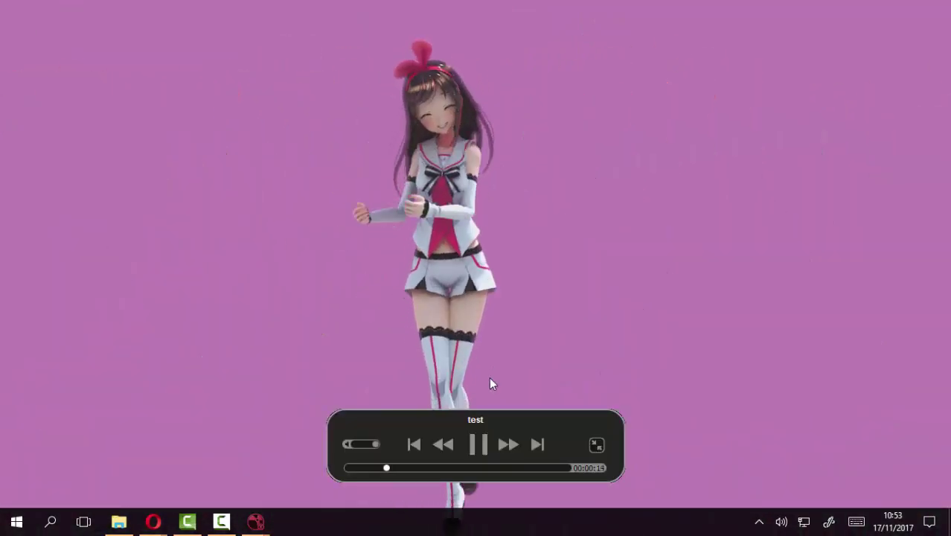
pyautogui.click(480, 442)
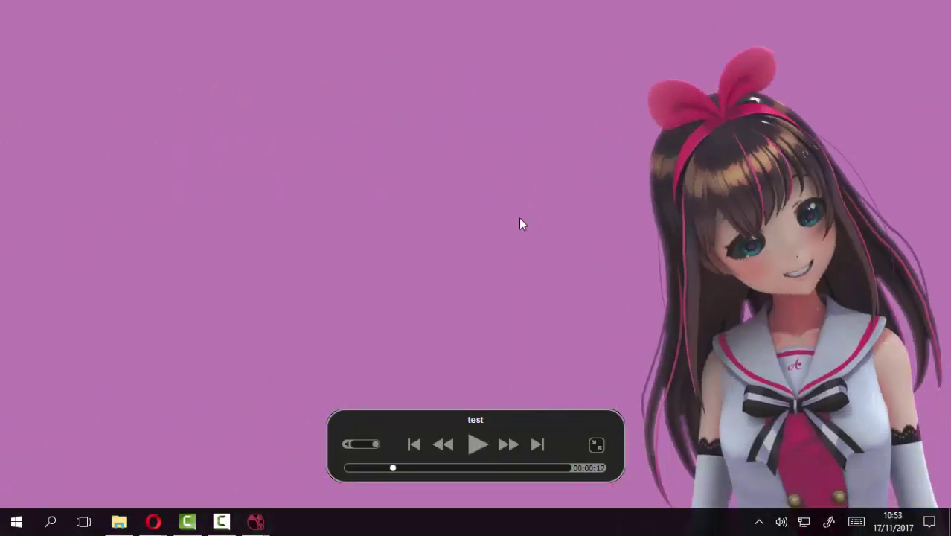
pyautogui.press('Escape')
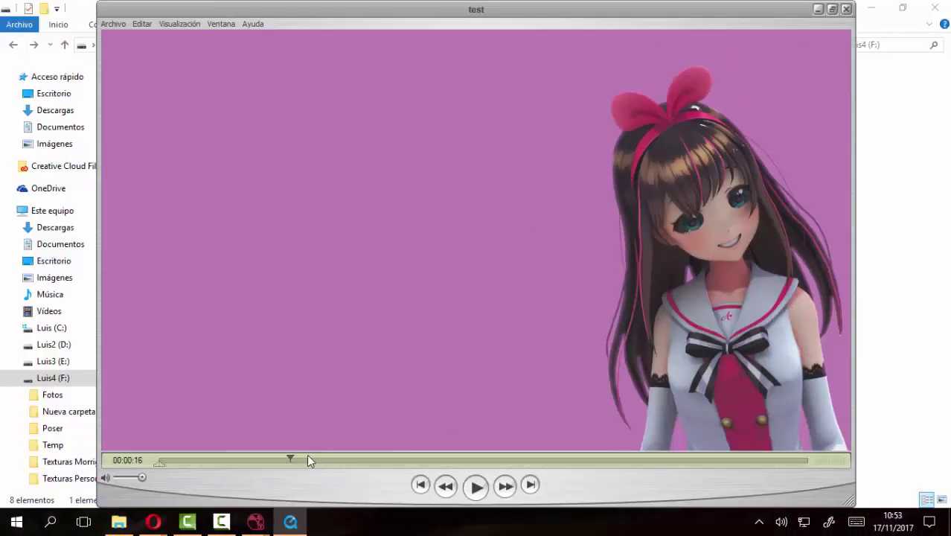
# Scrub the playhead through about 20 s, 28 s, 32 s, 46 s and 1:04 toward the end
pyautogui.moveTo(290, 460); pyautogui.dragTo(330, 457)
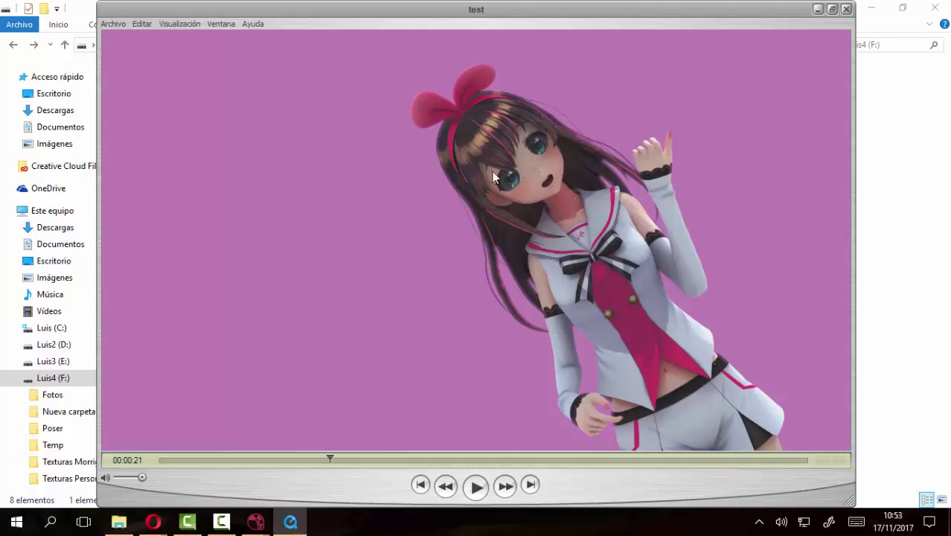
pyautogui.moveTo(332, 458); pyautogui.dragTo(400, 459)
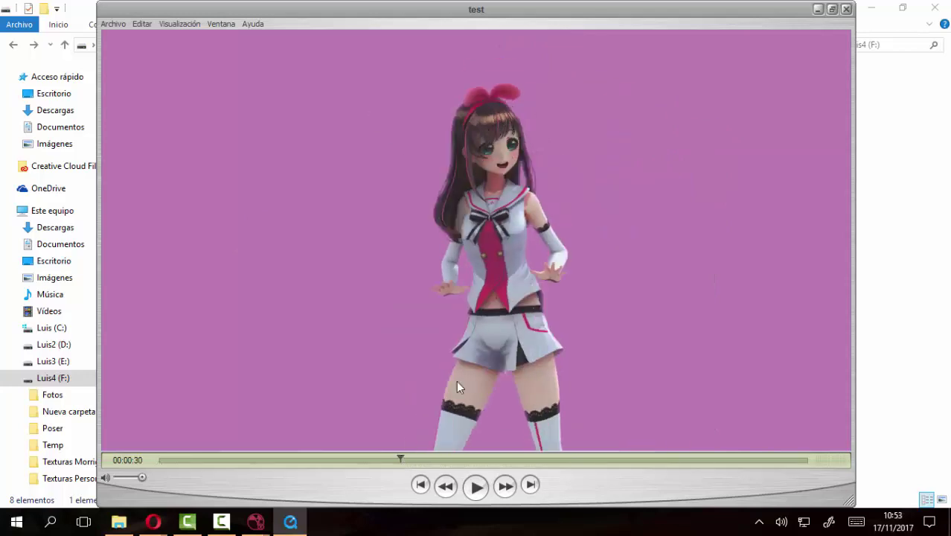
pyautogui.moveTo(401, 459); pyautogui.dragTo(503, 454)
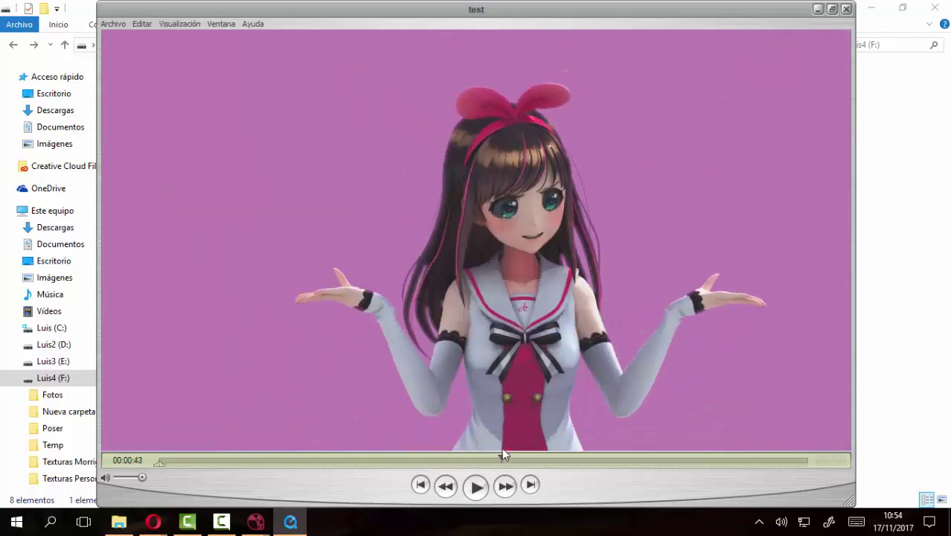
pyautogui.moveTo(502, 454); pyautogui.dragTo(663, 435)
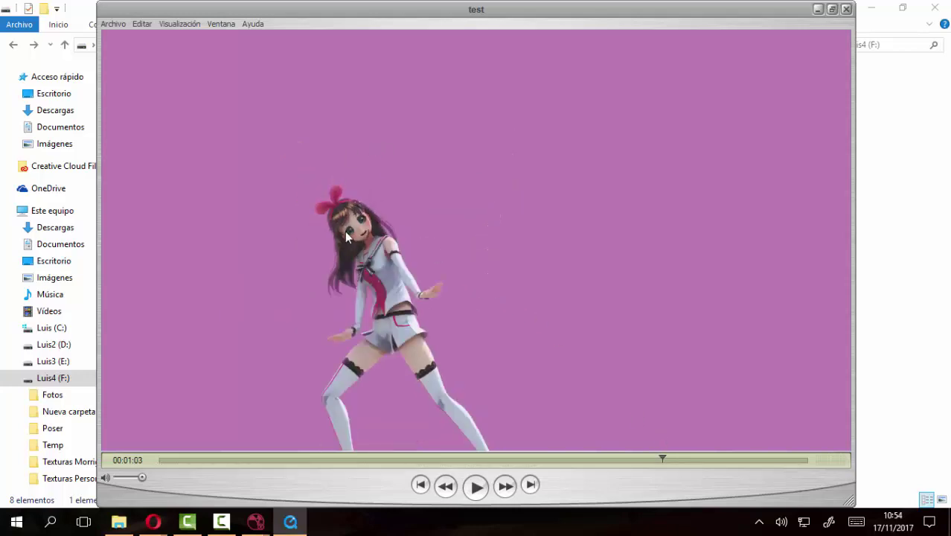
pyautogui.moveTo(662, 457); pyautogui.dragTo(732, 455)
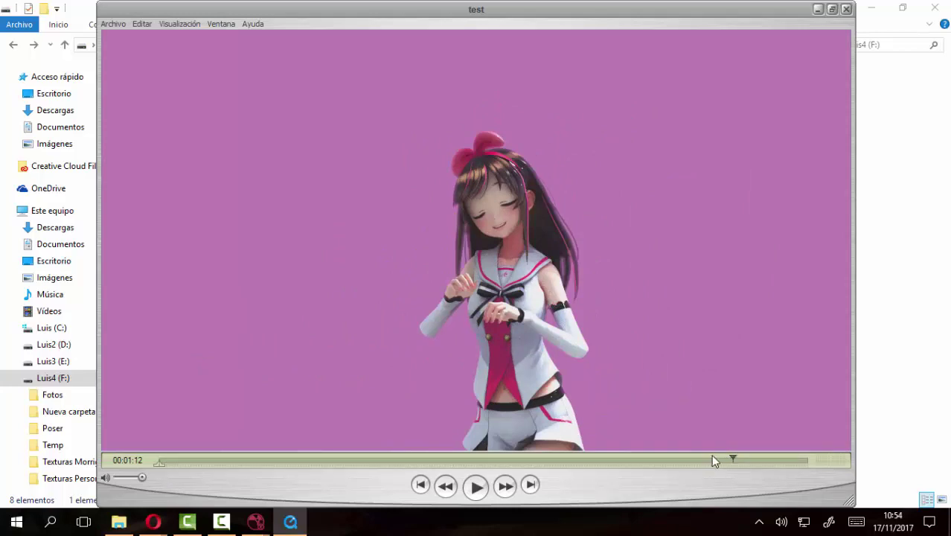
pyautogui.moveTo(731, 454); pyautogui.dragTo(735, 454)
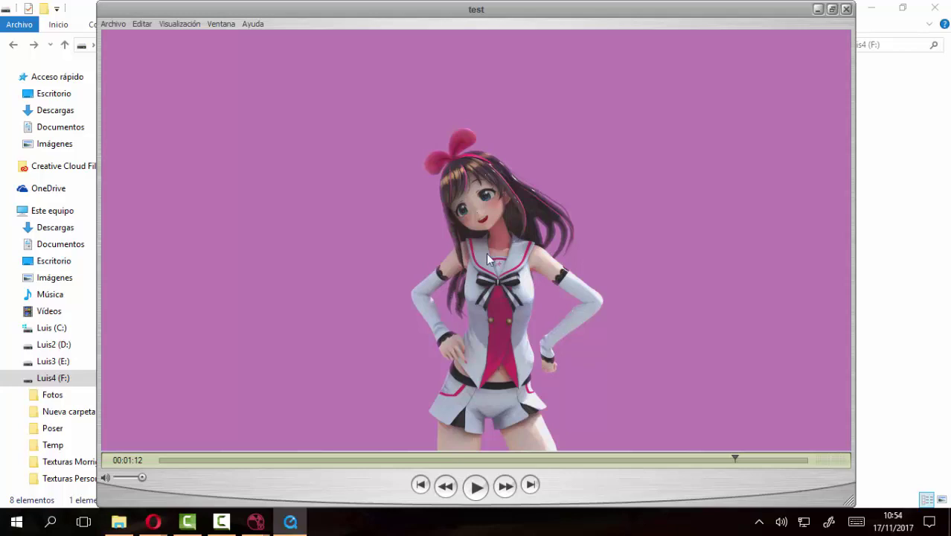
# Replay test.mov full screen to about 1:22, exit full screen, and close QuickTime Player
pyautogui.doubleClick(525, 221)
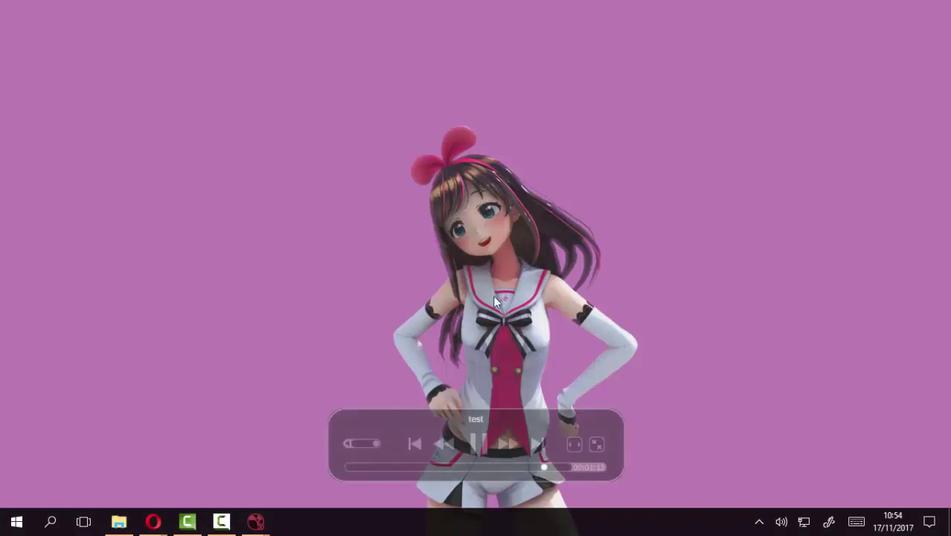
pyautogui.press('space')
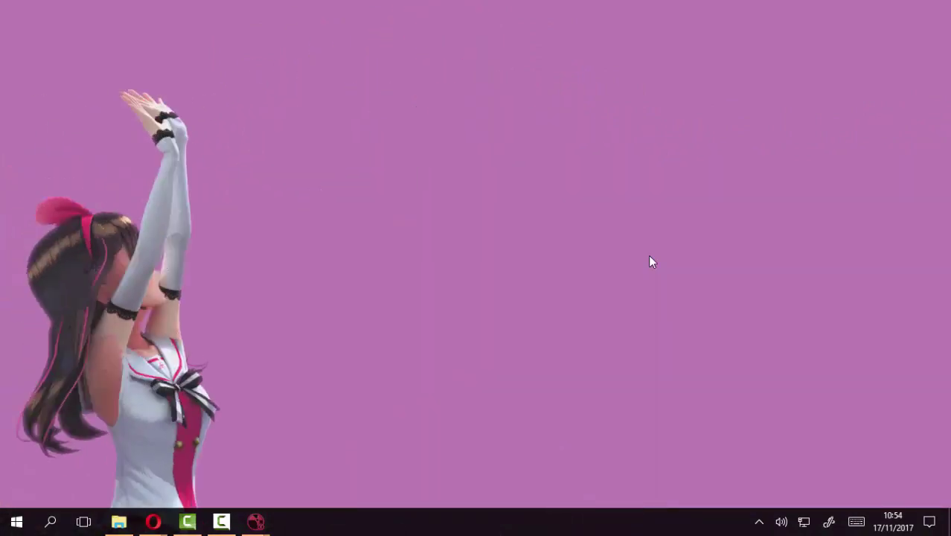
pyautogui.moveTo(637, 279)
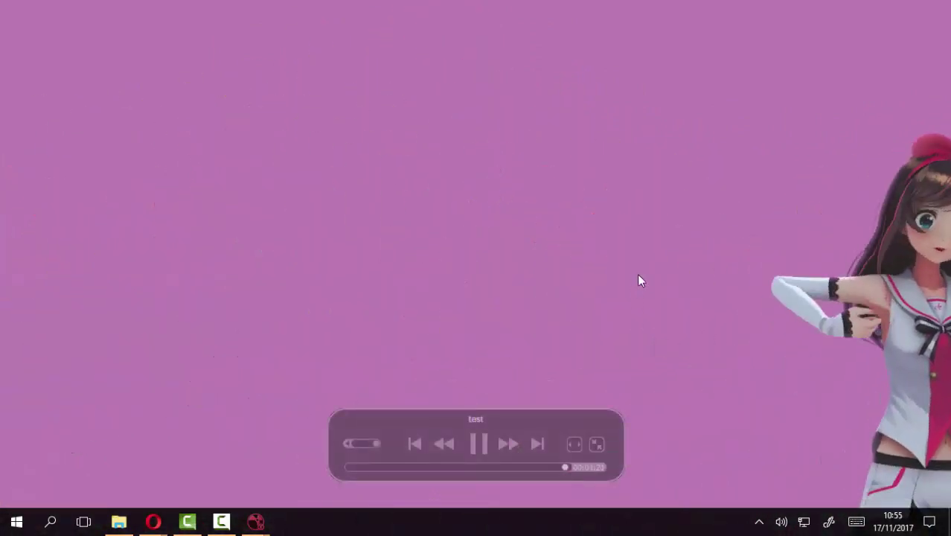
pyautogui.press('Escape')
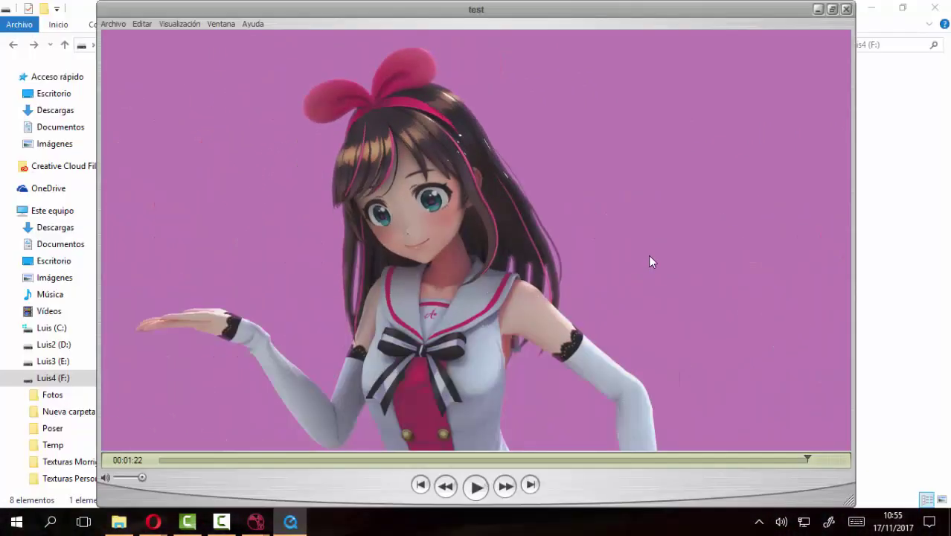
pyautogui.click(846, 10)
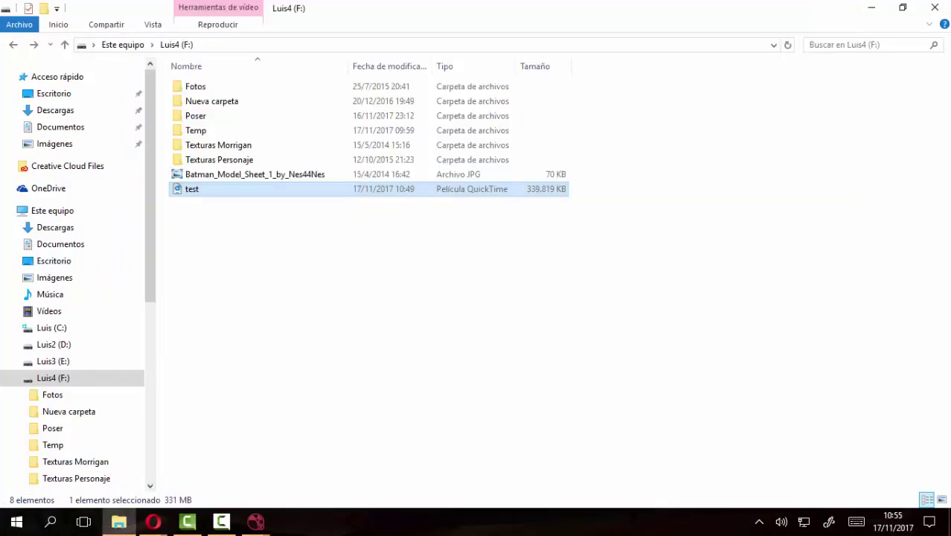